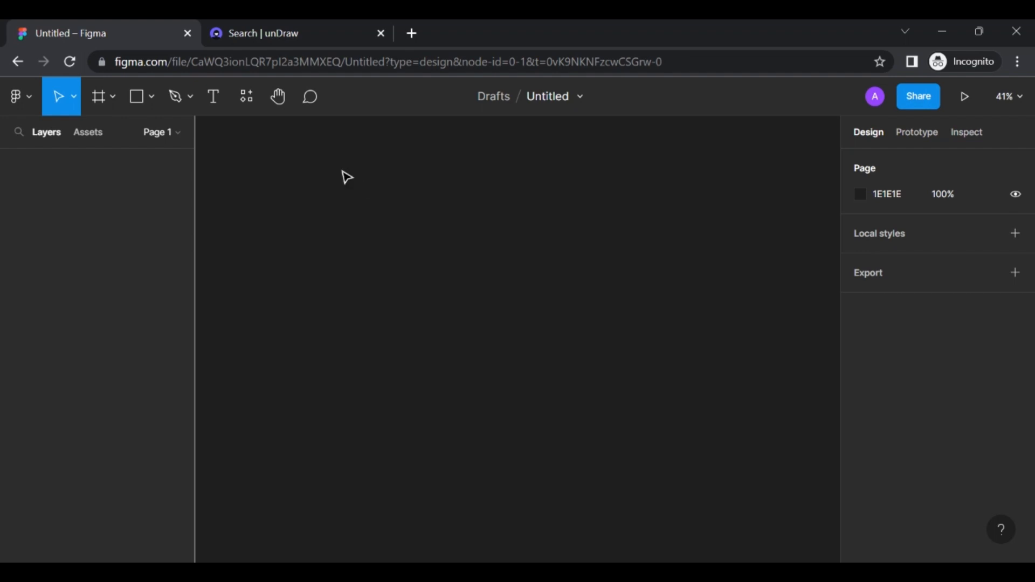
# Create a 1440×1024 'Desktop - 1' frame from the Frame tool's Desktop preset
pyautogui.click(104, 99)
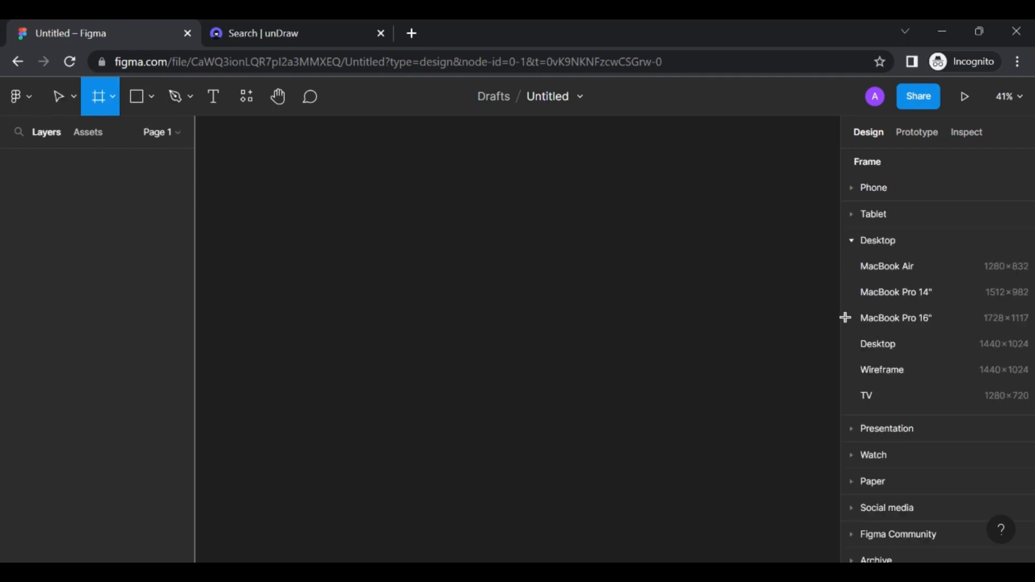
pyautogui.scroll(-1, 920, 382)
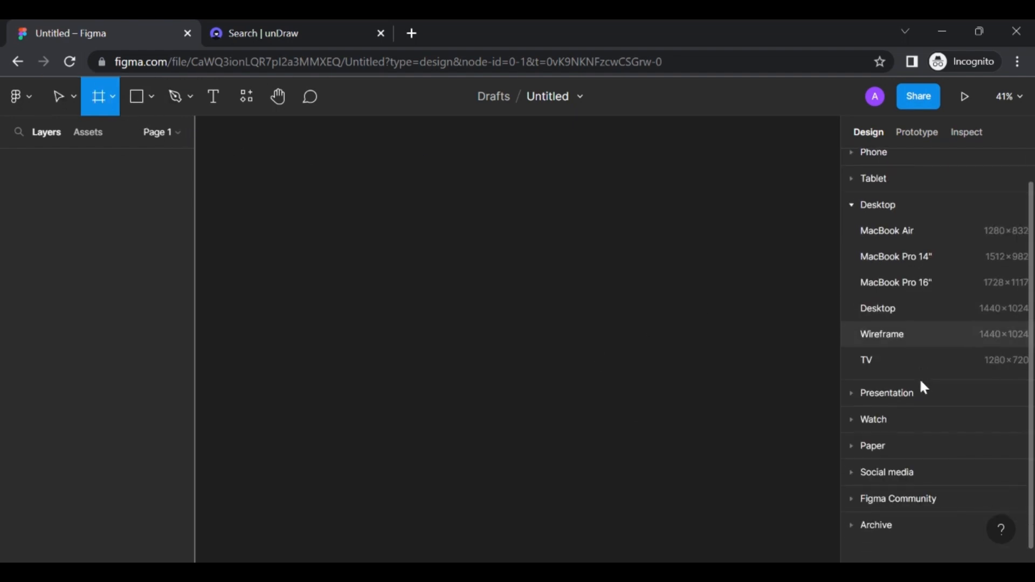
pyautogui.click(890, 317)
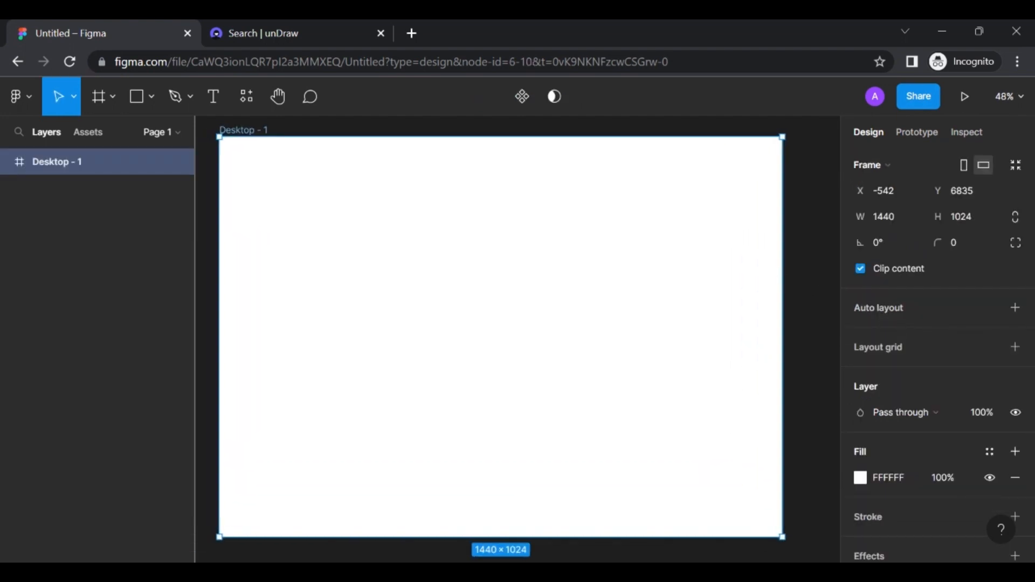
pyautogui.scroll(-1, 745, 265)
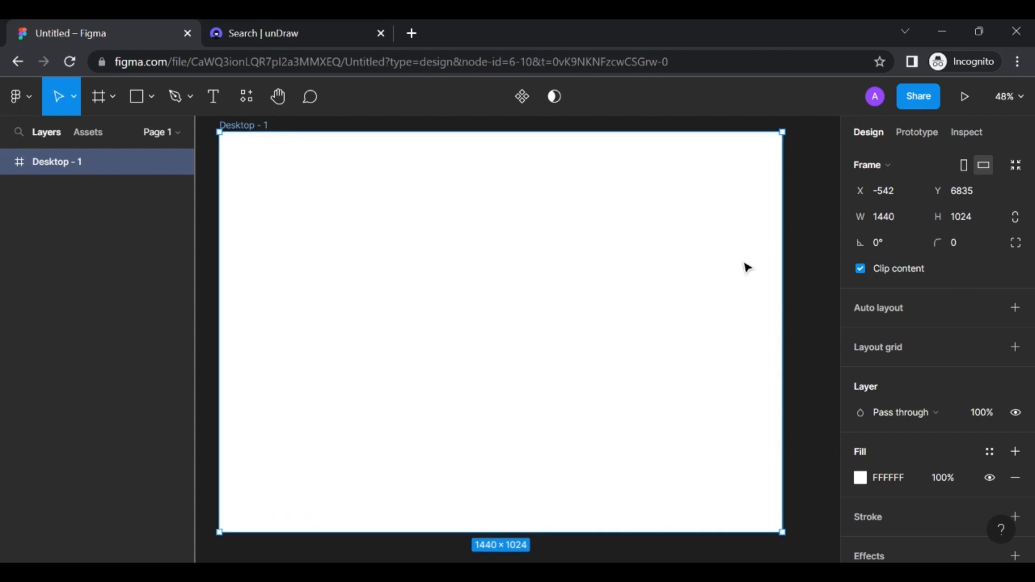
# Trace a closed four-point Pen outline, Vector 1, about 1439.5×777.5, over the frame's top
pyautogui.click(176, 102)
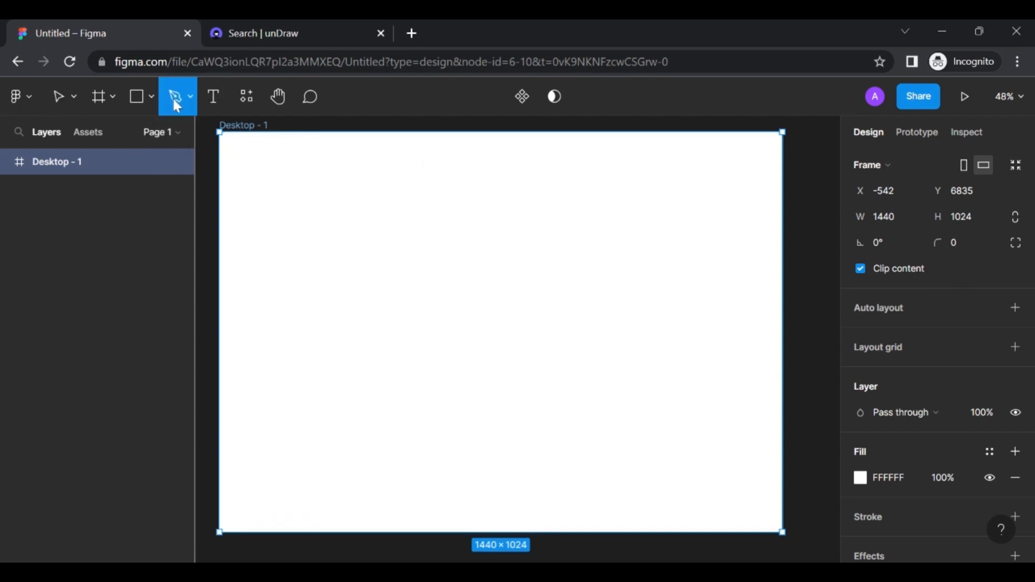
pyautogui.click(220, 132)
pyautogui.click(219, 132)
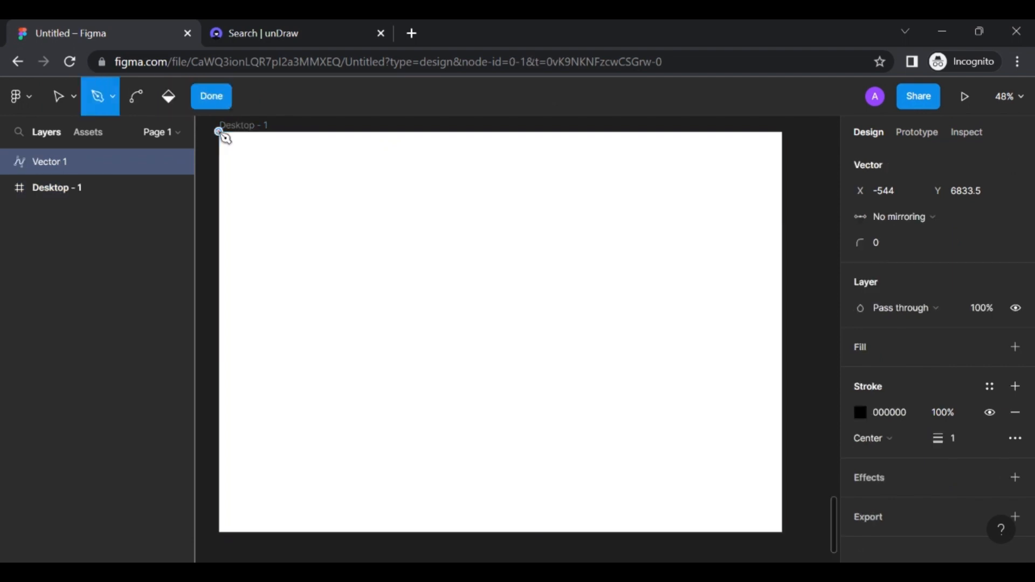
pyautogui.click(782, 132)
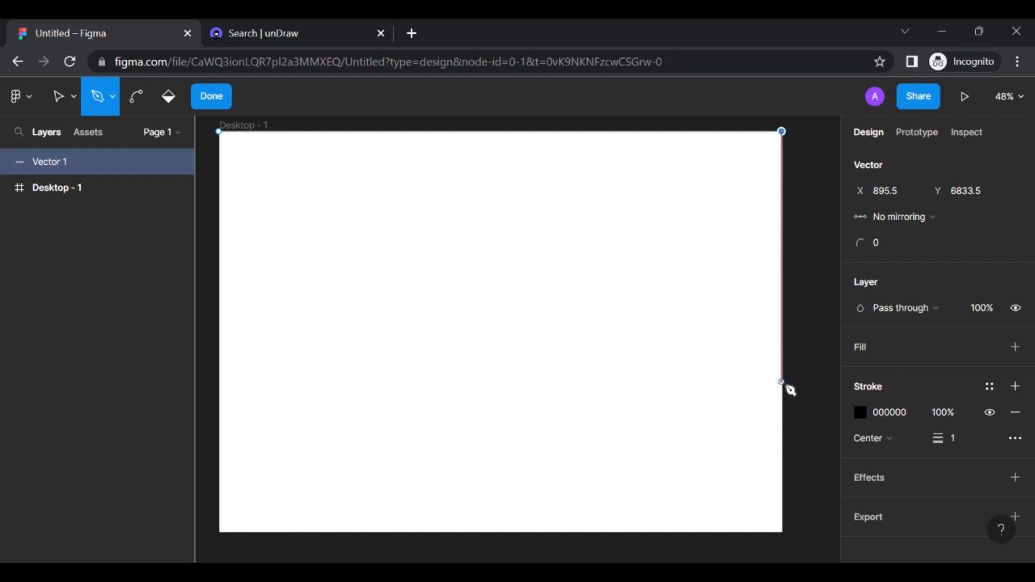
pyautogui.click(782, 435)
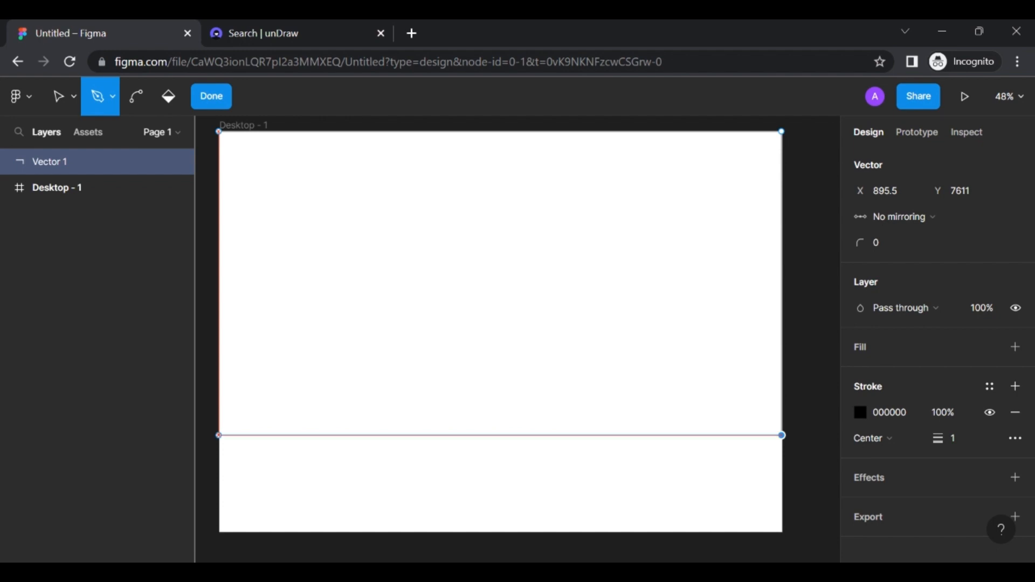
pyautogui.click(219, 436)
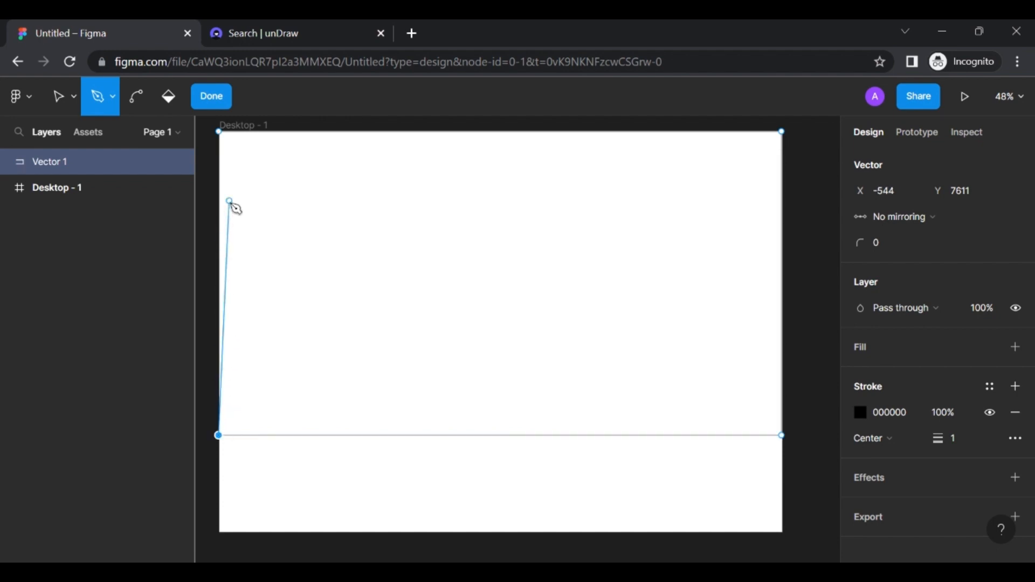
pyautogui.click(220, 135)
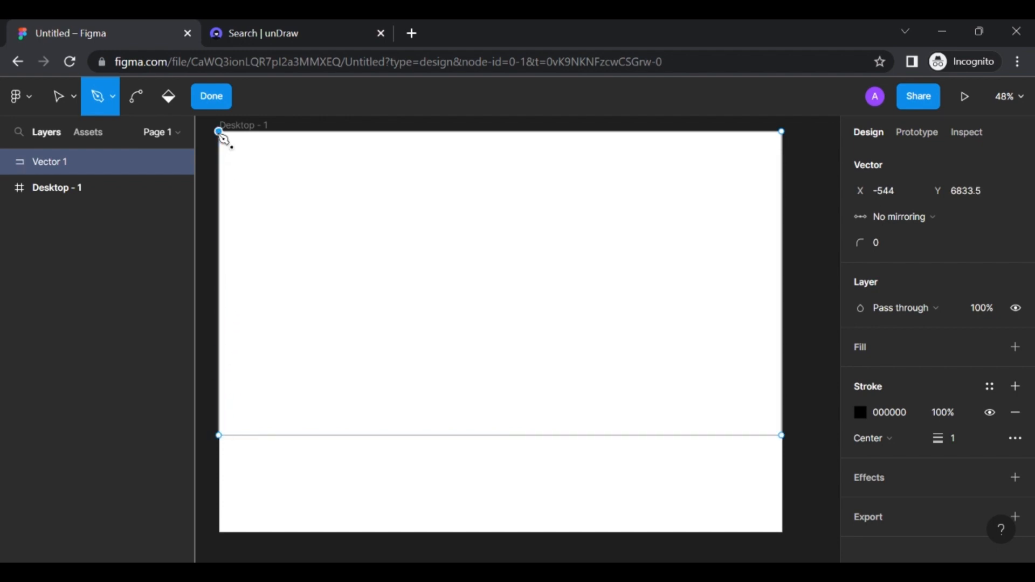
pyautogui.click(213, 100)
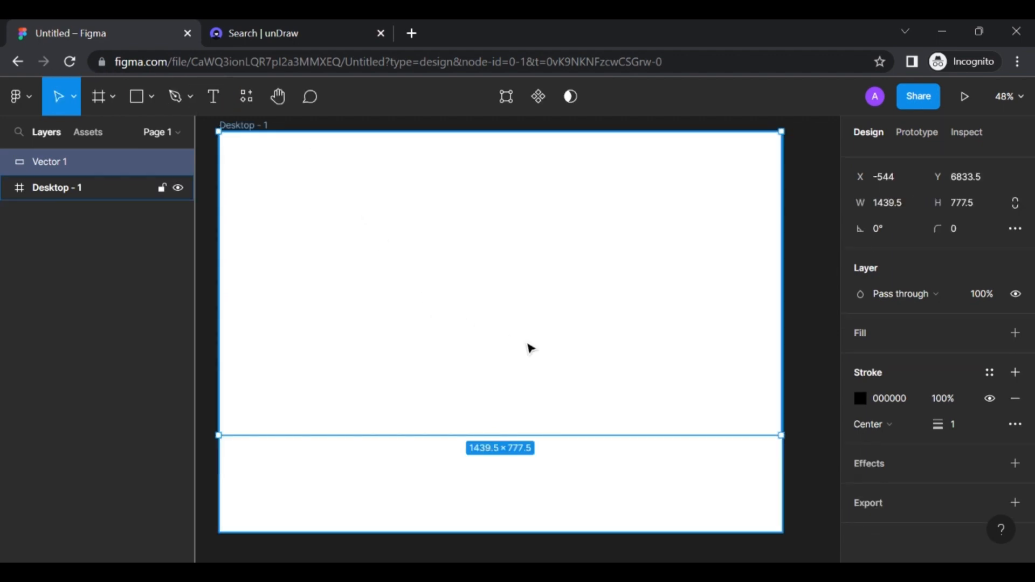
# Remove Vector 1's stroke, nest it inside Desktop - 1, and add a D9D9D9 fill
pyautogui.click(1015, 400)
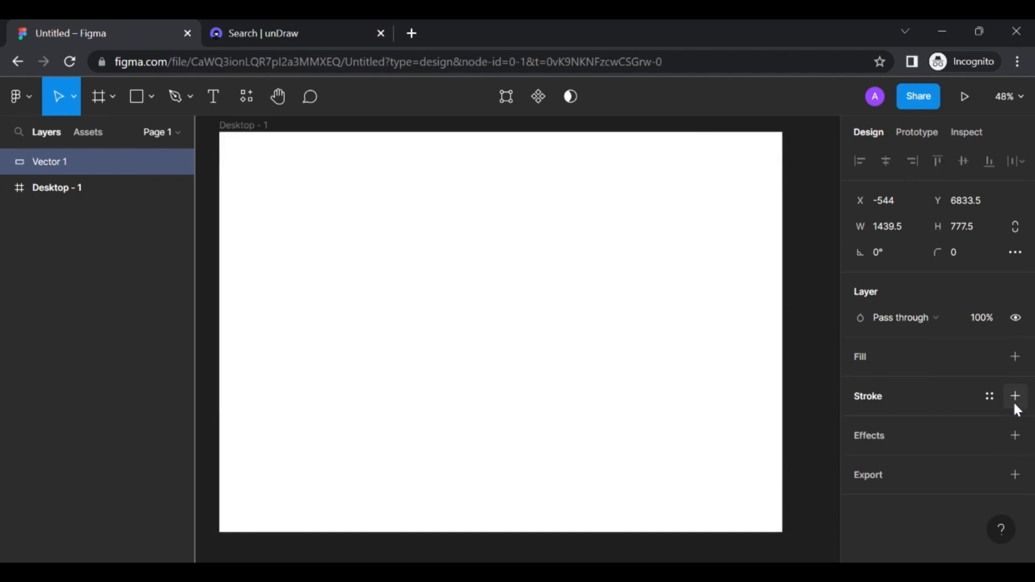
pyautogui.moveTo(44, 166); pyautogui.dragTo(106, 201)
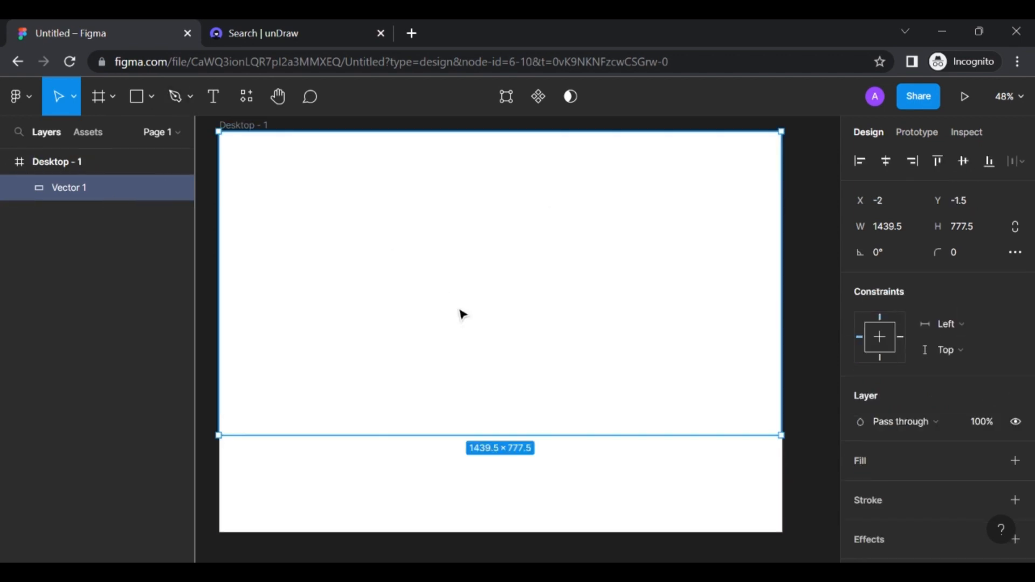
pyautogui.click(860, 460)
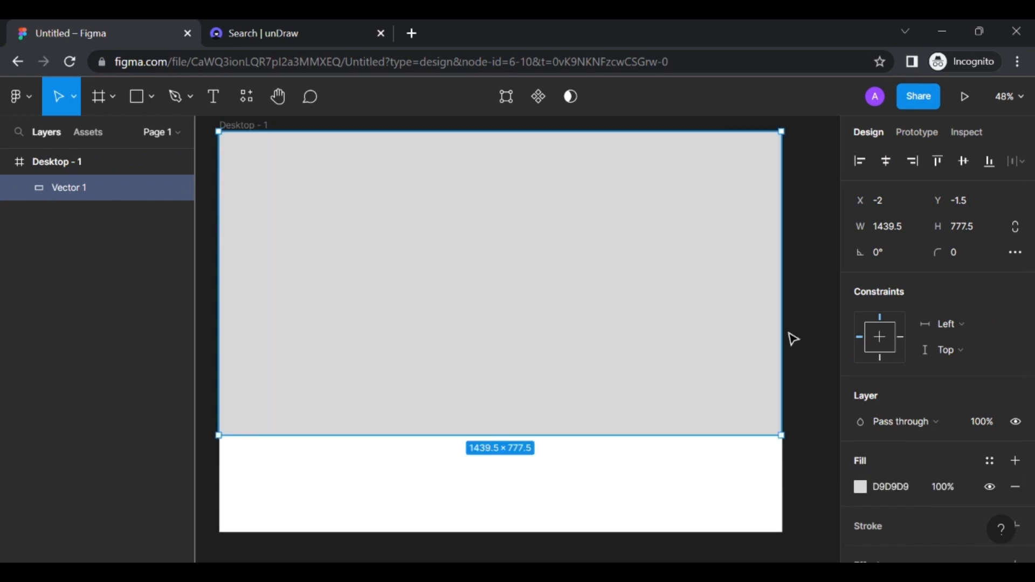
pyautogui.scroll(-1, 897, 471)
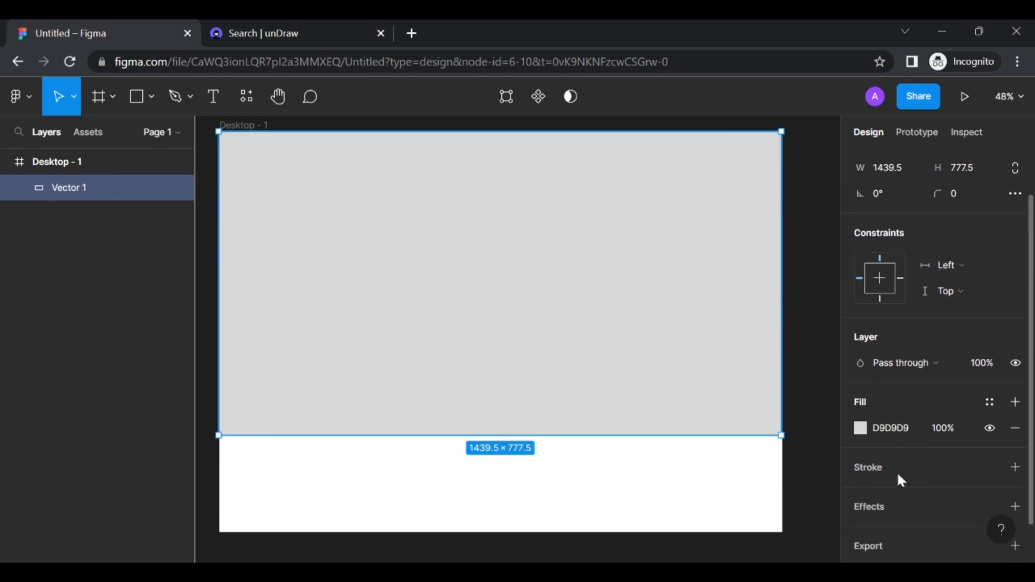
# Switch Vector 1's fill to a linear gradient with top stop FF974D, then add a middle stop
pyautogui.click(861, 426)
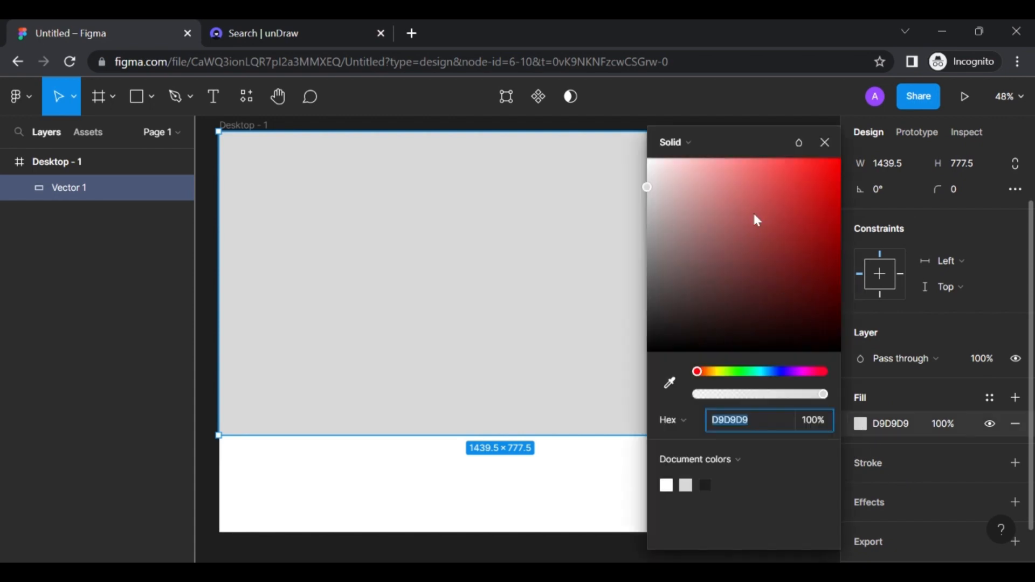
pyautogui.click(686, 149)
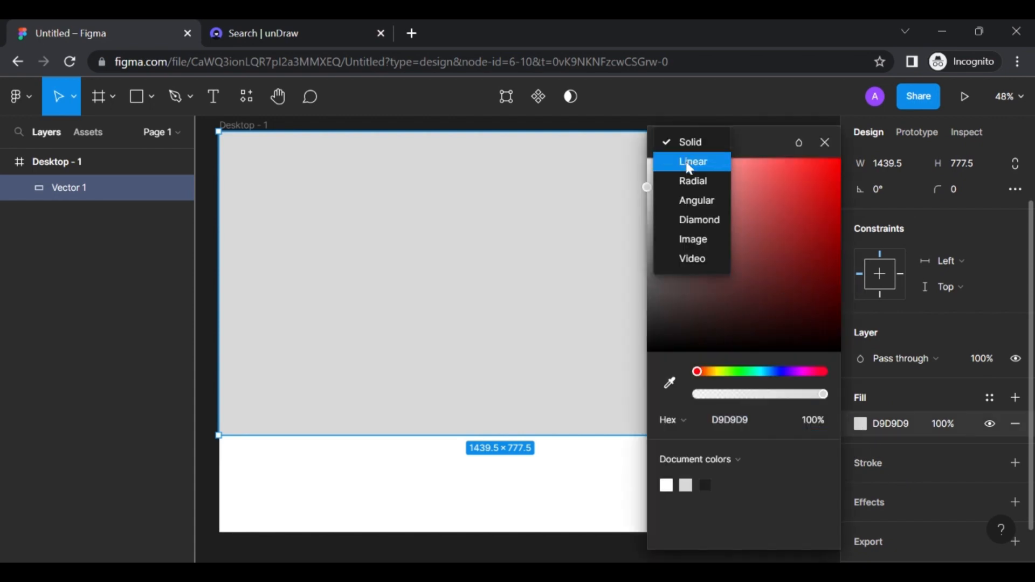
pyautogui.click(690, 162)
pyautogui.hscroll(2, 541, 279)
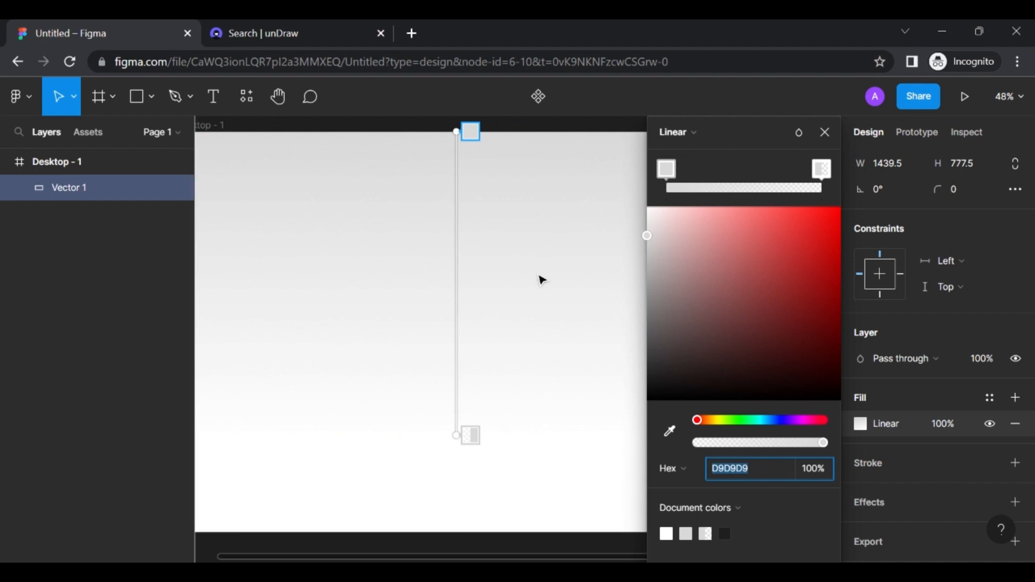
pyautogui.click(669, 174)
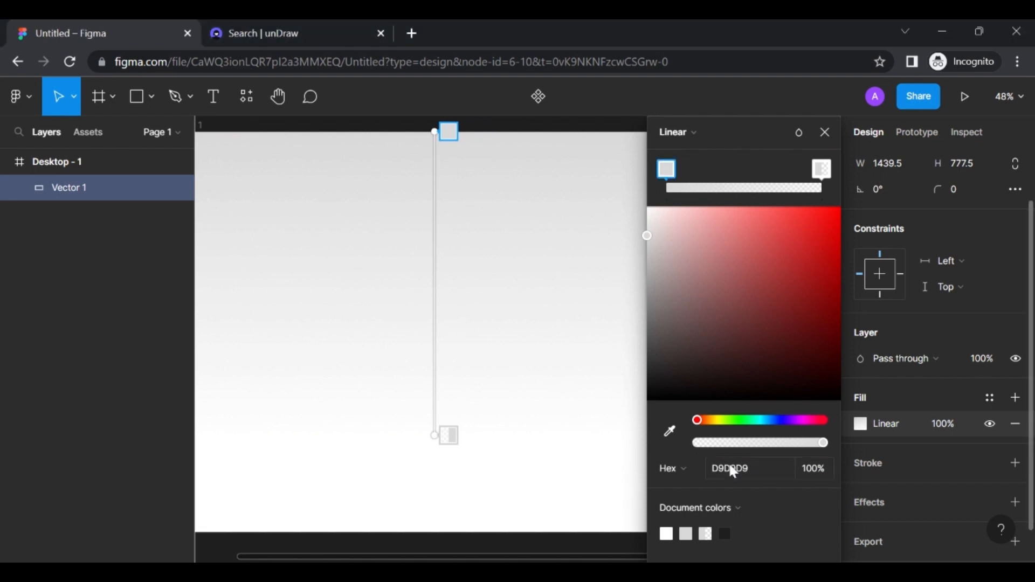
pyautogui.click(714, 473)
pyautogui.write('FF974D')
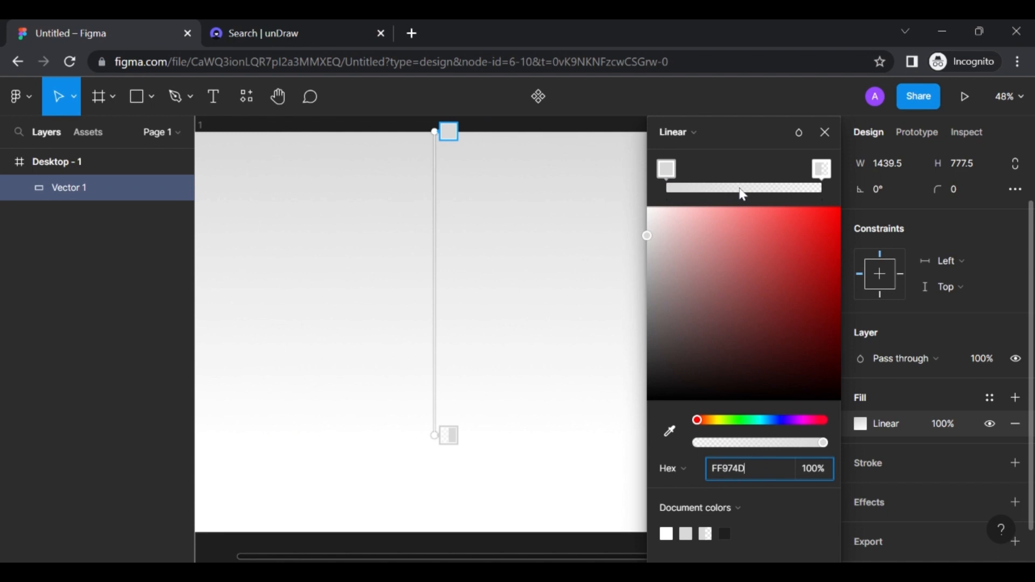
pyautogui.press('Return')
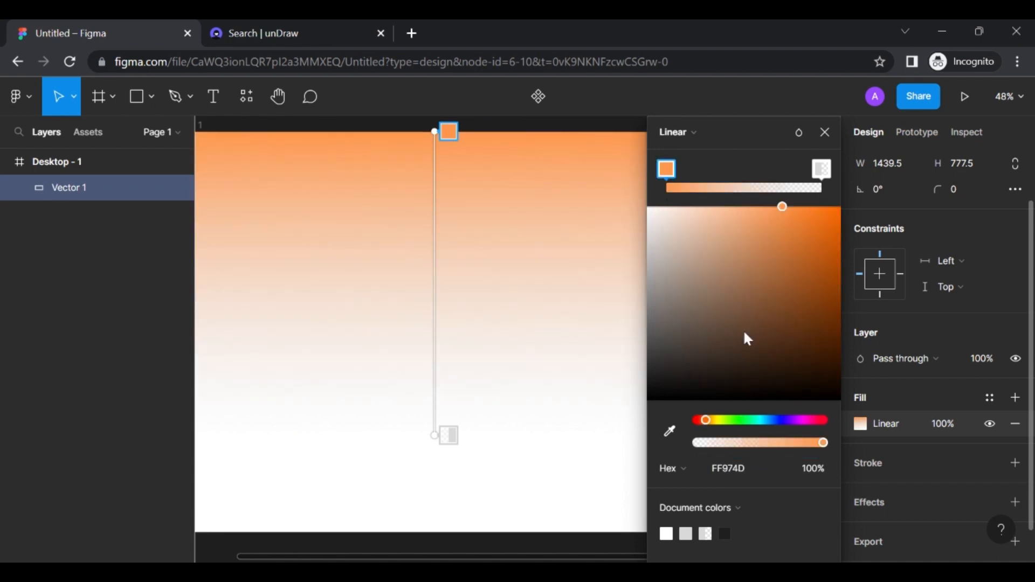
pyautogui.click(739, 188)
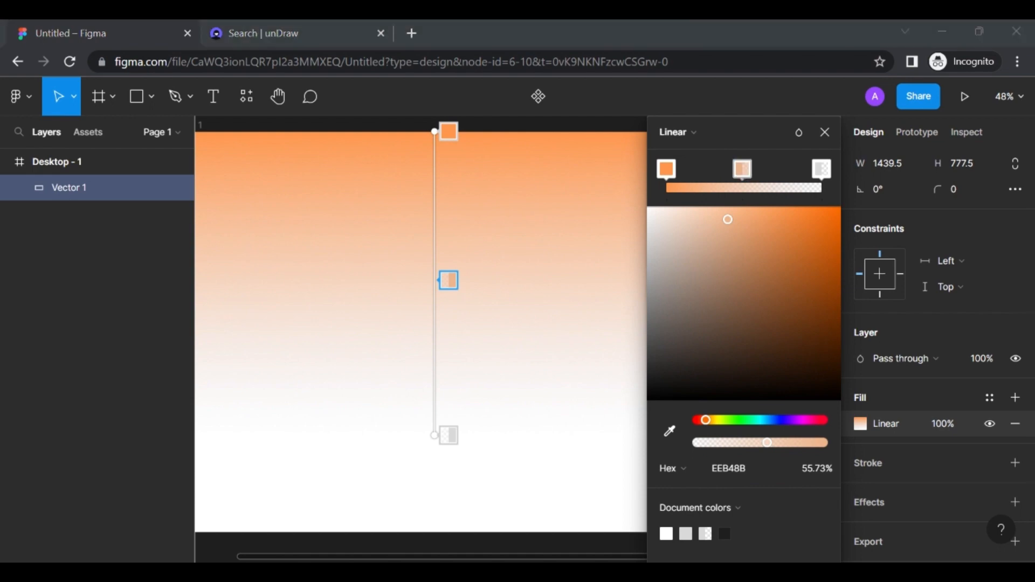
# Recolour the middle gradient stop to FF6B00 at 60% opacity
pyautogui.hotkey('alt', 'Tab')
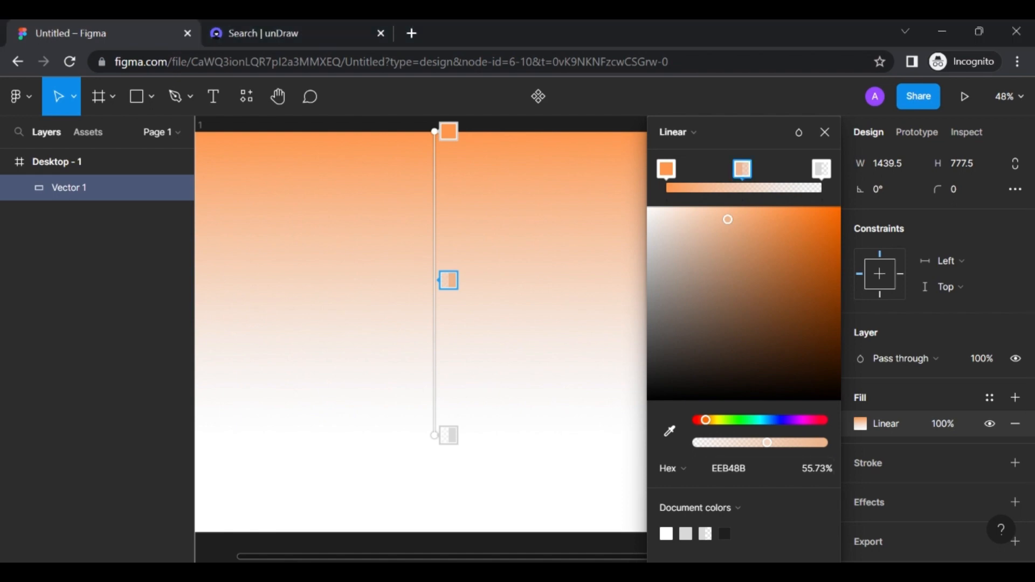
pyautogui.click(748, 467)
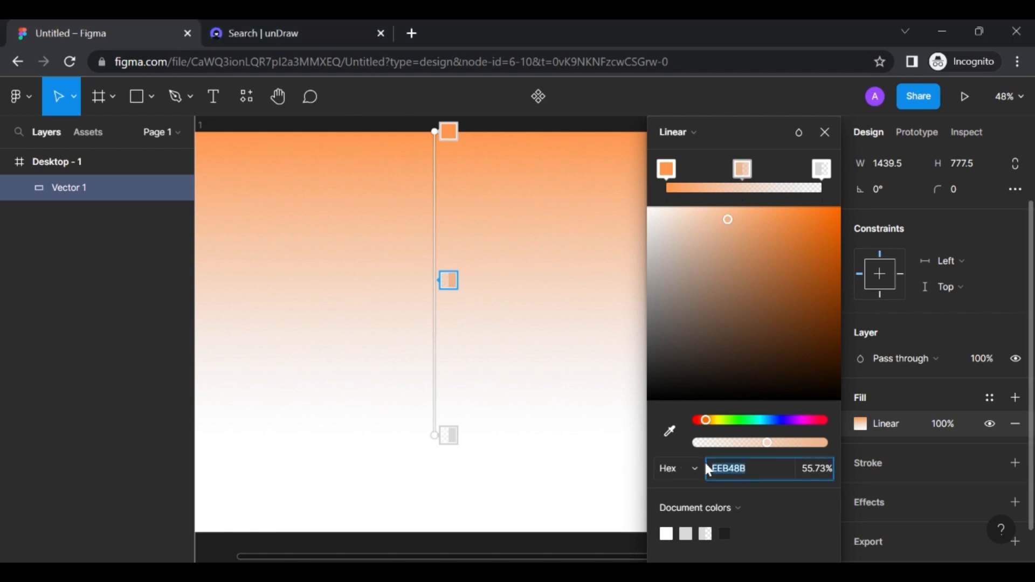
pyautogui.write('FF6B00')
pyautogui.click(807, 467)
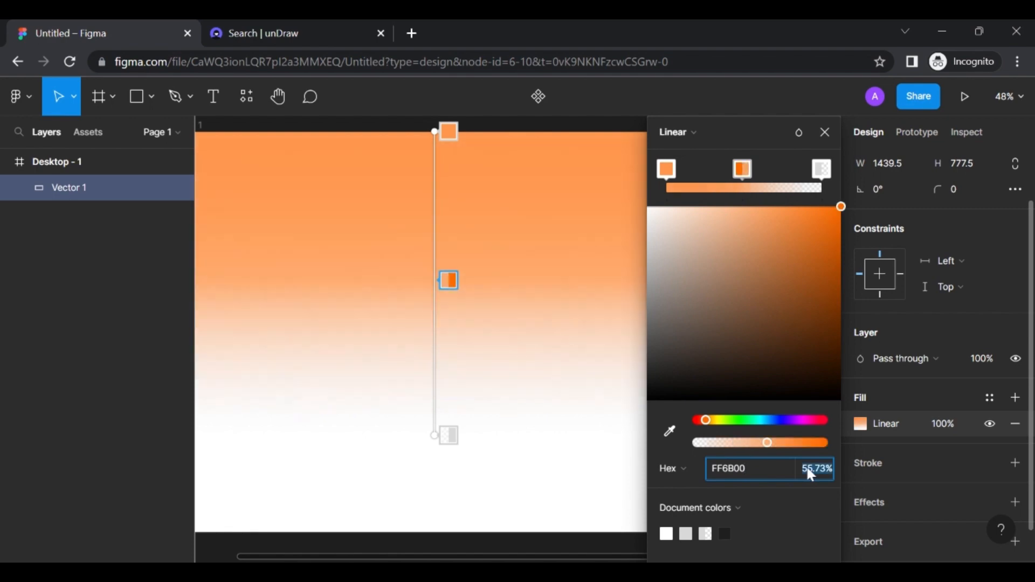
pyautogui.write('60')
pyautogui.press('Return')
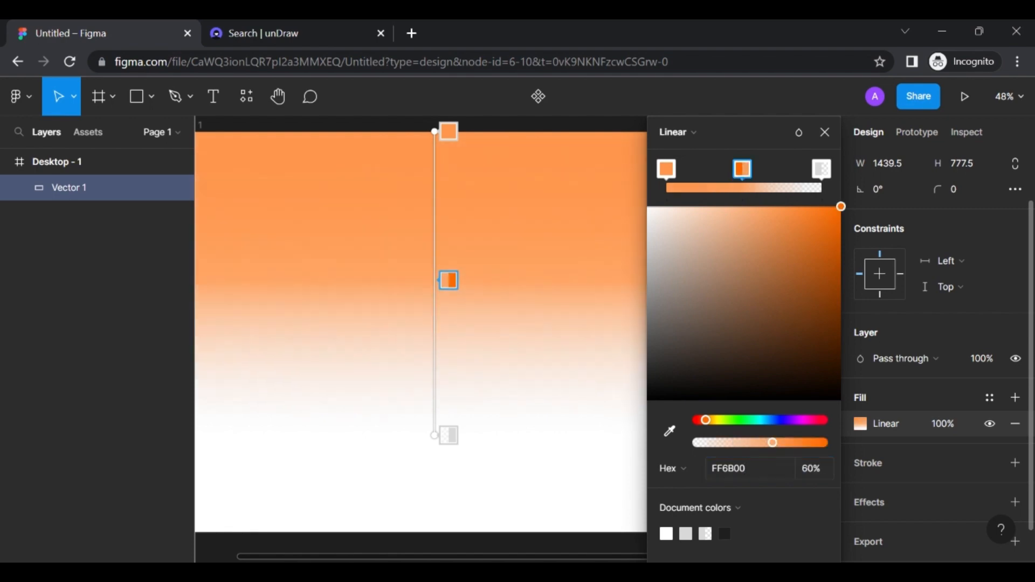
# Set the bottom stop to FF9C55 at 100% and move the middle stop lower
pyautogui.click(822, 169)
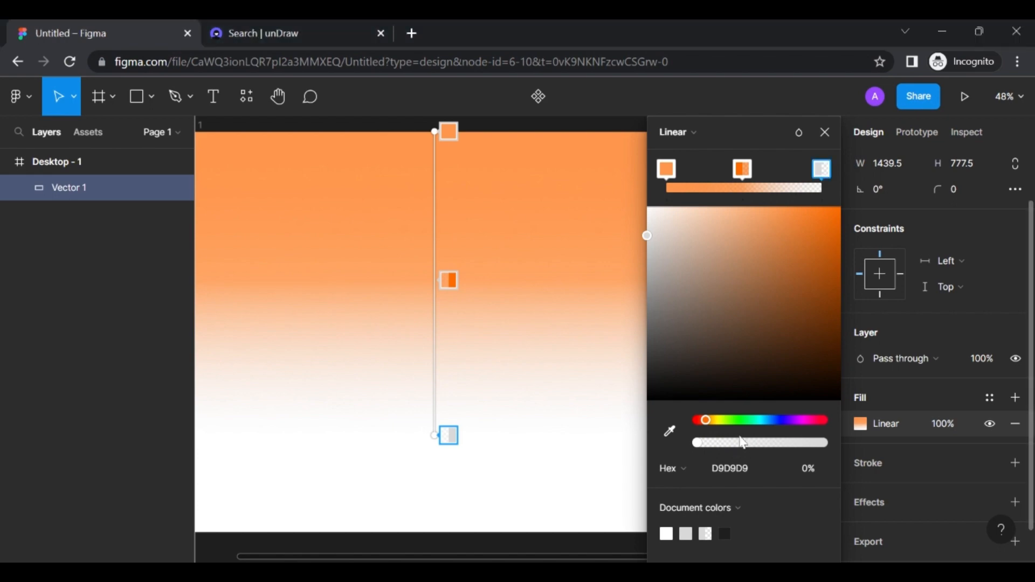
pyautogui.click(749, 473)
pyautogui.write('FF9C55')
pyautogui.click(813, 471)
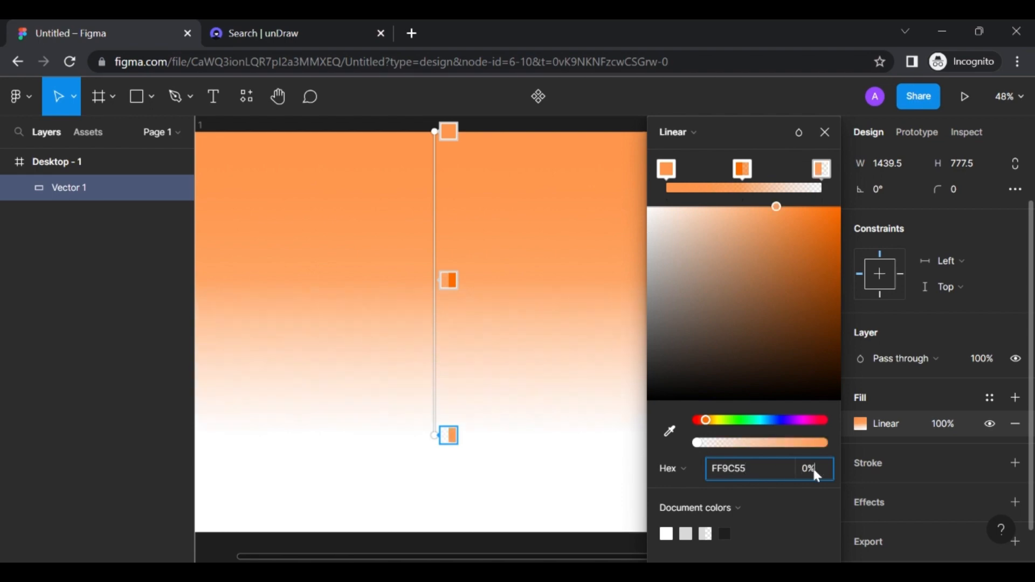
pyautogui.write('100')
pyautogui.press('Return')
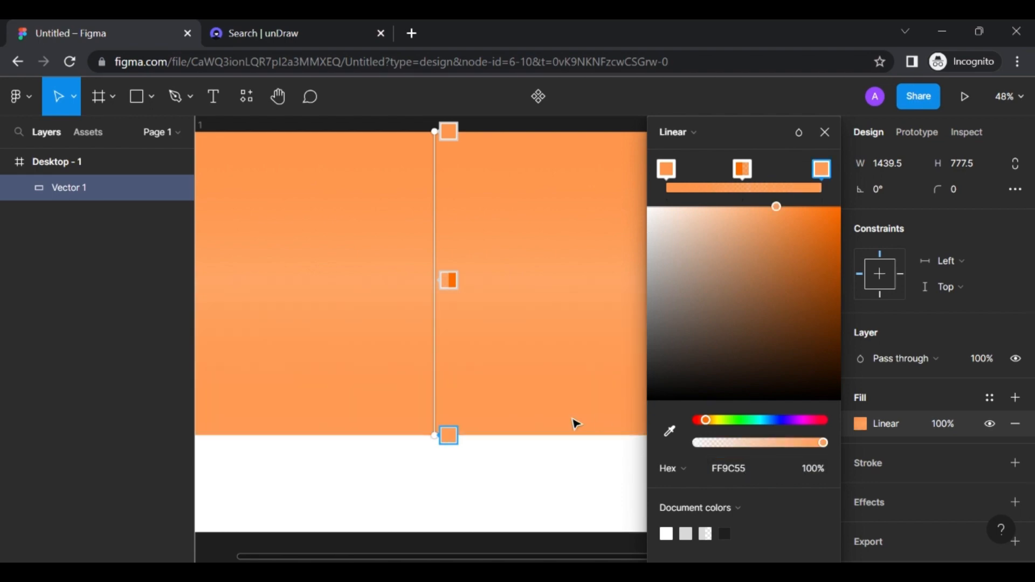
pyautogui.moveTo(454, 282); pyautogui.dragTo(445, 322)
pyautogui.click(823, 133)
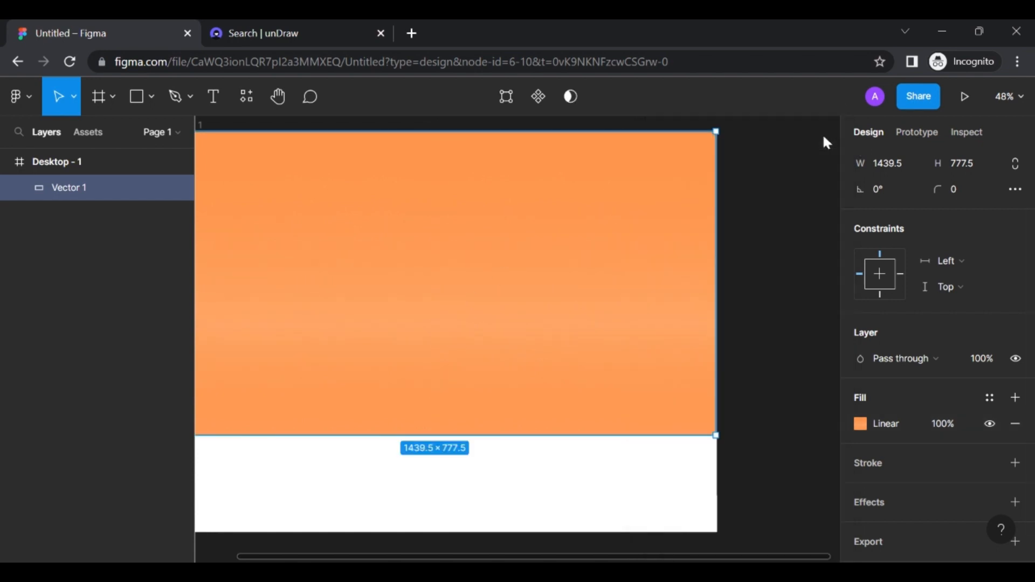
# Stretch Vector 1 down to 810 tall, undoing a stray corner resize
pyautogui.click(753, 294)
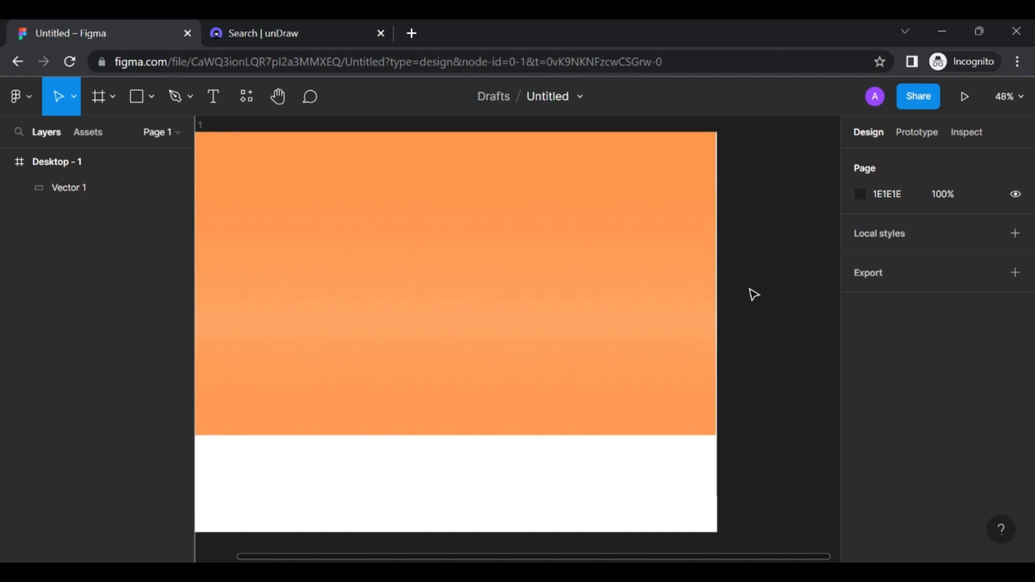
pyautogui.click(689, 397)
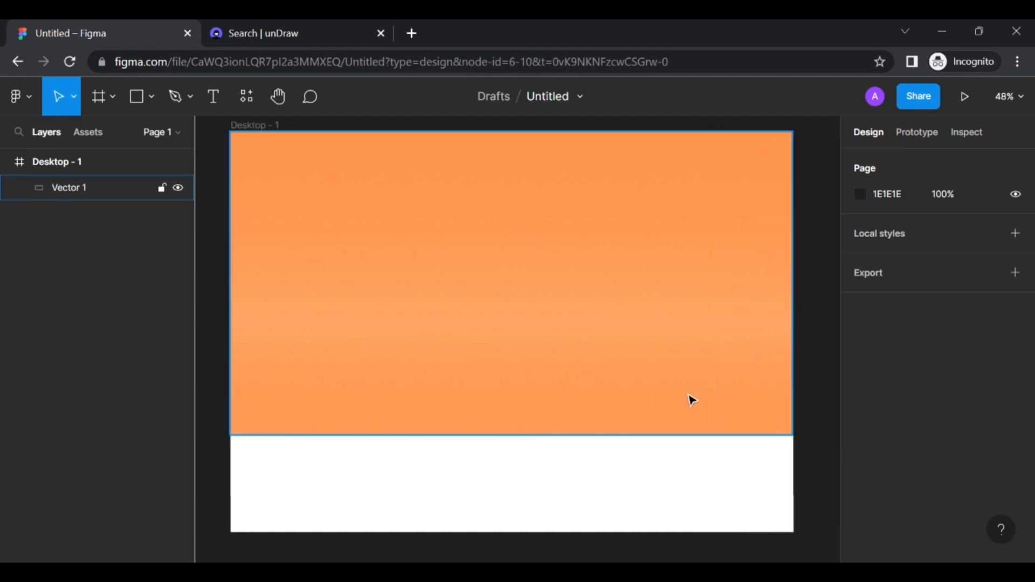
pyautogui.moveTo(535, 436); pyautogui.dragTo(533, 448)
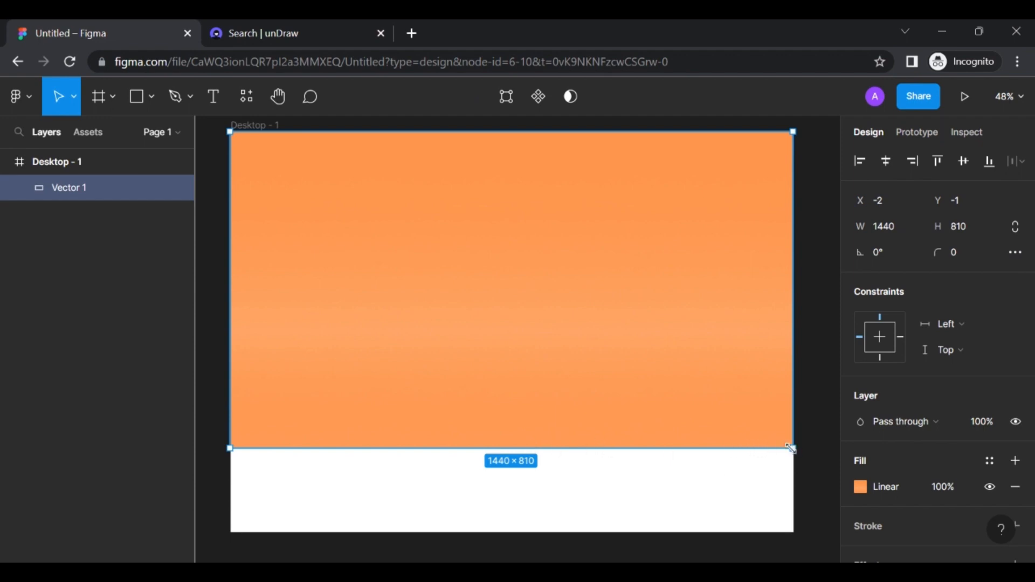
pyautogui.moveTo(790, 449); pyautogui.dragTo(789, 453)
pyautogui.hotkey('ctrl', 'z')
pyautogui.doubleClick(793, 448)
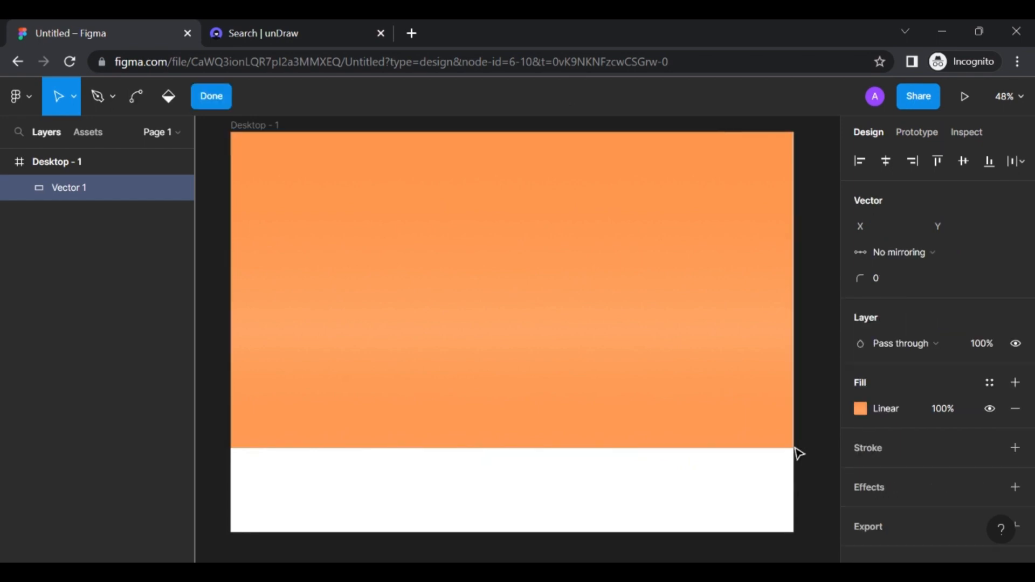
pyautogui.press('Escape')
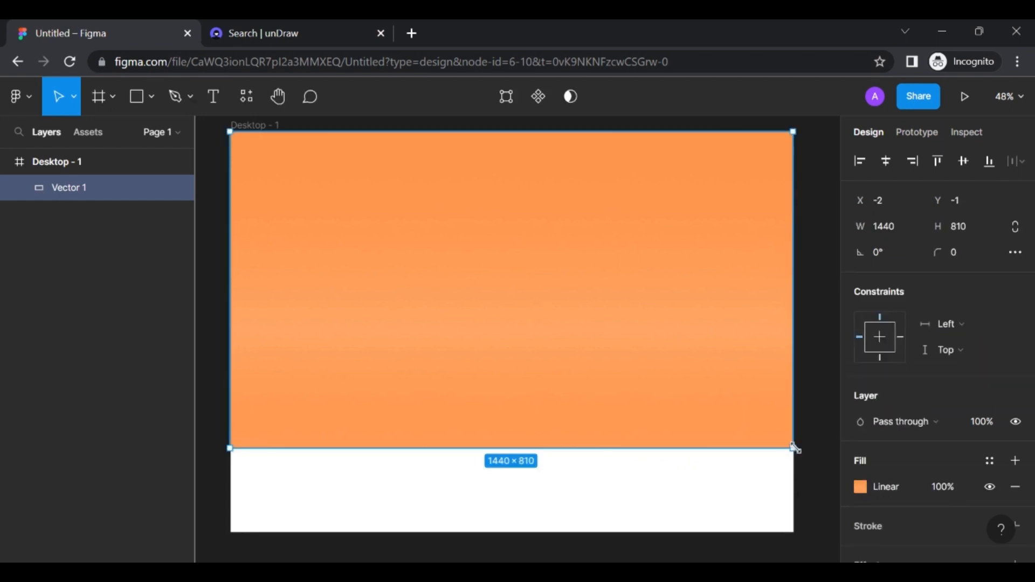
pyautogui.doubleClick(787, 451)
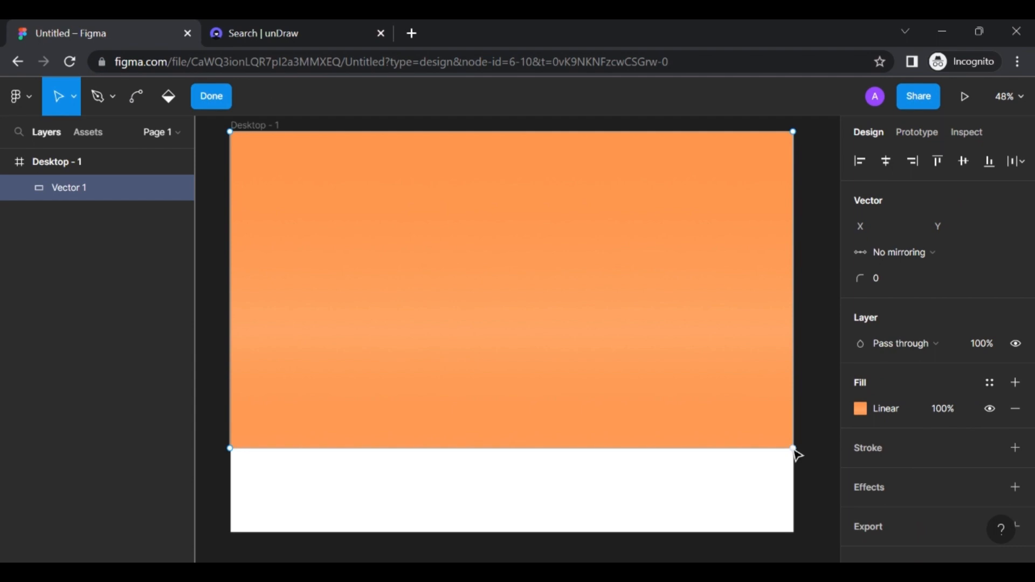
pyautogui.moveTo(793, 448)
pyautogui.mouseDown()
pyautogui.moveTo(801, 463)
pyautogui.moveTo(795, 453)
pyautogui.mouseUp()
pyautogui.click(809, 381)
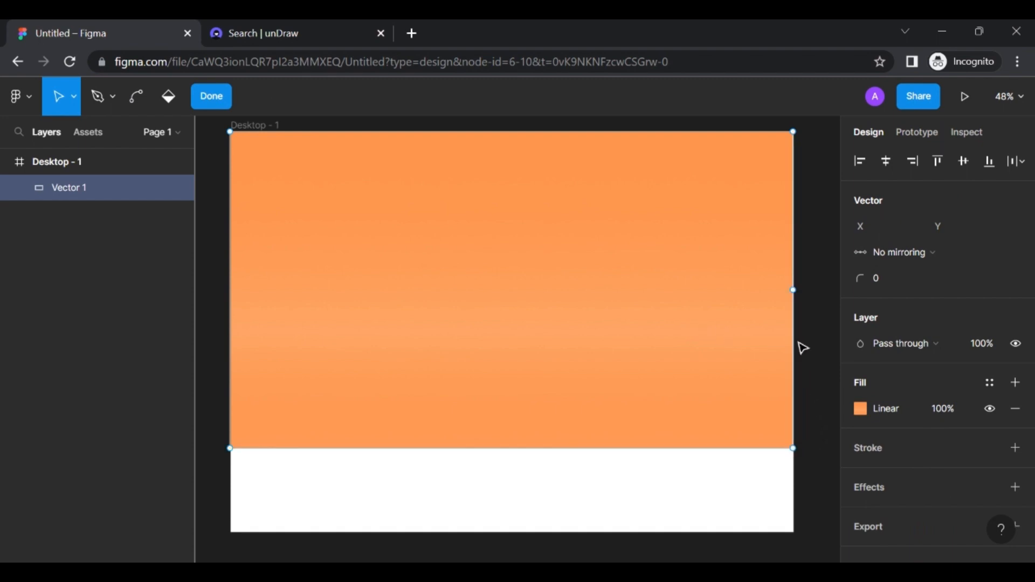
pyautogui.press('Escape')
# Widen Vector 1 to 1454 so it runs past the frame's right edge
pyautogui.click(819, 383)
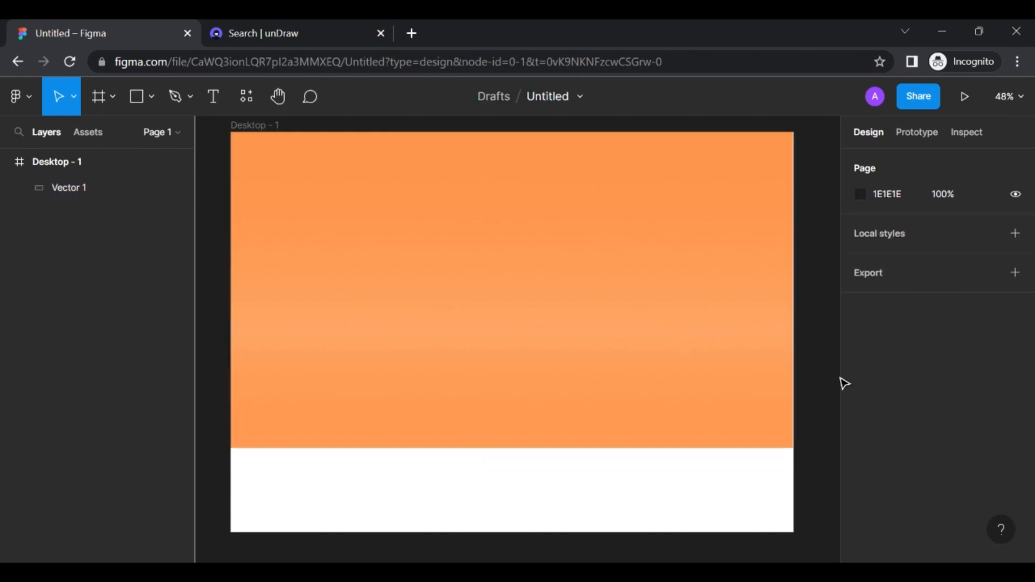
pyautogui.moveTo(721, 338)
pyautogui.mouseDown()
pyautogui.moveTo(734, 338)
pyautogui.moveTo(724, 337)
pyautogui.mouseUp()
pyautogui.moveTo(794, 327); pyautogui.dragTo(800, 328)
pyautogui.click(815, 350)
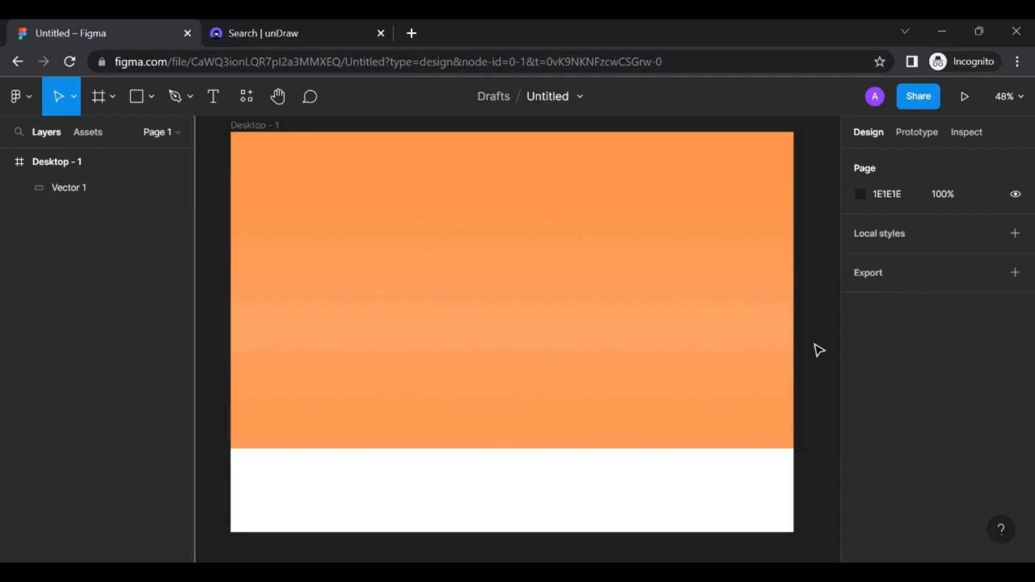
pyautogui.scroll(-2, 818, 350)
pyautogui.click(572, 358)
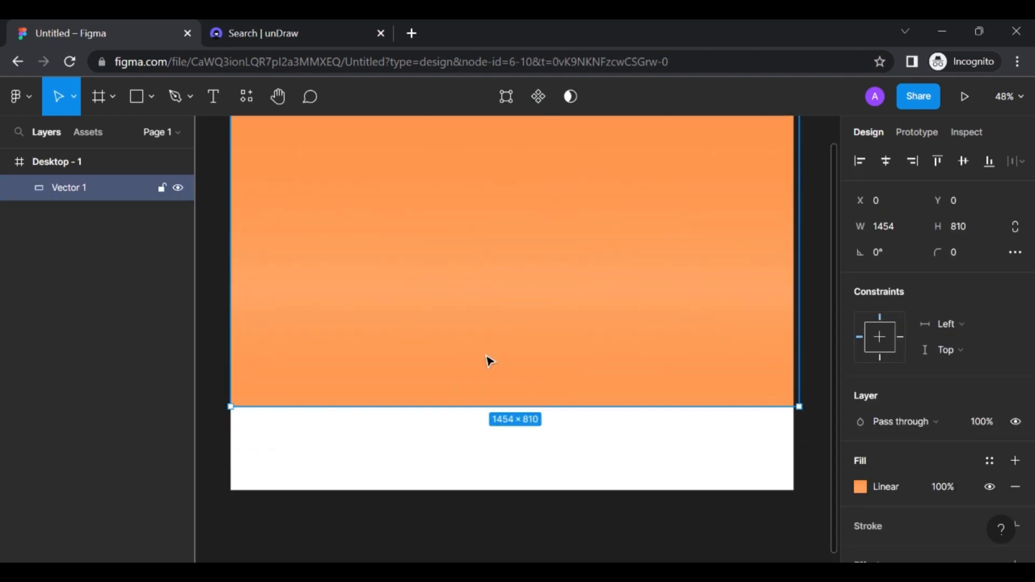
# Bend Vector 1's bottom segment upward into an arch with the Bend tool
pyautogui.doubleClick(498, 403)
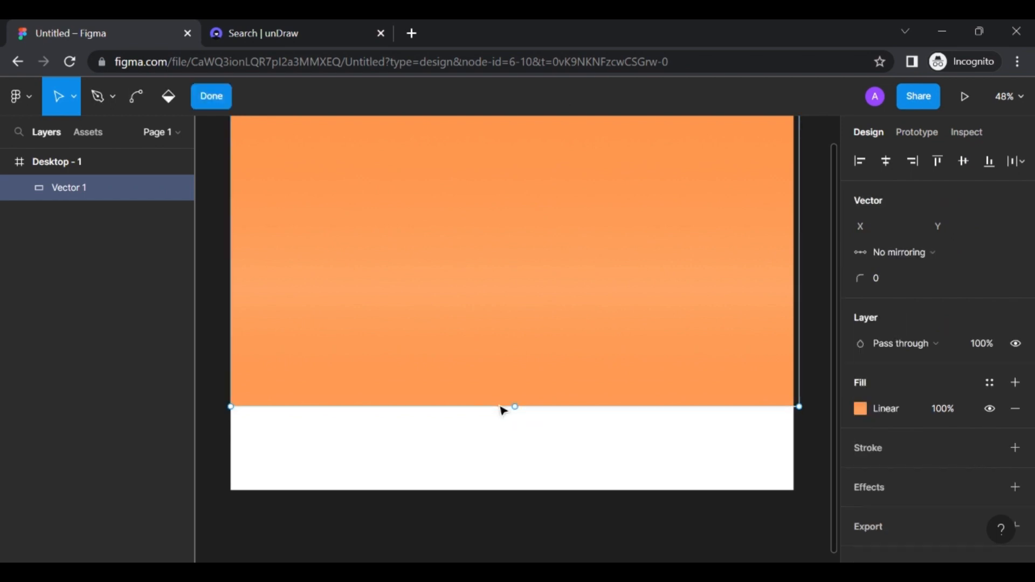
pyautogui.click(520, 408)
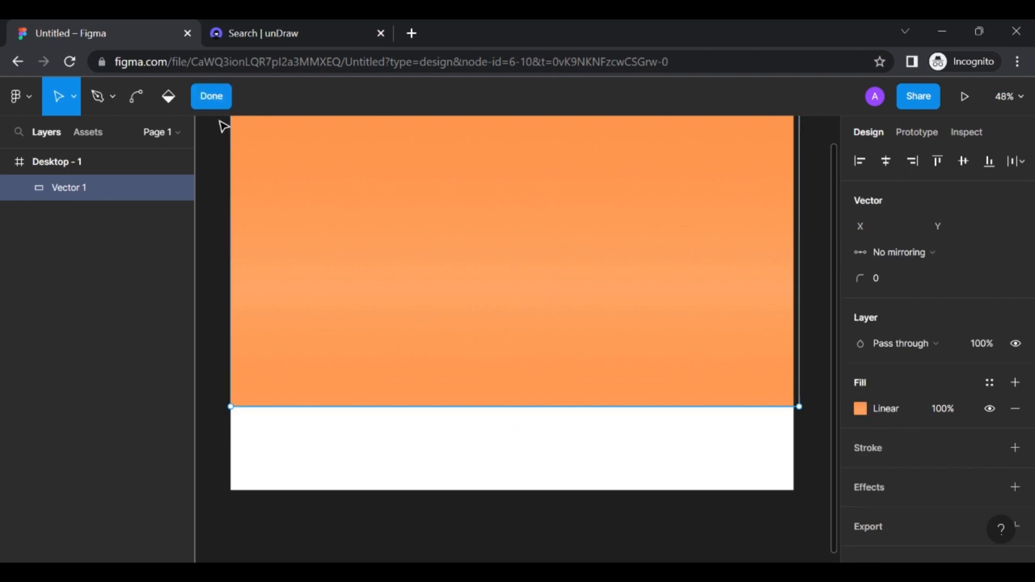
pyautogui.click(140, 97)
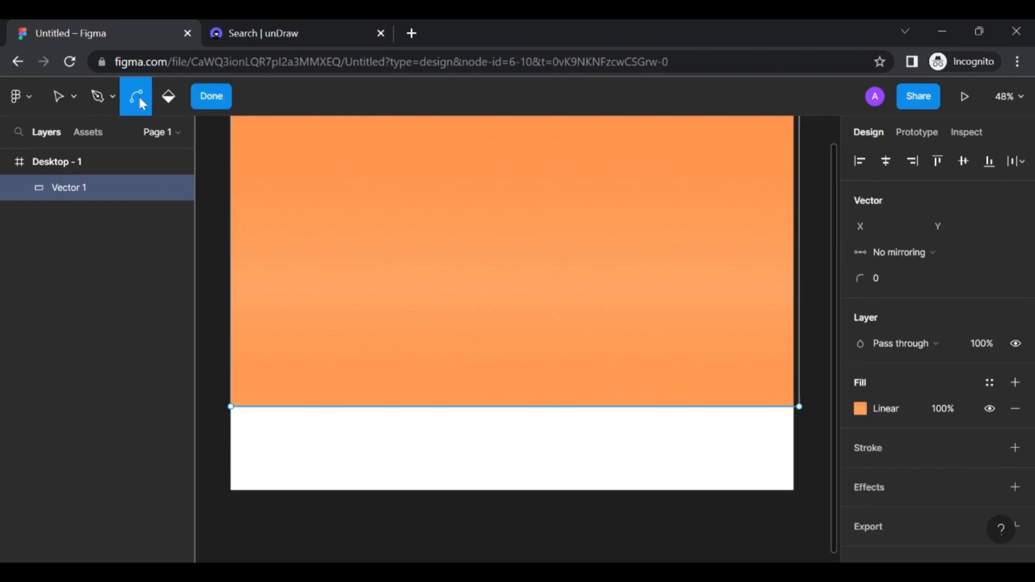
pyautogui.click(514, 409)
pyautogui.moveTo(514, 407); pyautogui.dragTo(511, 386)
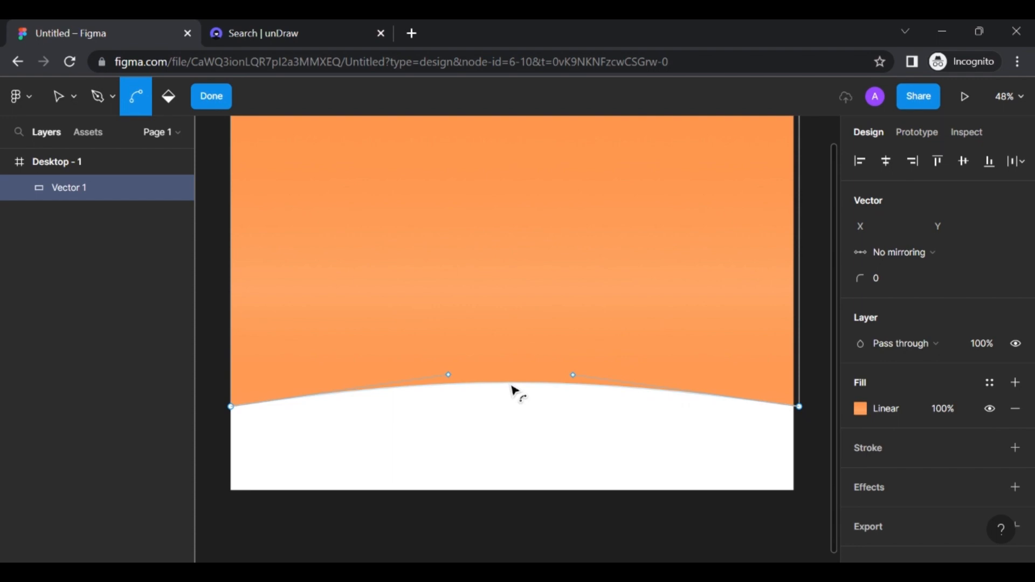
pyautogui.moveTo(511, 385); pyautogui.dragTo(510, 388)
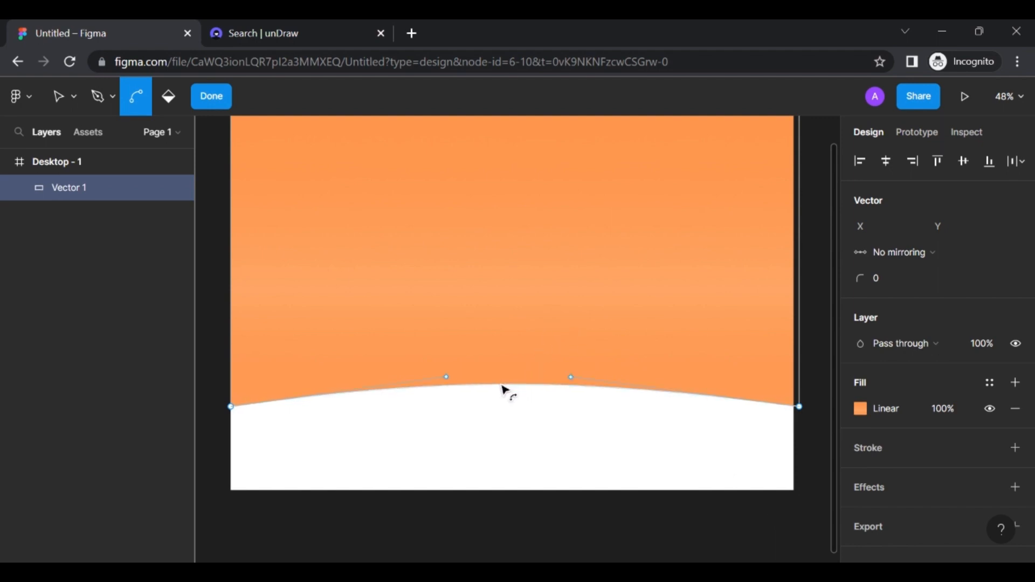
pyautogui.moveTo(504, 389); pyautogui.dragTo(502, 381)
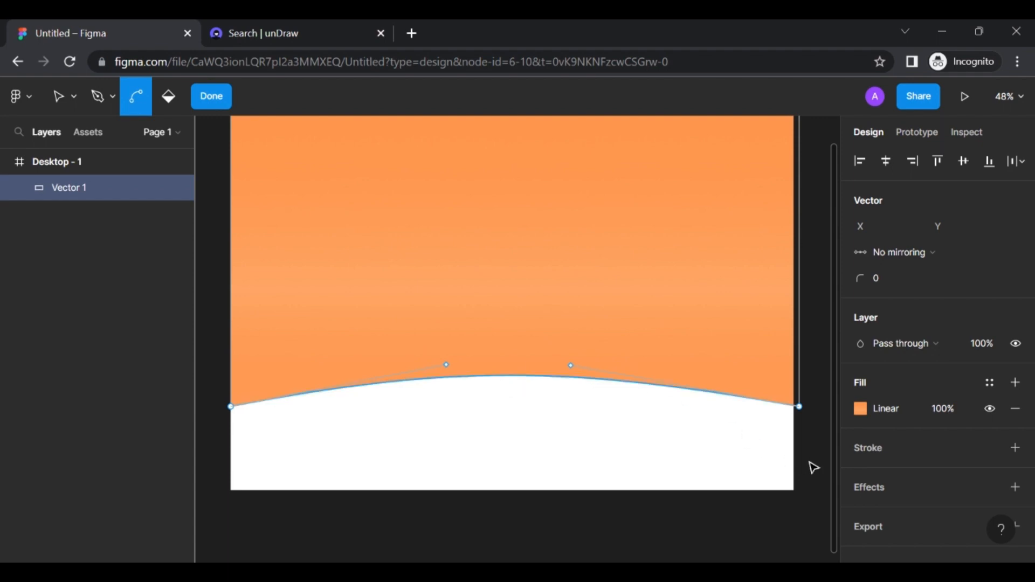
pyautogui.scroll(3, 492, 282)
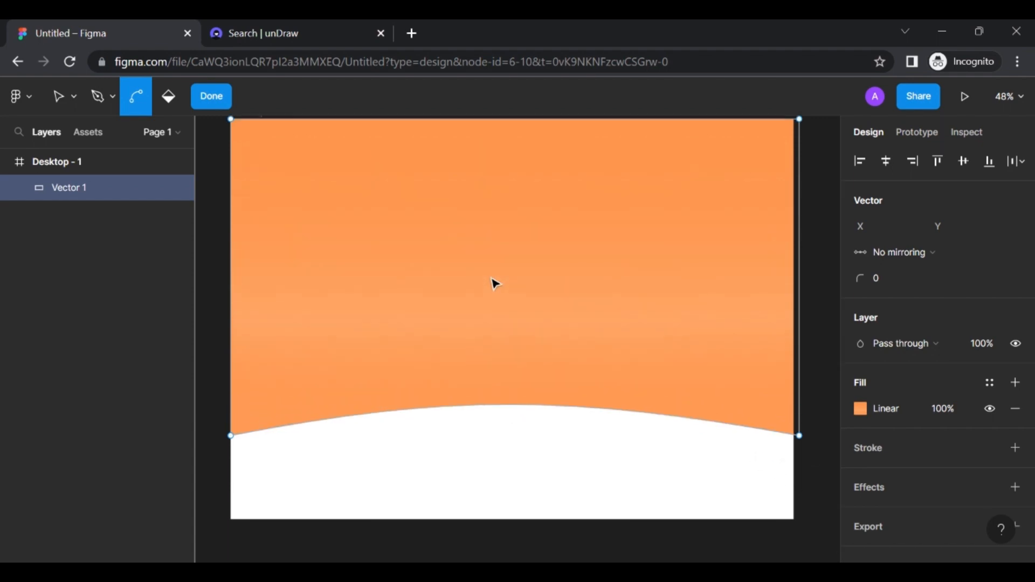
pyautogui.hscroll(3, 492, 282)
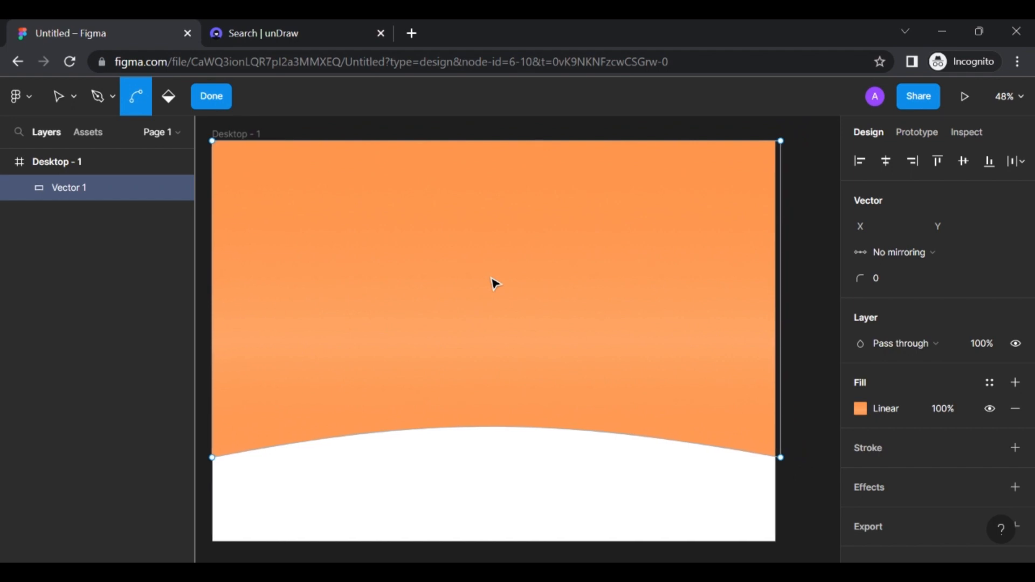
pyautogui.hscroll(-1, 492, 282)
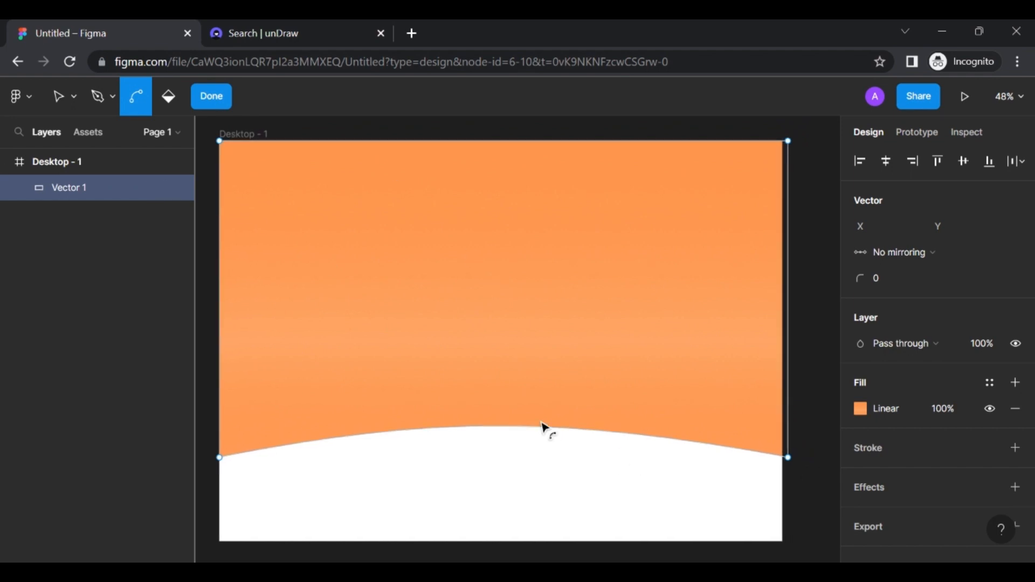
pyautogui.click(221, 102)
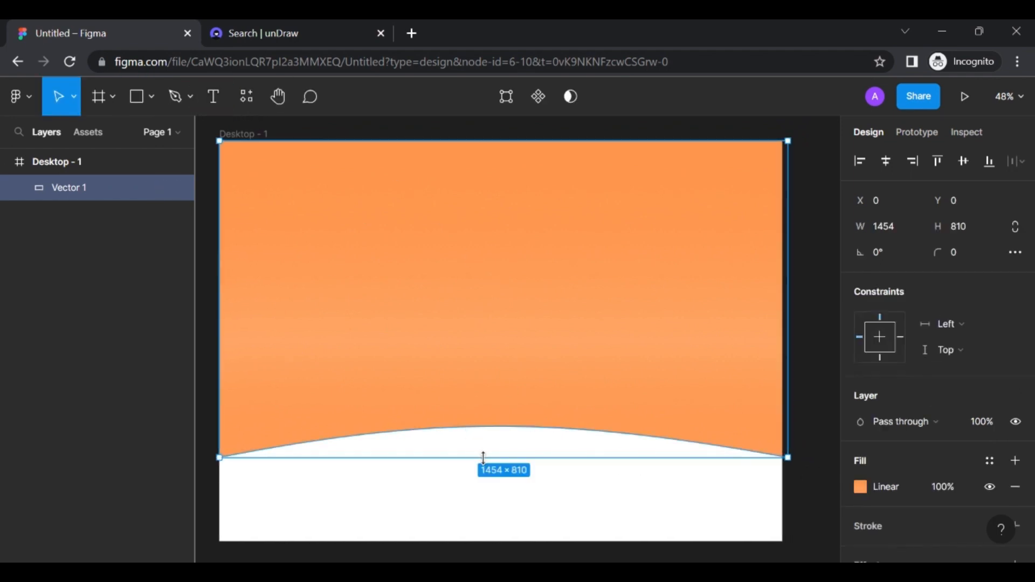
# Drag Vector 1's bottom edge down so the background measures 1454×842
pyautogui.moveTo(483, 457); pyautogui.dragTo(483, 469)
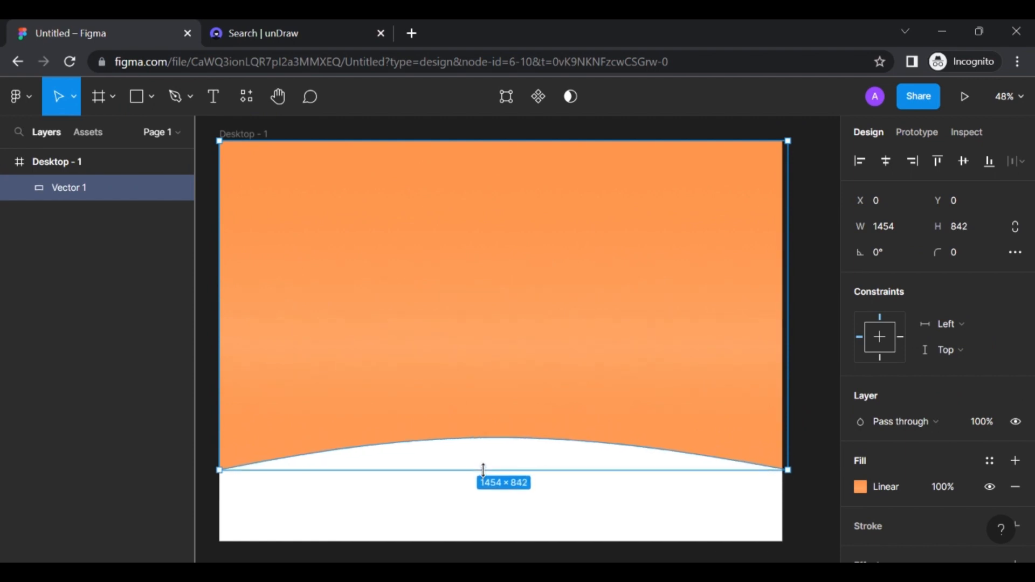
pyautogui.click(825, 331)
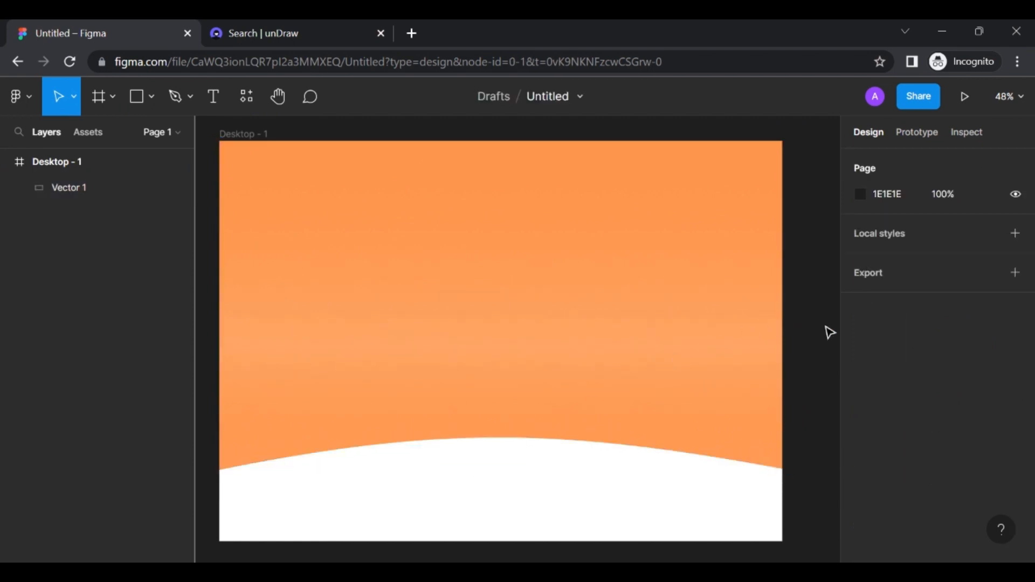
pyautogui.hscroll(-2, 829, 331)
pyautogui.hscroll(1, 829, 331)
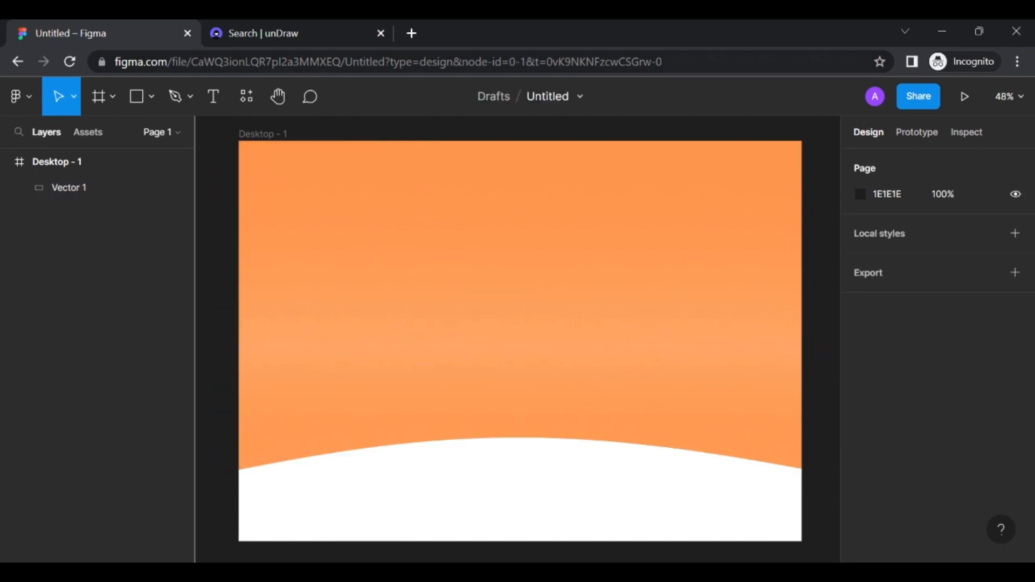
pyautogui.click(213, 100)
# Add a 'Home' text label near the frame's top-left corner
pyautogui.click(289, 172)
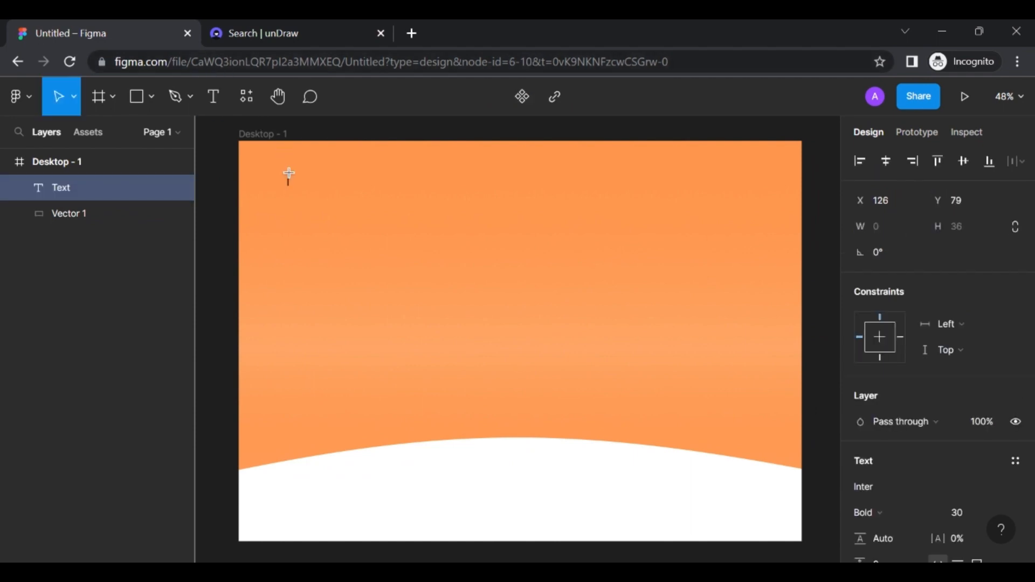
pyautogui.write('Home')
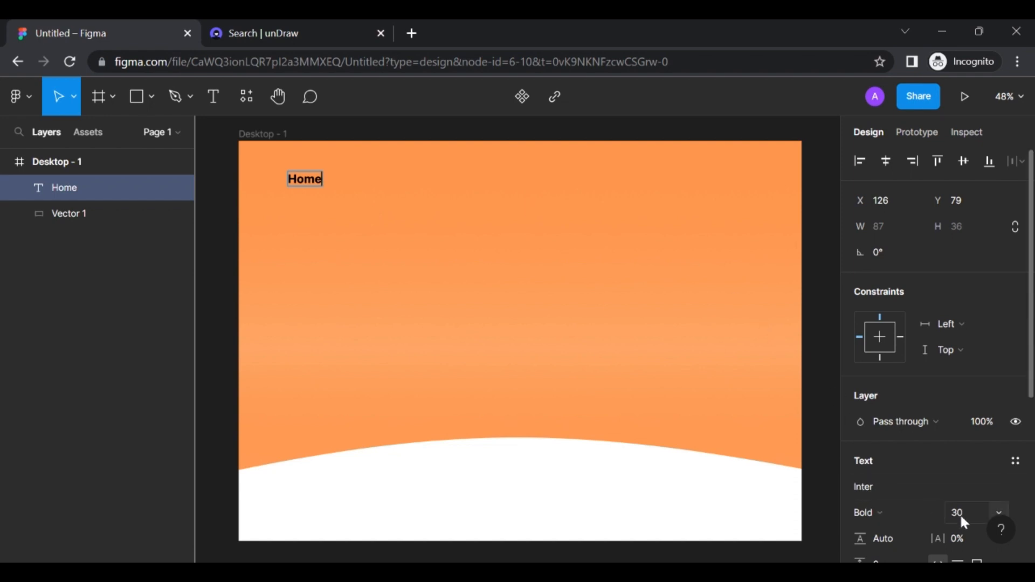
pyautogui.press('Escape')
pyautogui.click(367, 225)
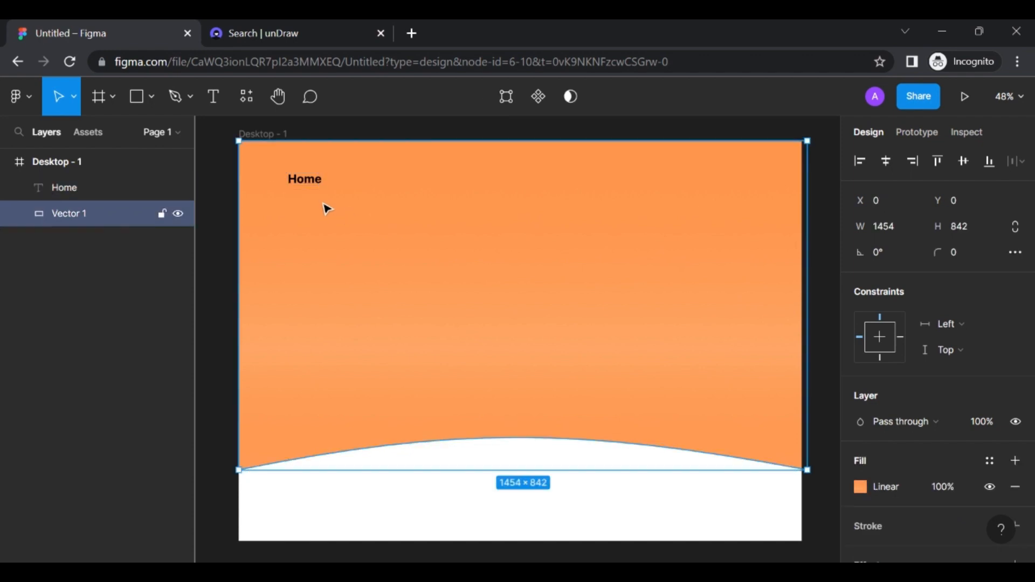
pyautogui.click(308, 187)
pyautogui.doubleClick(307, 185)
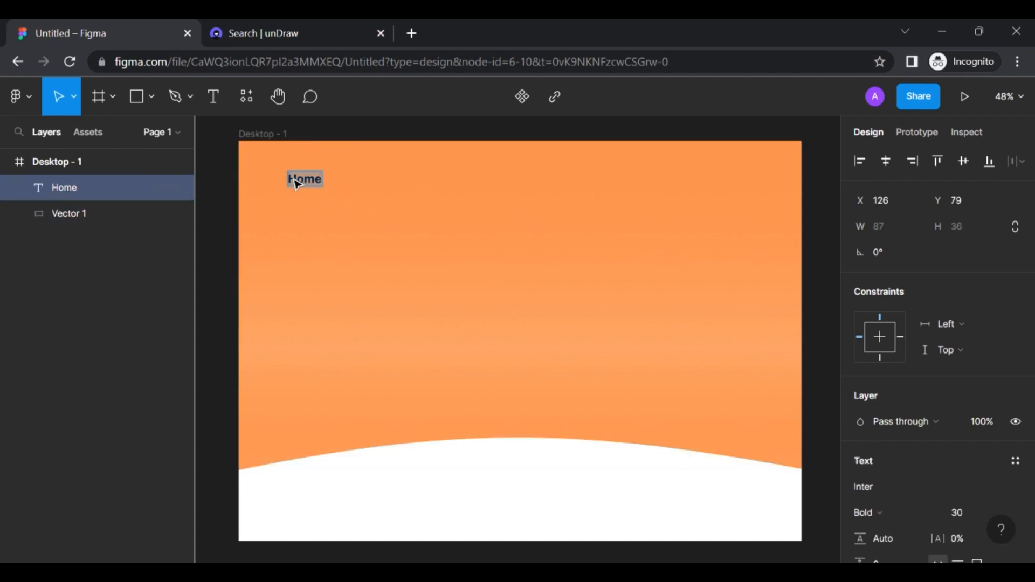
pyautogui.click(386, 193)
pyautogui.moveTo(313, 185); pyautogui.dragTo(351, 184)
# Duplicate the label into 'About' and 'Services' along the same line
pyautogui.hotkey('ctrl', 'd')
pyautogui.doubleClick(351, 184)
pyautogui.write('About')
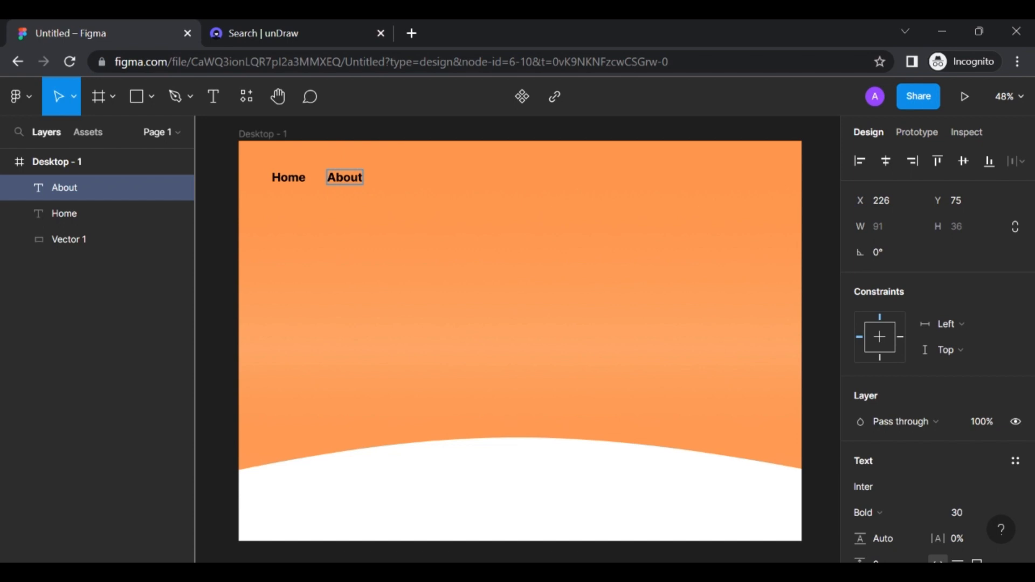
pyautogui.press('Escape')
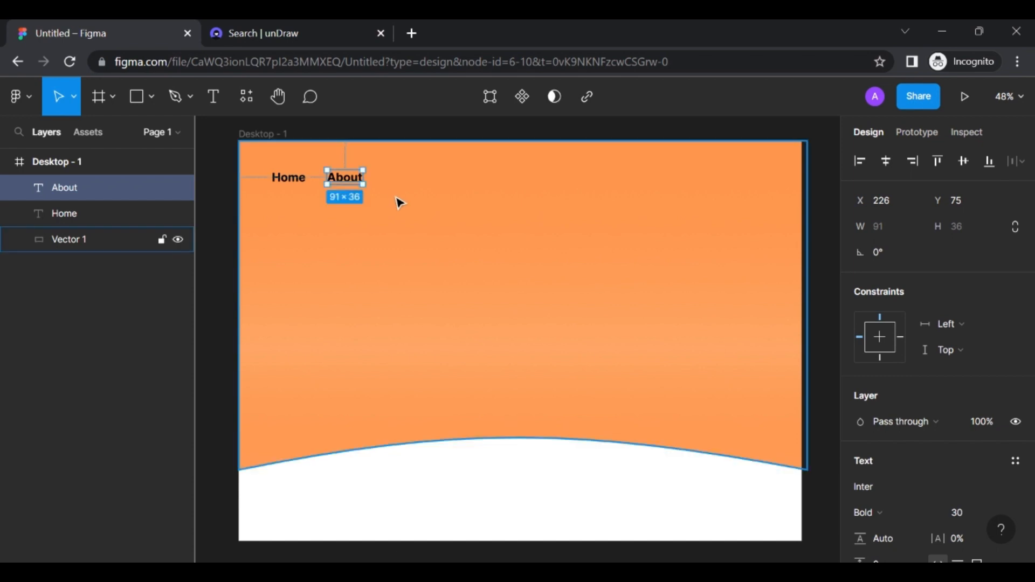
pyautogui.hotkey('ctrl', 'd')
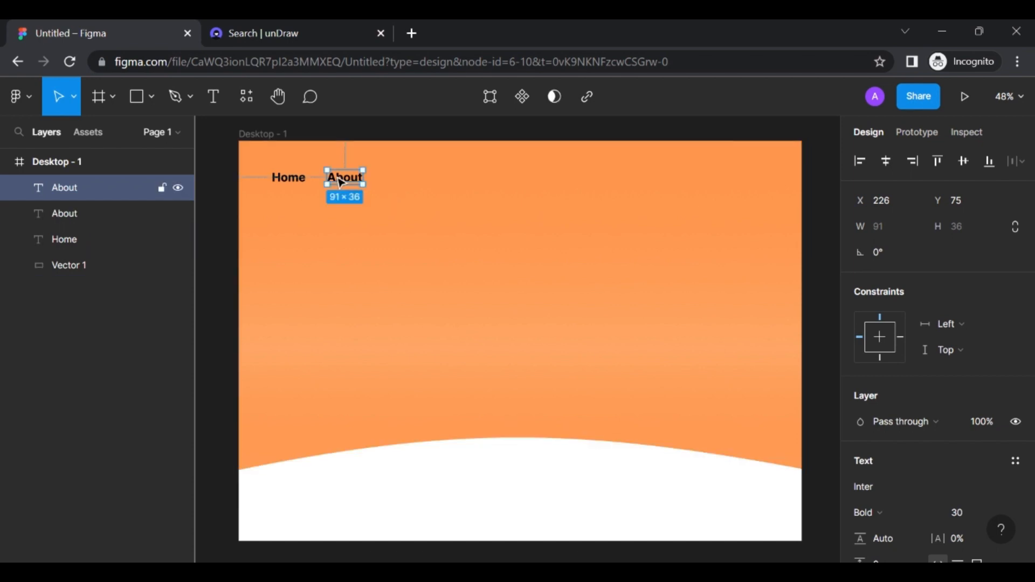
pyautogui.moveTo(342, 182); pyautogui.dragTo(398, 183)
pyautogui.doubleClick(399, 183)
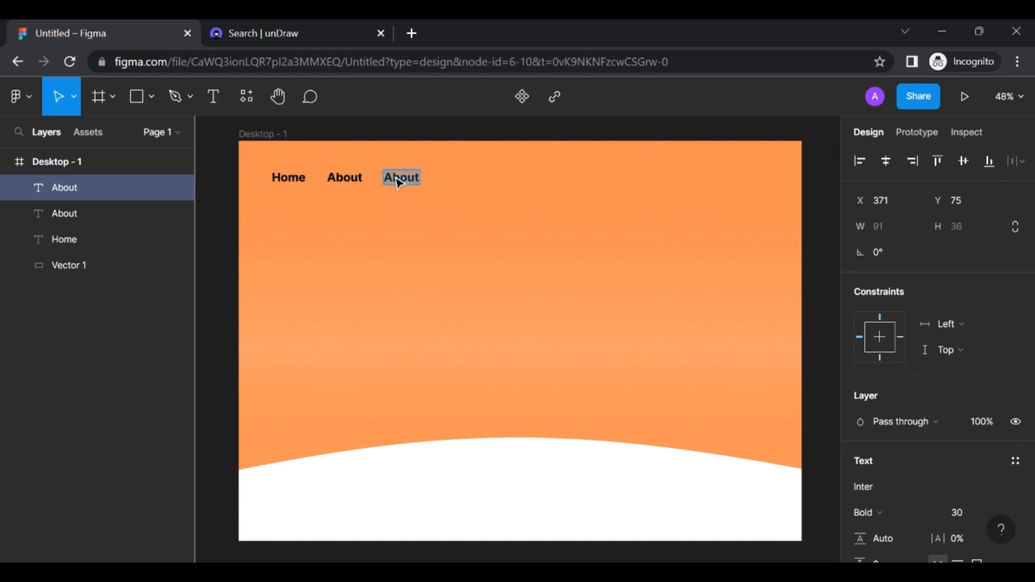
pyautogui.write('Services')
pyautogui.press('Escape')
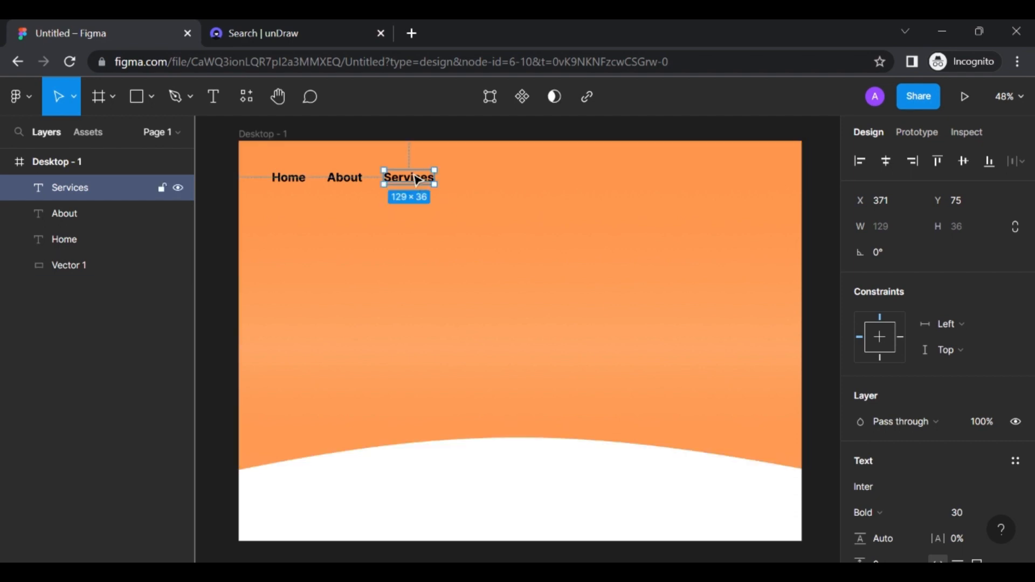
# Copy Services 54 px to the right and rename it 'Contact'
pyautogui.moveTo(418, 181); pyautogui.dragTo(488, 180)
pyautogui.doubleClick(488, 179)
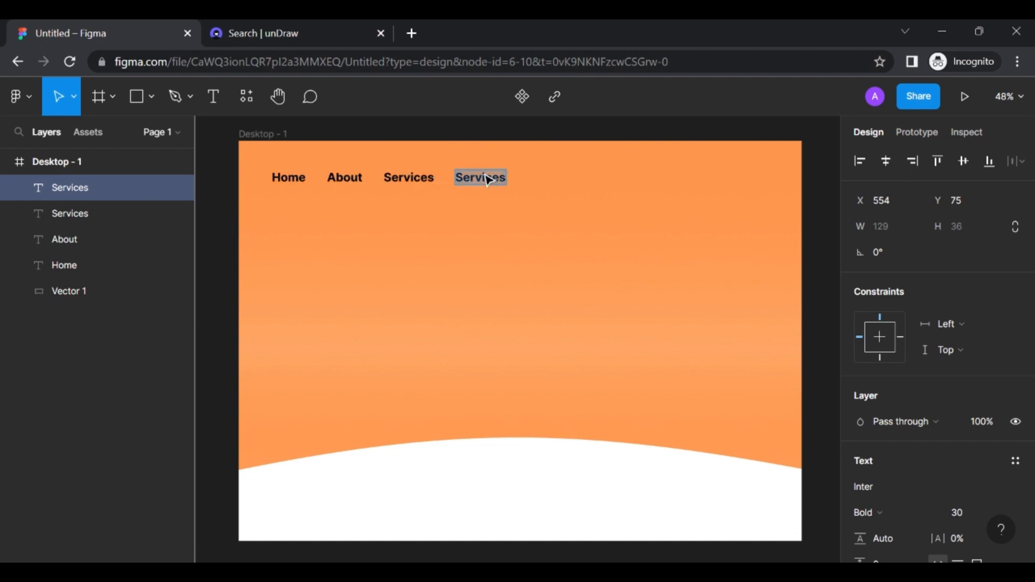
pyautogui.write('Contact')
pyautogui.press('Escape')
pyautogui.click(523, 221)
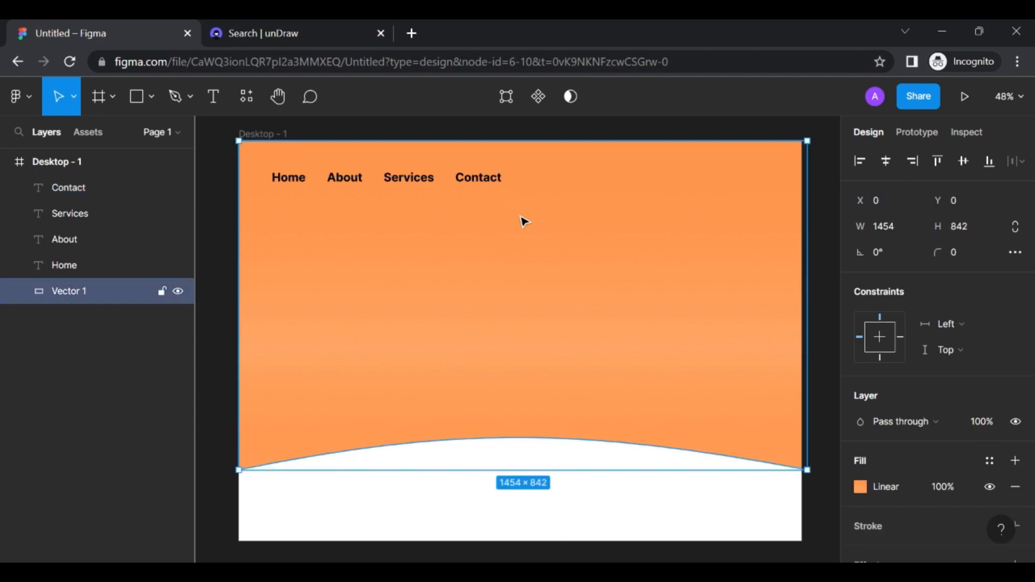
# Group the Home, About, Services and Contact labels into Group 1
pyautogui.click(484, 180)
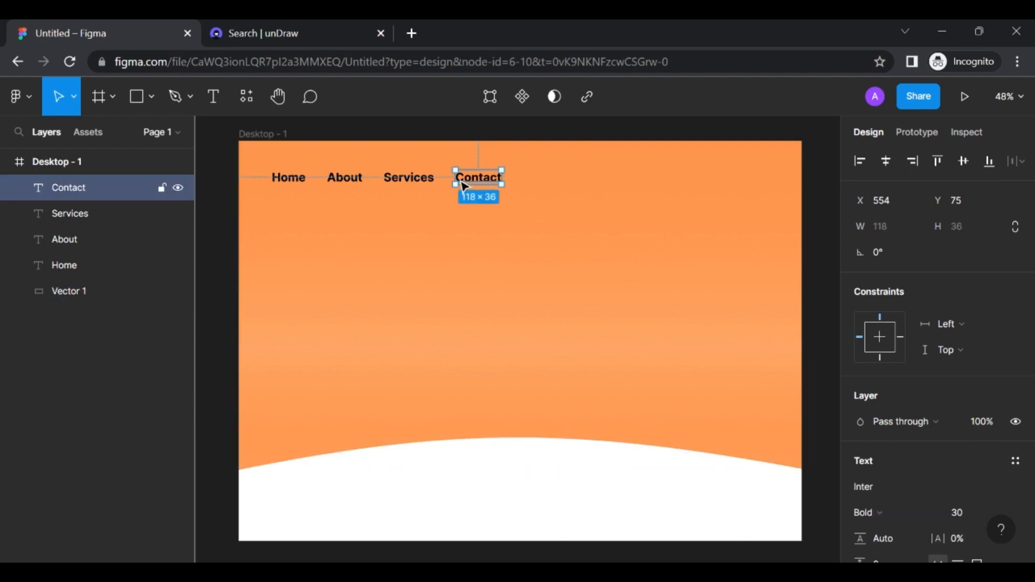
pyautogui.keyDown('shift'); pyautogui.click(420, 187); pyautogui.keyUp('shift')
pyautogui.keyDown('shift'); pyautogui.click(348, 182); pyautogui.keyUp('shift')
pyautogui.keyDown('shift'); pyautogui.click(297, 185); pyautogui.keyUp('shift')
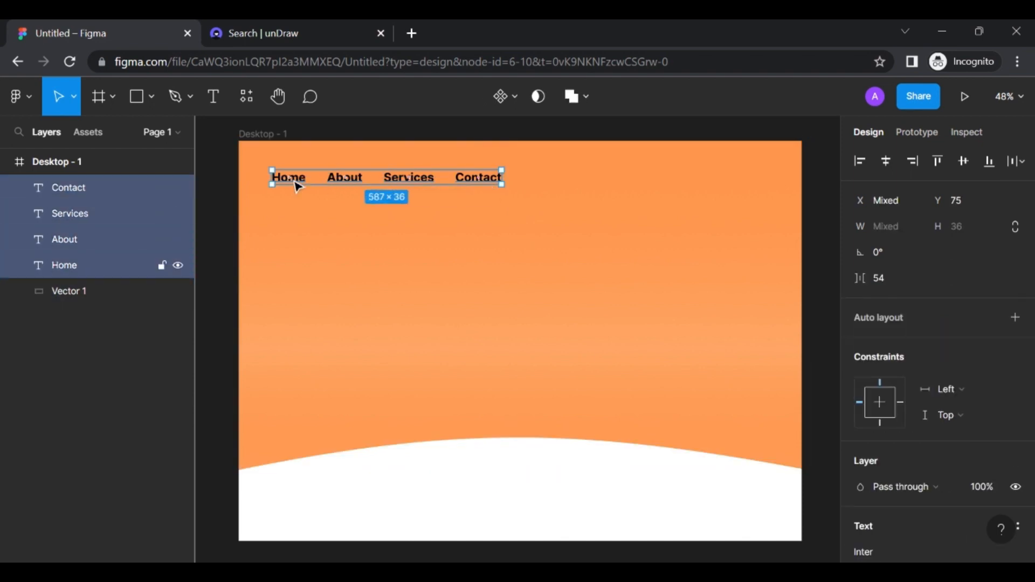
pyautogui.hotkey('ctrl', 'g')
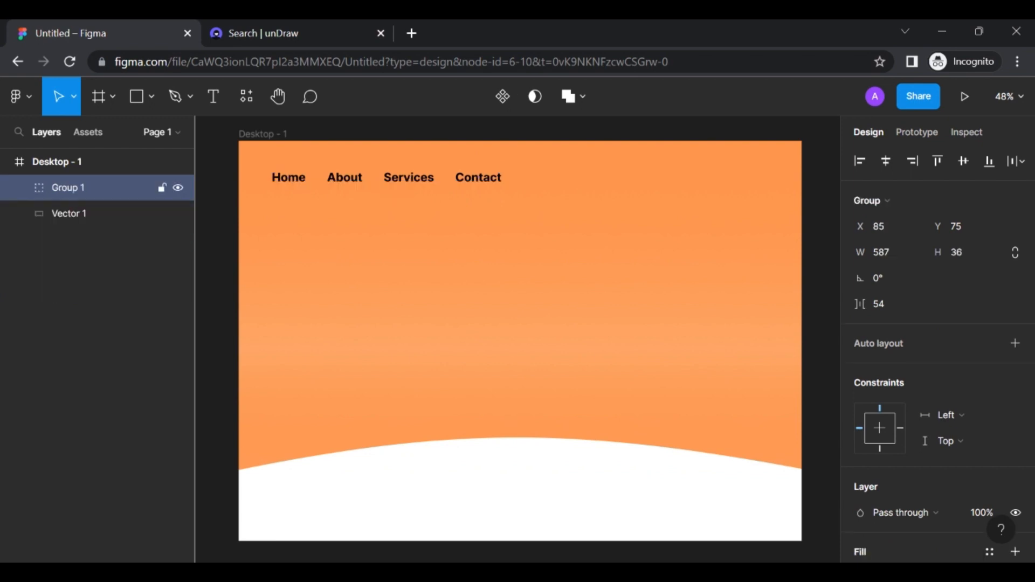
pyautogui.click(328, 180)
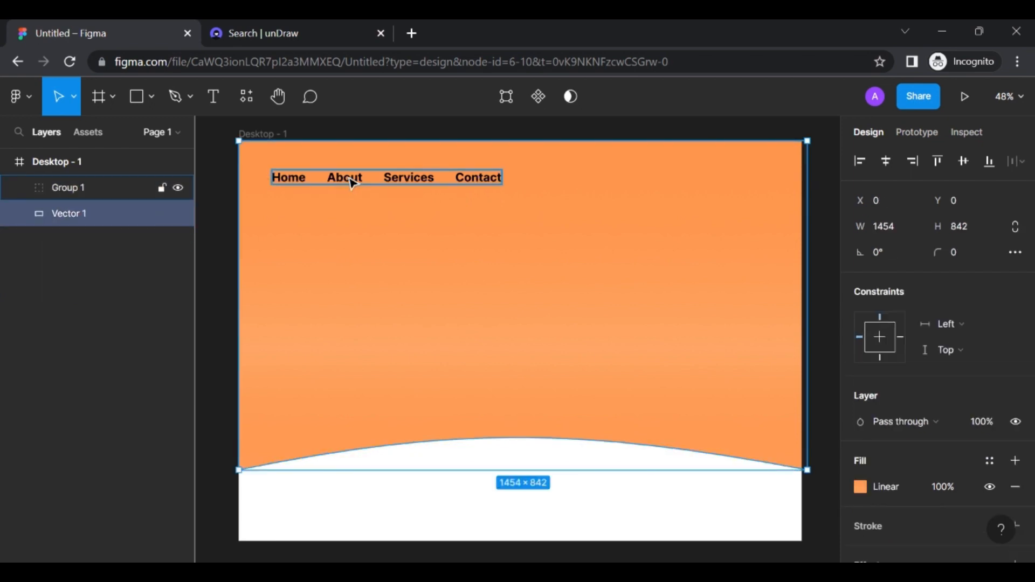
pyautogui.click(351, 181)
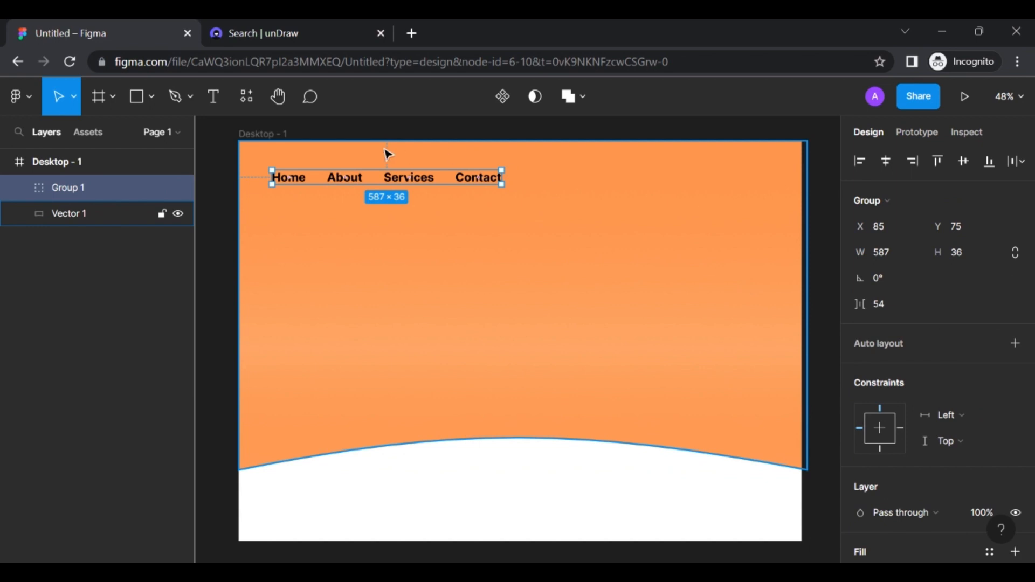
pyautogui.click(528, 265)
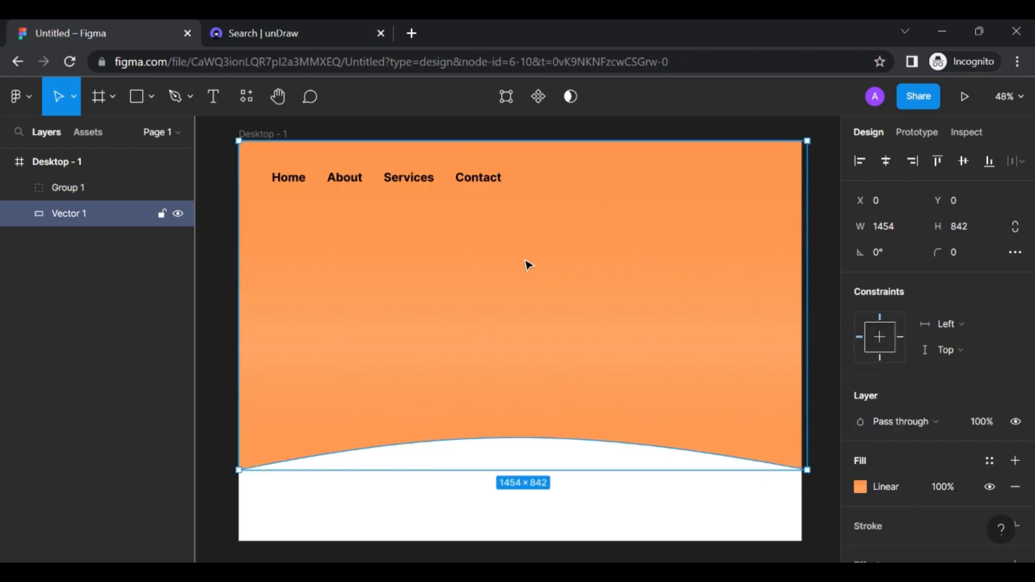
# Set the four nav labels to font size 25 and nudge the group down-left
pyautogui.doubleClick(280, 182)
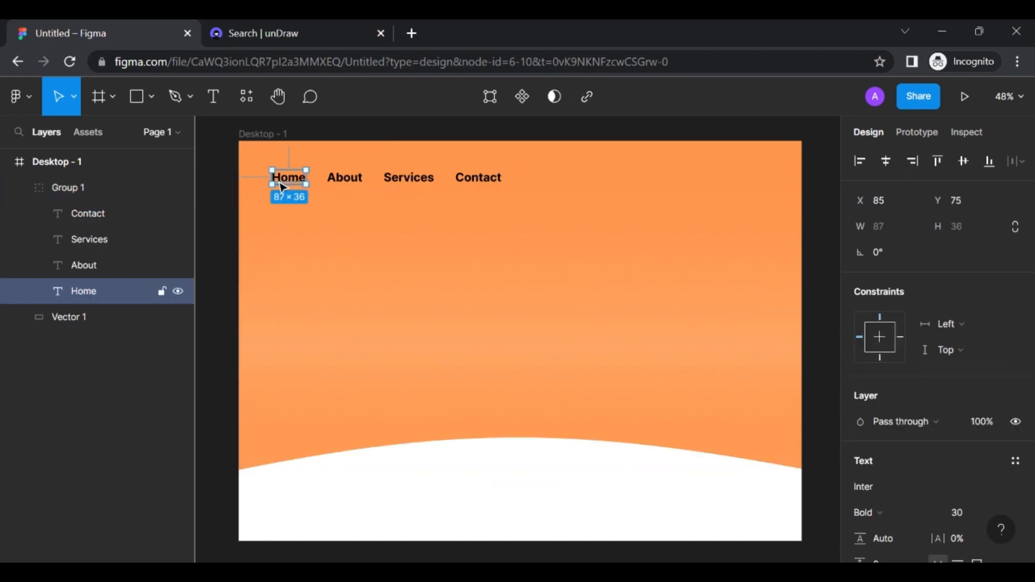
pyautogui.keyDown('shift'); pyautogui.click(343, 183); pyautogui.keyUp('shift')
pyautogui.keyDown('shift'); pyautogui.click(416, 186); pyautogui.keyUp('shift')
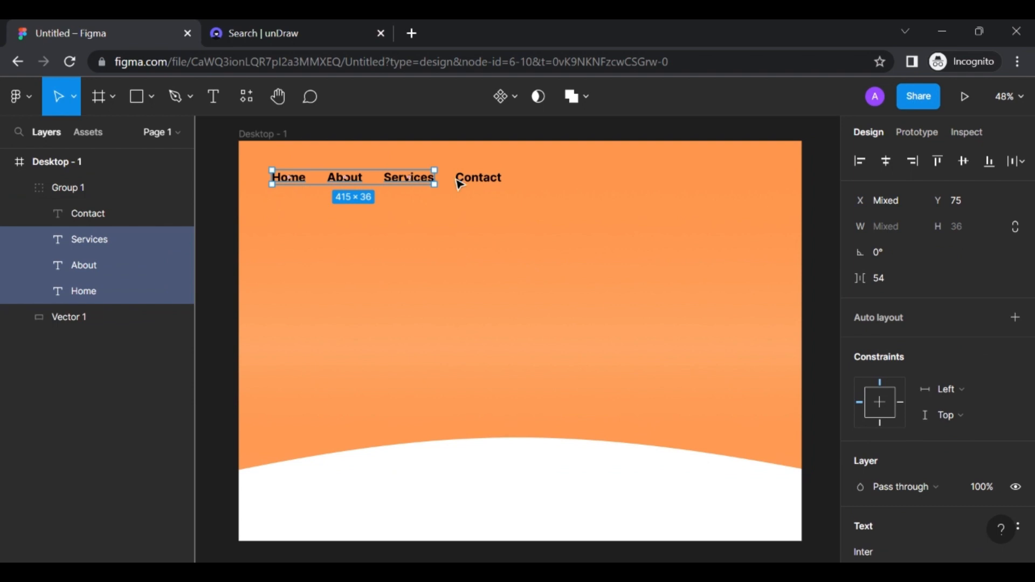
pyautogui.keyDown('shift'); pyautogui.click(487, 181); pyautogui.keyUp('shift')
pyautogui.scroll(-3, 991, 393)
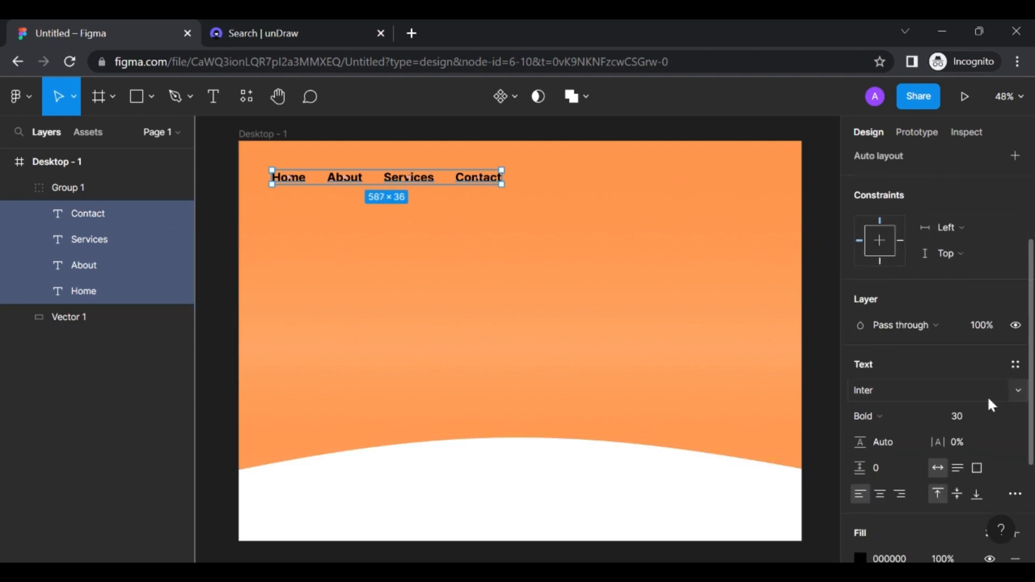
pyautogui.click(963, 419)
pyautogui.press('Return')
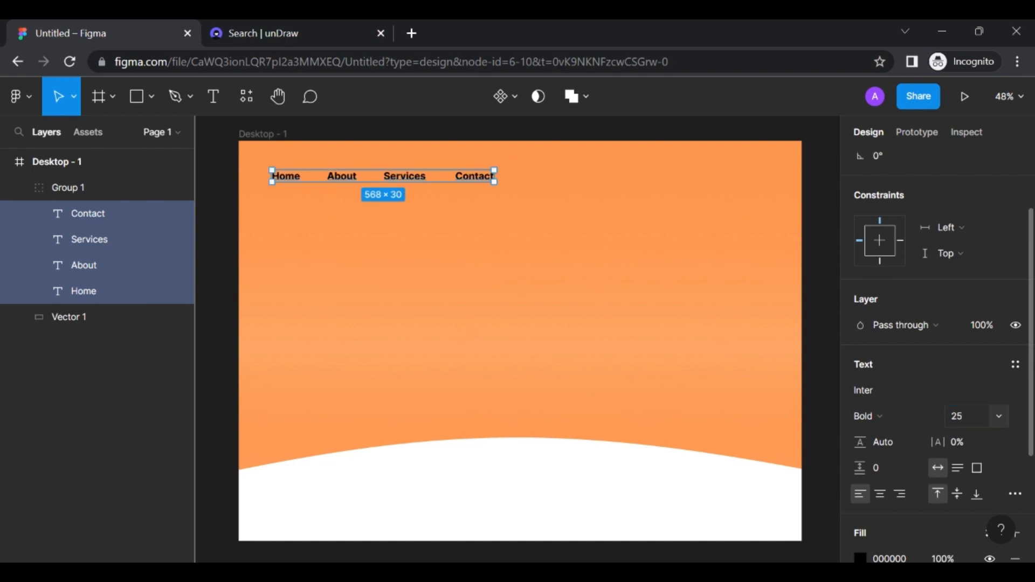
pyautogui.click(566, 356)
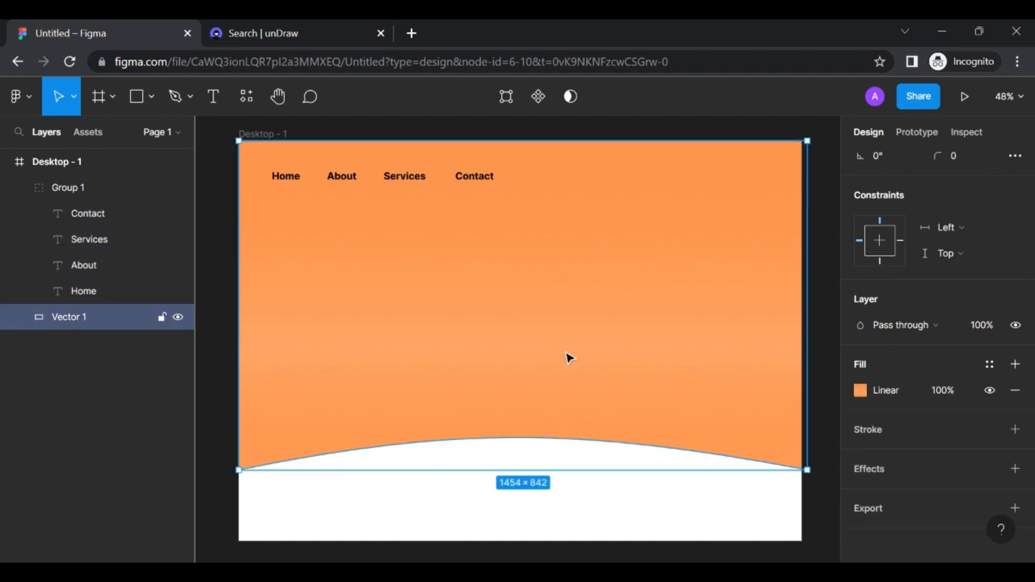
pyautogui.click(411, 182)
pyautogui.moveTo(410, 181); pyautogui.dragTo(408, 187)
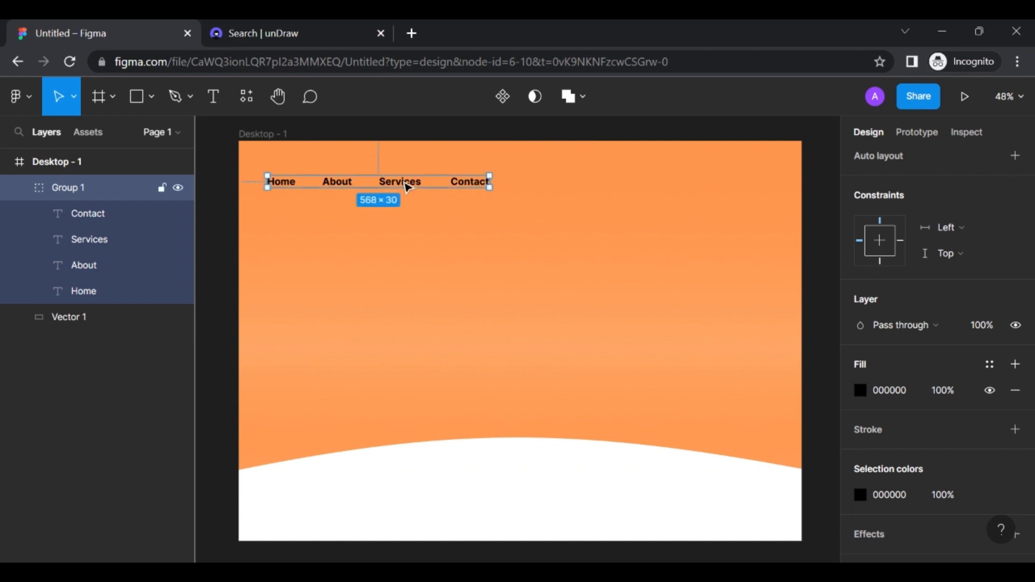
# Draw a small circle at the hero's top right, lined up with the nav links
pyautogui.click(139, 98)
pyautogui.click(154, 98)
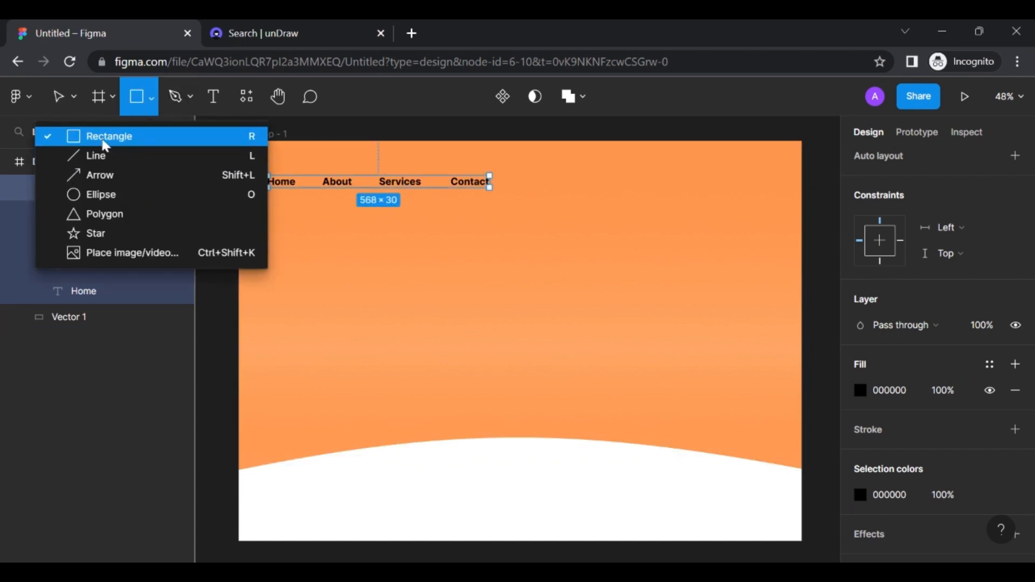
pyautogui.click(102, 195)
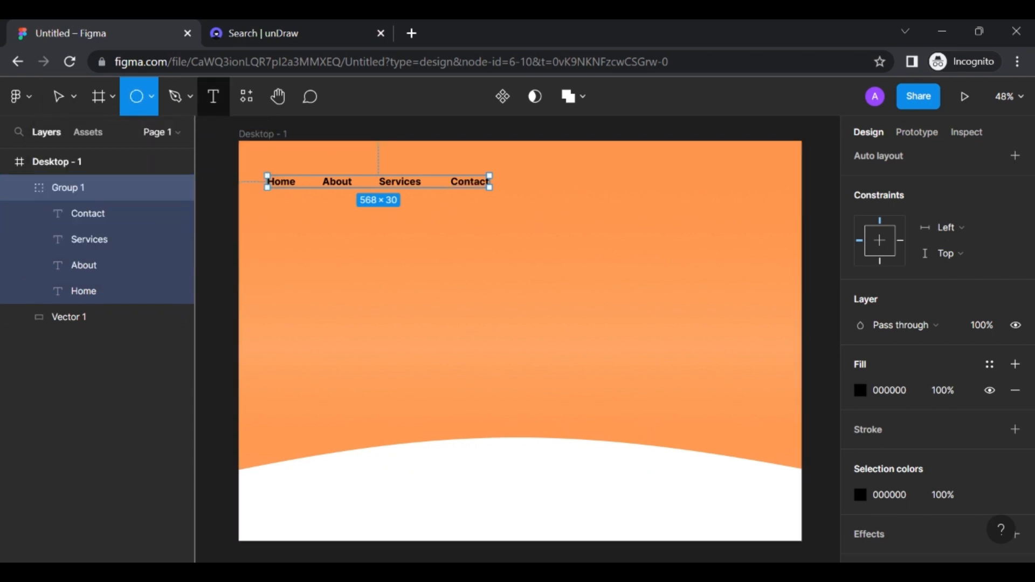
pyautogui.moveTo(718, 171); pyautogui.dragTo(750, 204)
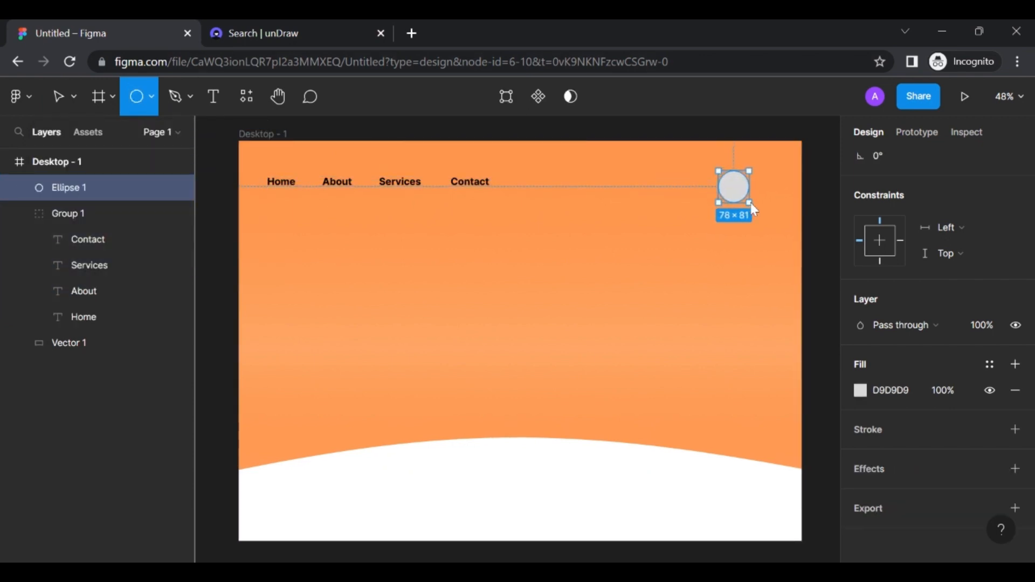
pyautogui.click(770, 216)
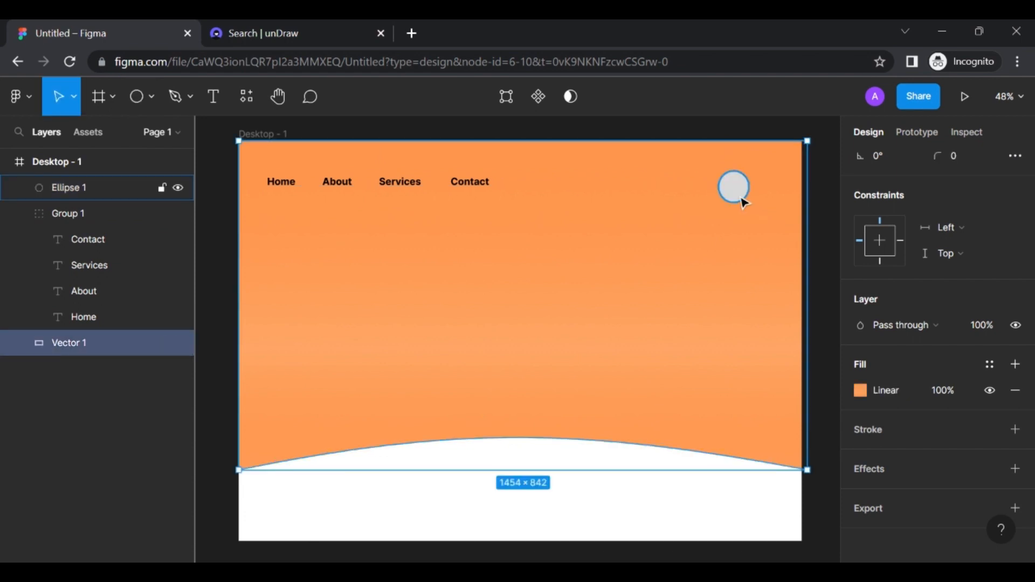
pyautogui.moveTo(742, 200); pyautogui.dragTo(749, 192)
pyautogui.hotkey('ctrl', 'z')
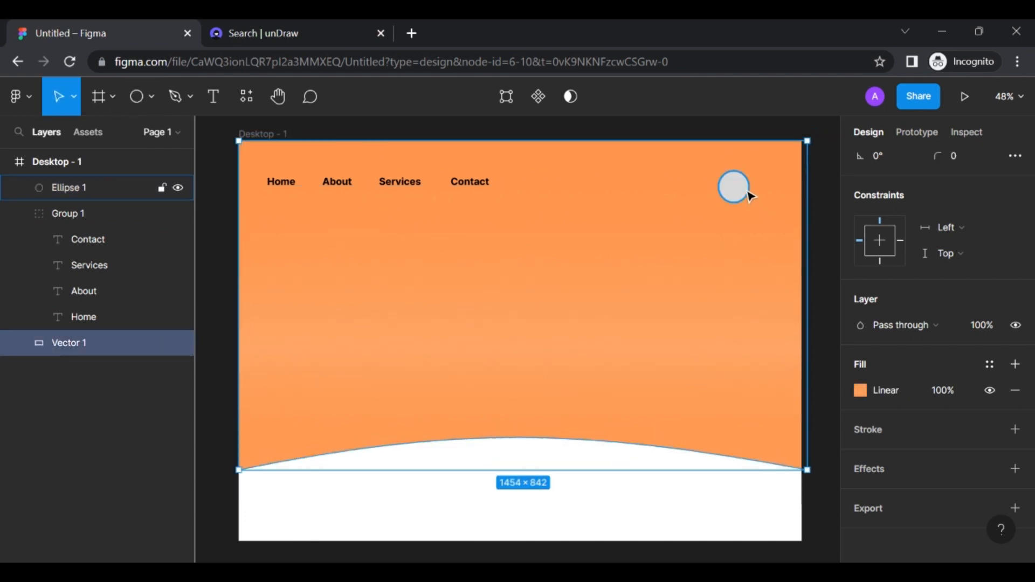
pyautogui.click(741, 194)
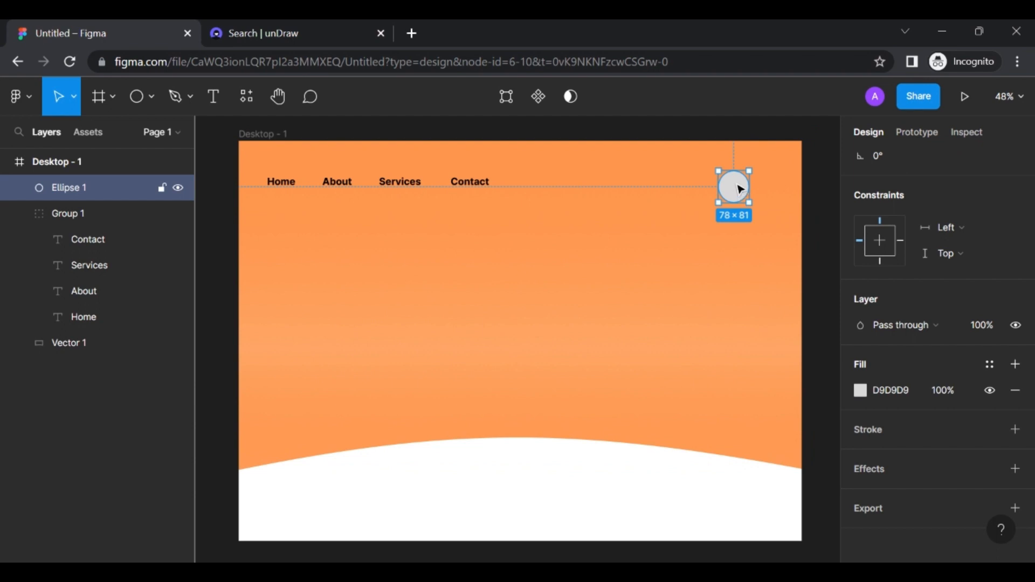
pyautogui.moveTo(740, 188); pyautogui.dragTo(740, 184)
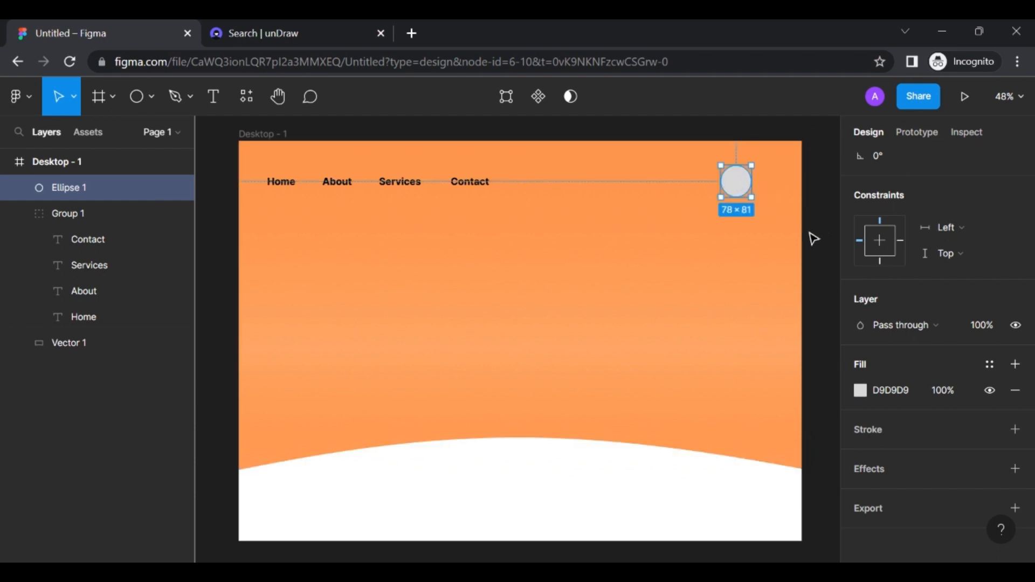
# Fill the circle with black (000000)
pyautogui.scroll(-1, 958, 371)
pyautogui.click(861, 385)
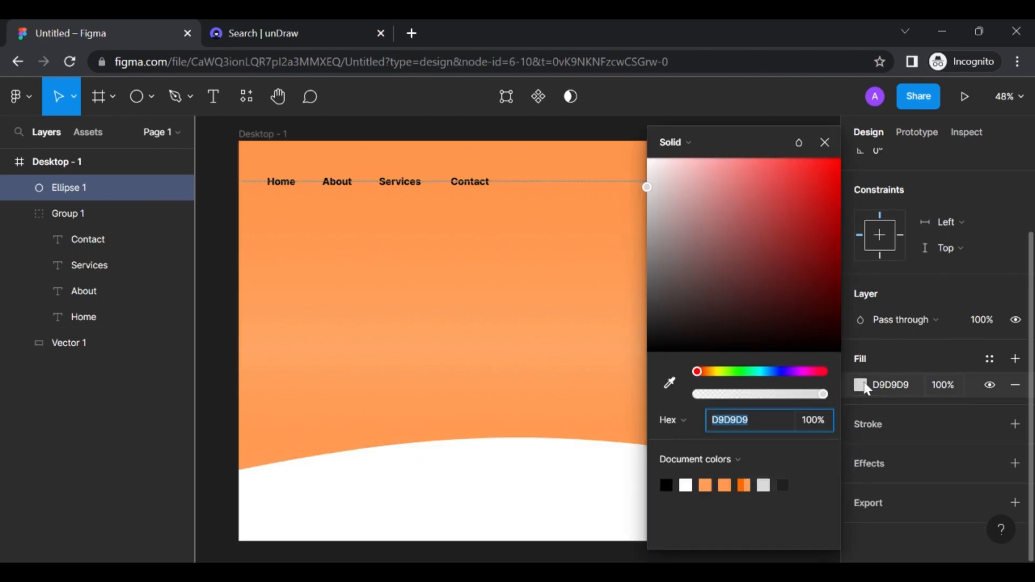
pyautogui.click(666, 484)
pyautogui.hscroll(5, 507, 367)
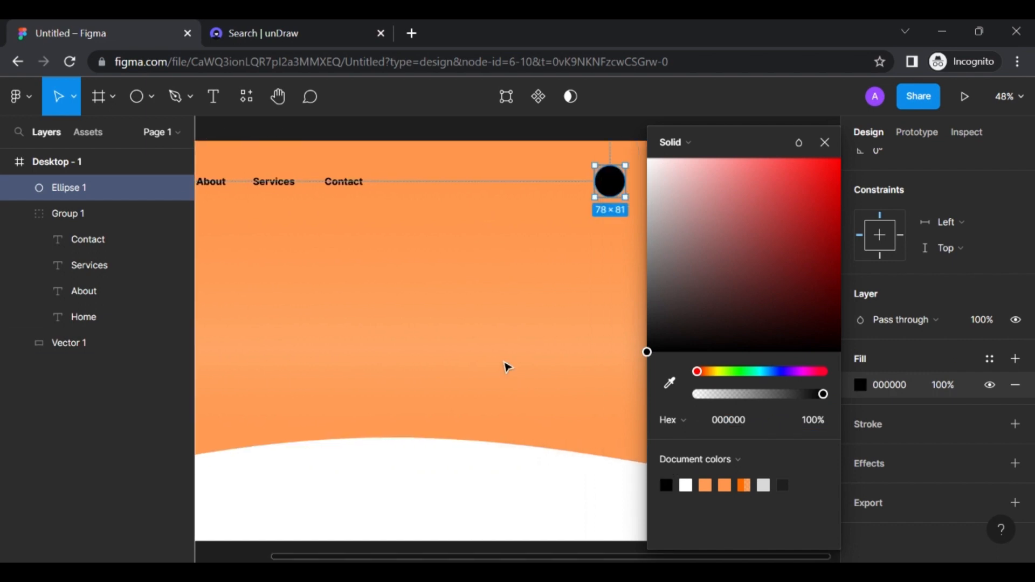
pyautogui.click(507, 366)
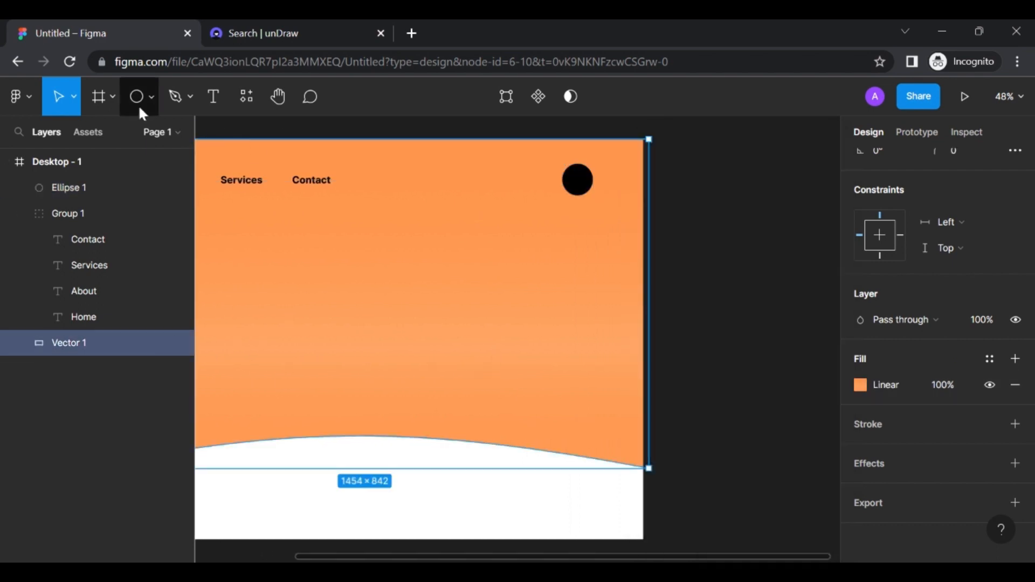
# Add a letter 'A' text layer at font size 40 with a white fill
pyautogui.click(223, 99)
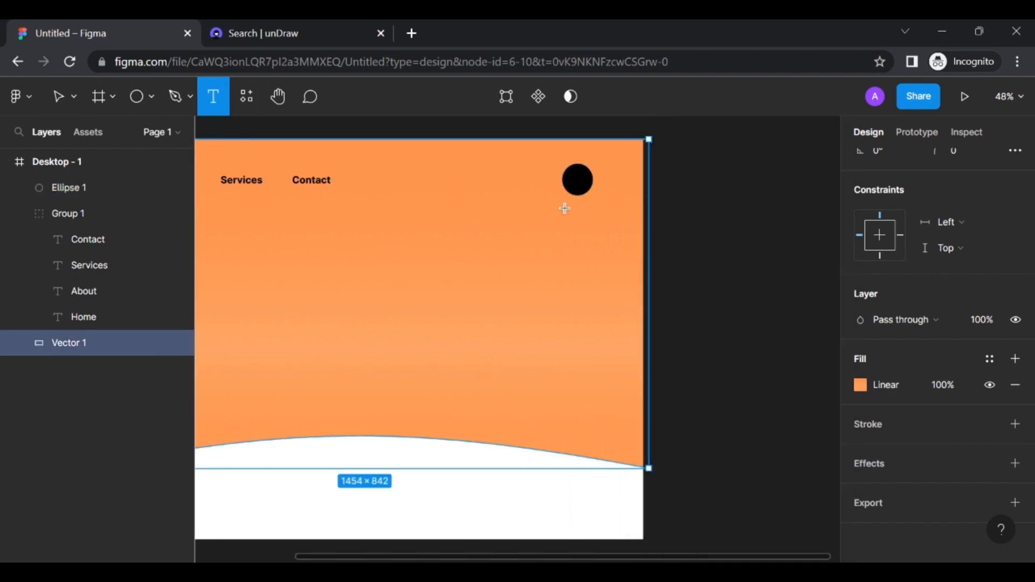
pyautogui.click(554, 247)
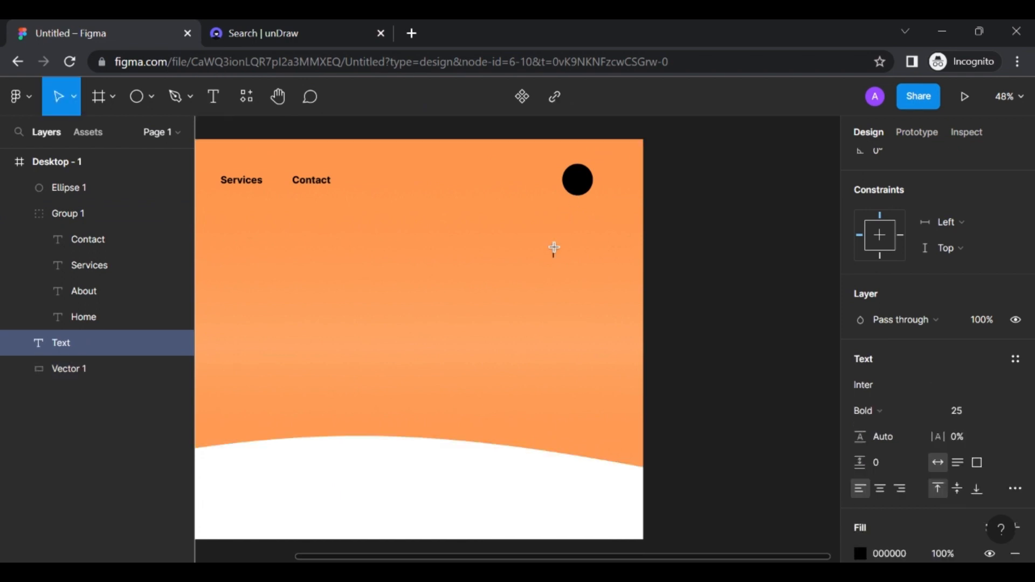
pyautogui.write('A')
pyautogui.scroll(-1, 923, 429)
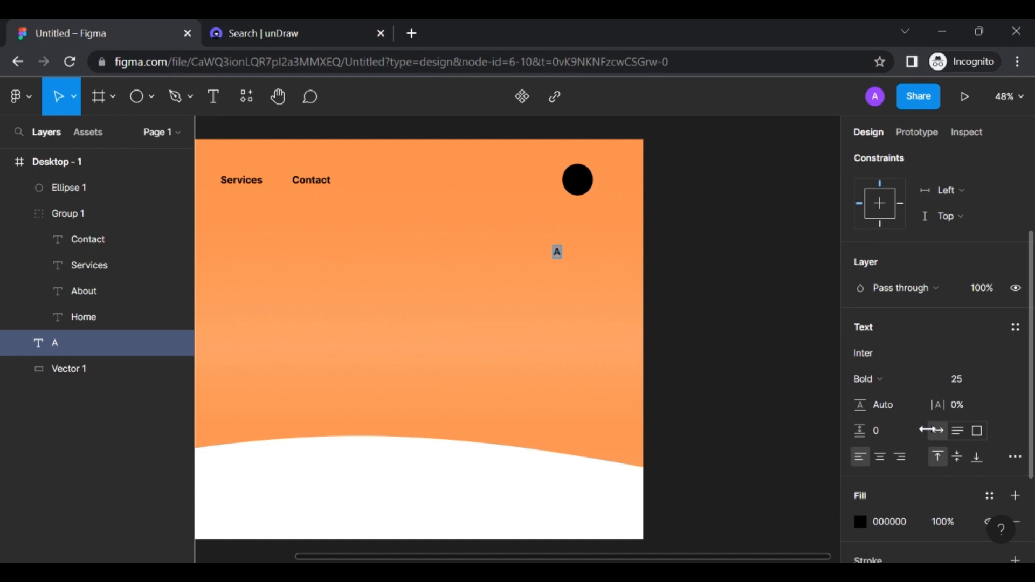
pyautogui.click(964, 390)
pyautogui.write('35')
pyautogui.press('Return')
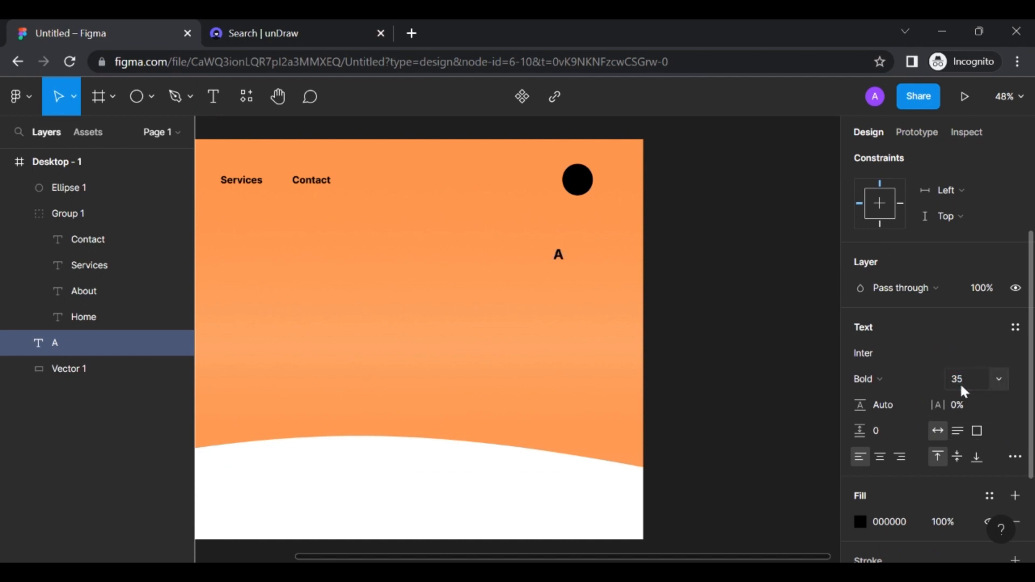
pyautogui.write('40')
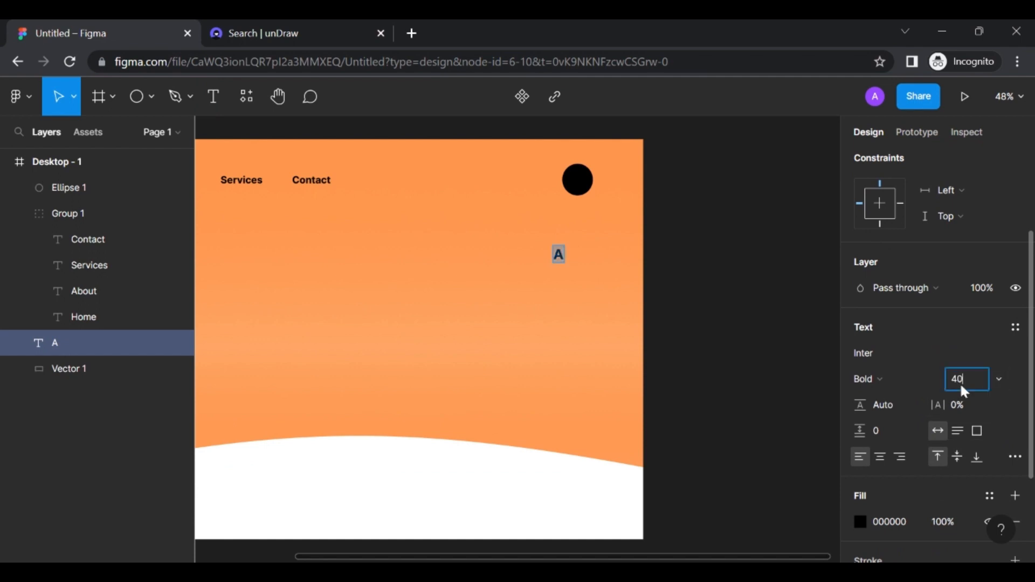
pyautogui.press('Return')
pyautogui.click(860, 521)
pyautogui.click(686, 485)
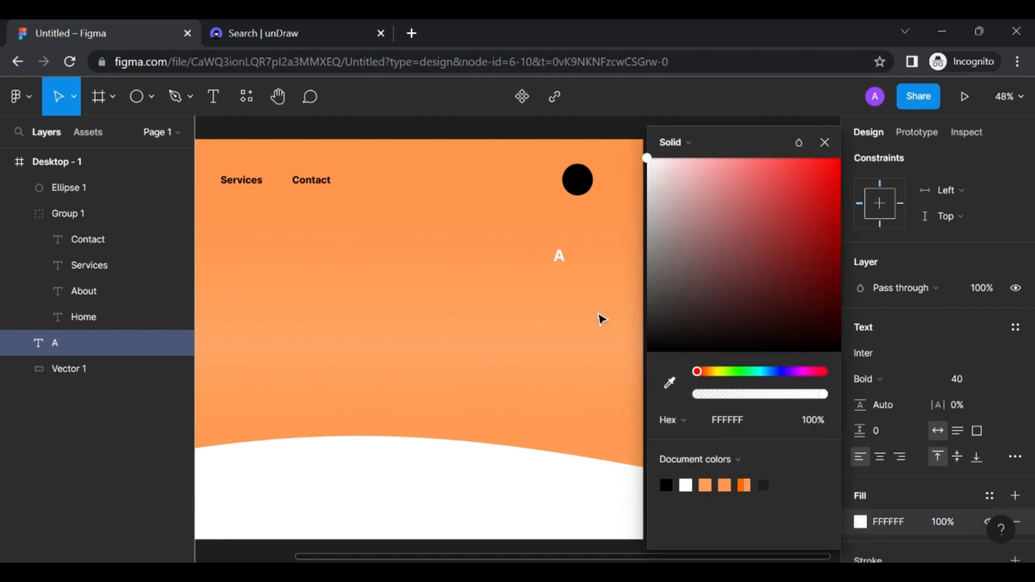
# Move the A above Ellipse 1 in the layers and centre it inside the black circle
pyautogui.click(563, 262)
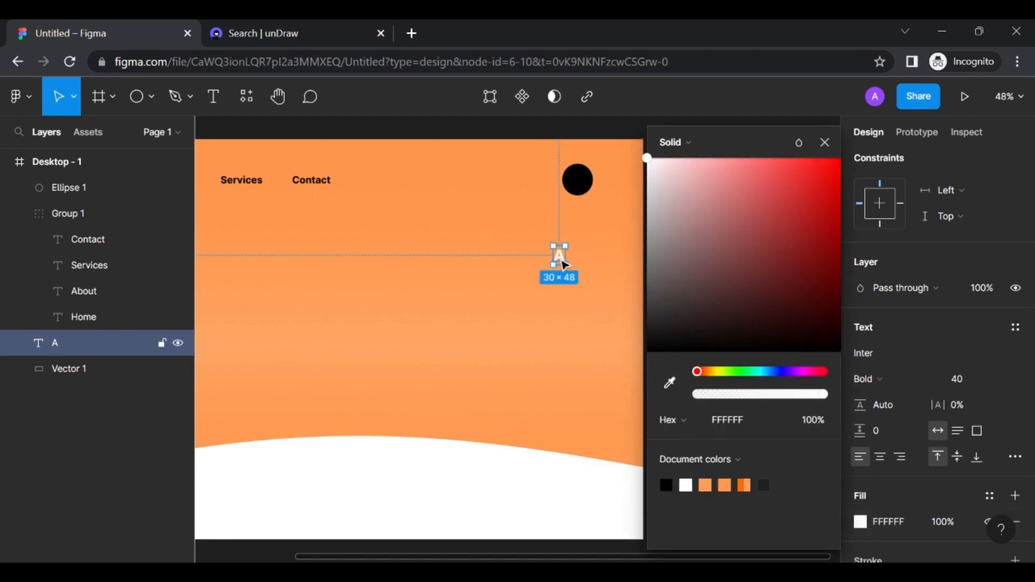
pyautogui.moveTo(563, 261); pyautogui.dragTo(578, 186)
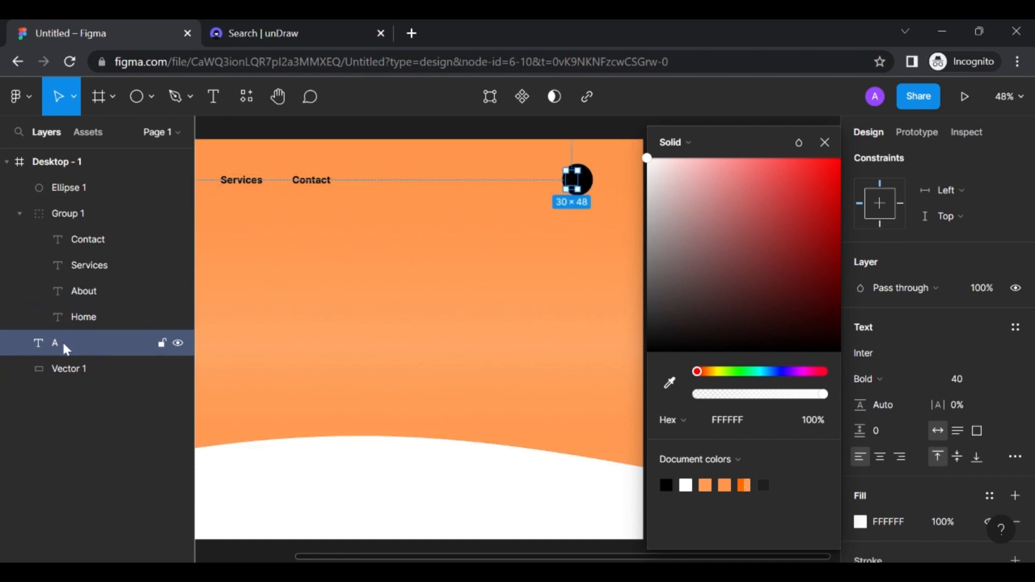
pyautogui.moveTo(61, 343); pyautogui.dragTo(65, 171)
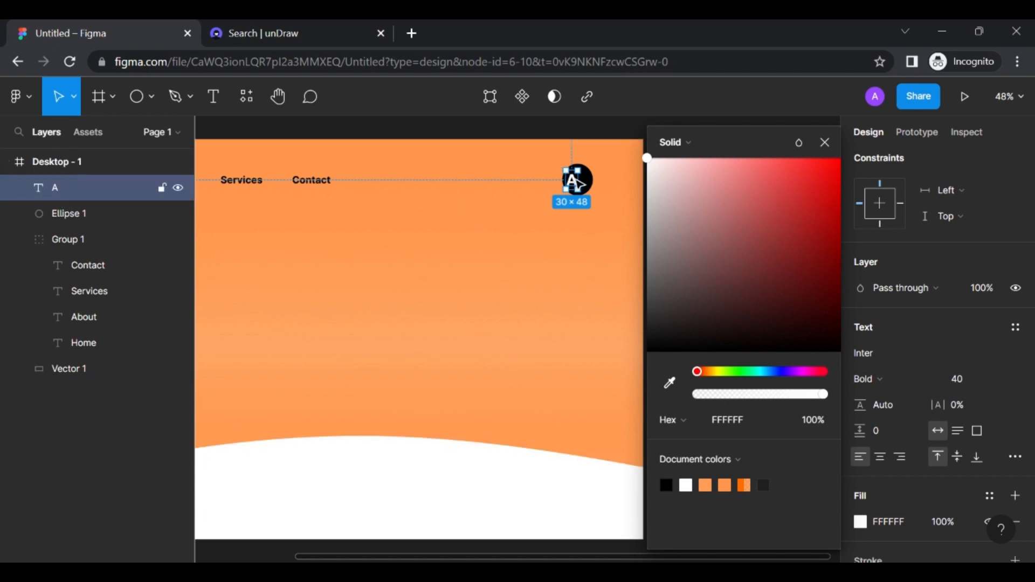
pyautogui.moveTo(575, 180); pyautogui.dragTo(579, 181)
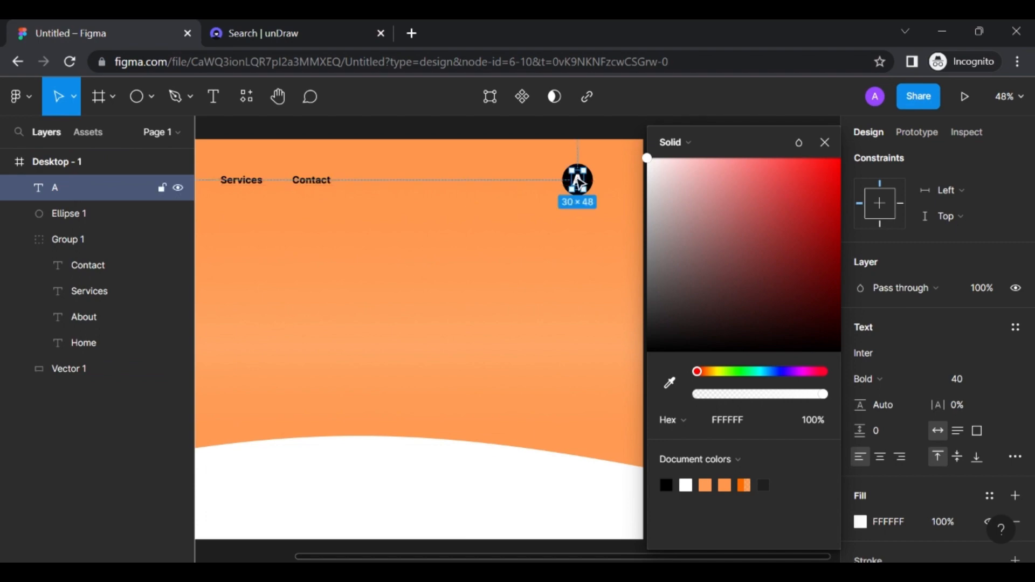
pyautogui.click(825, 142)
pyautogui.scroll(5, 609, 215)
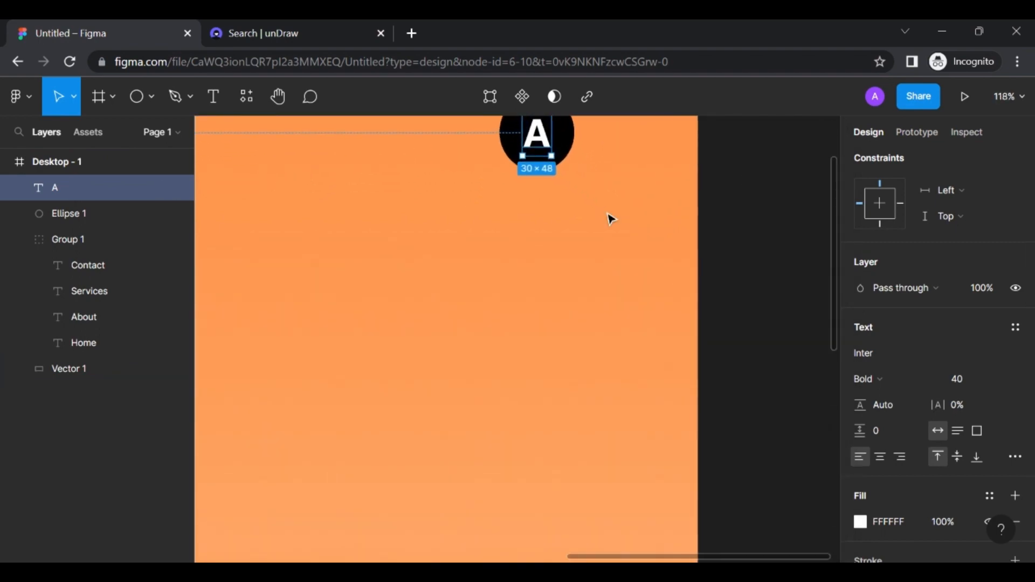
pyautogui.scroll(3, 610, 218)
pyautogui.scroll(3, 610, 259)
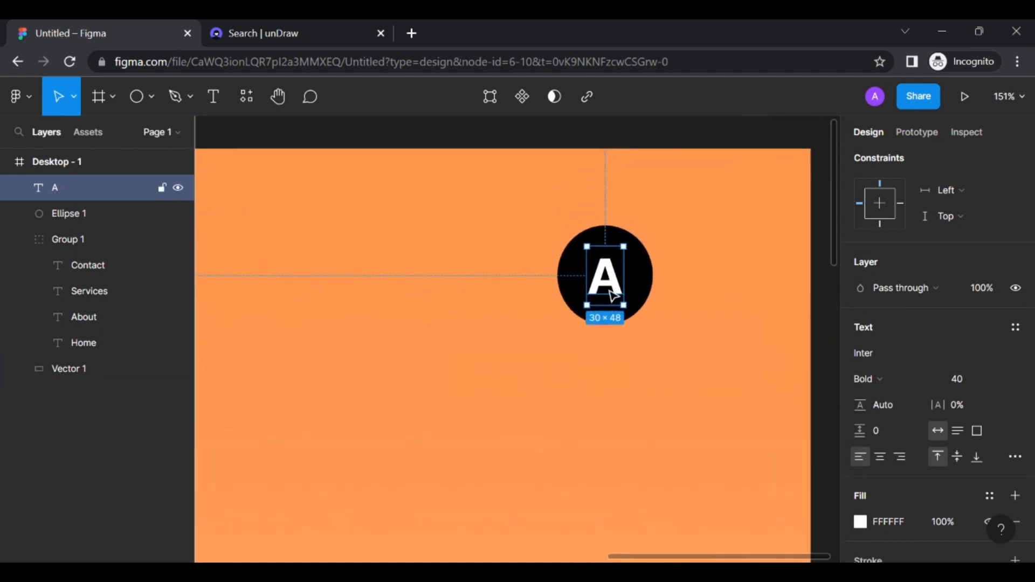
pyautogui.moveTo(610, 286)
pyautogui.mouseDown()
pyautogui.moveTo(597, 281)
pyautogui.moveTo(605, 277)
pyautogui.mouseUp()
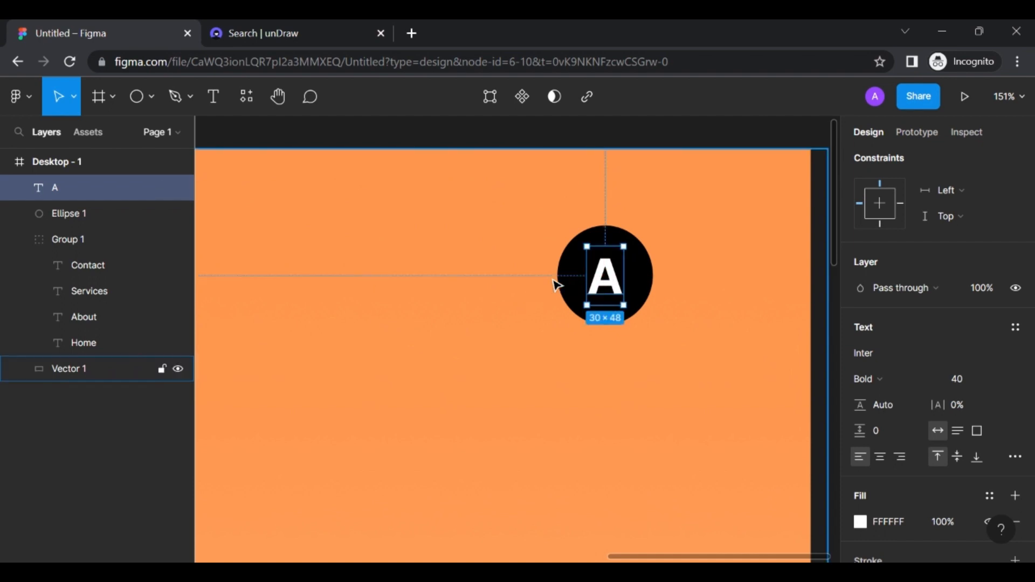
pyautogui.keyDown('shift'); pyautogui.click(575, 273); pyautogui.keyUp('shift')
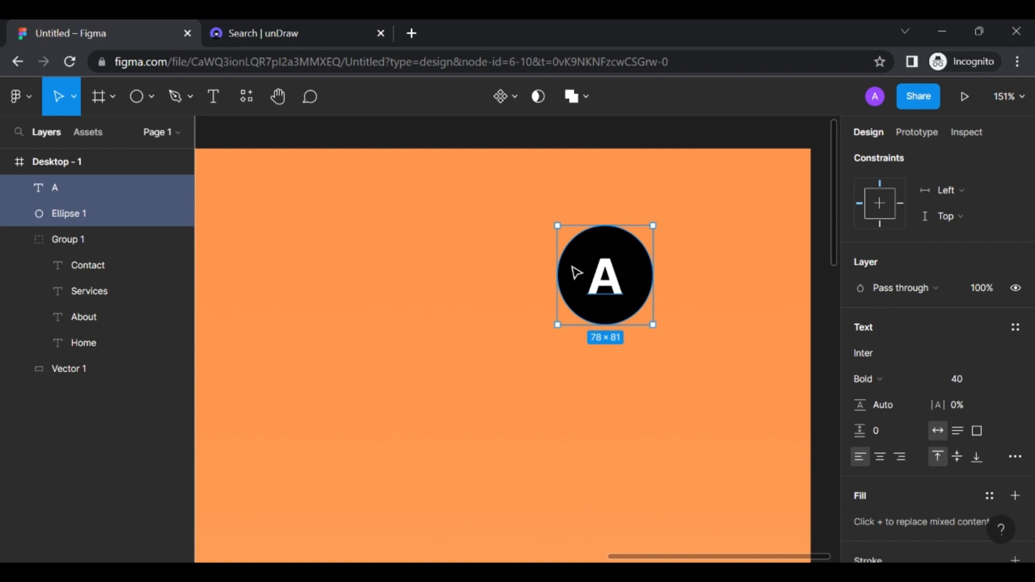
# Group the white A and black circle into a 78×81 logo, Group 2, using Ctrl+G
pyautogui.hotkey('ctrl', 'g')
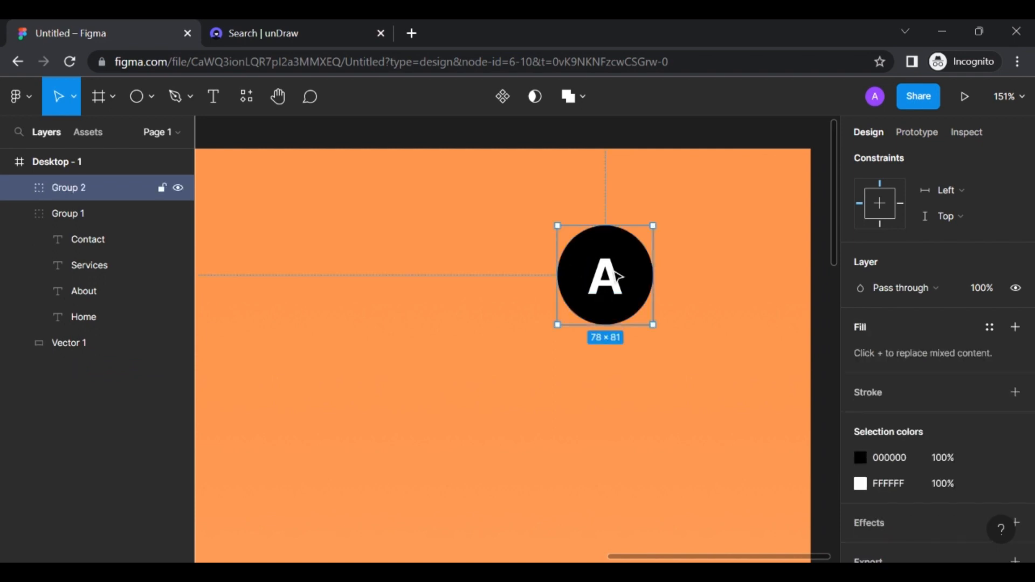
pyautogui.scroll(-5, 616, 276)
pyautogui.scroll(4, 616, 276)
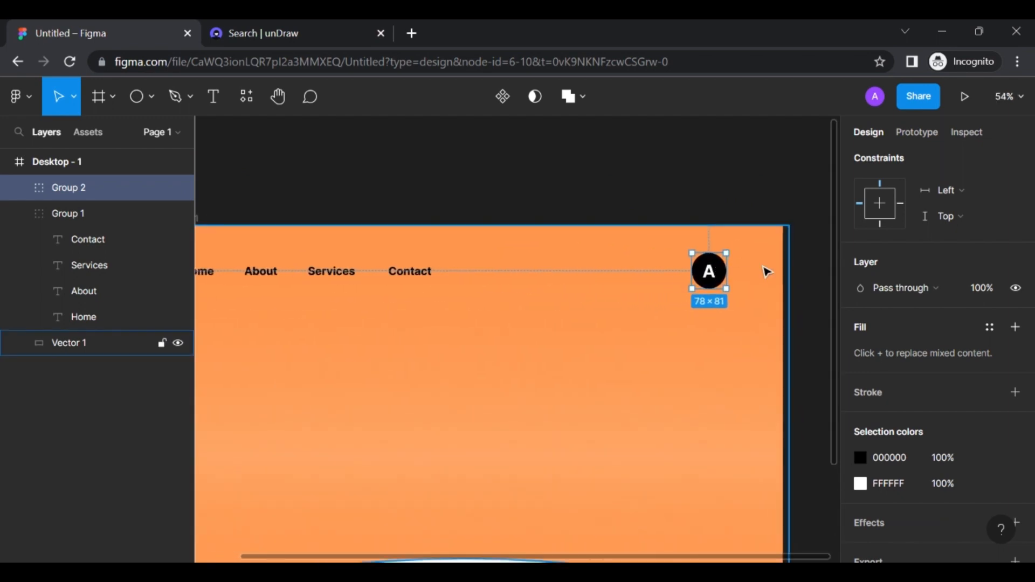
pyautogui.hscroll(-2, 778, 326)
pyautogui.click(778, 325)
pyautogui.scroll(-2, 656, 332)
pyautogui.hscroll(-1, 656, 331)
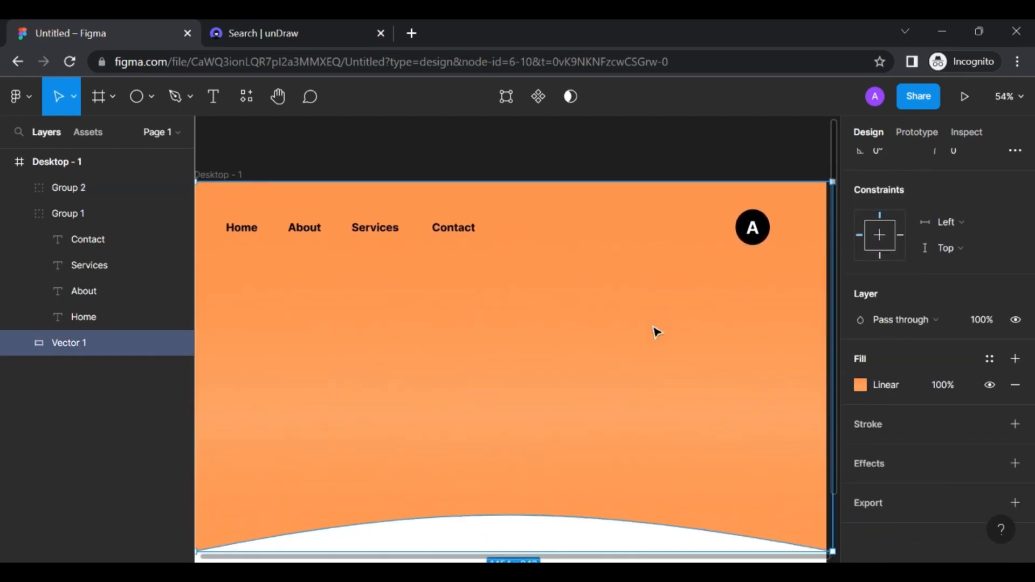
pyautogui.hscroll(-1, 656, 331)
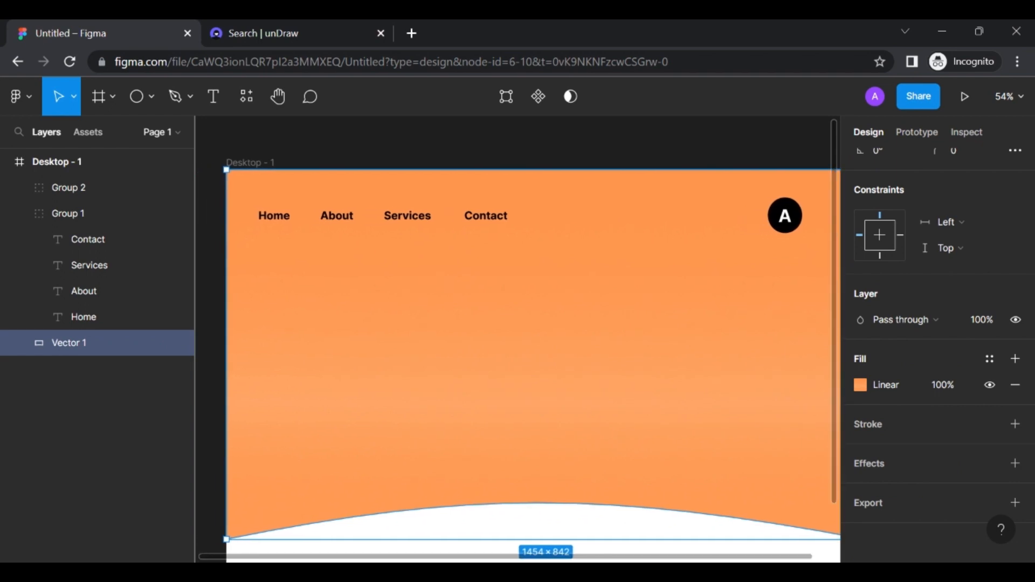
pyautogui.hscroll(2, 657, 332)
pyautogui.scroll(-1, 656, 332)
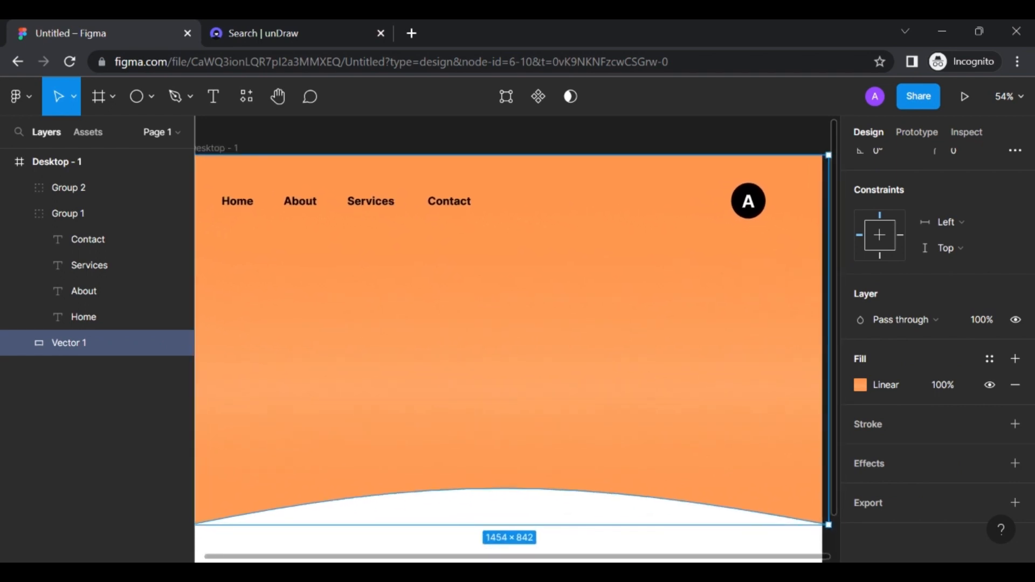
pyautogui.hscroll(-1, 457, 268)
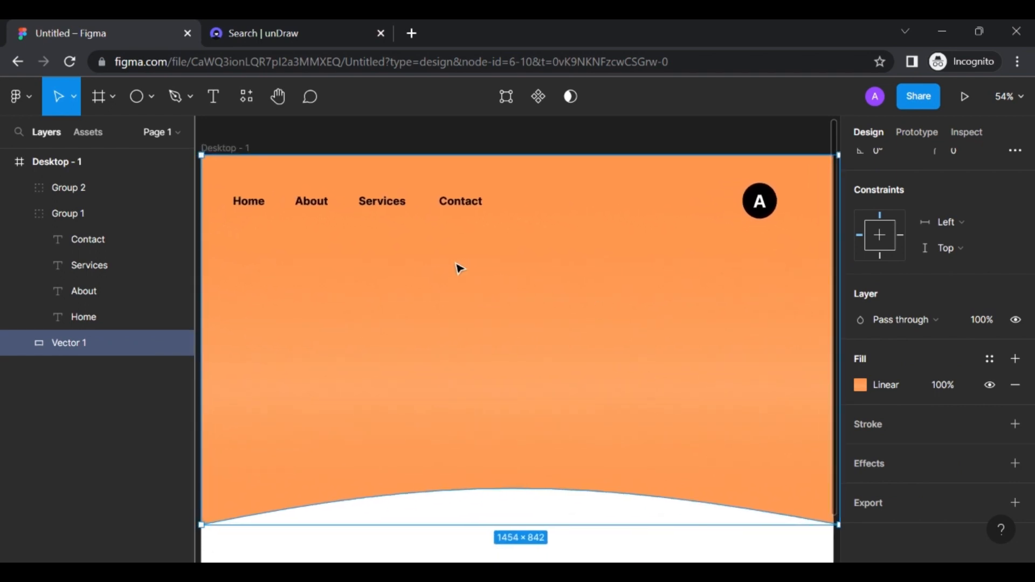
# Paste the 'Welcome to Ago!' sentence into a new text box below the nav
pyautogui.click(220, 110)
pyautogui.click(262, 265)
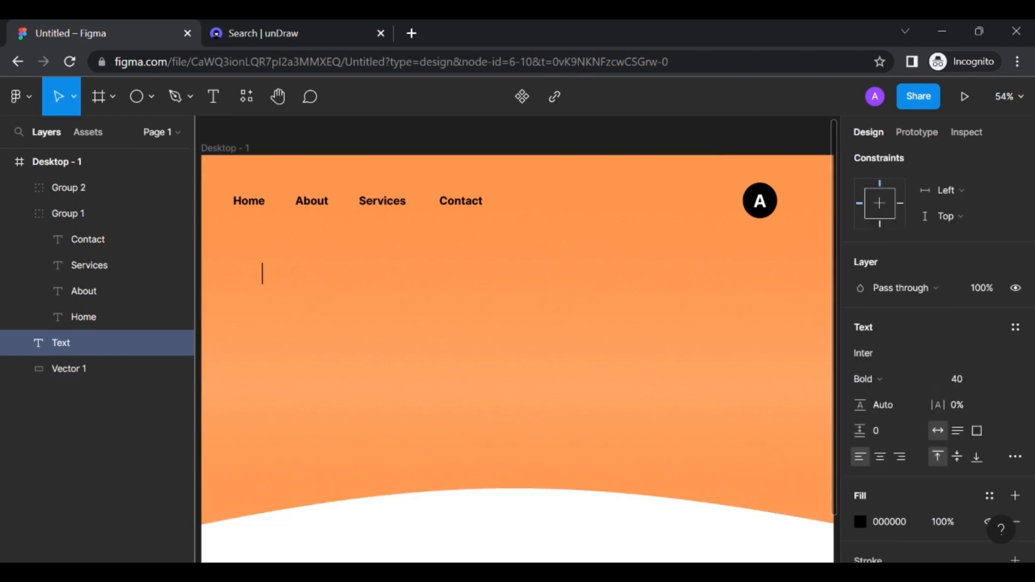
pyautogui.hotkey('alt', 'Tab')
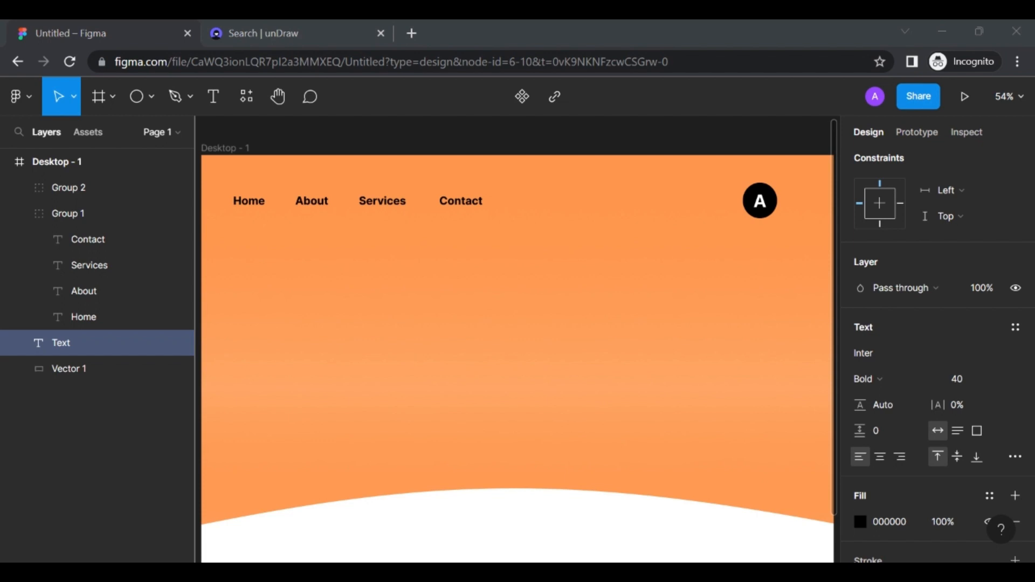
pyautogui.hotkey('alt', 'Tab')
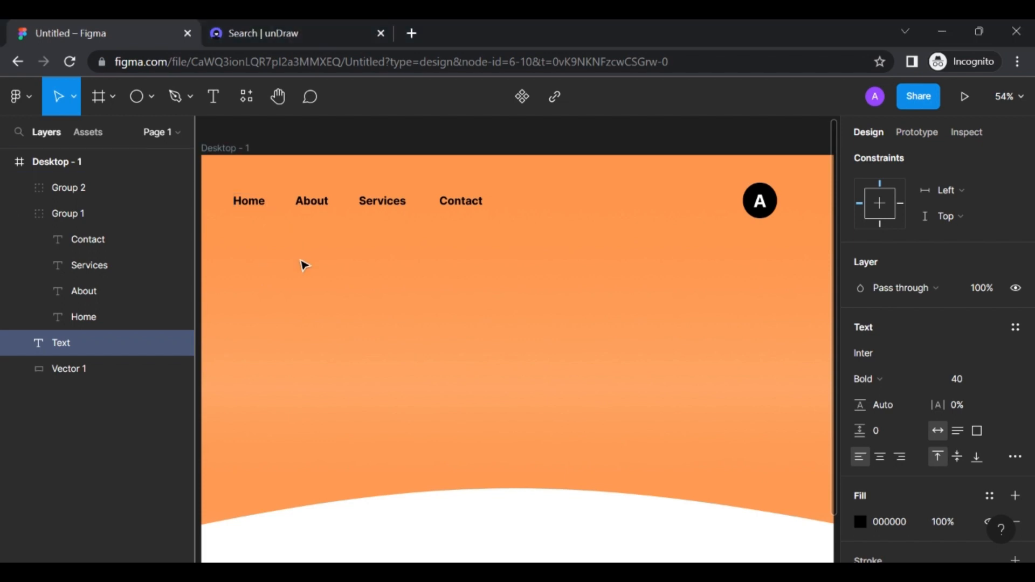
pyautogui.hotkey('ctrl', 'v')
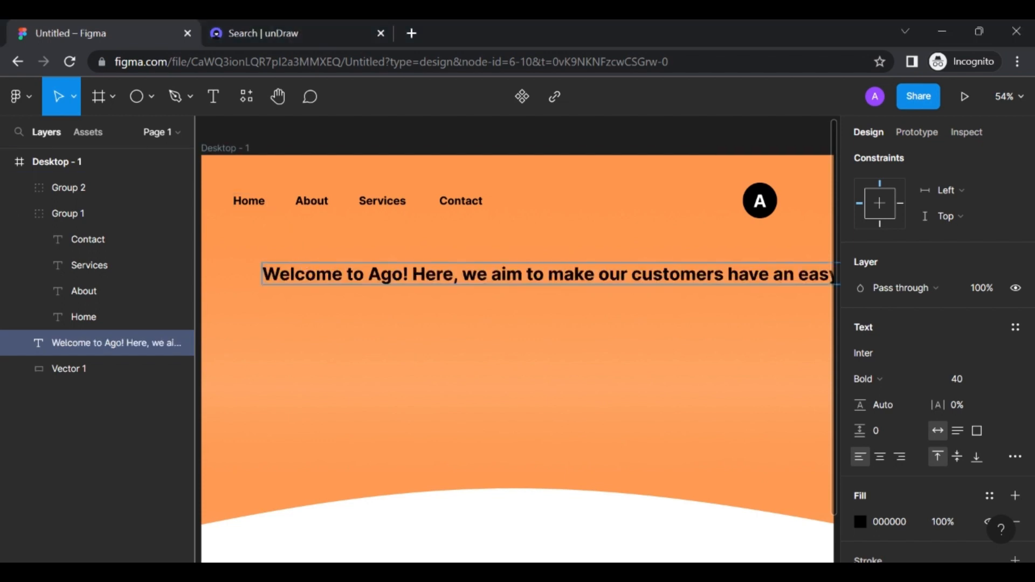
# Make the welcome text Regular weight with a white (FFFFFF) fill
pyautogui.hotkey('ctrl', 'a')
pyautogui.hotkey('ctrl', 'b')
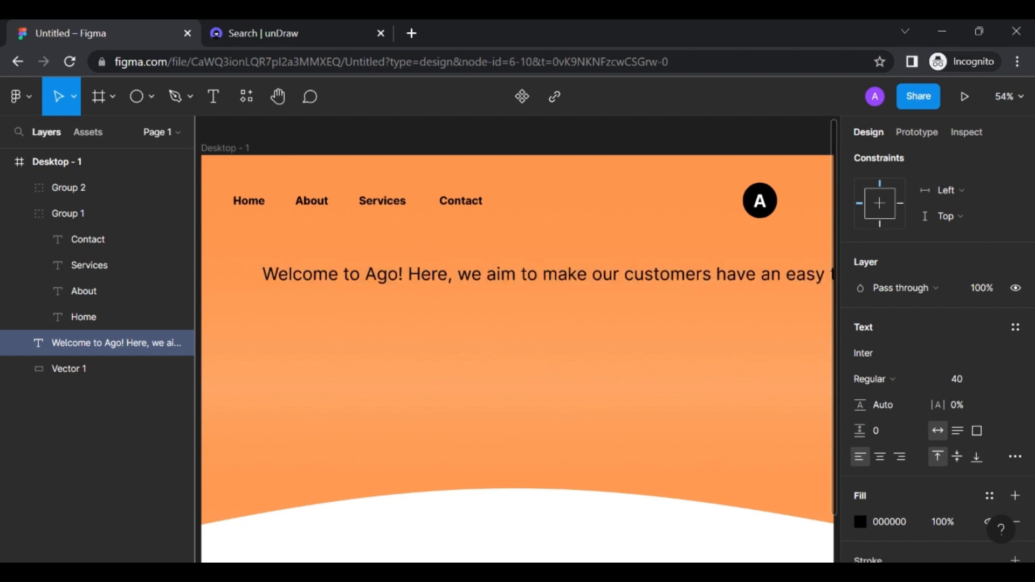
pyautogui.hotkey('ctrl', 'a')
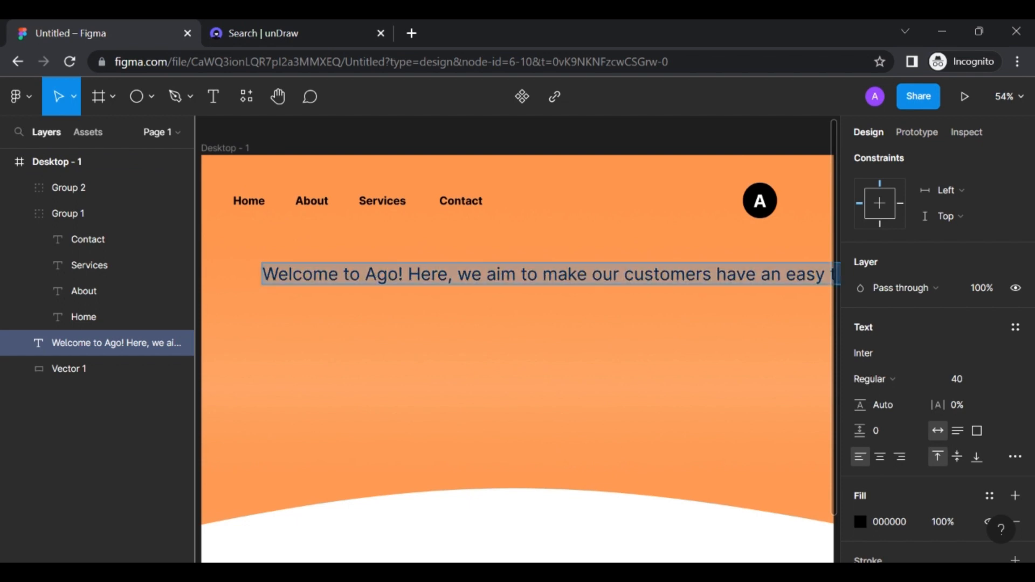
pyautogui.scroll(-3, 907, 380)
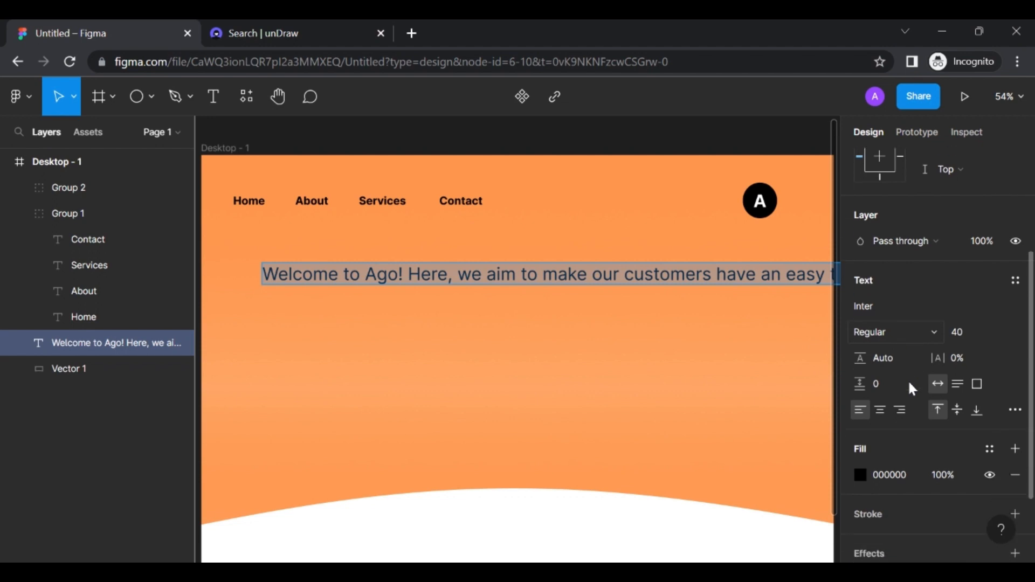
pyautogui.click(861, 405)
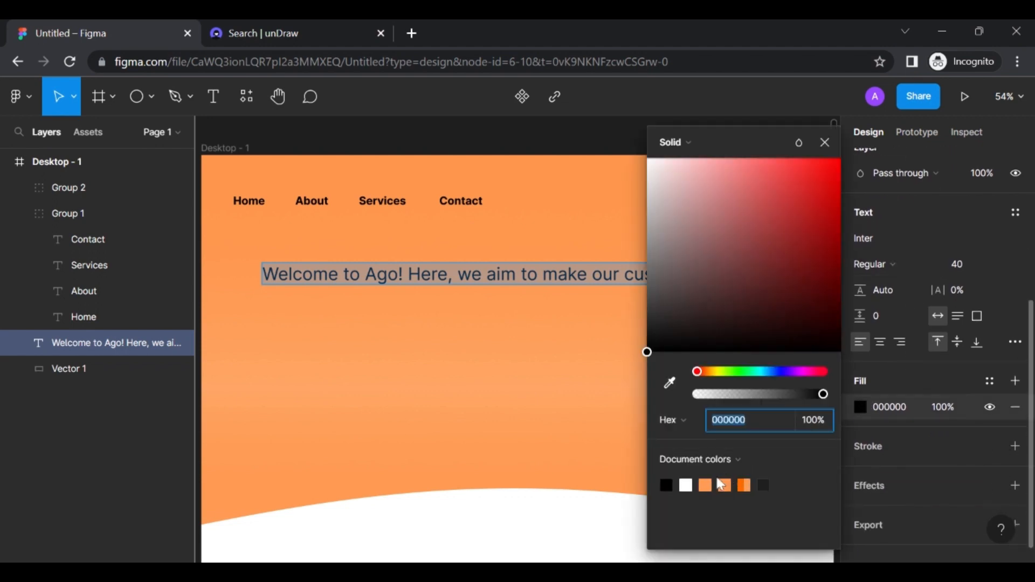
pyautogui.click(685, 485)
pyautogui.press('Escape')
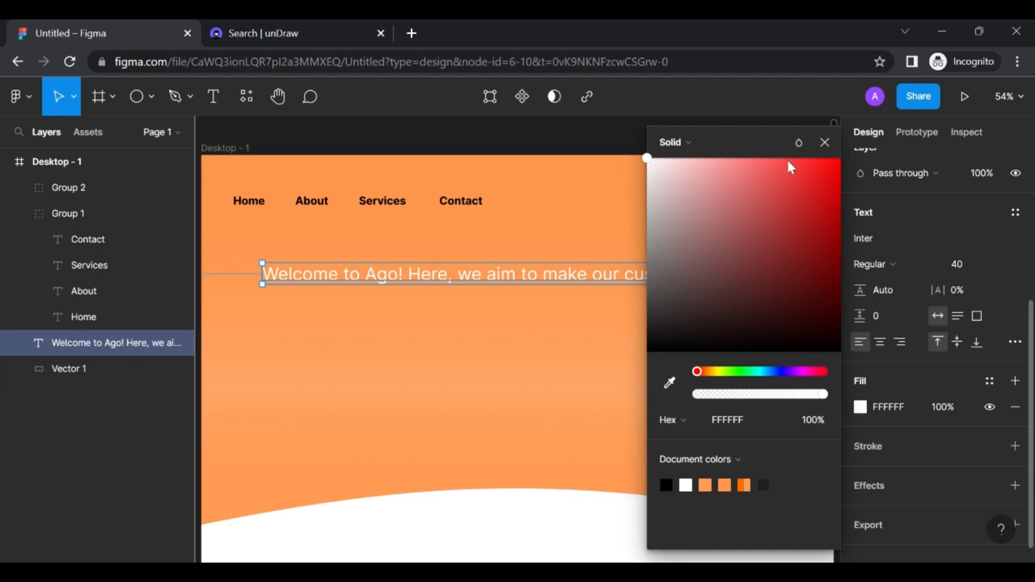
pyautogui.click(825, 142)
# Wrap the welcome text to about 738 px wide and move it left under the nav
pyautogui.hscroll(5, 613, 332)
pyautogui.hscroll(8, 612, 332)
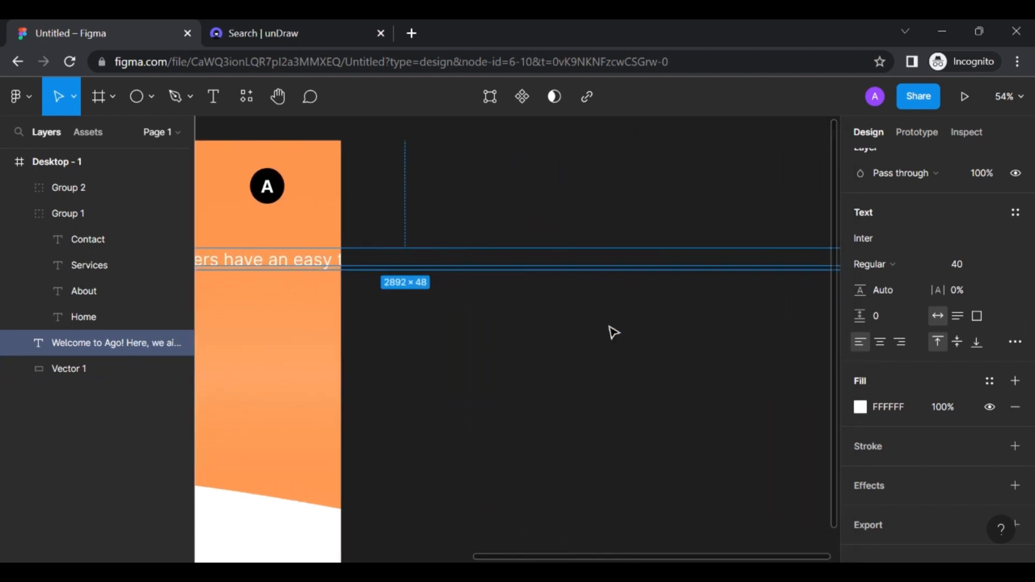
pyautogui.moveTo(592, 256); pyautogui.dragTo(162, 268)
pyautogui.hscroll(-12, 337, 271)
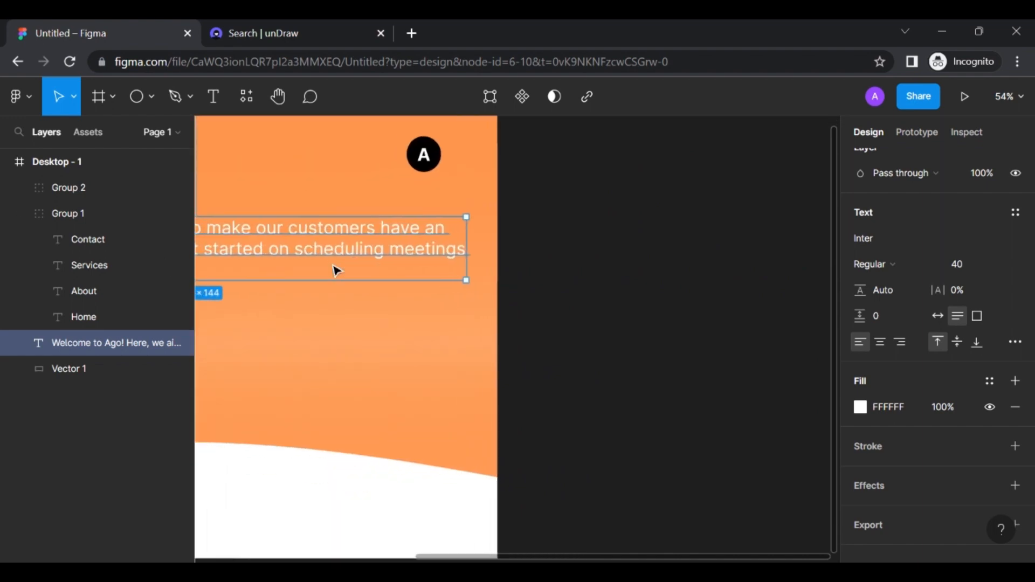
pyautogui.moveTo(636, 235); pyautogui.dragTo(419, 236)
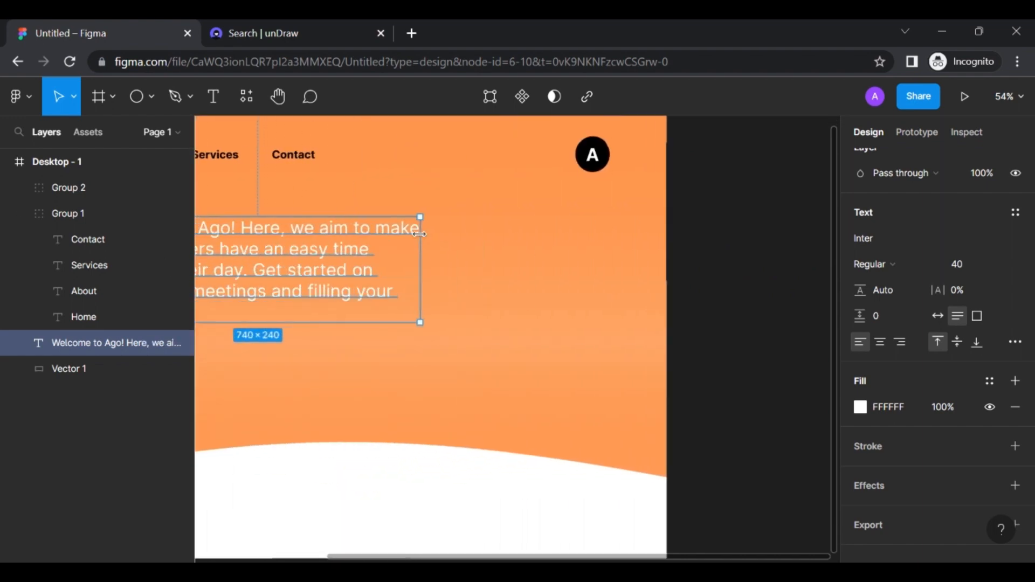
pyautogui.hscroll(-8, 420, 236)
pyautogui.moveTo(496, 239); pyautogui.dragTo(465, 242)
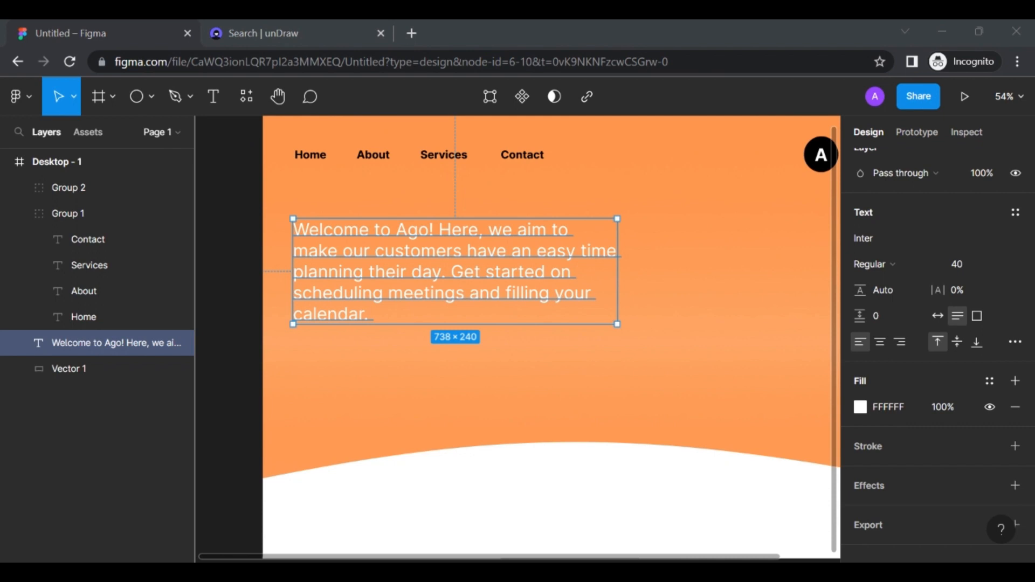
# Set the welcome paragraph's font size to 30 and shift it slightly lower
pyautogui.doubleClick(373, 318)
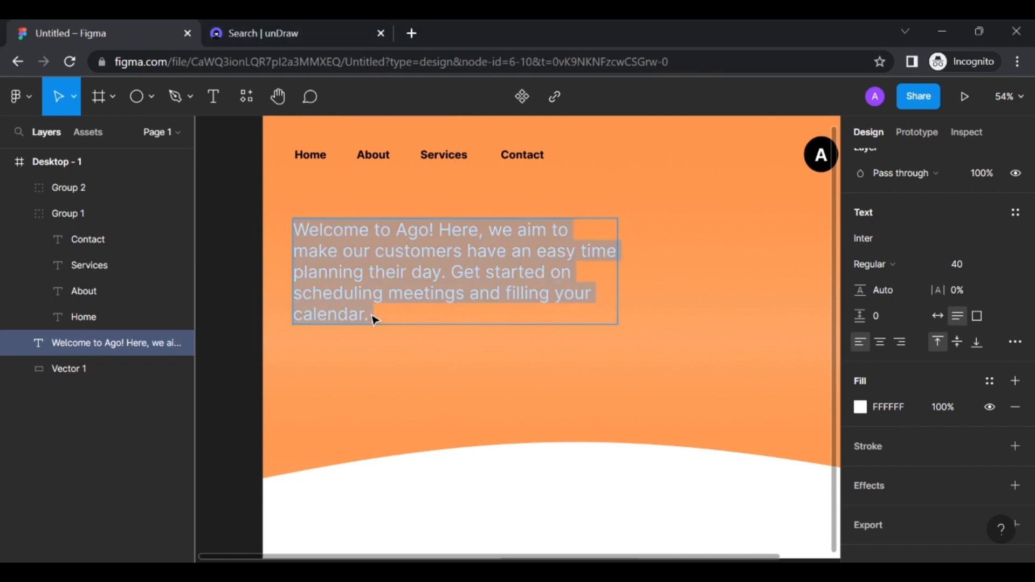
pyautogui.click(958, 265)
pyautogui.write('30')
pyautogui.press('Return')
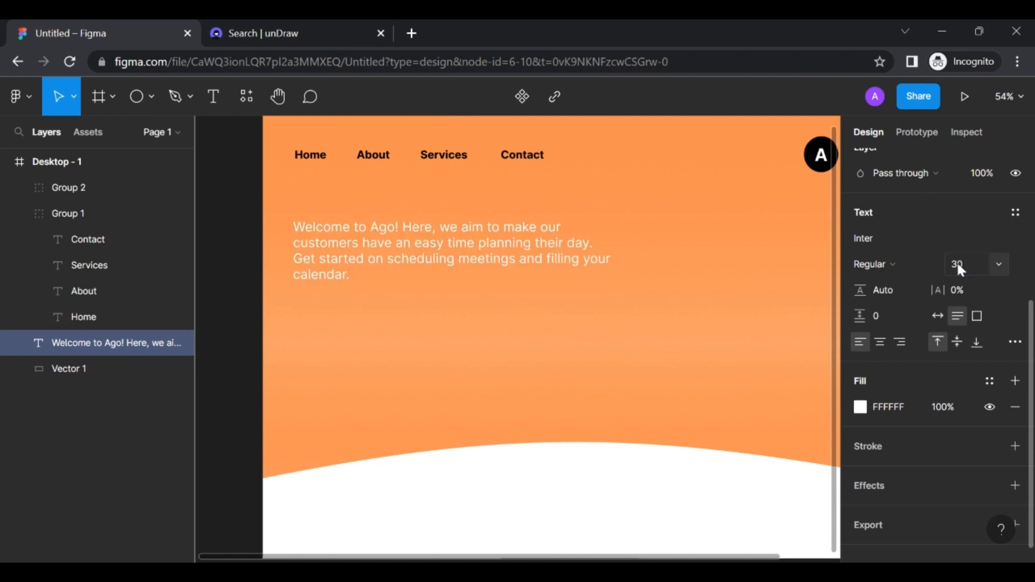
pyautogui.press('Escape')
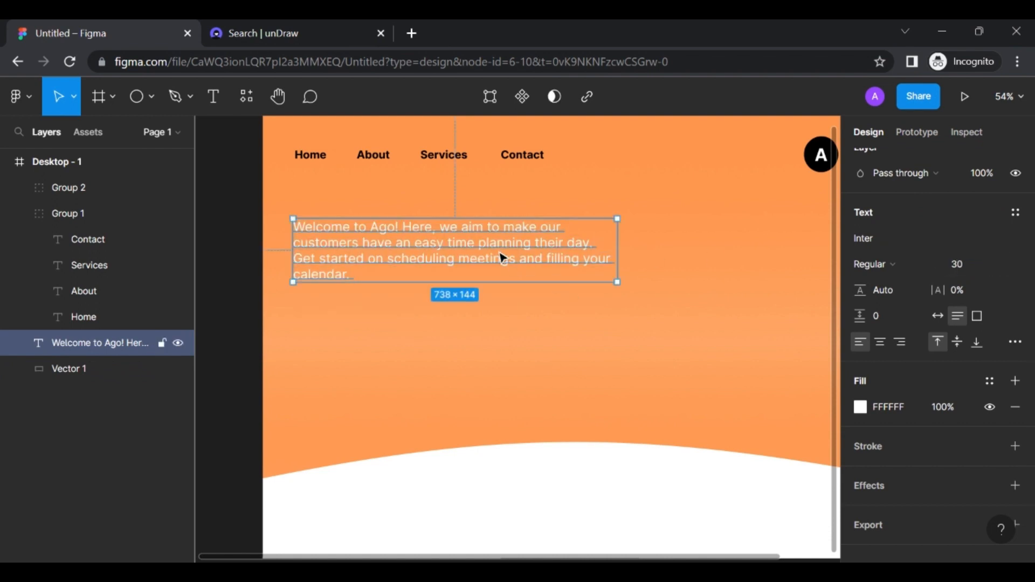
pyautogui.moveTo(499, 251); pyautogui.dragTo(495, 264)
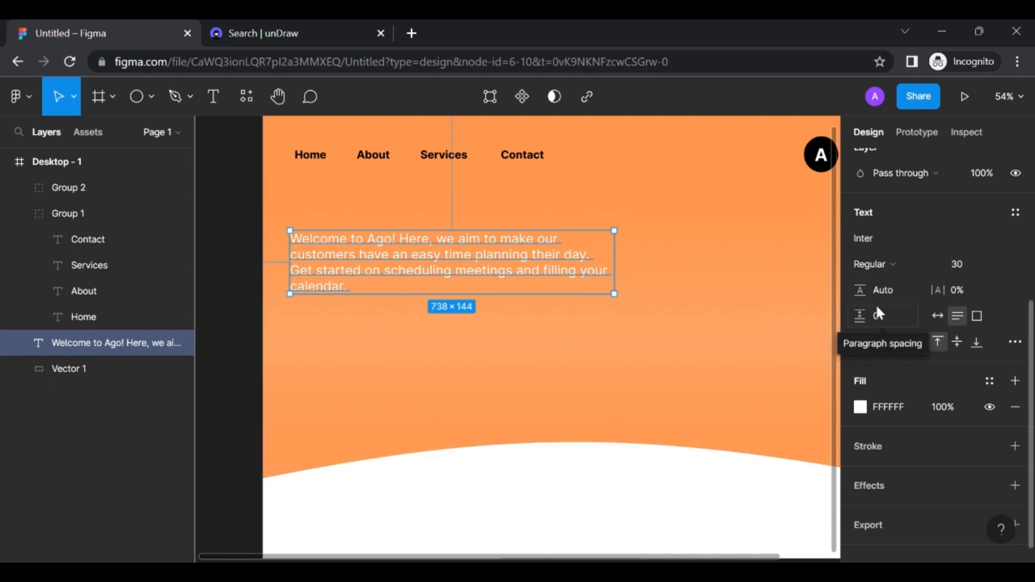
pyautogui.click(1016, 343)
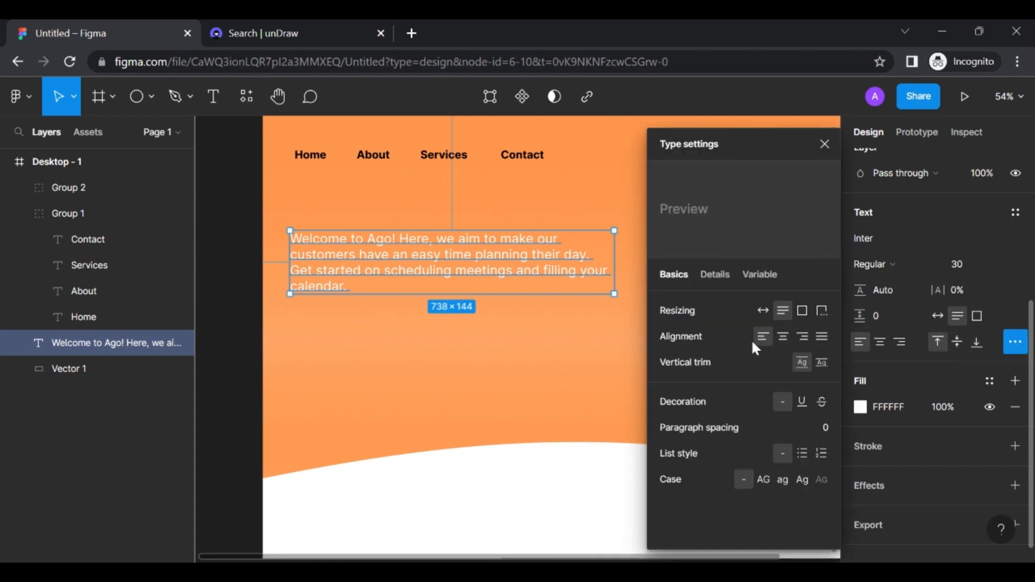
# Justify the welcome paragraph and set its line height to 50
pyautogui.click(823, 338)
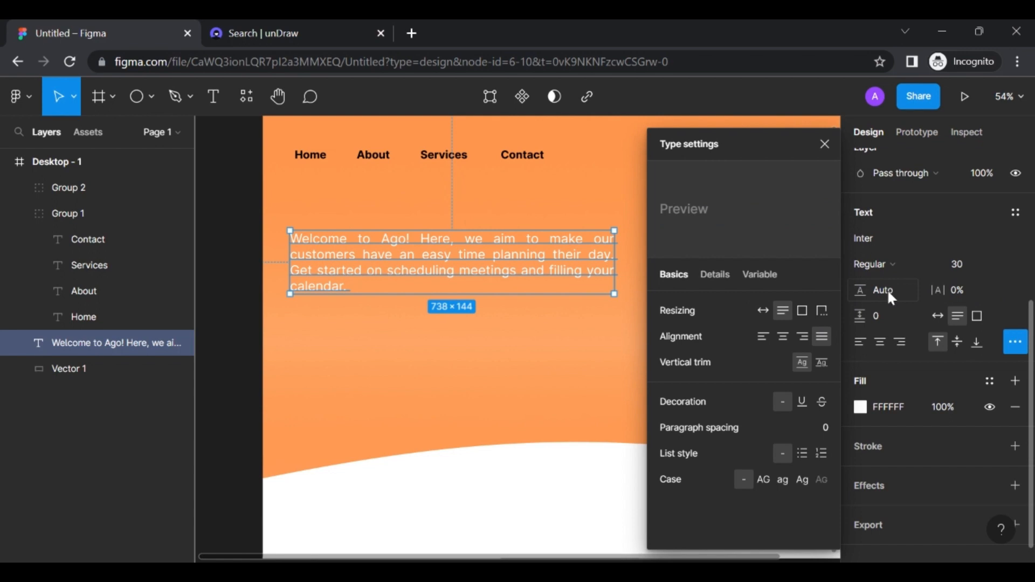
pyautogui.click(824, 145)
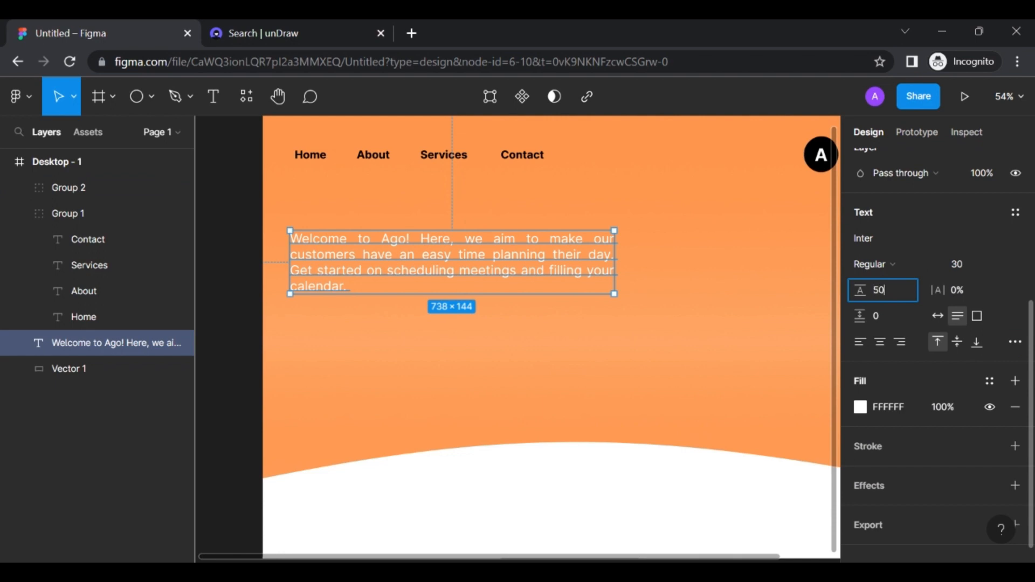
pyautogui.press('Return')
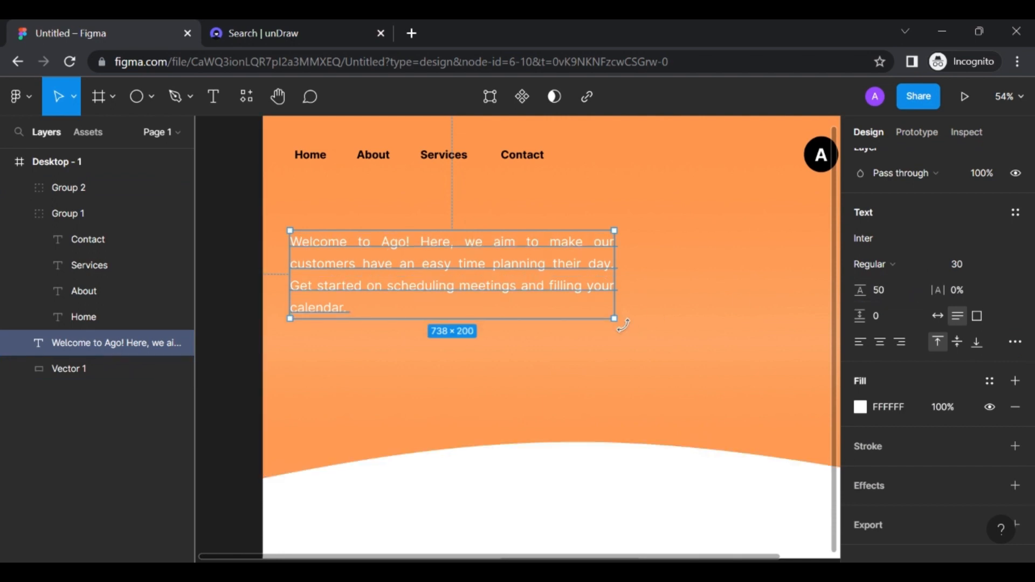
# Narrow the paragraph box to about 605 px wide so it rewraps, nudging it down
pyautogui.click(580, 377)
pyautogui.click(498, 276)
pyautogui.moveTo(609, 255); pyautogui.dragTo(582, 255)
pyautogui.moveTo(476, 272); pyautogui.dragTo(489, 293)
pyautogui.hscroll(1, 470, 277)
pyautogui.scroll(-1, 470, 277)
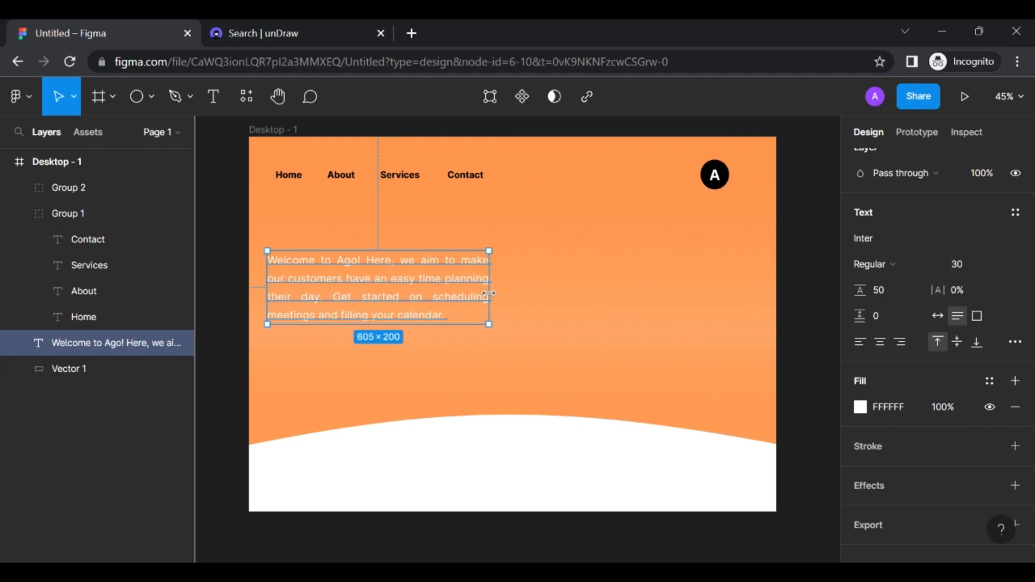
pyautogui.click(588, 295)
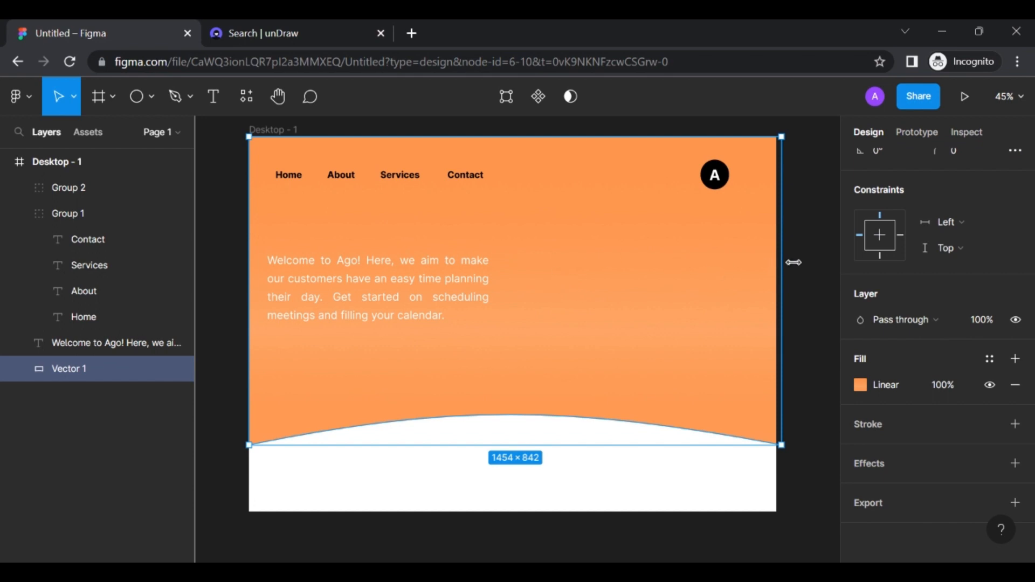
pyautogui.click(818, 274)
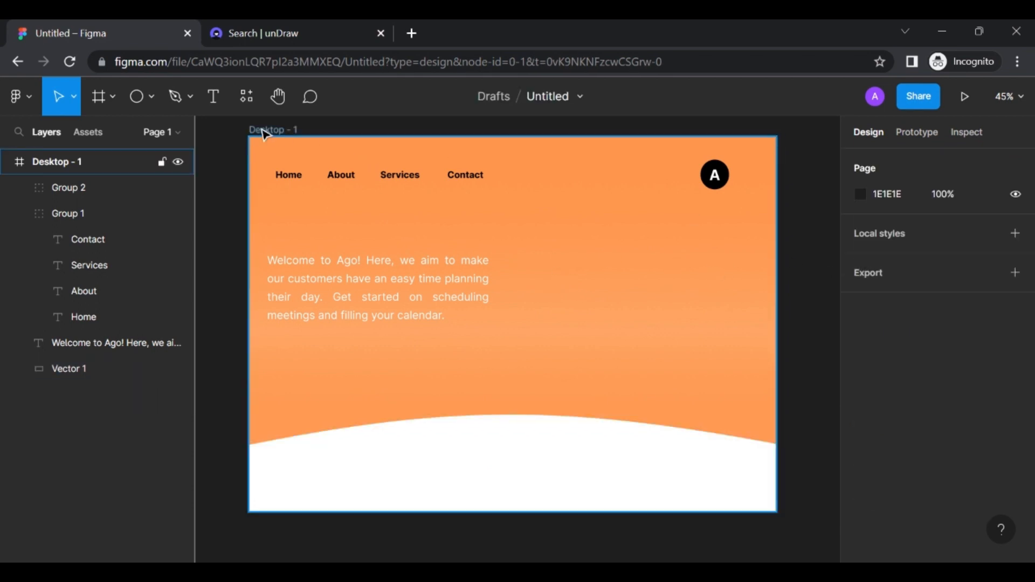
# Draw a rectangle below the welcome paragraph with a 50 corner radius
pyautogui.click(140, 100)
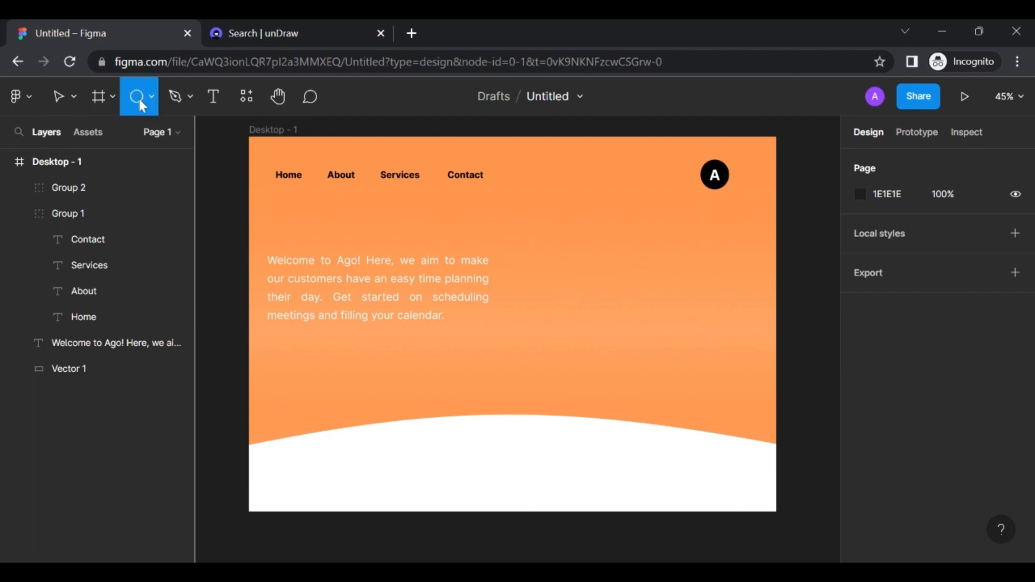
pyautogui.click(155, 99)
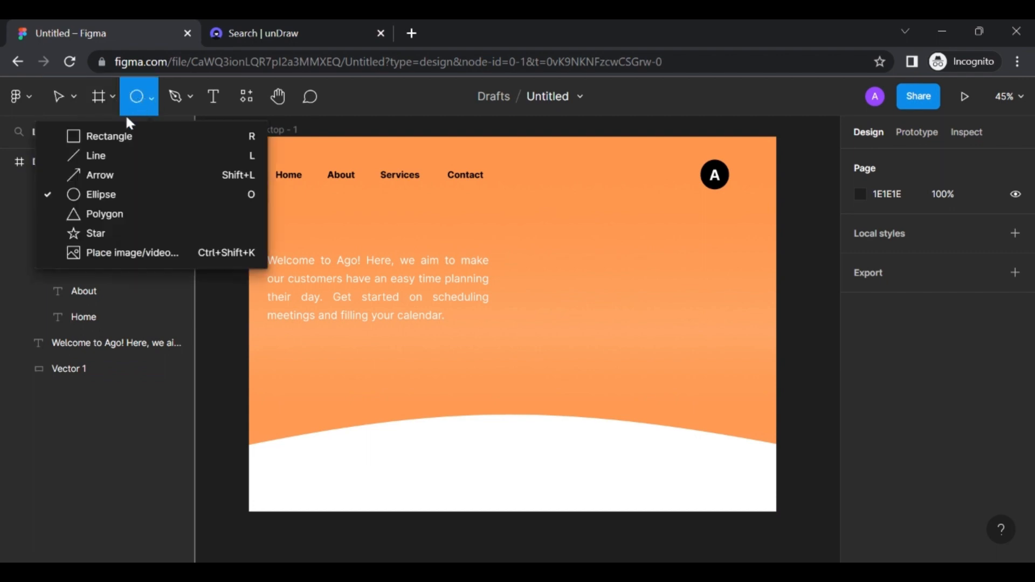
pyautogui.click(127, 135)
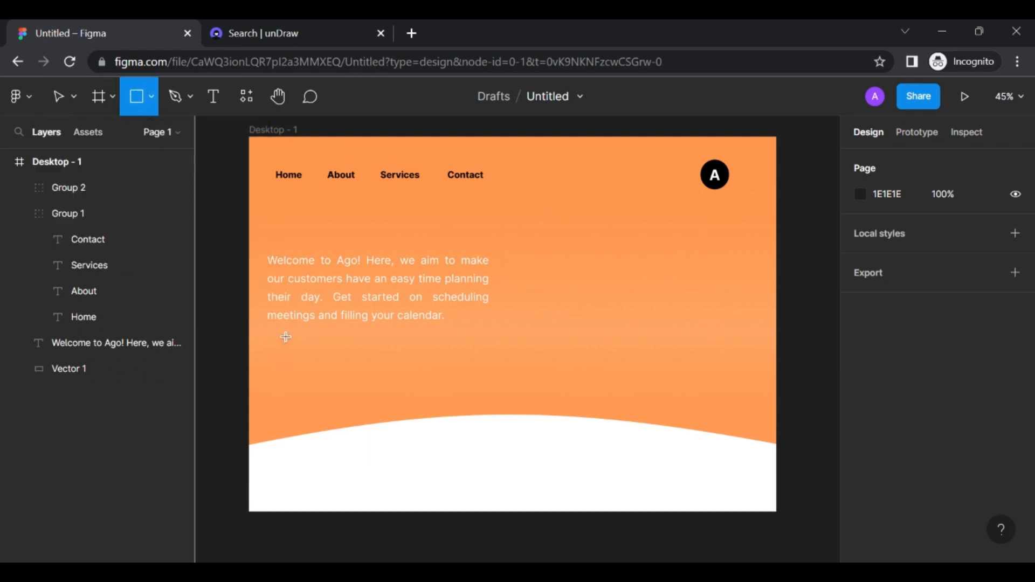
pyautogui.moveTo(284, 336); pyautogui.dragTo(409, 373)
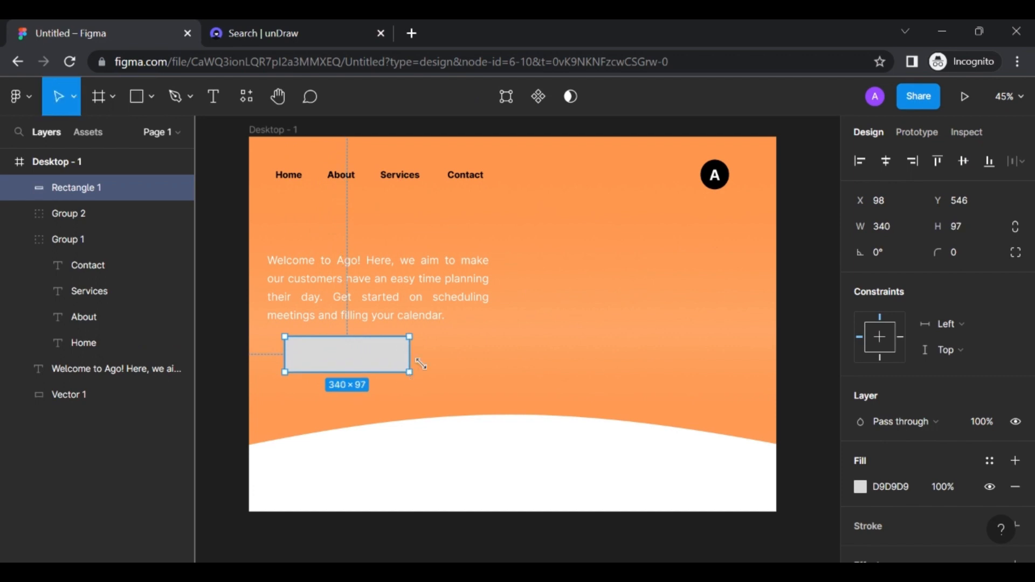
pyautogui.click(954, 252)
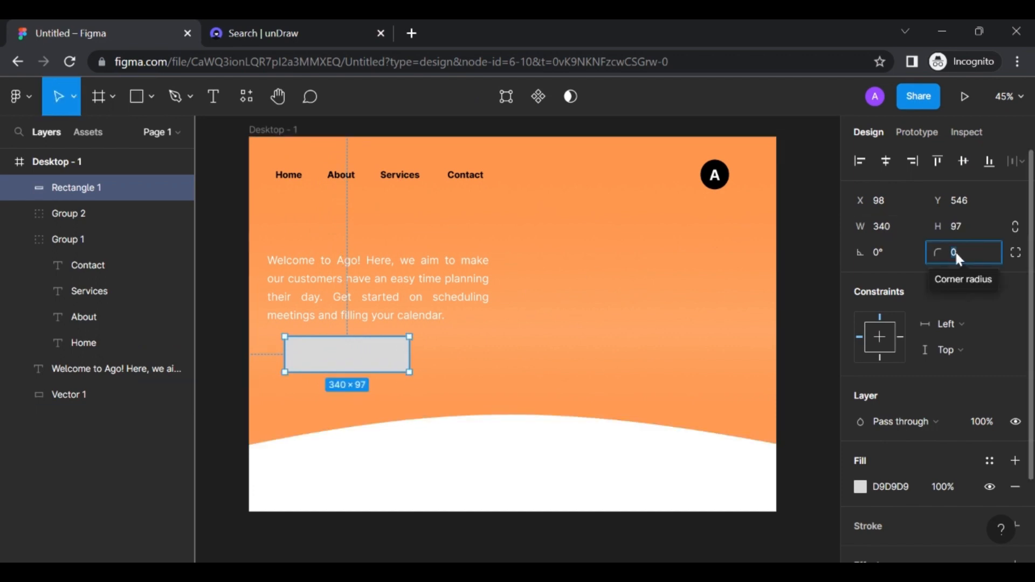
pyautogui.write('50')
pyautogui.press('Return')
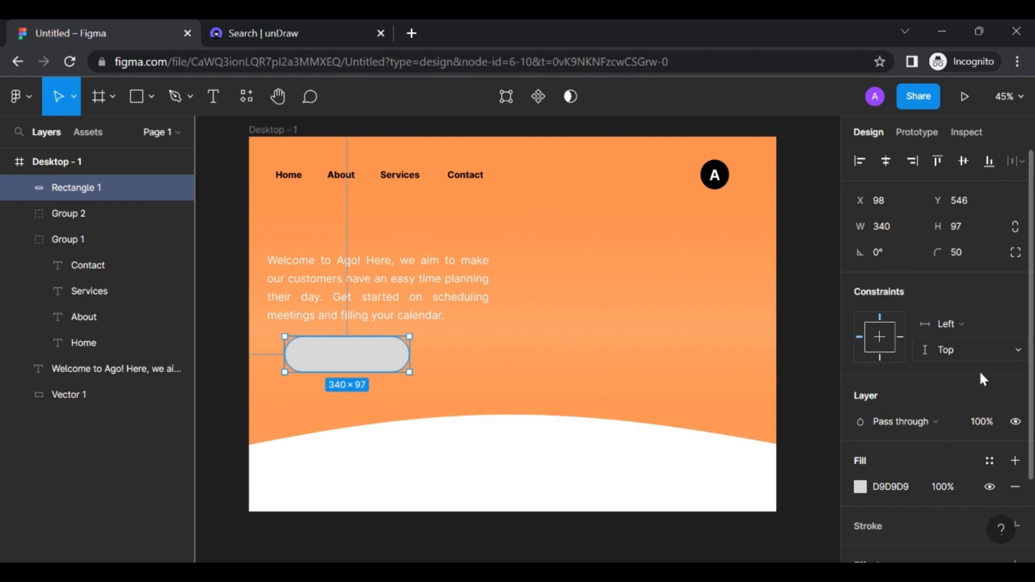
# Fill the pill with black (000000) and shift it slightly left
pyautogui.scroll(-2, 985, 380)
pyautogui.click(860, 384)
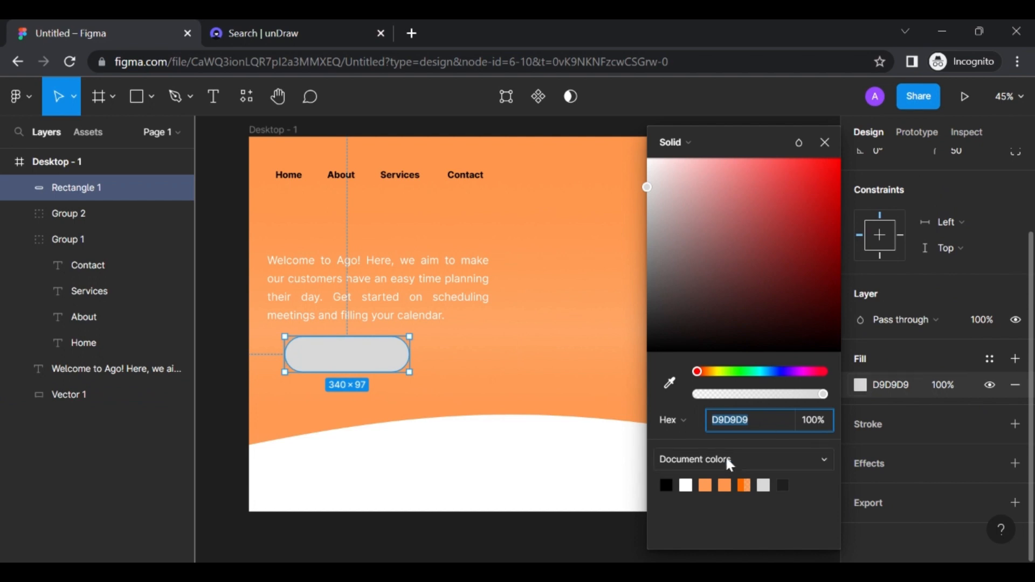
pyautogui.click(667, 484)
pyautogui.click(519, 388)
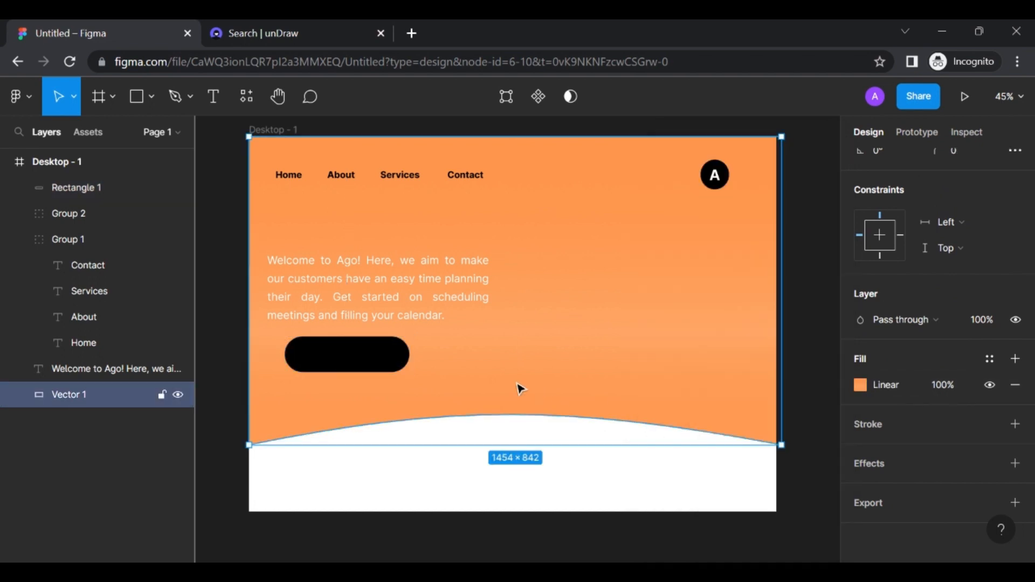
pyautogui.click(380, 370)
pyautogui.moveTo(377, 369); pyautogui.dragTo(351, 369)
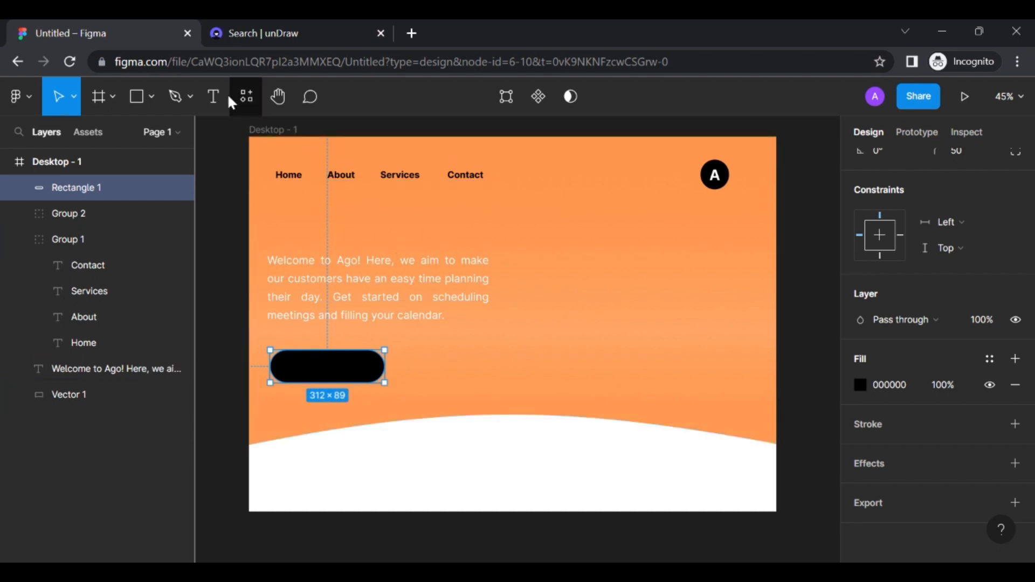
# Add 'GET STARTED' text in bold with a white fill
pyautogui.click(212, 99)
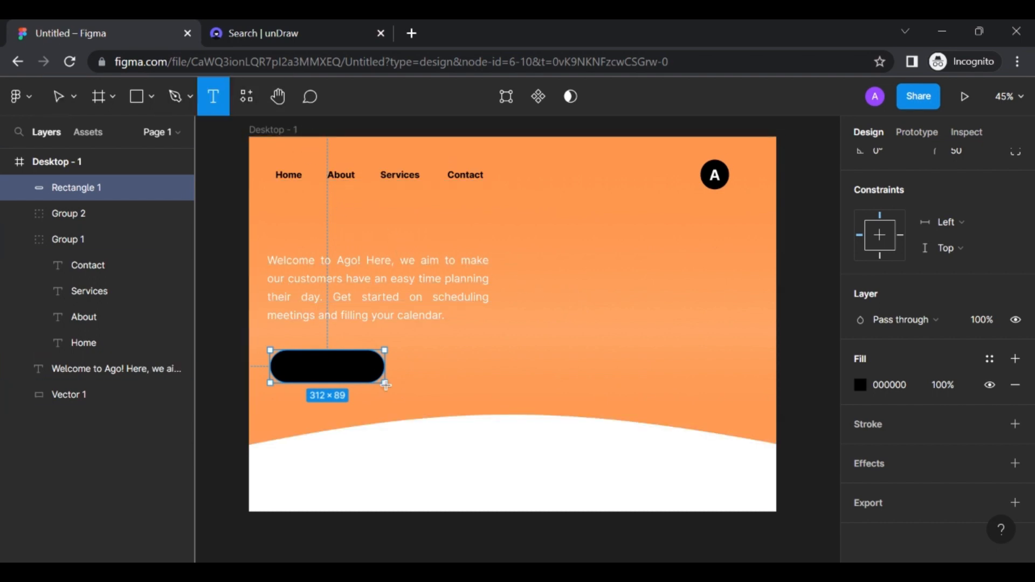
pyautogui.click(420, 374)
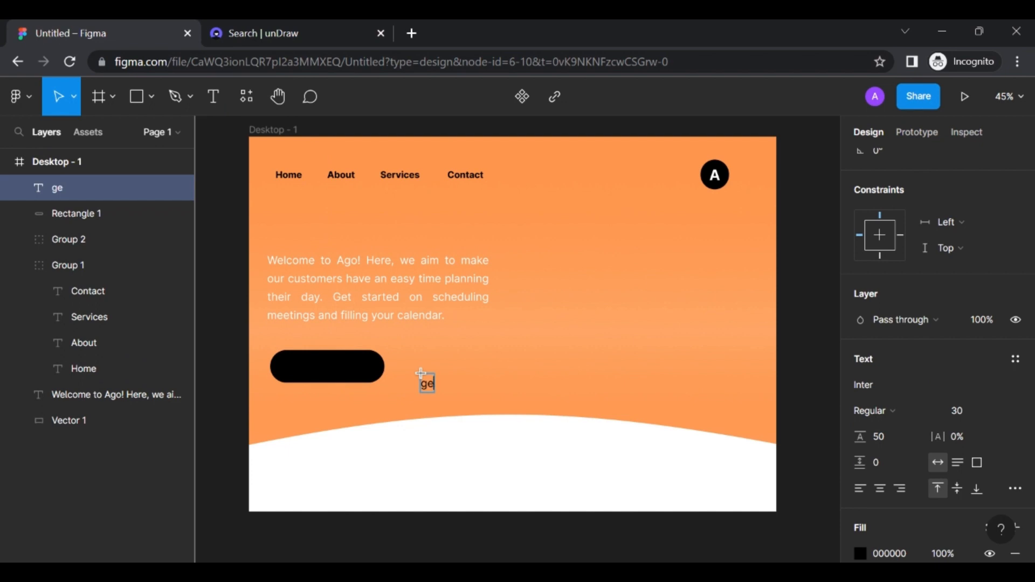
pyautogui.write('GET STARTED')
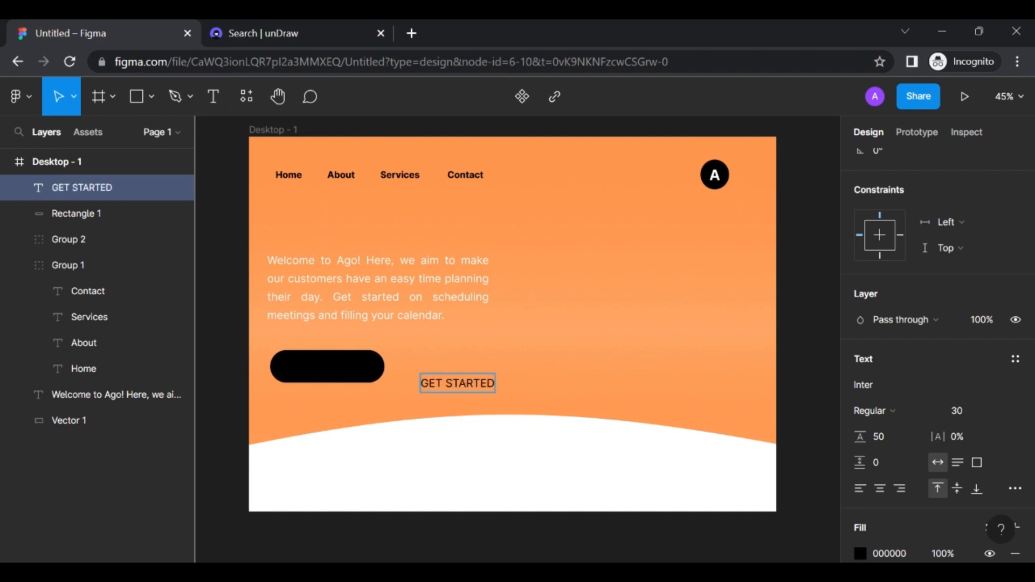
pyautogui.hotkey('ctrl', 'a')
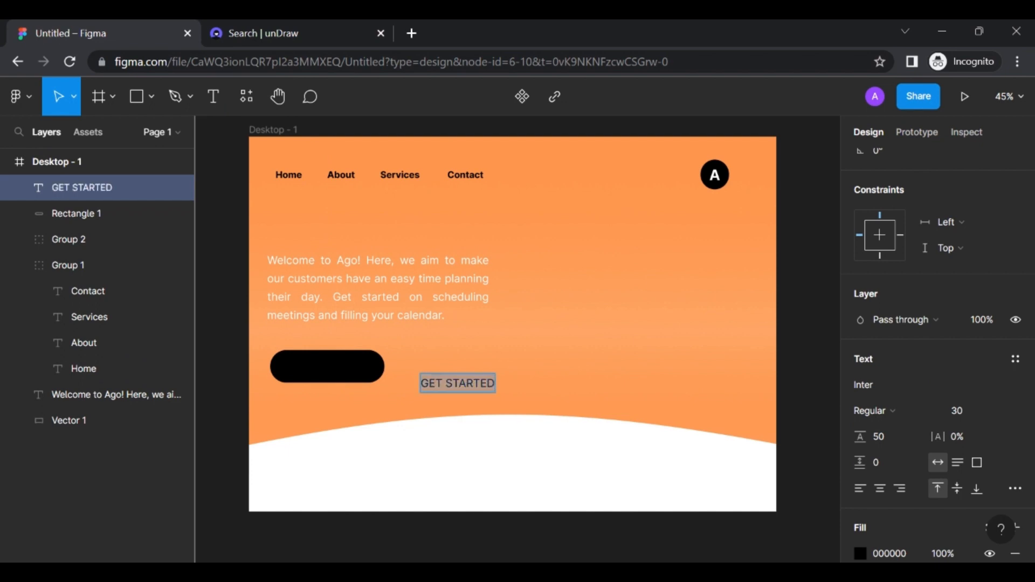
pyautogui.scroll(-3, 884, 393)
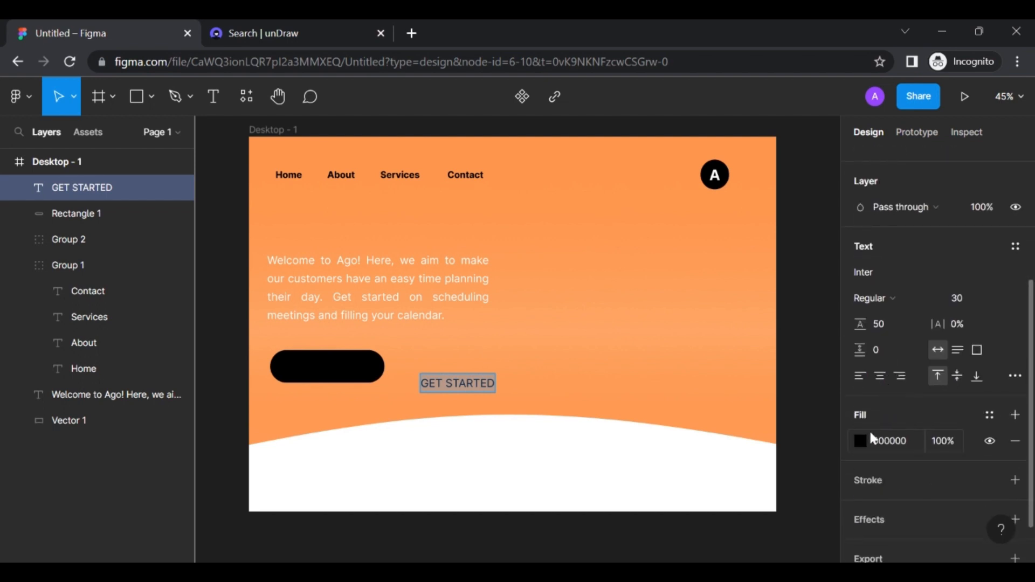
pyautogui.click(861, 441)
pyautogui.click(685, 484)
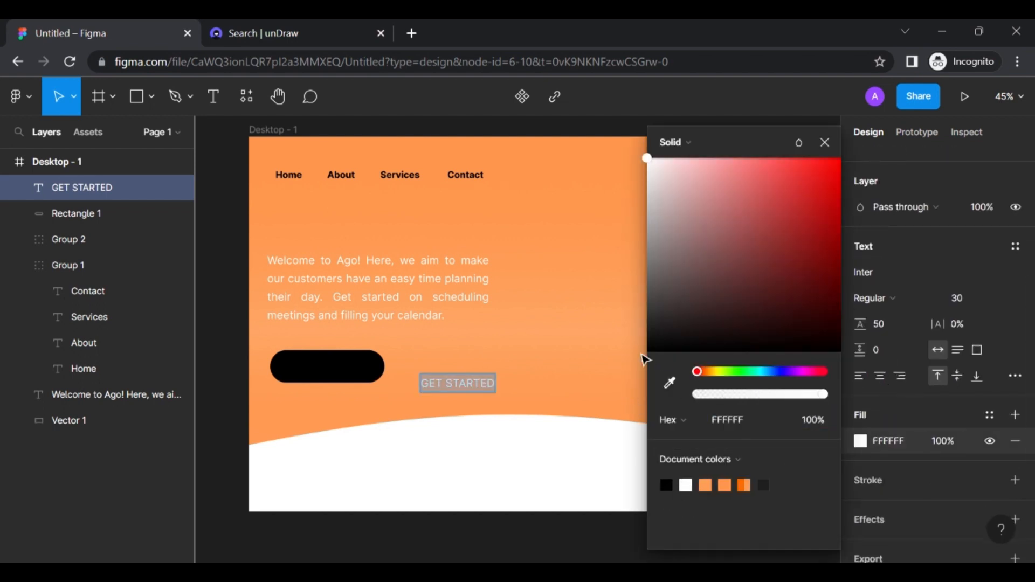
pyautogui.press('Escape')
pyautogui.doubleClick(487, 385)
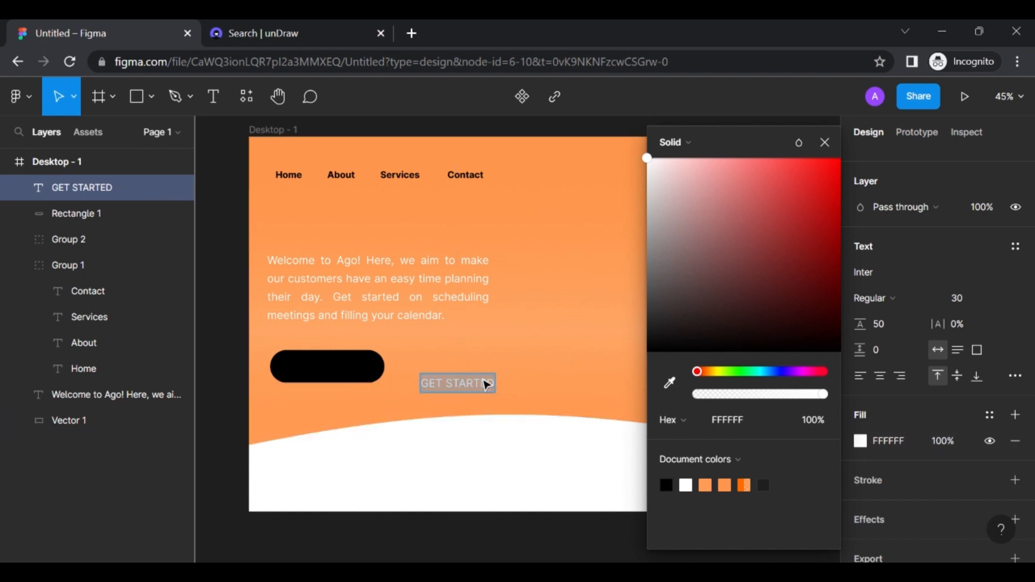
pyautogui.hotkey('ctrl', 'b')
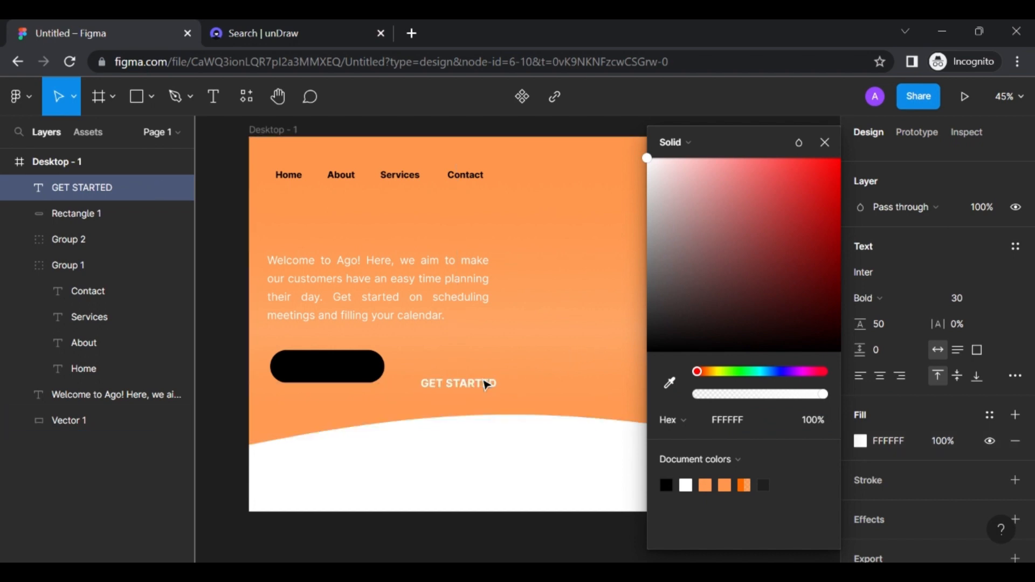
pyautogui.click(825, 142)
pyautogui.press('Escape')
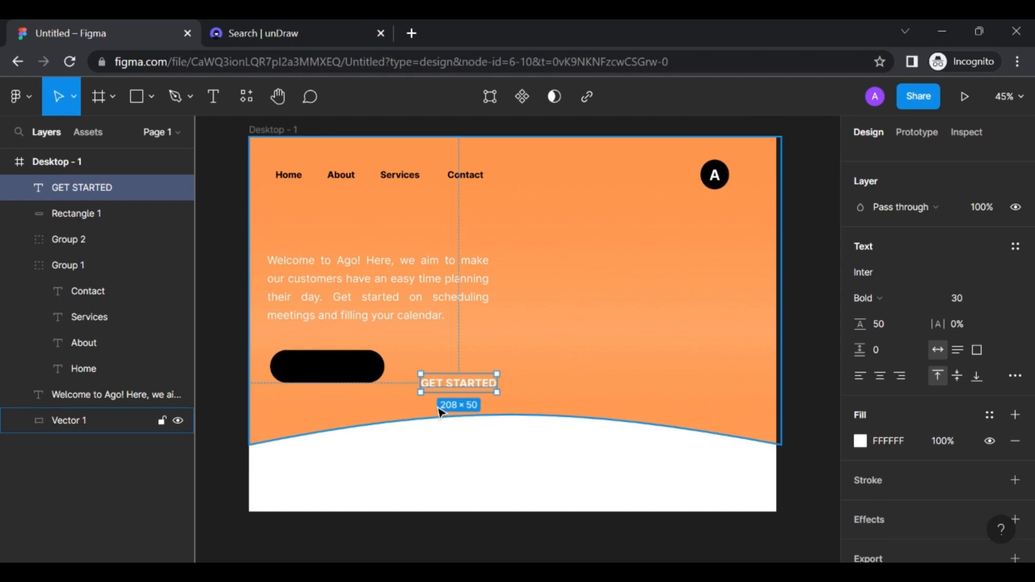
# Centre the GET STARTED label on the black pill and select both
pyautogui.moveTo(467, 385); pyautogui.dragTo(342, 373)
pyautogui.click(469, 381)
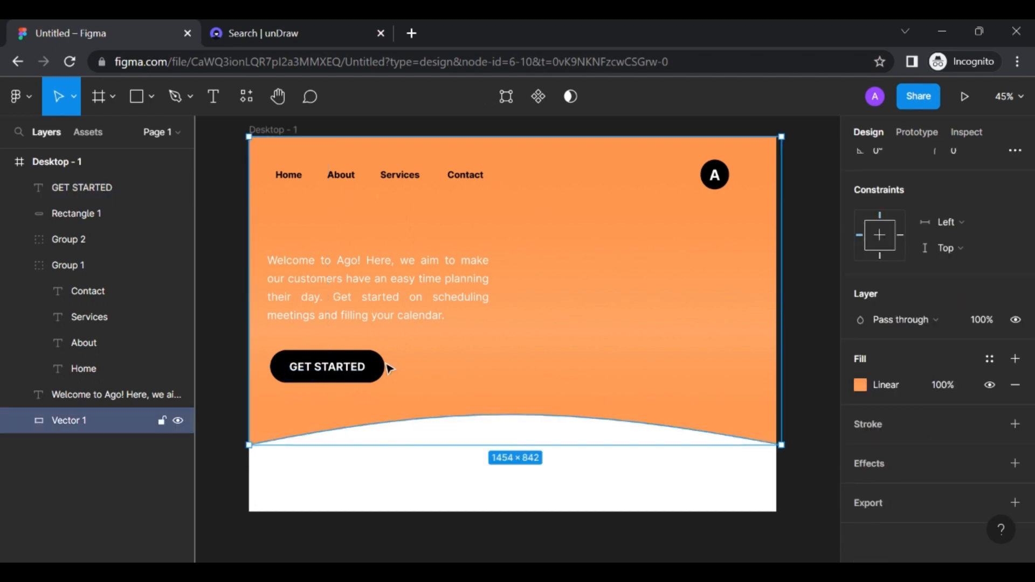
pyautogui.click(351, 373)
pyautogui.keyDown('shift'); pyautogui.click(379, 363); pyautogui.keyUp('shift')
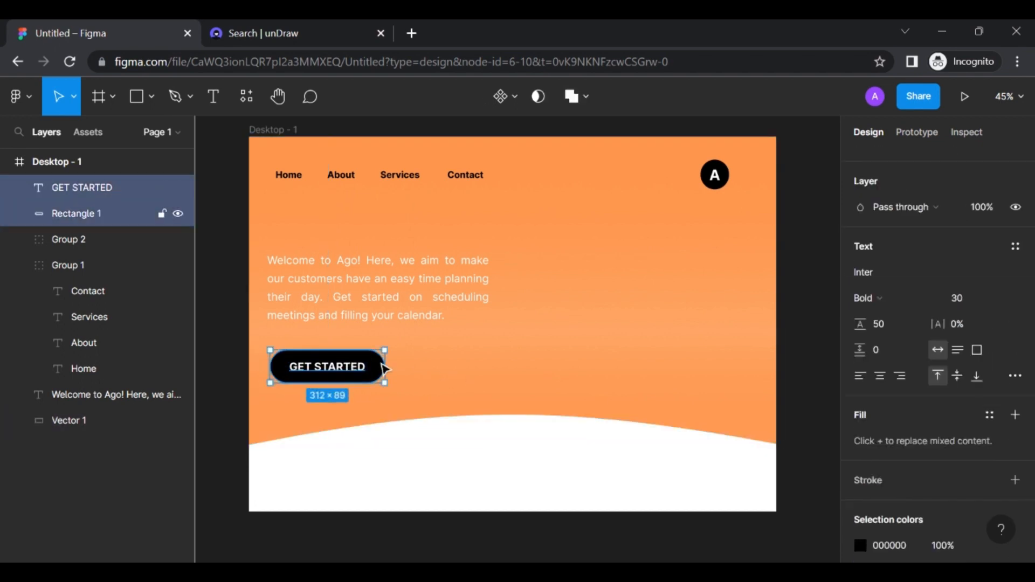
# Group the GET STARTED label and black pill into the Group 3 button
pyautogui.hotkey('ctrl', 'g')
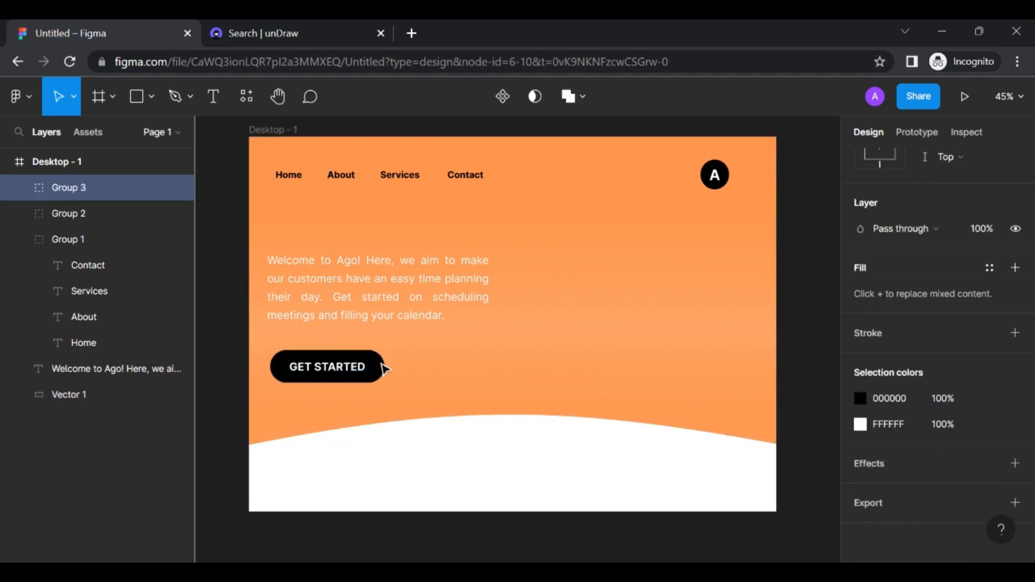
pyautogui.click(428, 363)
pyautogui.scroll(2, 427, 363)
pyautogui.scroll(1, 428, 363)
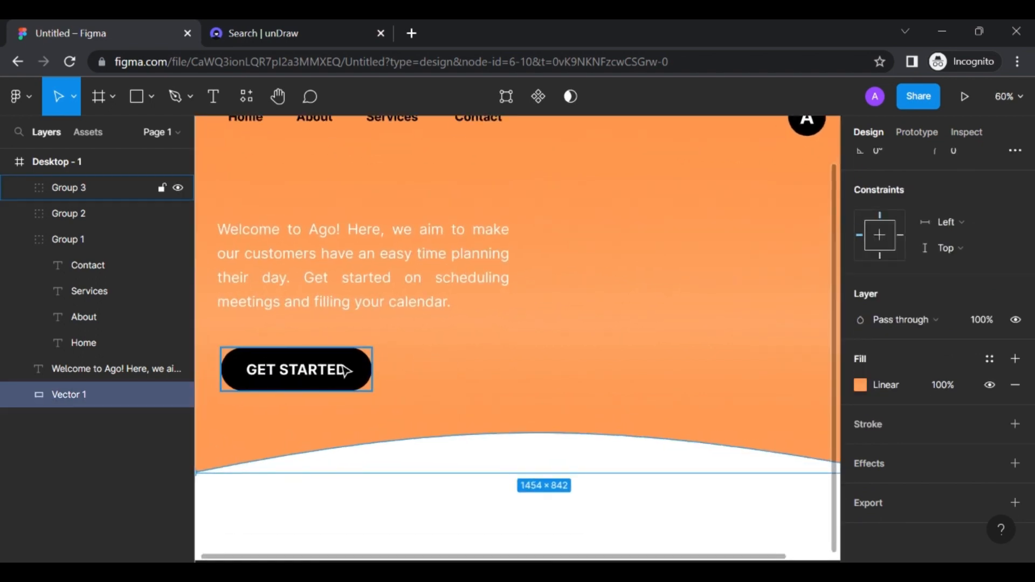
pyautogui.hscroll(-1, 334, 377)
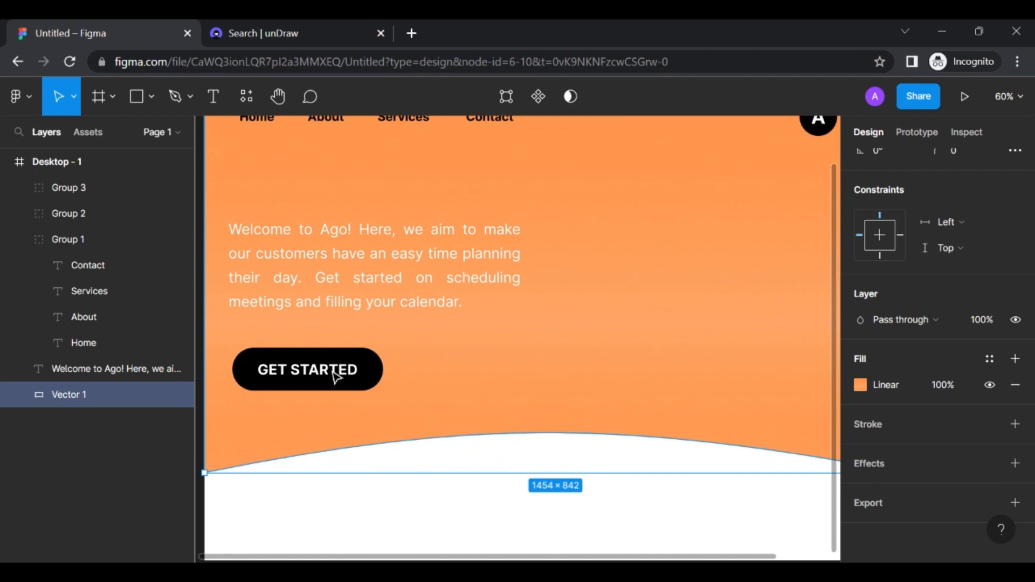
pyautogui.doubleClick(335, 375)
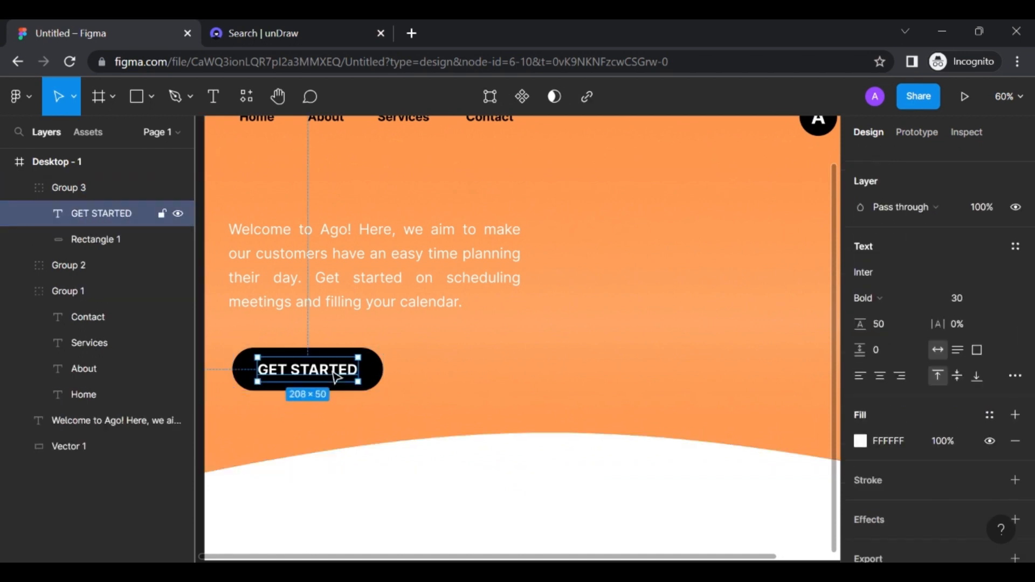
pyautogui.keyDown('shift'); pyautogui.click(376, 374); pyautogui.keyUp('shift')
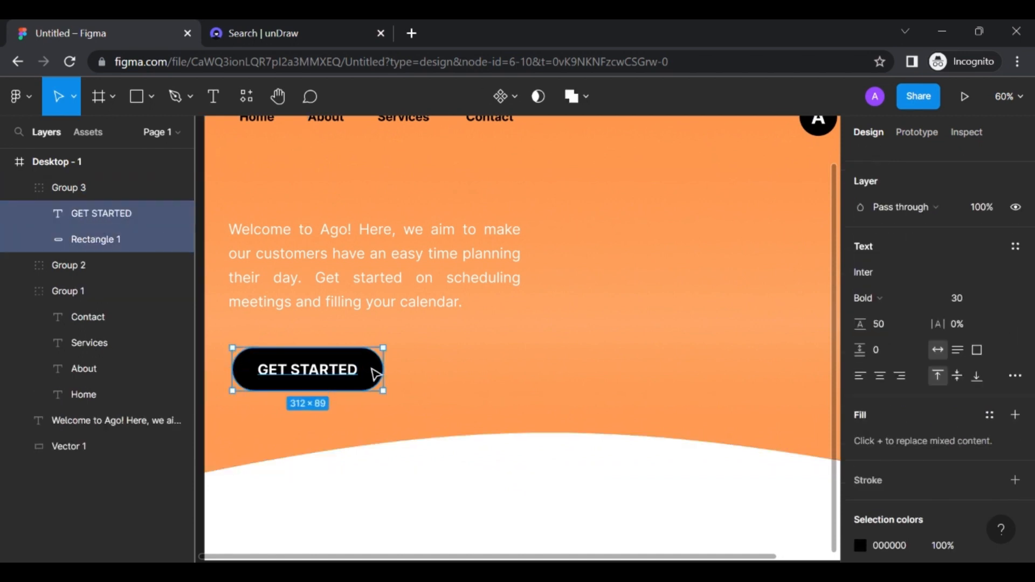
# Deselect everything and switch to the 'Search | unDraw' browser tab
pyautogui.click(483, 362)
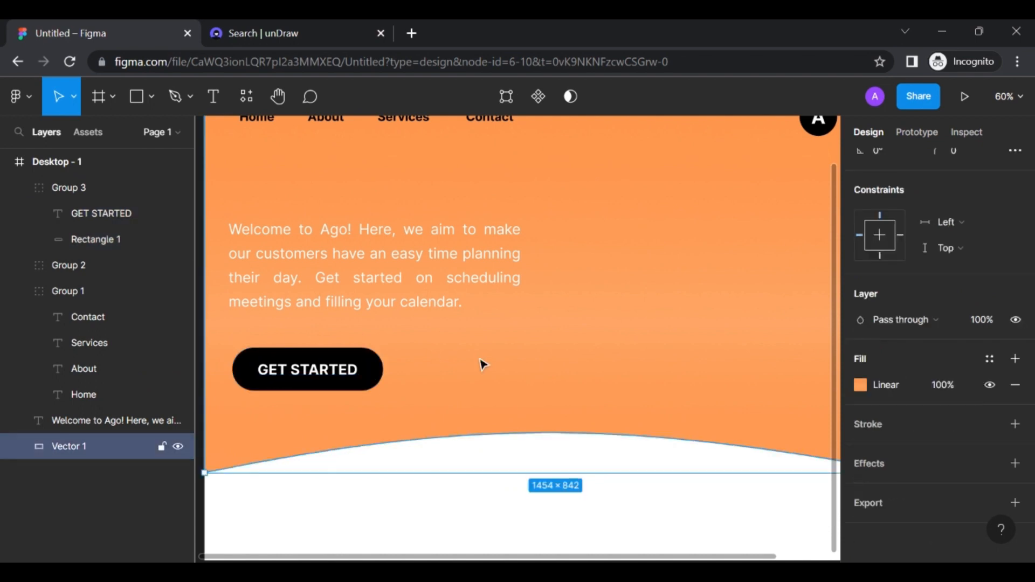
pyautogui.scroll(-3, 482, 363)
pyautogui.hscroll(2, 482, 364)
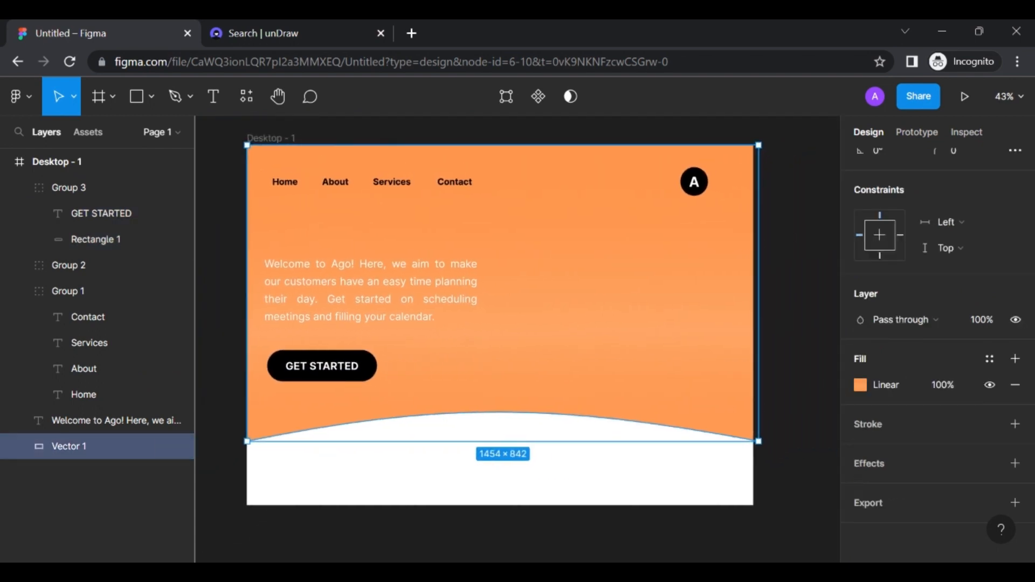
pyautogui.click(778, 300)
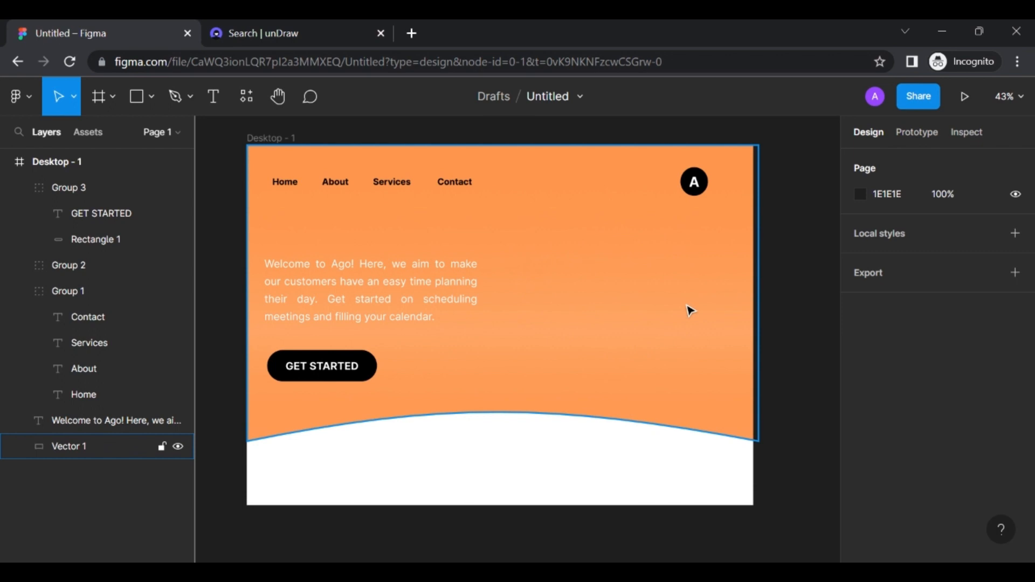
pyautogui.click(300, 27)
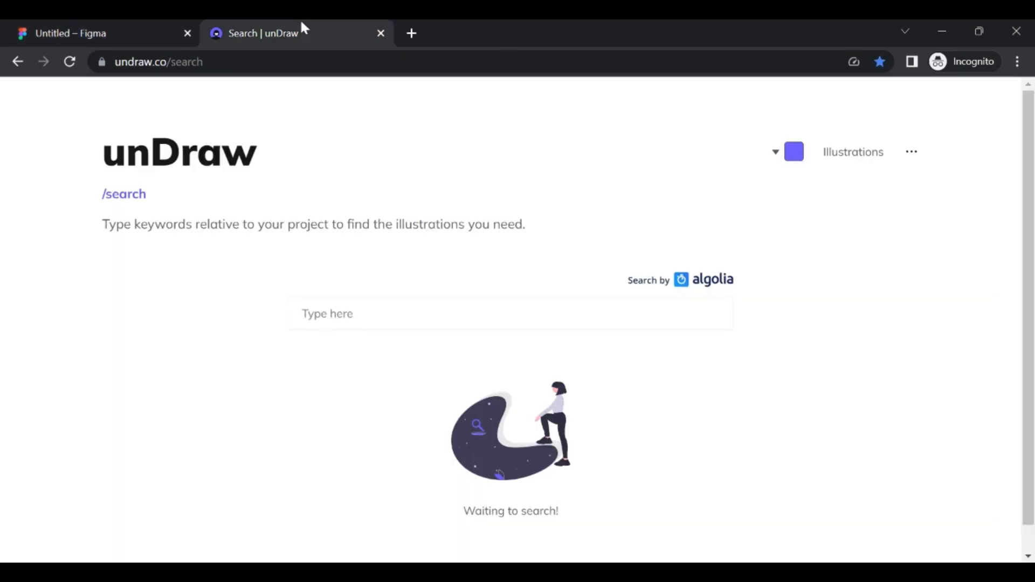
# Search unDraw for 'GRADES' and download the Grades illustration as an SVG
pyautogui.click(399, 314)
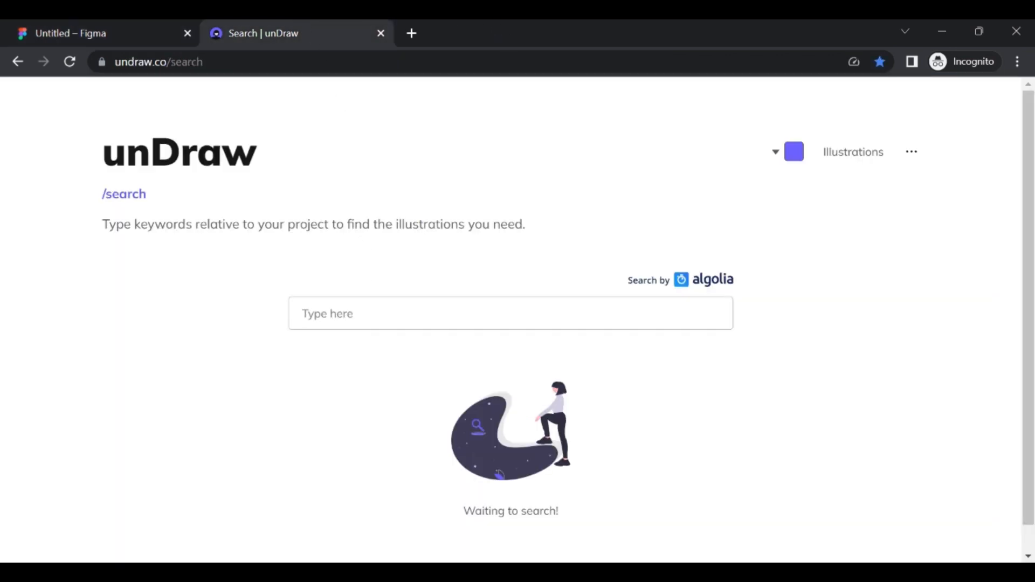
pyautogui.write('GRADES')
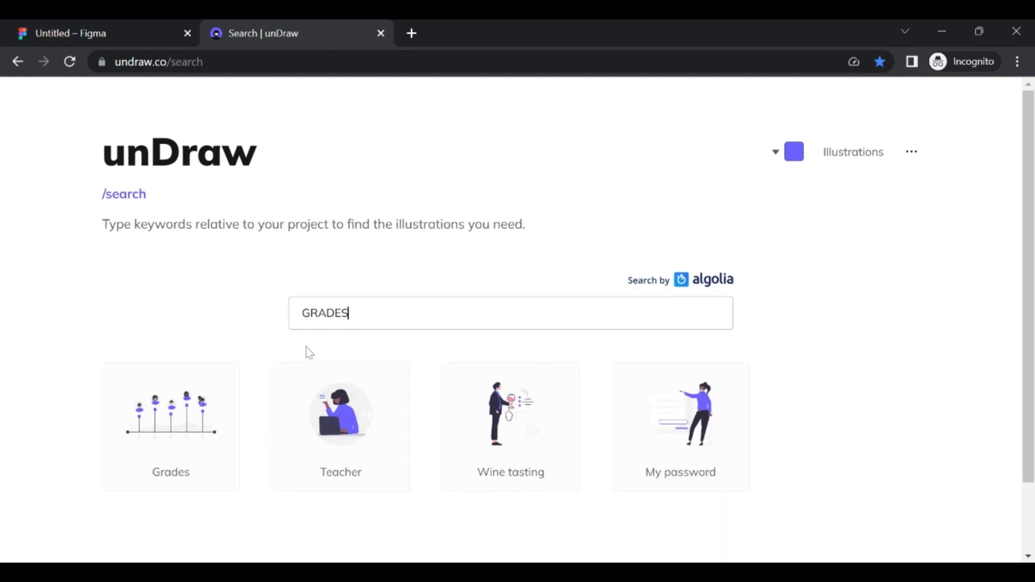
pyautogui.scroll(-2, 263, 350)
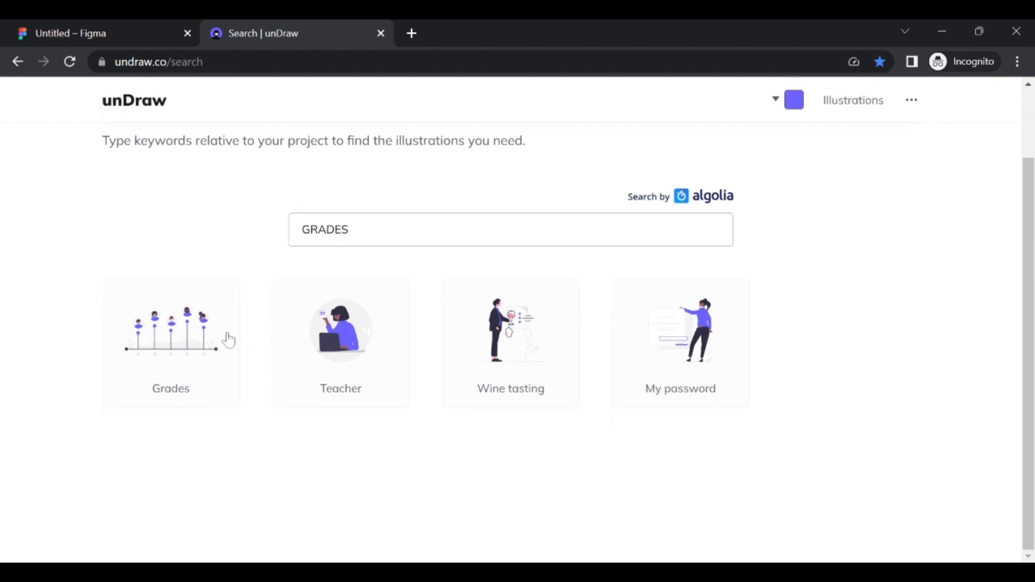
pyautogui.click(174, 337)
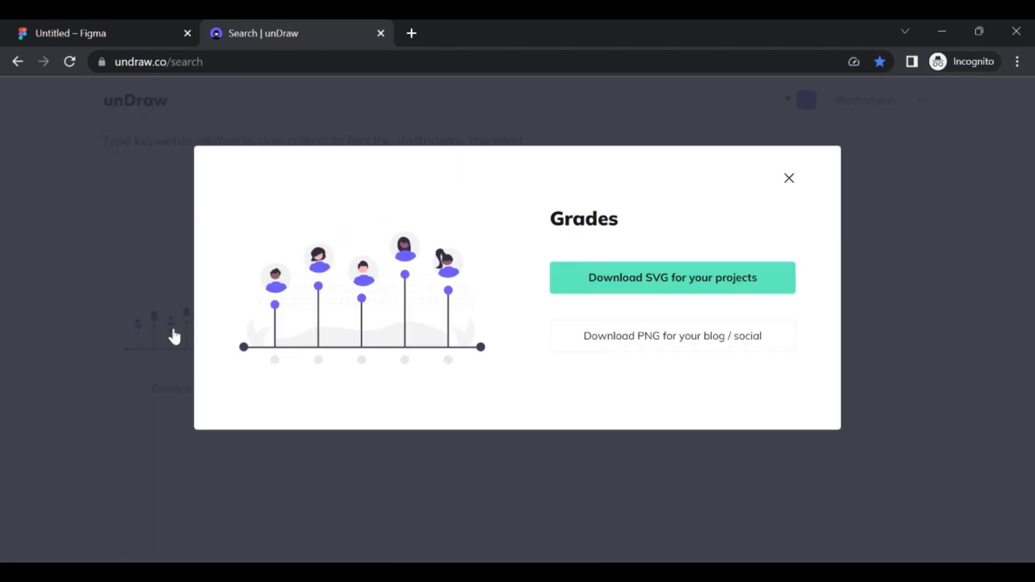
pyautogui.click(633, 285)
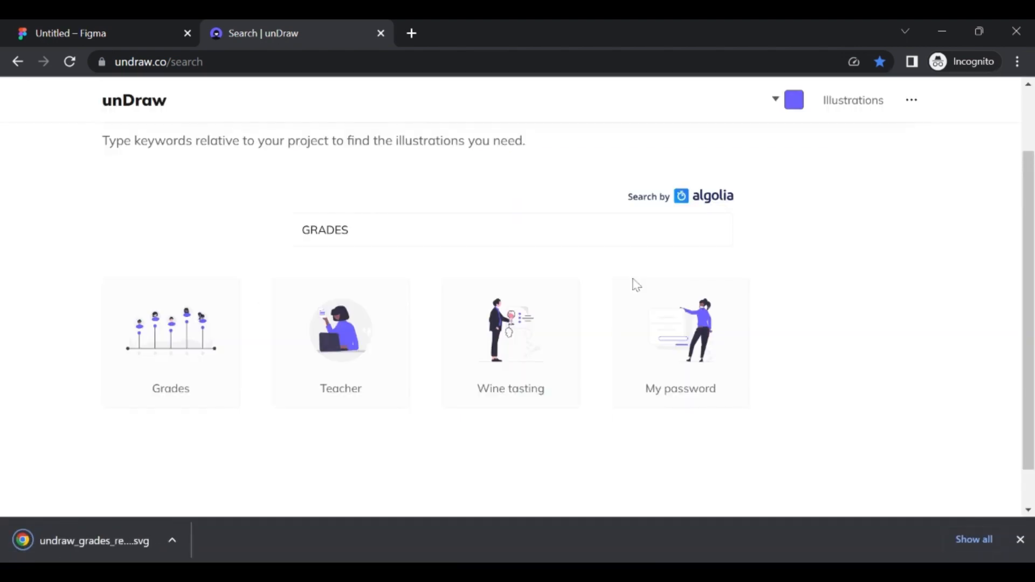
pyautogui.click(117, 27)
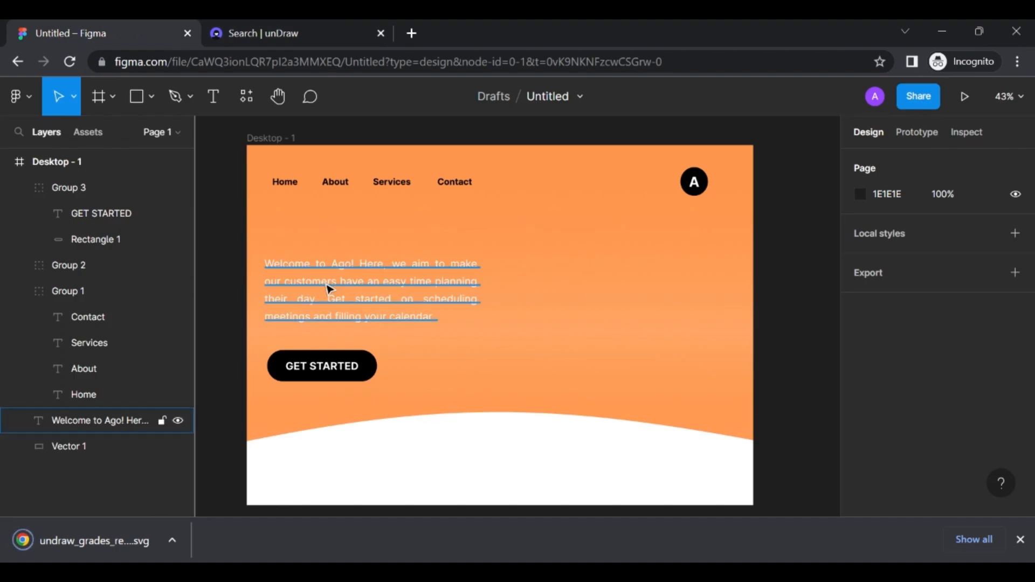
# Import the downloaded Grades SVG illustration onto the Figma canvas
pyautogui.hscroll(3, 326, 287)
pyautogui.hscroll(1, 329, 289)
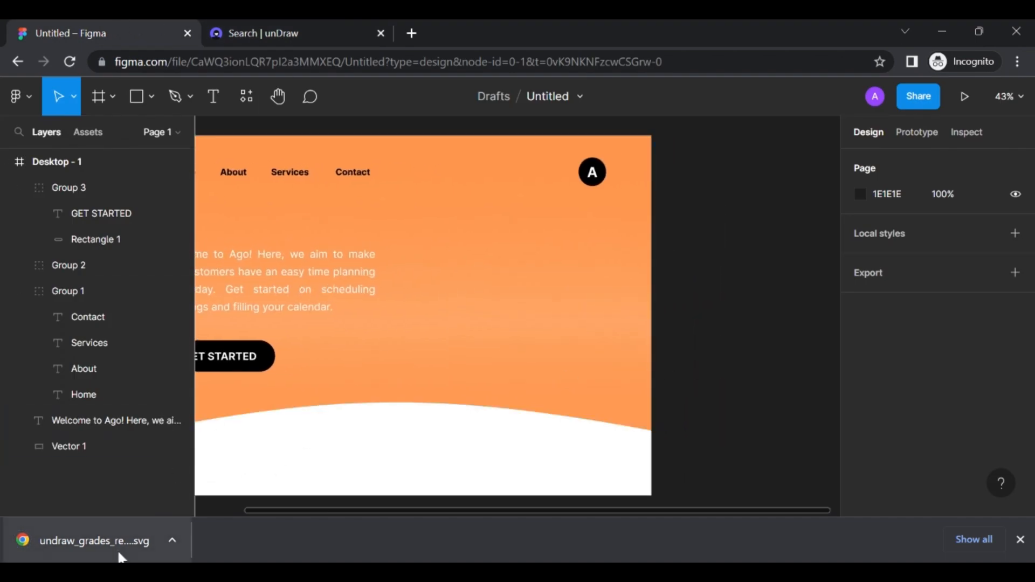
pyautogui.moveTo(186, 527); pyautogui.dragTo(729, 299)
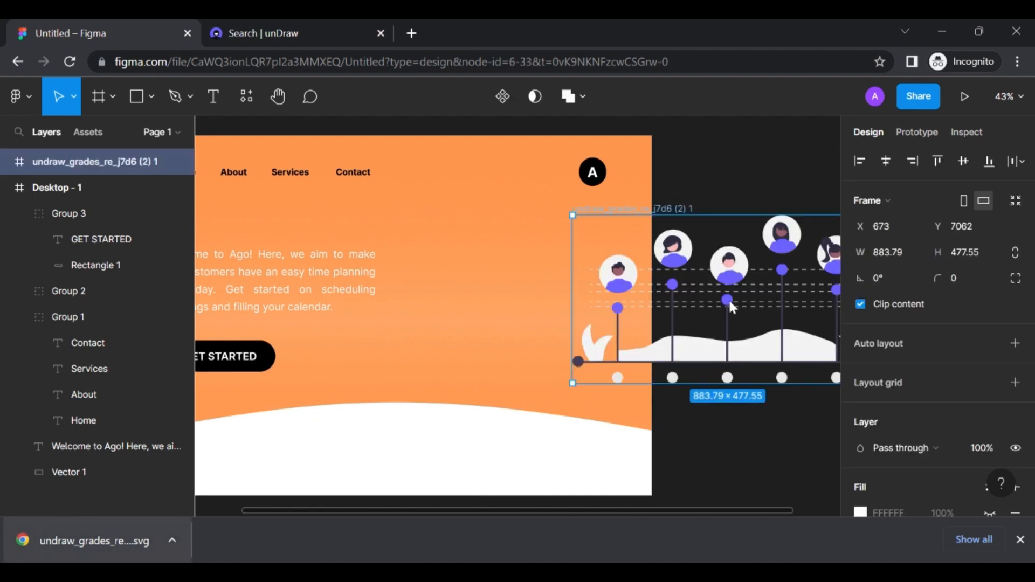
pyautogui.click(1018, 540)
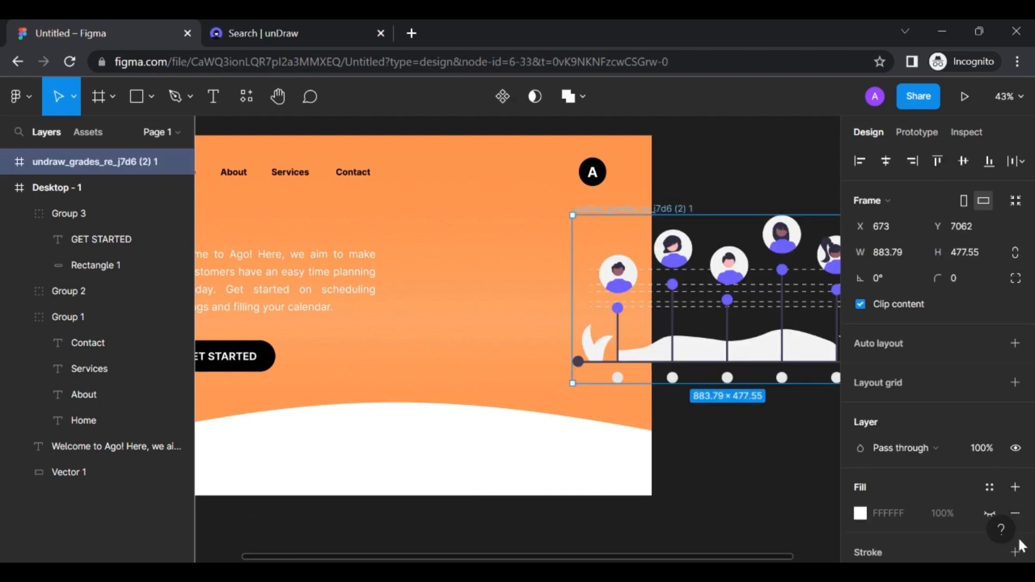
# Resize the illustration to 681×368 and place it inside Desktop - 1 beside the welcome text
pyautogui.hscroll(10, 692, 383)
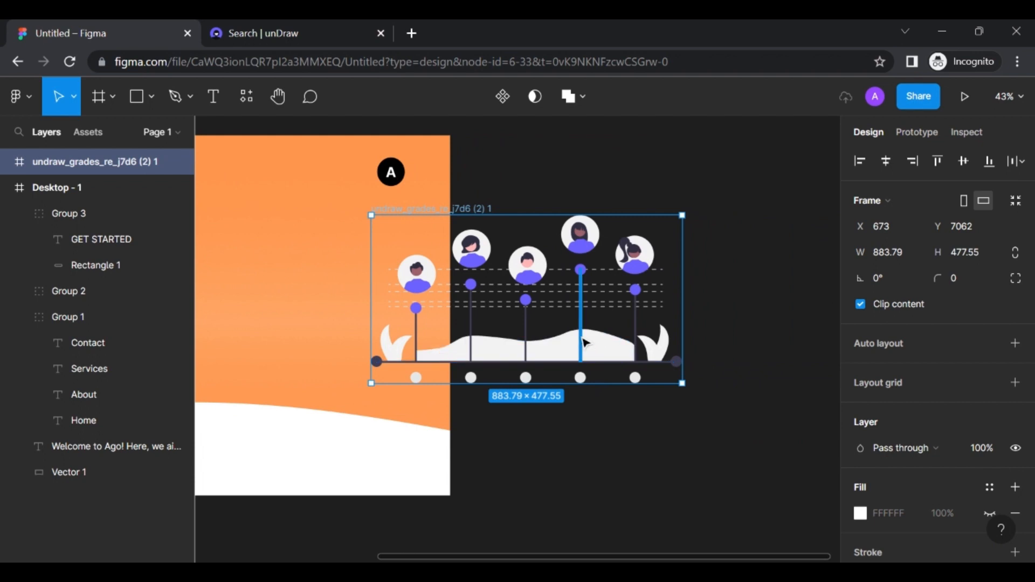
pyautogui.moveTo(476, 212); pyautogui.dragTo(587, 214)
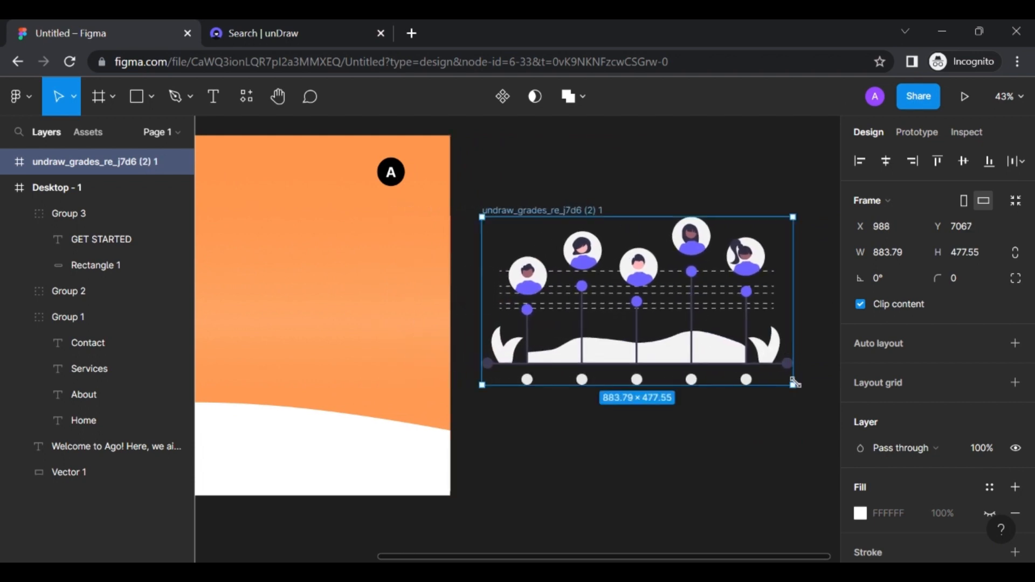
pyautogui.moveTo(792, 384); pyautogui.dragTo(717, 335)
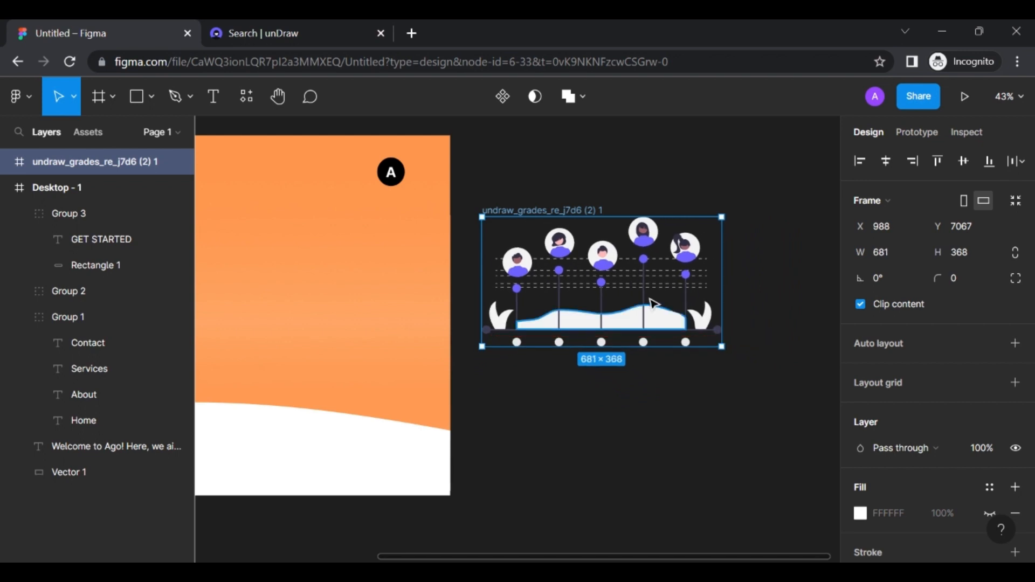
pyautogui.moveTo(577, 212); pyautogui.dragTo(288, 233)
pyautogui.hscroll(-2, 287, 232)
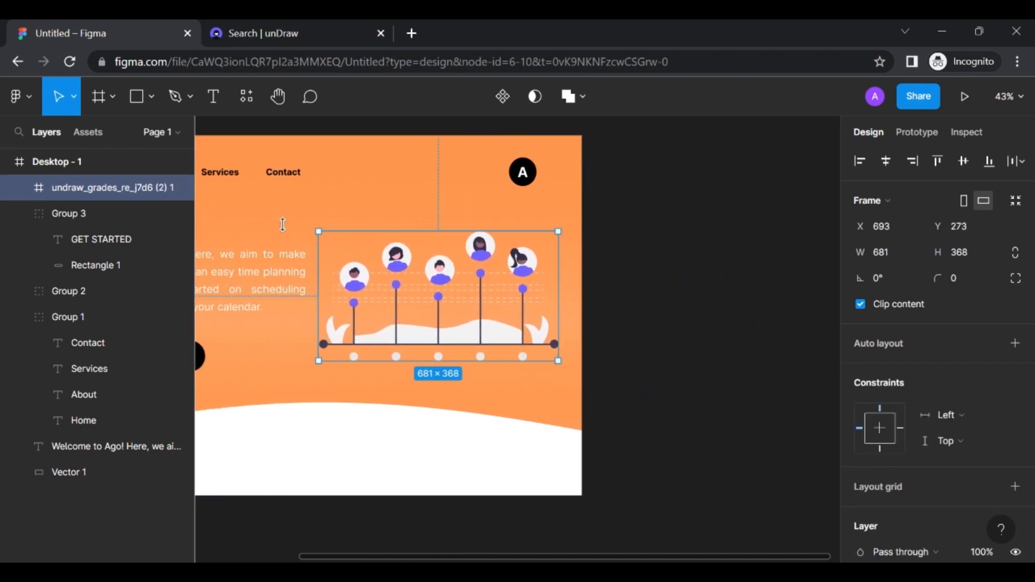
pyautogui.hscroll(-1, 337, 306)
pyautogui.hscroll(-2, 467, 302)
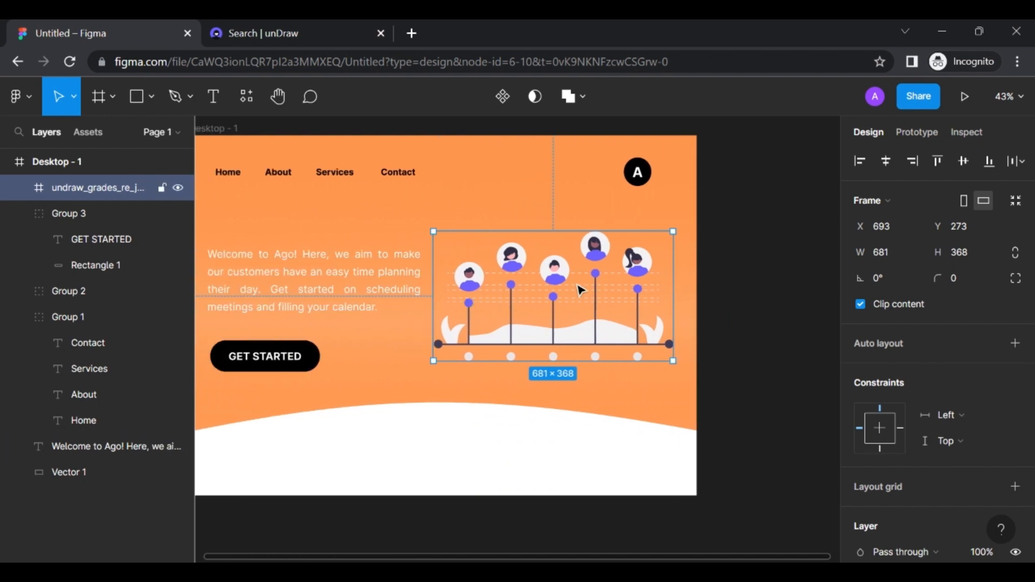
pyautogui.hscroll(-2, 580, 290)
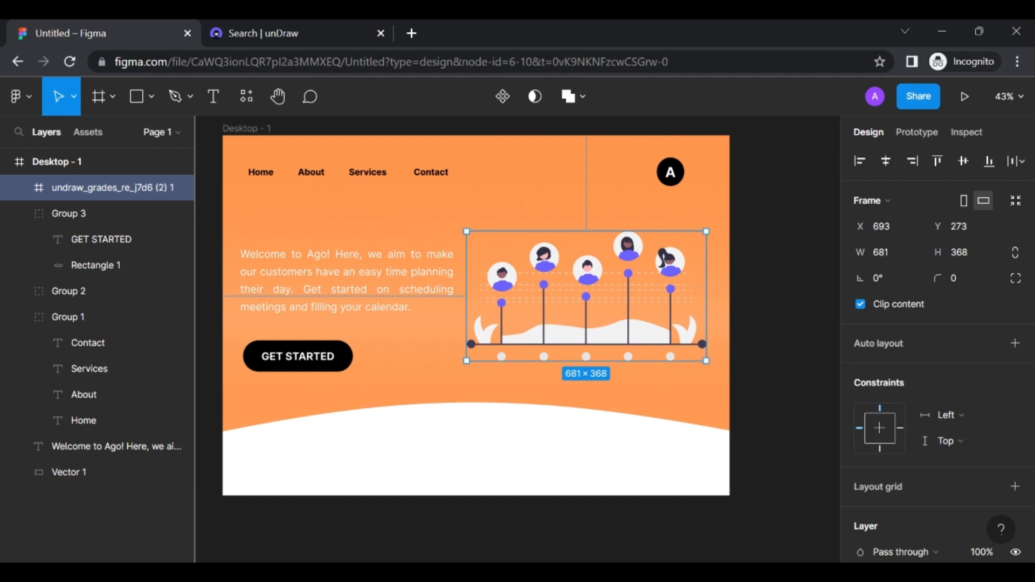
# Recolour the avatars' purple shirts to dark 1E1E1E
pyautogui.doubleClick(675, 277)
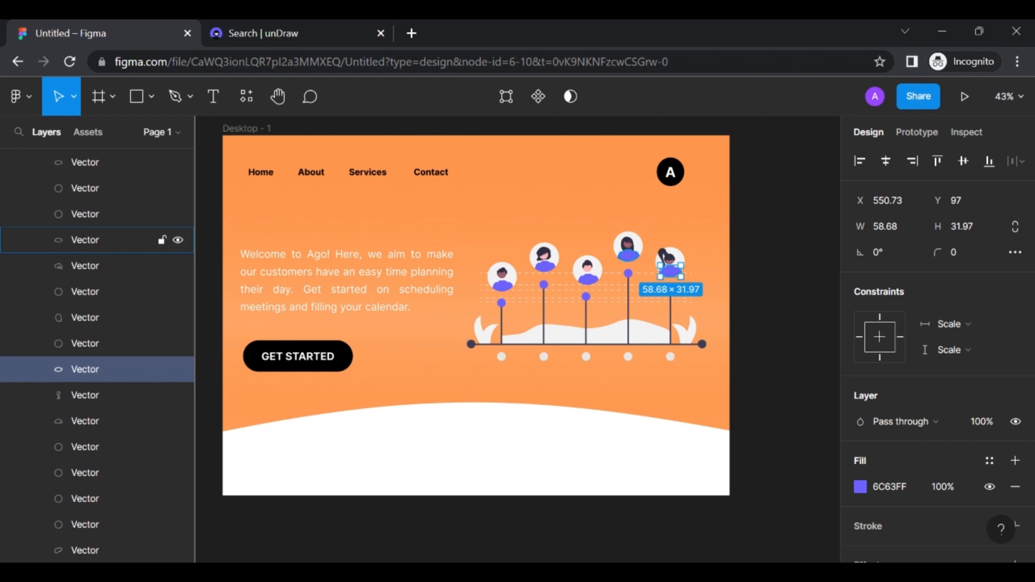
pyautogui.keyDown('shift'); pyautogui.click(108, 240); pyautogui.keyUp('shift')
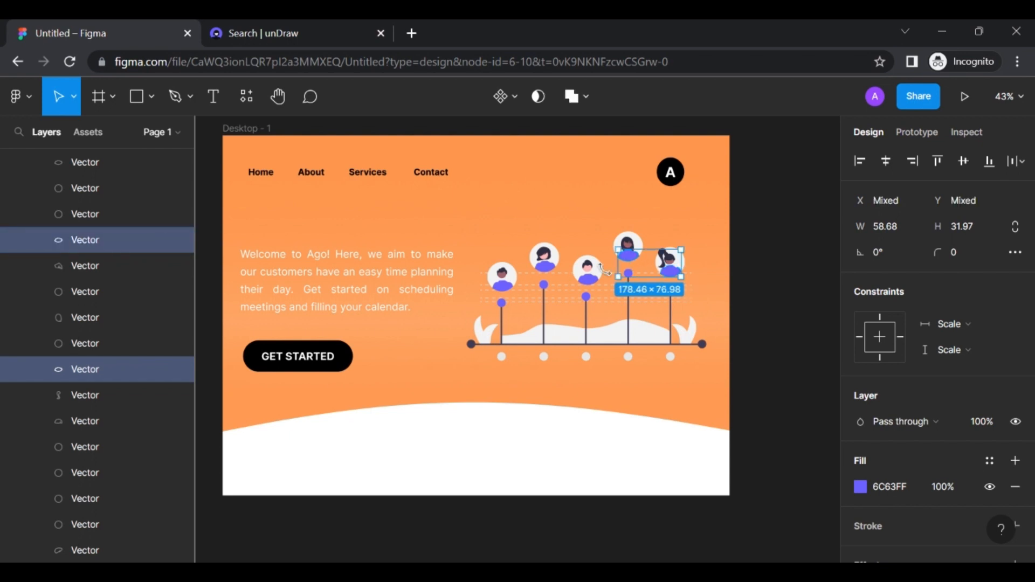
pyautogui.keyDown('shift'); pyautogui.click(590, 282); pyautogui.keyUp('shift')
pyautogui.keyDown('shift'); pyautogui.click(547, 271); pyautogui.keyUp('shift')
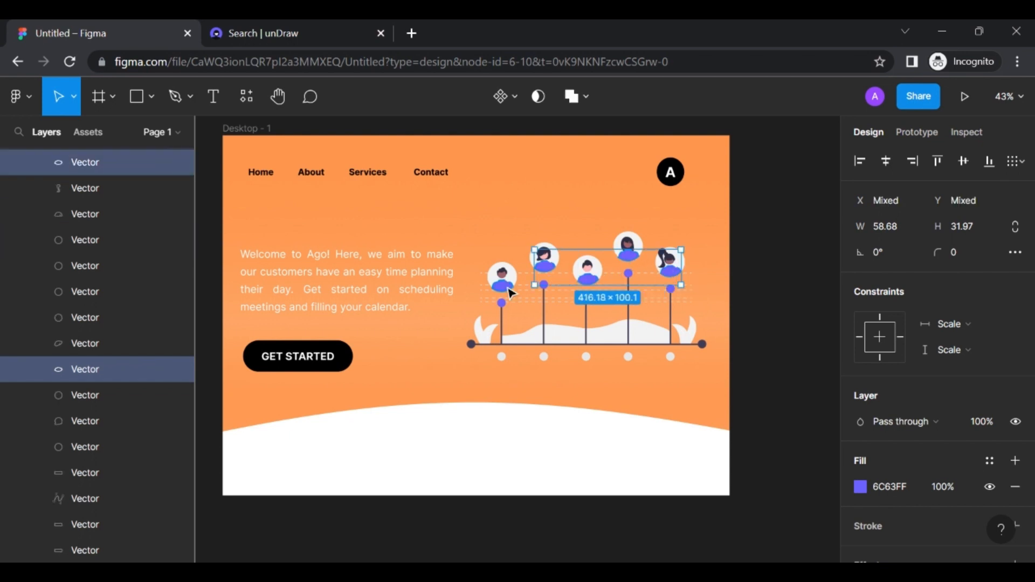
pyautogui.keyDown('shift'); pyautogui.click(504, 287); pyautogui.keyUp('shift')
pyautogui.scroll(-3, 917, 323)
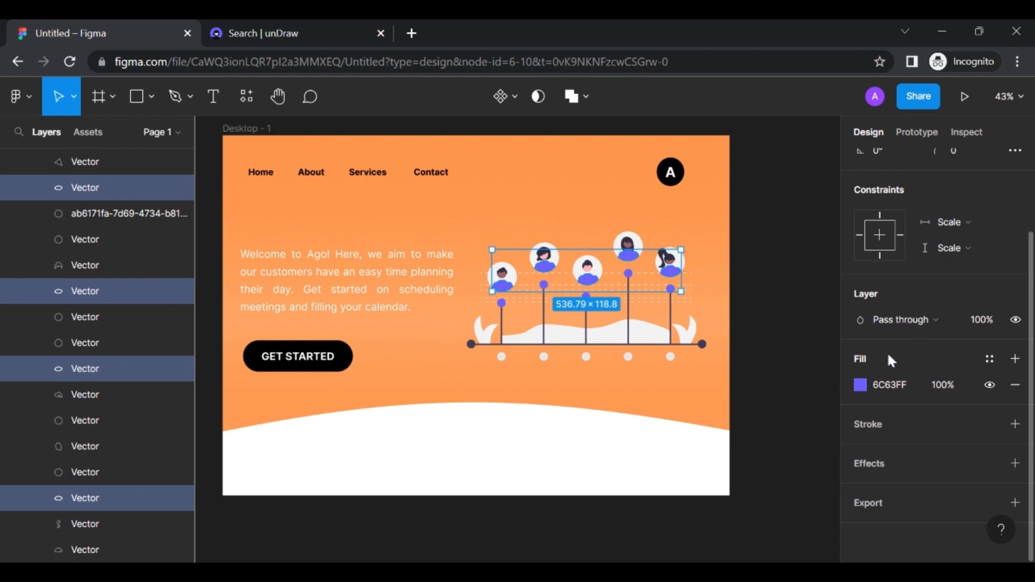
pyautogui.click(861, 384)
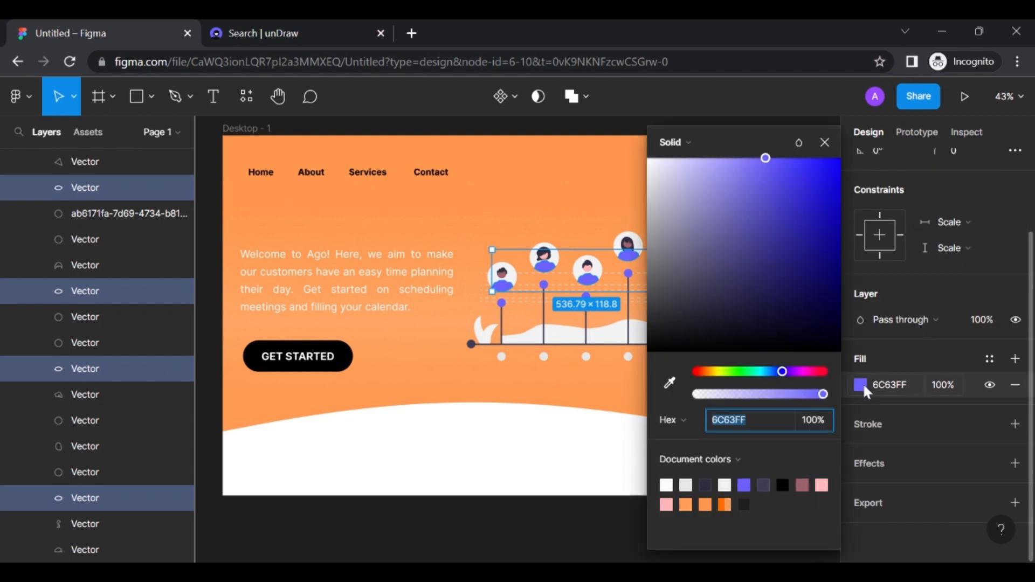
pyautogui.click(744, 504)
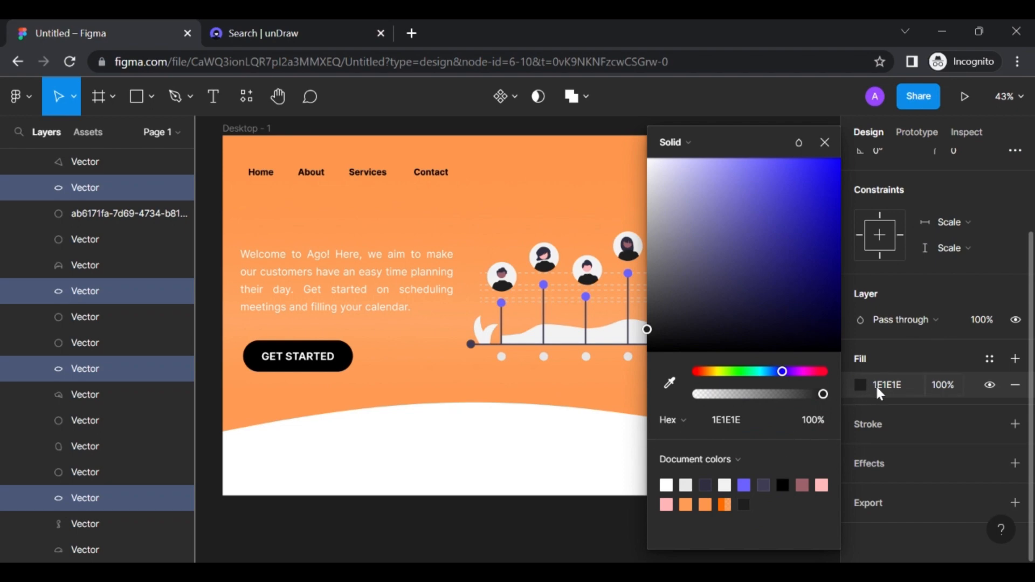
pyautogui.click(596, 397)
# Recolour the five purple chart dots from 6C63FF to dark 3F3D56, then deselect
pyautogui.hscroll(1, 600, 396)
pyautogui.scroll(2, 602, 397)
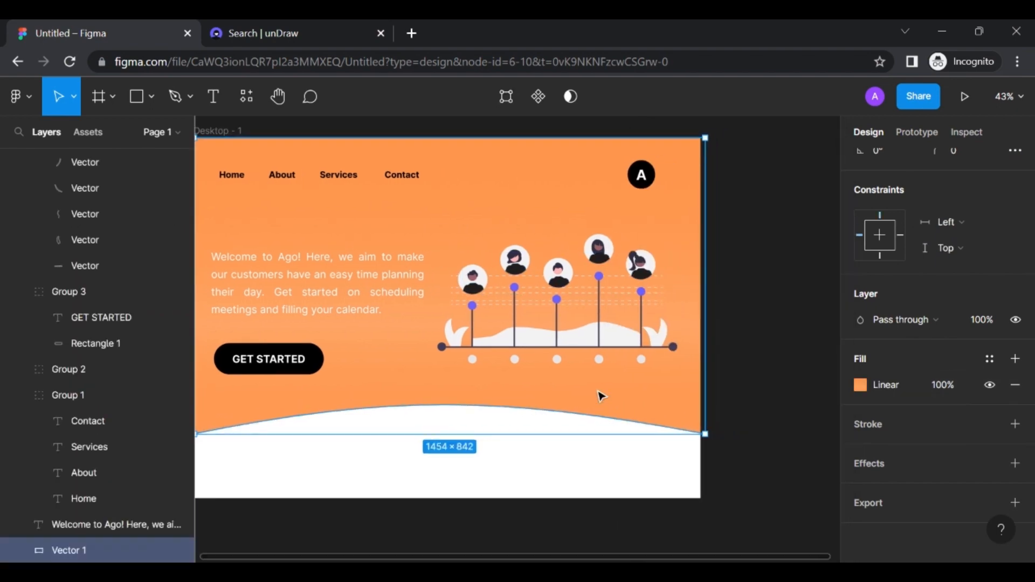
pyautogui.hscroll(-1, 601, 397)
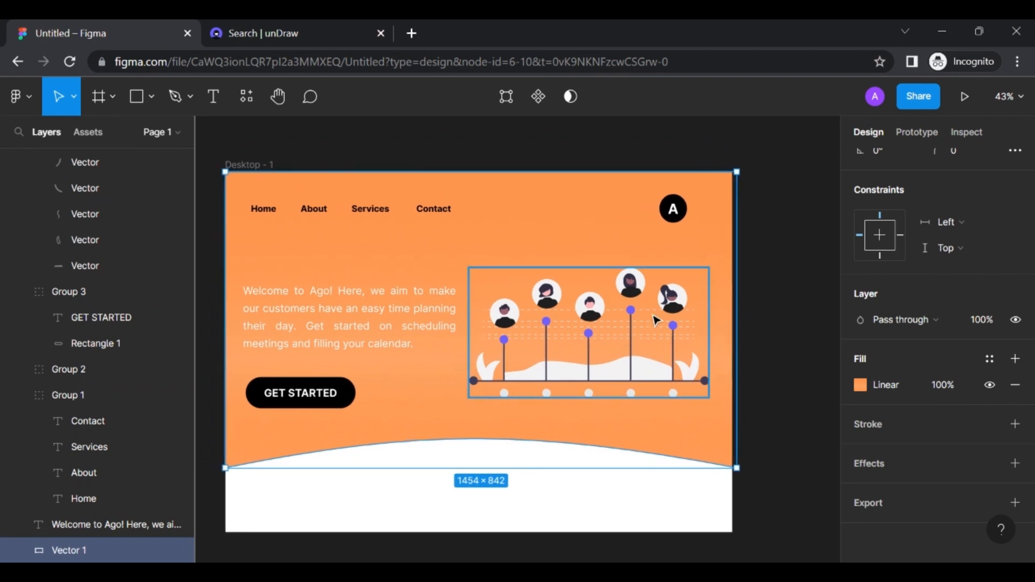
pyautogui.doubleClick(673, 326)
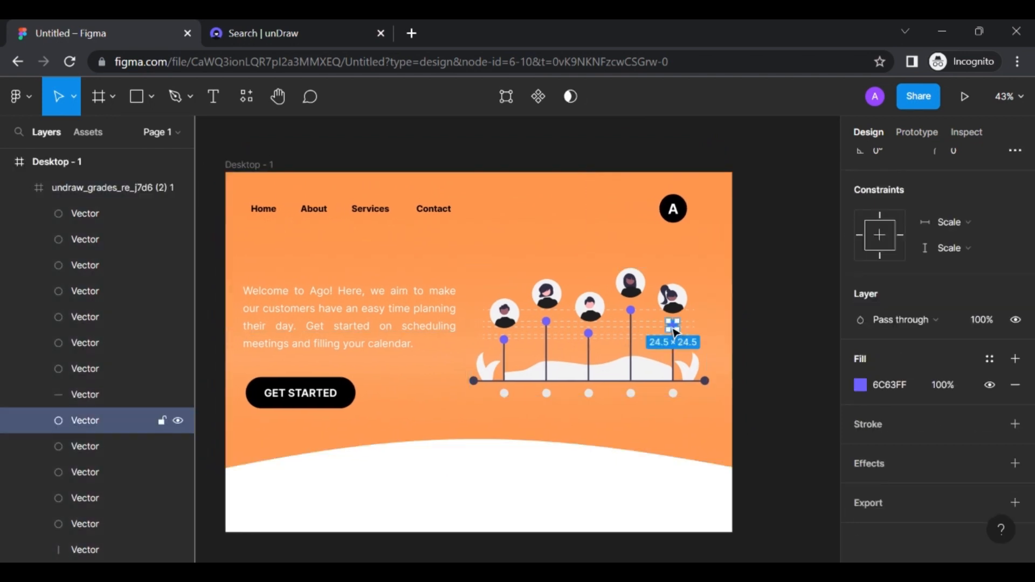
pyautogui.keyDown('shift'); pyautogui.click(631, 314); pyautogui.keyUp('shift')
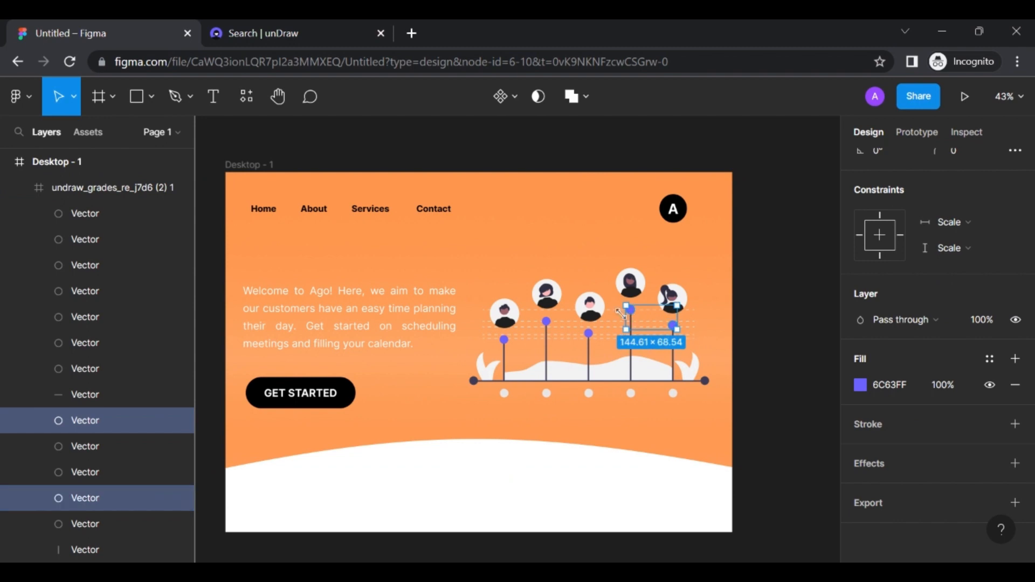
pyautogui.keyDown('shift'); pyautogui.click(589, 333); pyautogui.keyUp('shift')
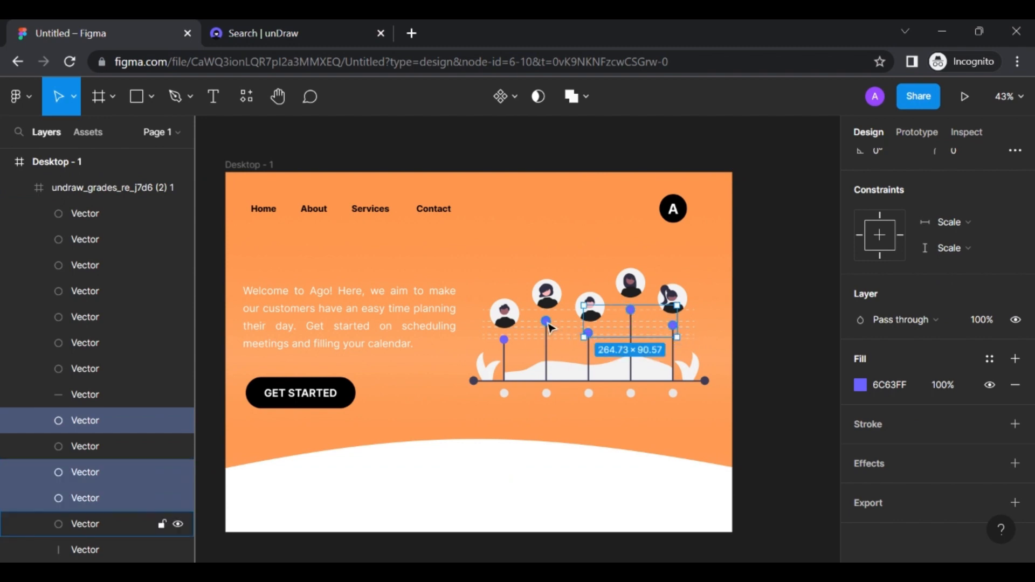
pyautogui.keyDown('shift'); pyautogui.click(545, 322); pyautogui.keyUp('shift')
pyautogui.keyDown('shift'); pyautogui.click(503, 338); pyautogui.keyUp('shift')
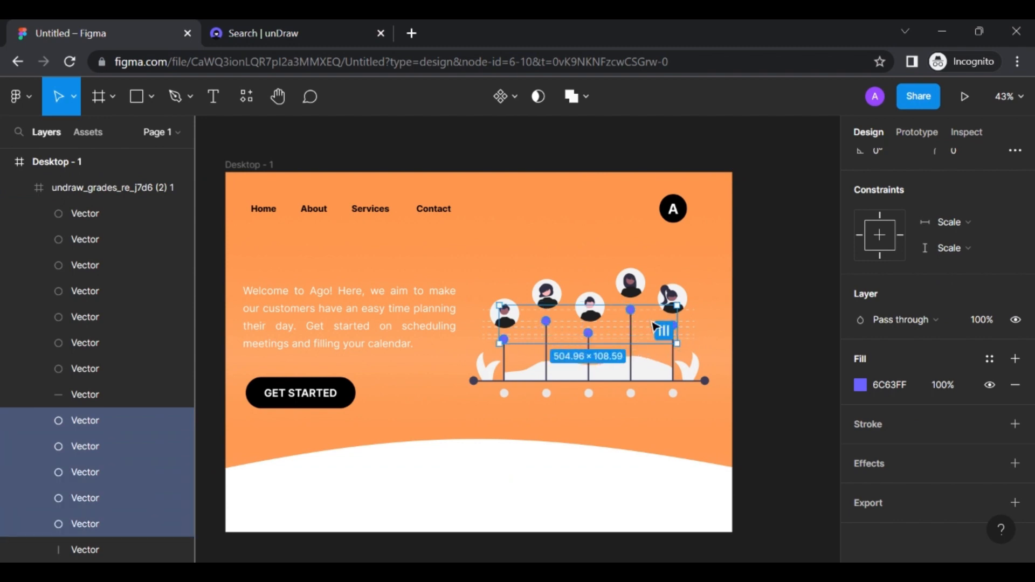
pyautogui.scroll(-3, 824, 349)
pyautogui.click(861, 384)
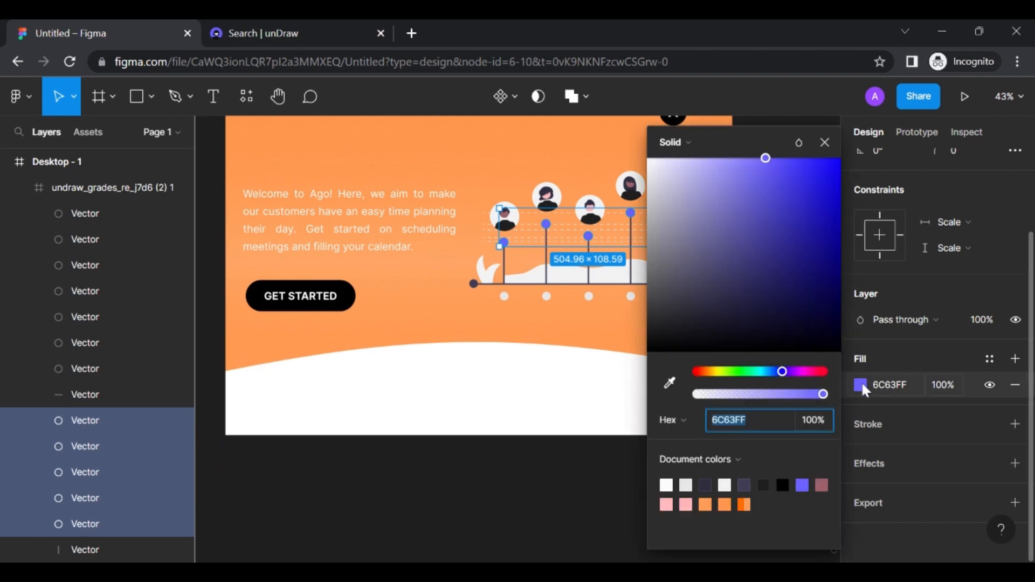
pyautogui.click(744, 485)
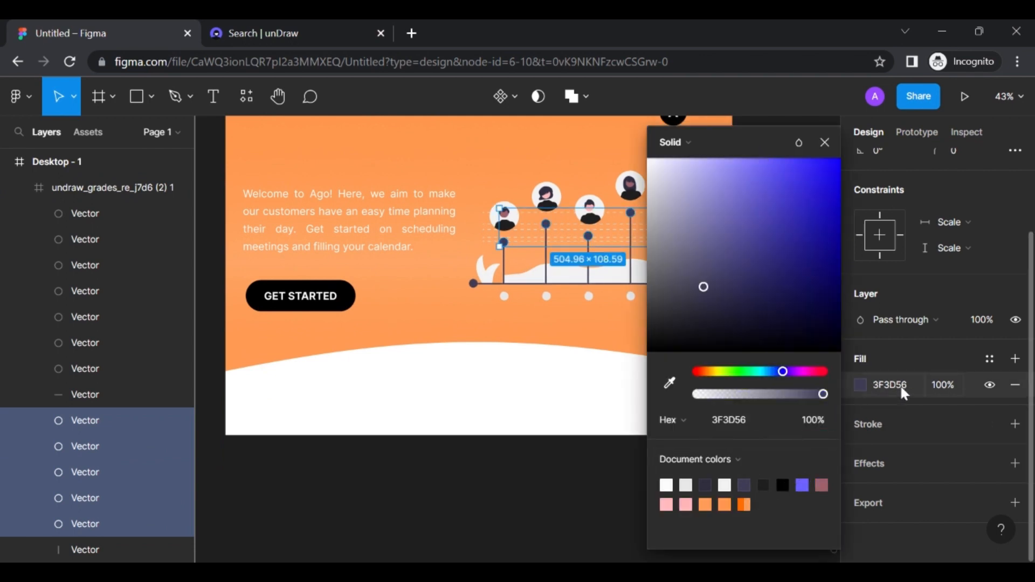
pyautogui.click(612, 335)
pyautogui.scroll(3, 612, 335)
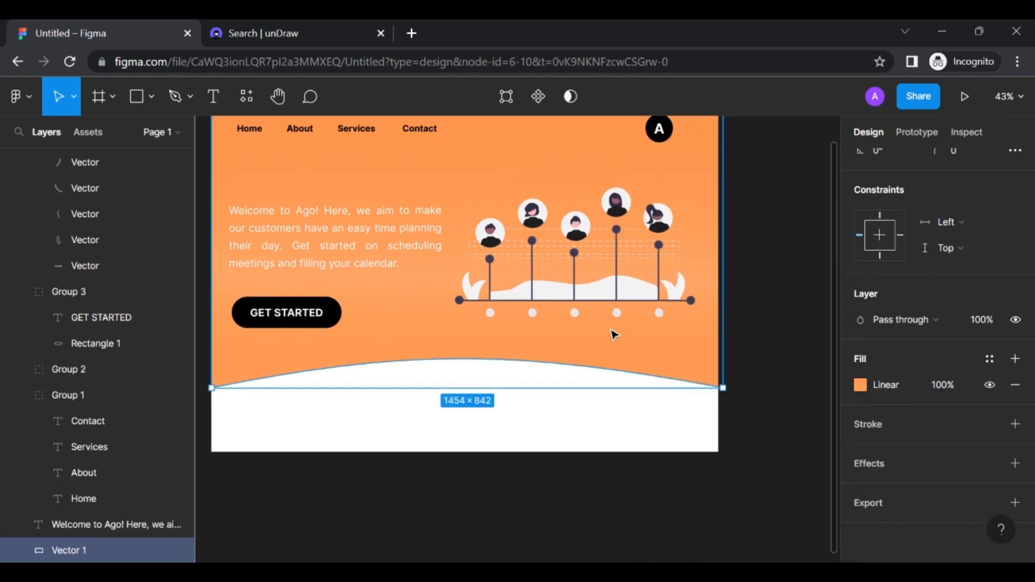
pyautogui.scroll(2, 613, 334)
pyautogui.click(739, 322)
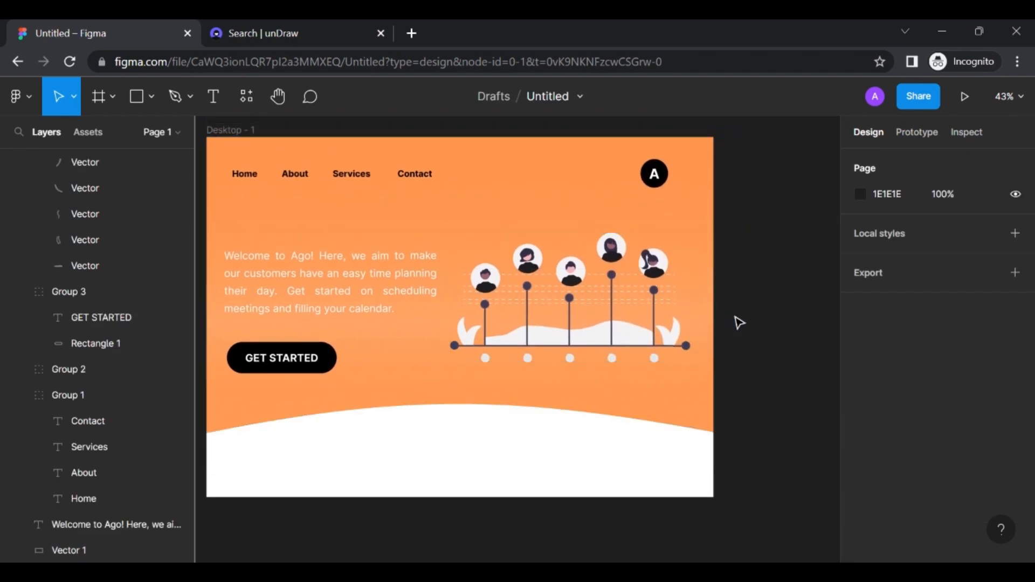
# Zoom to about 249% on the plant's pale leaves and select the left leaf
pyautogui.hscroll(-3, 739, 323)
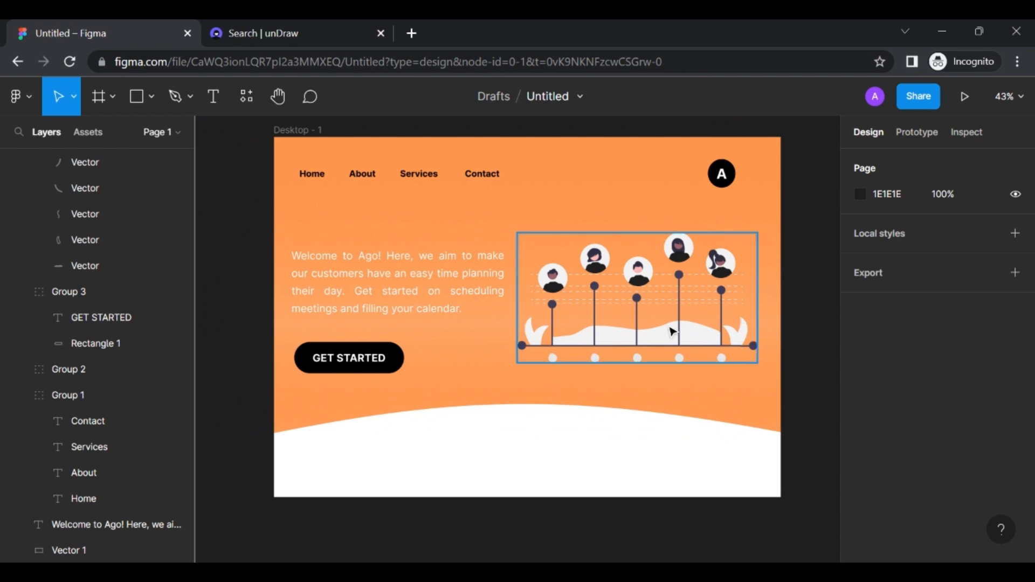
pyautogui.scroll(5, 566, 345)
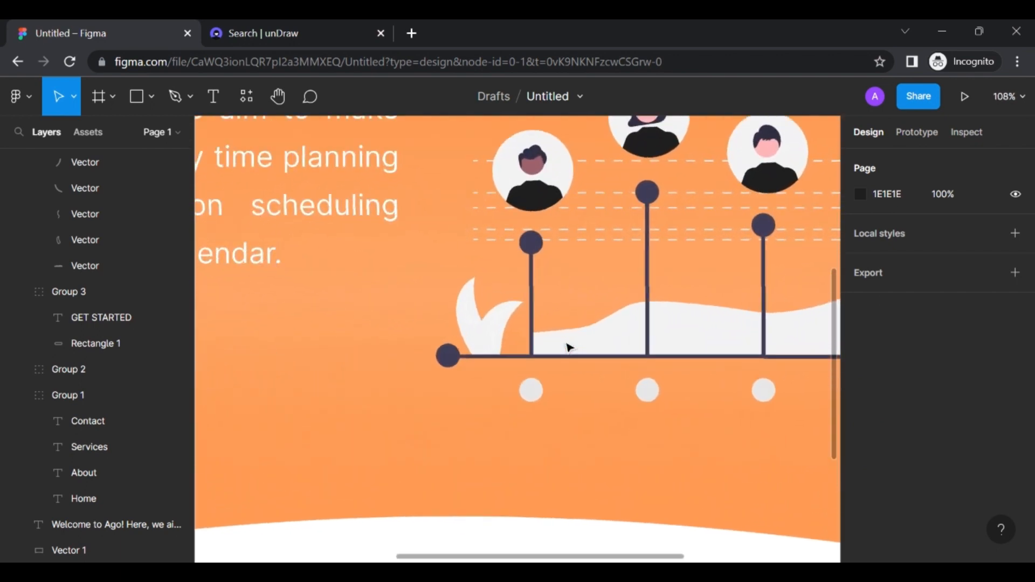
pyautogui.scroll(5, 567, 346)
pyautogui.hscroll(-3, 567, 346)
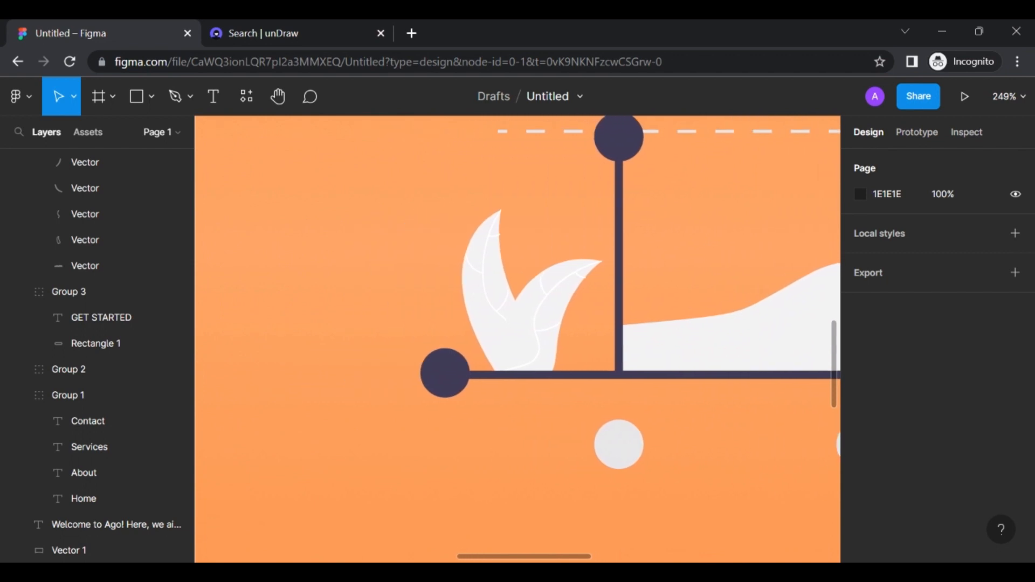
pyautogui.click(492, 285)
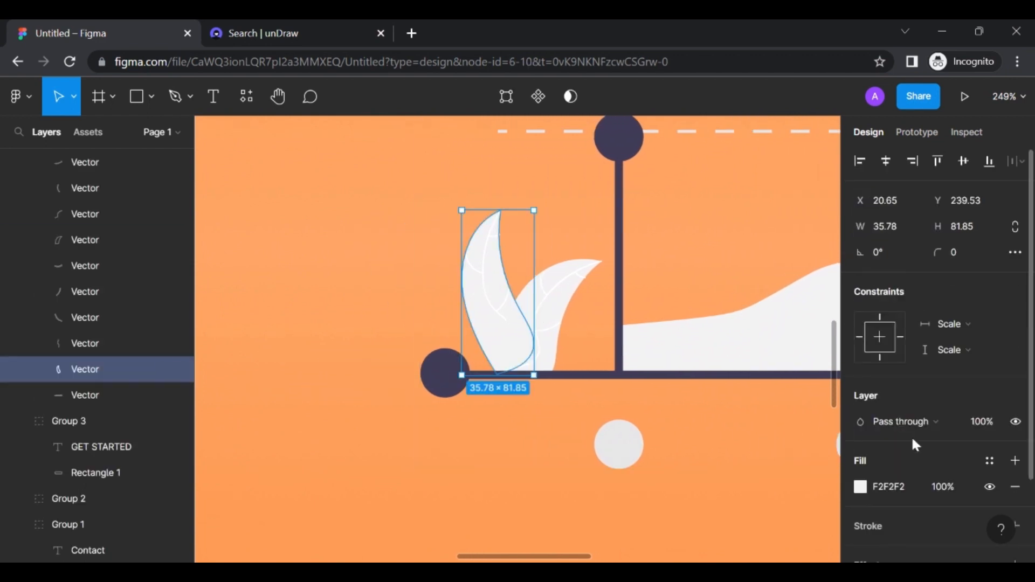
pyautogui.scroll(-2, 915, 440)
# Change both pale F2F2F2 leaves to green 608E58
pyautogui.click(861, 420)
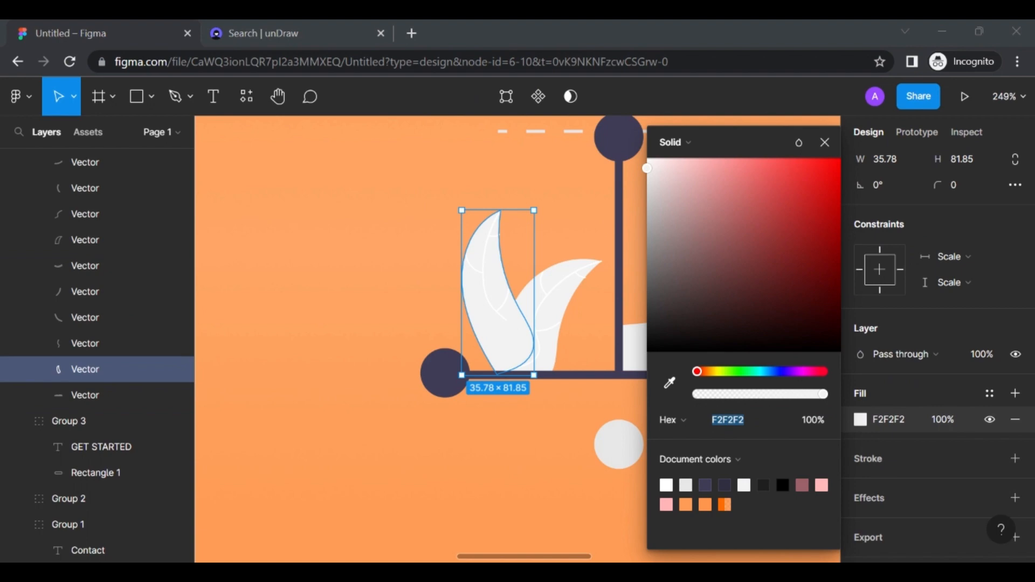
pyautogui.click(752, 424)
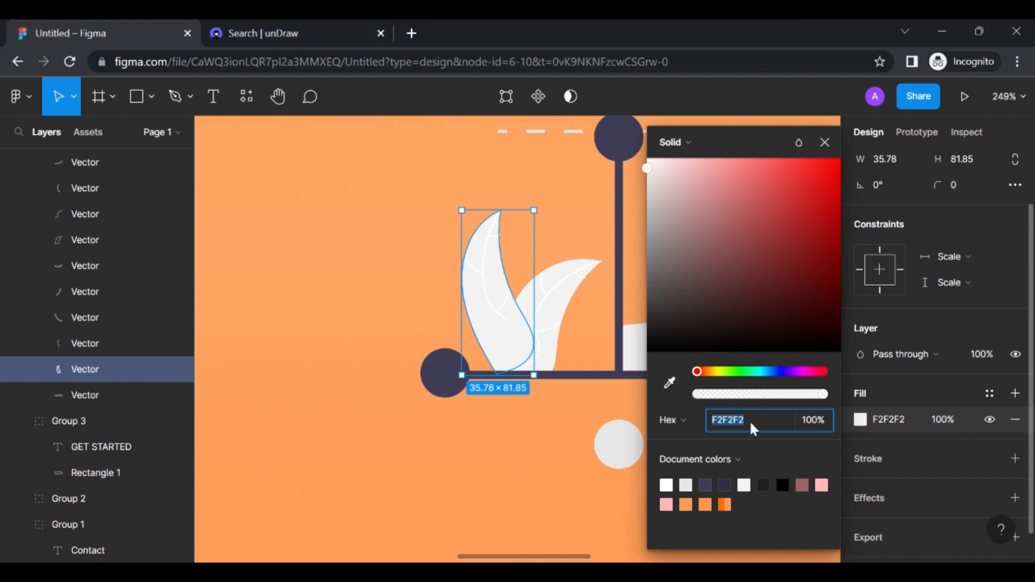
pyautogui.write('608E58')
pyautogui.press('Return')
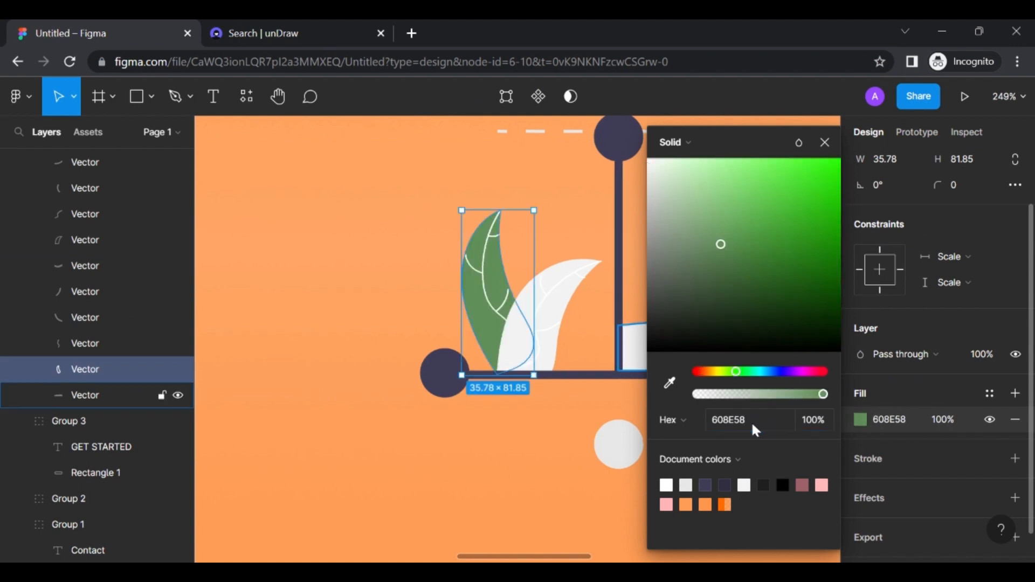
pyautogui.click(561, 296)
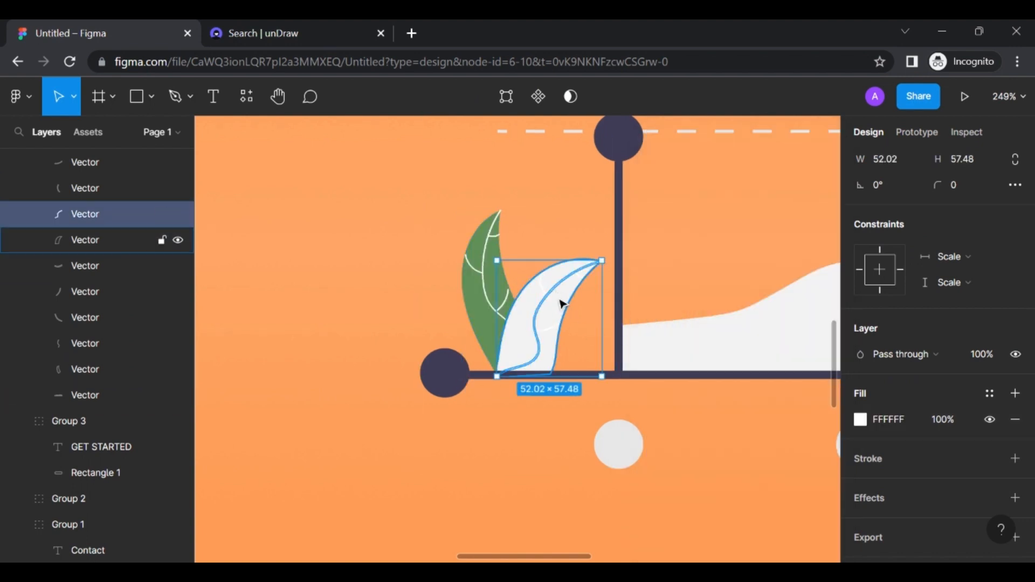
pyautogui.click(561, 300)
pyautogui.click(861, 419)
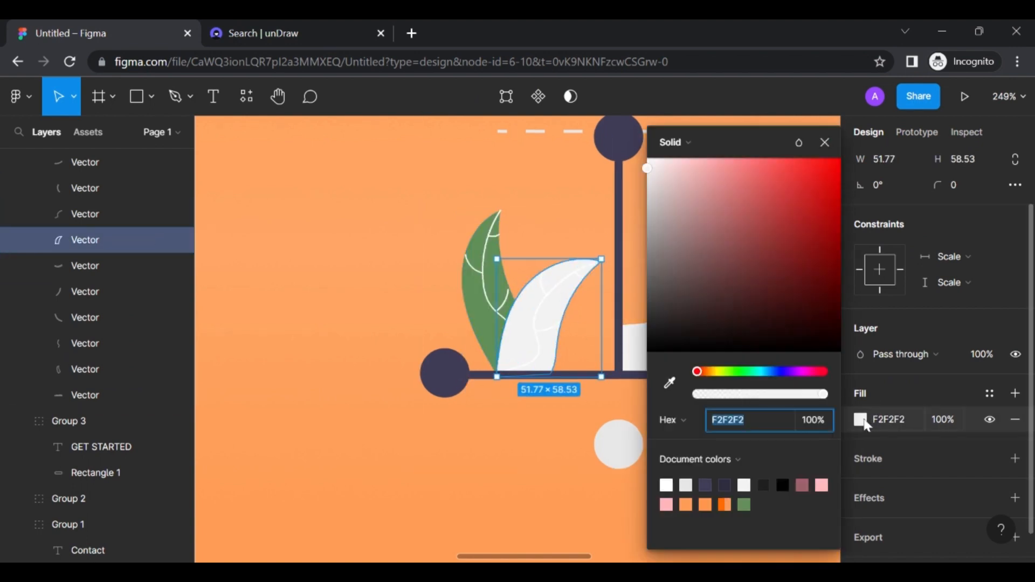
pyautogui.click(743, 503)
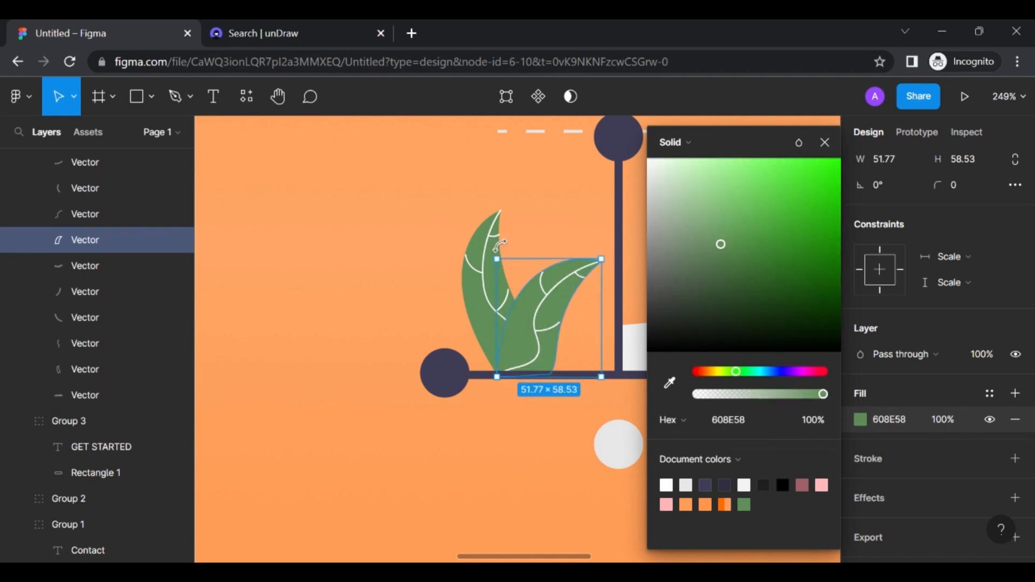
# Select the white vein vectors on both leaves
pyautogui.click(494, 237)
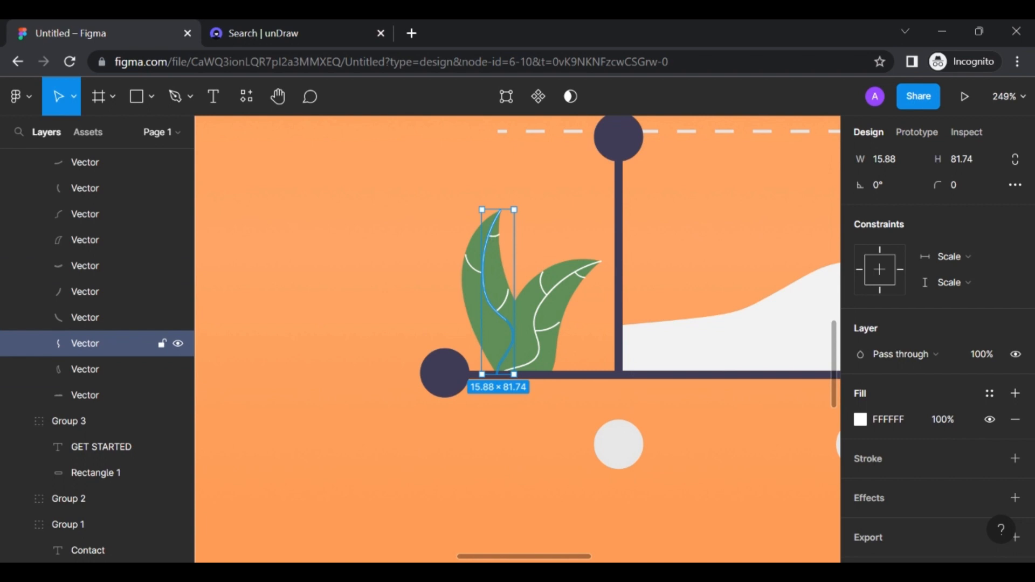
pyautogui.keyDown('shift'); pyautogui.click(474, 271); pyautogui.keyUp('shift')
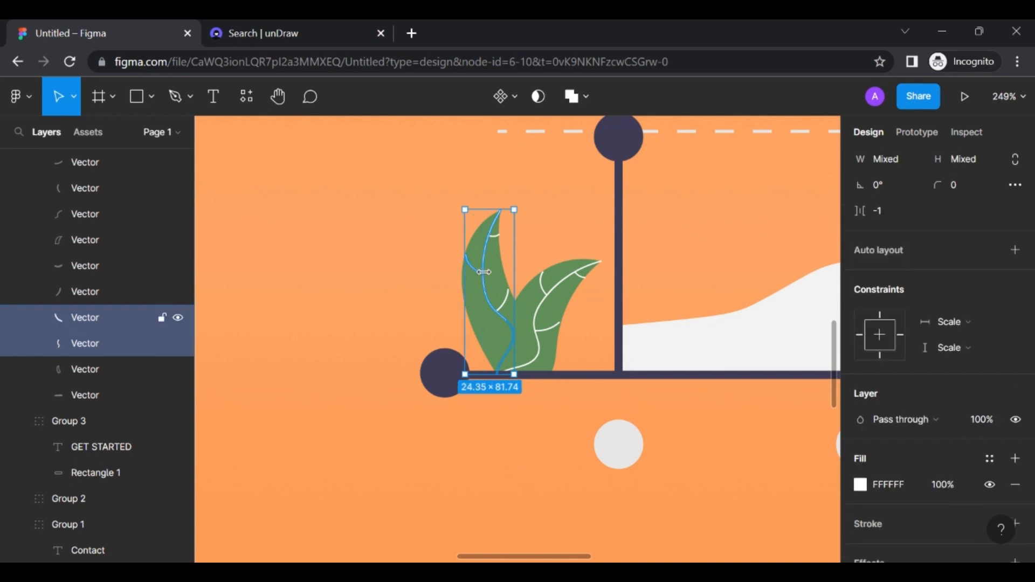
pyautogui.keyDown('shift'); pyautogui.click(509, 306); pyautogui.keyUp('shift')
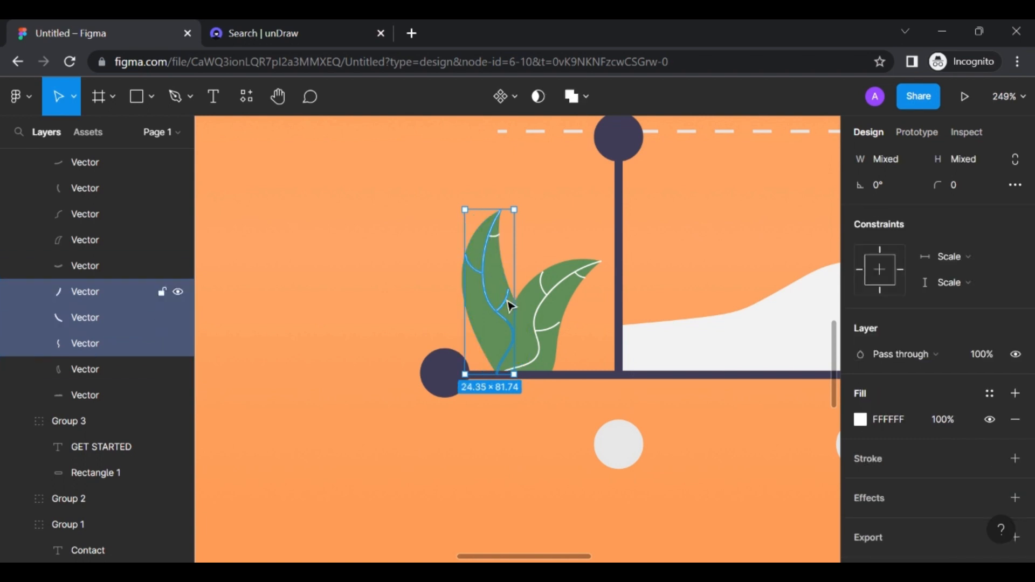
pyautogui.keyDown('shift'); pyautogui.click(543, 313); pyautogui.keyUp('shift')
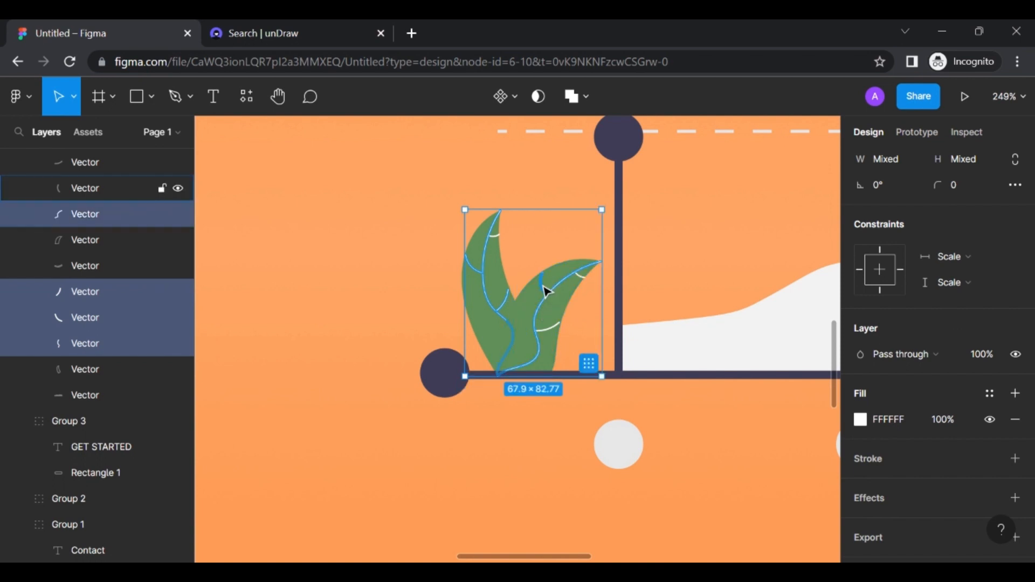
pyautogui.keyDown('shift'); pyautogui.click(546, 291); pyautogui.keyUp('shift')
pyautogui.keyDown('shift'); pyautogui.click(583, 281); pyautogui.keyUp('shift')
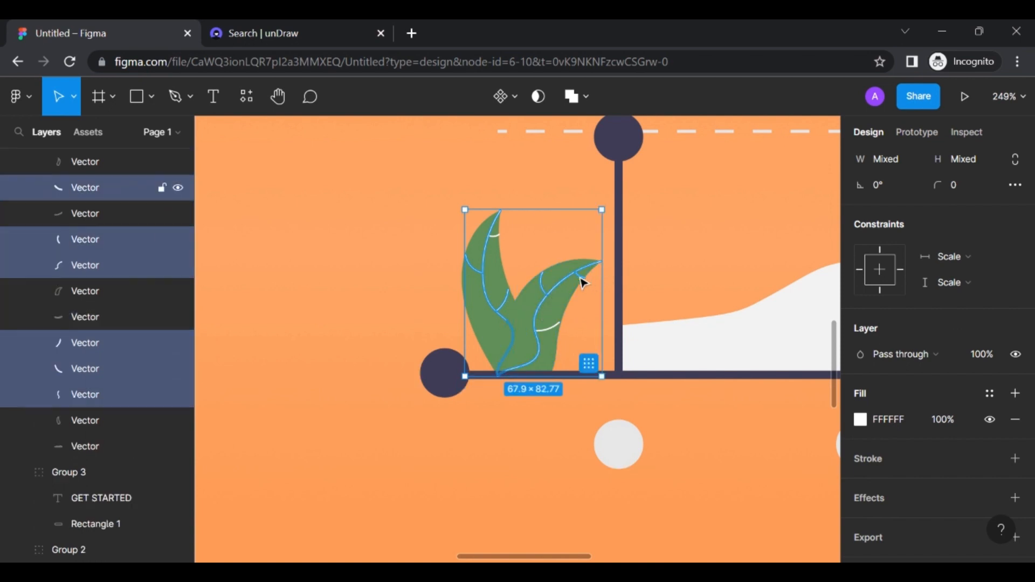
# Set the selected veins' fill to black 000000 at 25% opacity
pyautogui.keyDown('shift'); pyautogui.click(549, 327); pyautogui.keyUp('shift')
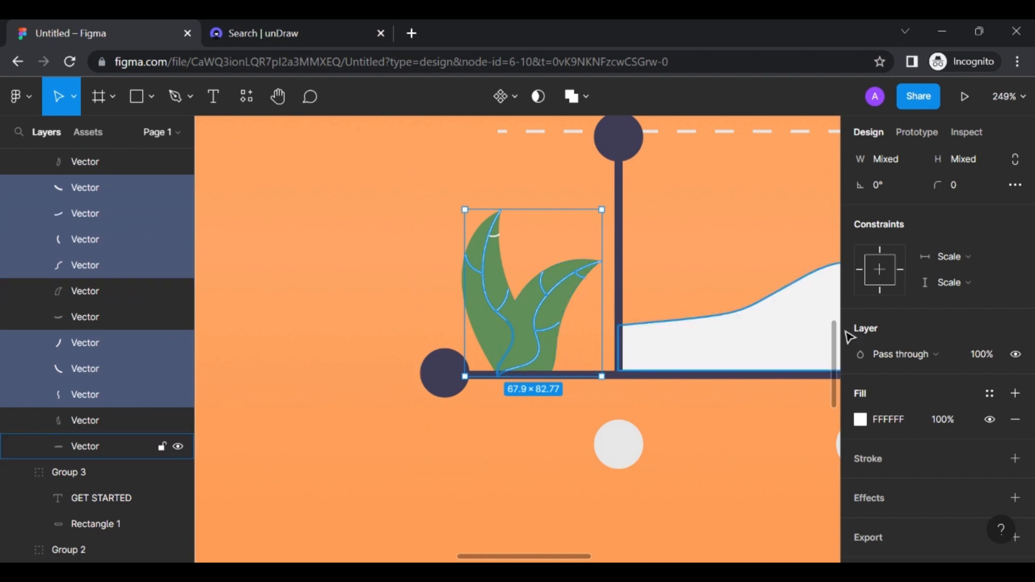
pyautogui.scroll(-1, 848, 336)
pyautogui.click(860, 385)
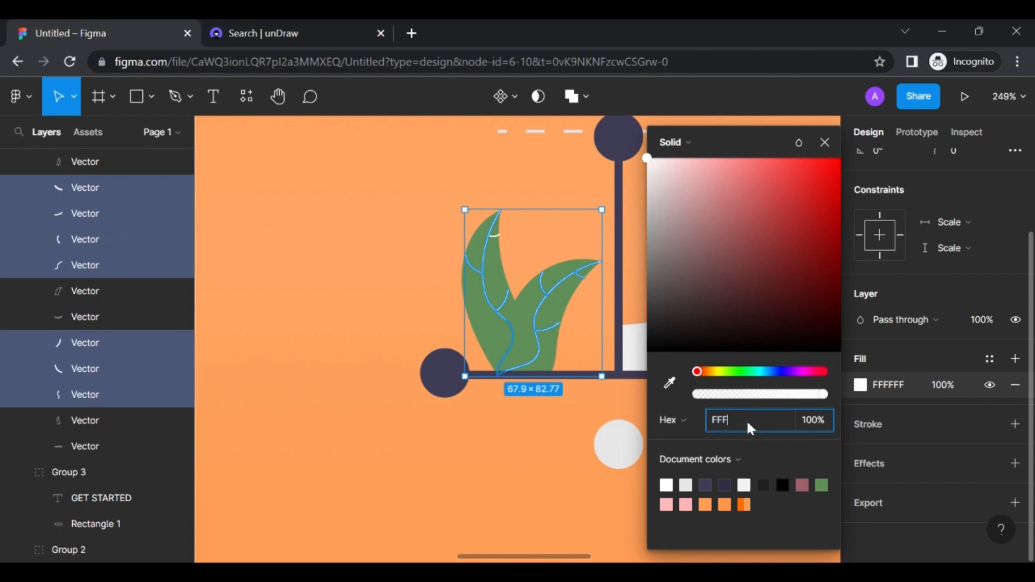
pyautogui.press('BackSpace')
pyautogui.press('BackSpace')
pyautogui.press('BackSpace')
pyautogui.write('000')
pyautogui.click(807, 419)
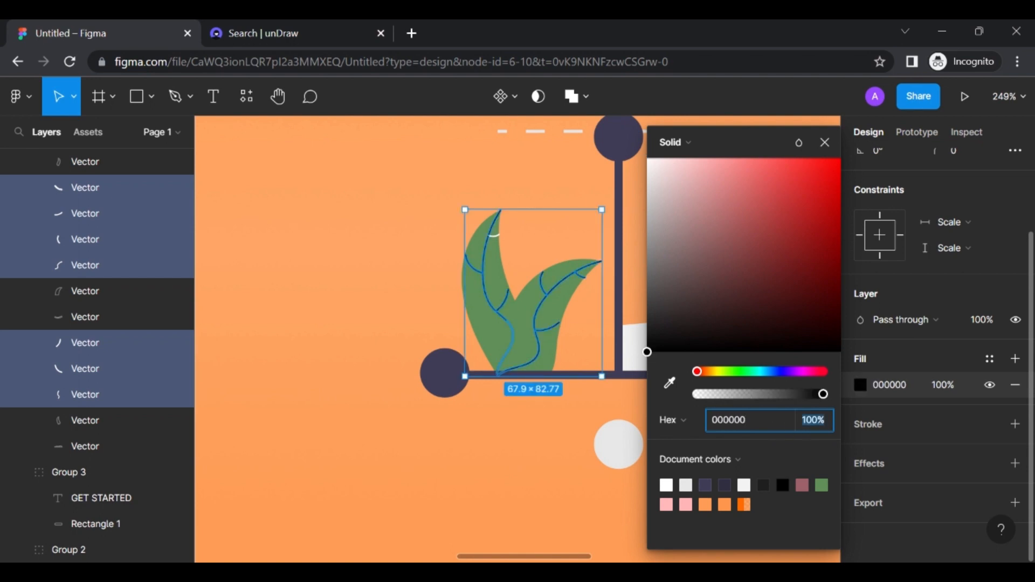
pyautogui.write('25')
pyautogui.press('Return')
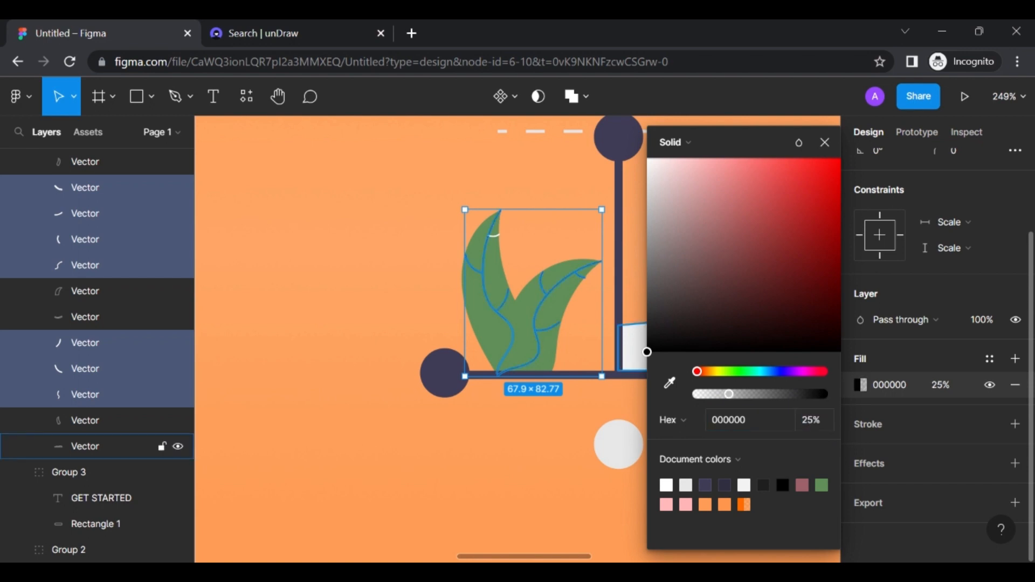
pyautogui.click(554, 443)
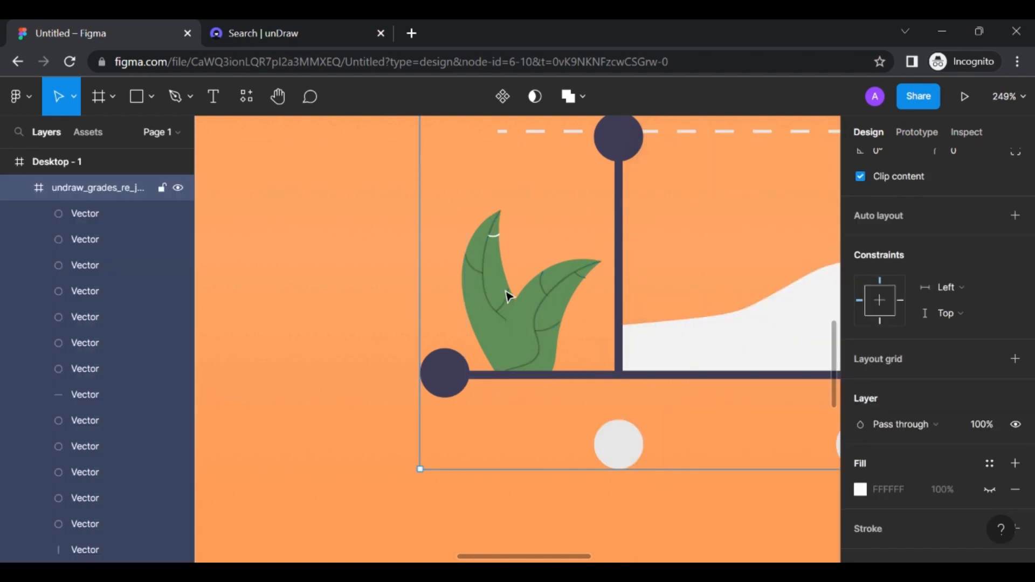
# Give the small remaining vein the same 25% black, then bring the right plant into view
pyautogui.click(496, 237)
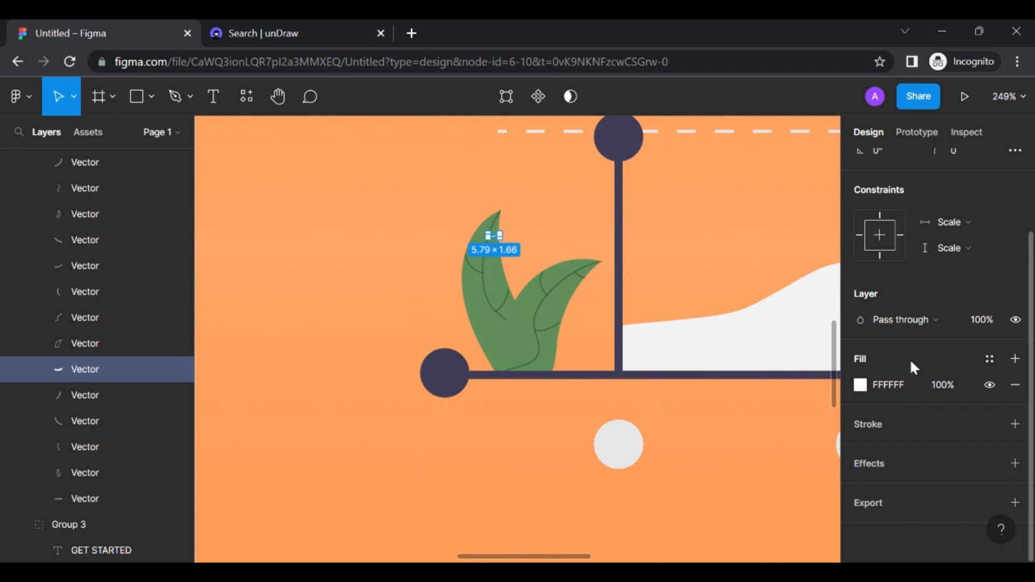
pyautogui.click(860, 384)
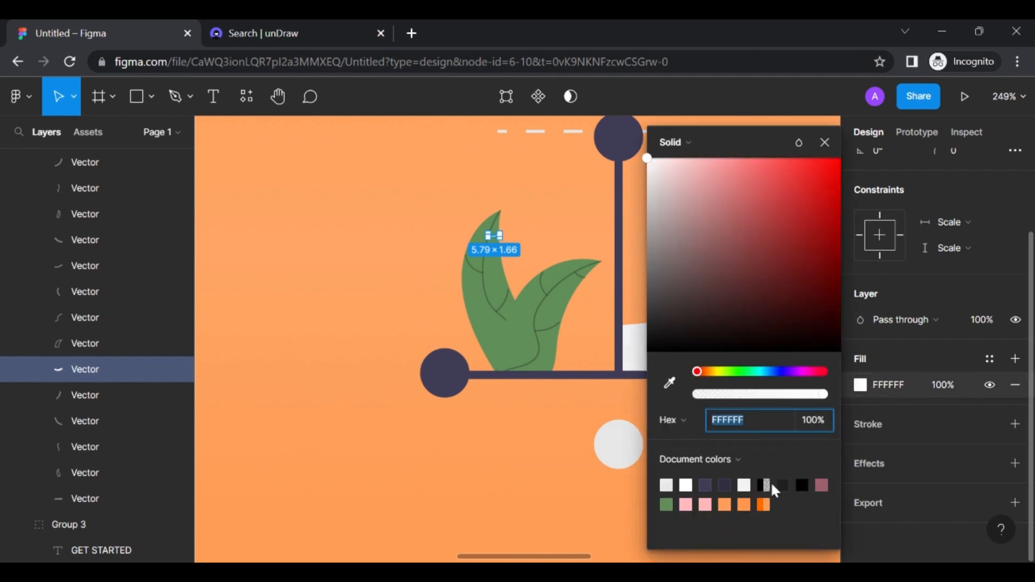
pyautogui.click(766, 484)
pyautogui.hscroll(10, 521, 418)
pyautogui.scroll(-2, 522, 419)
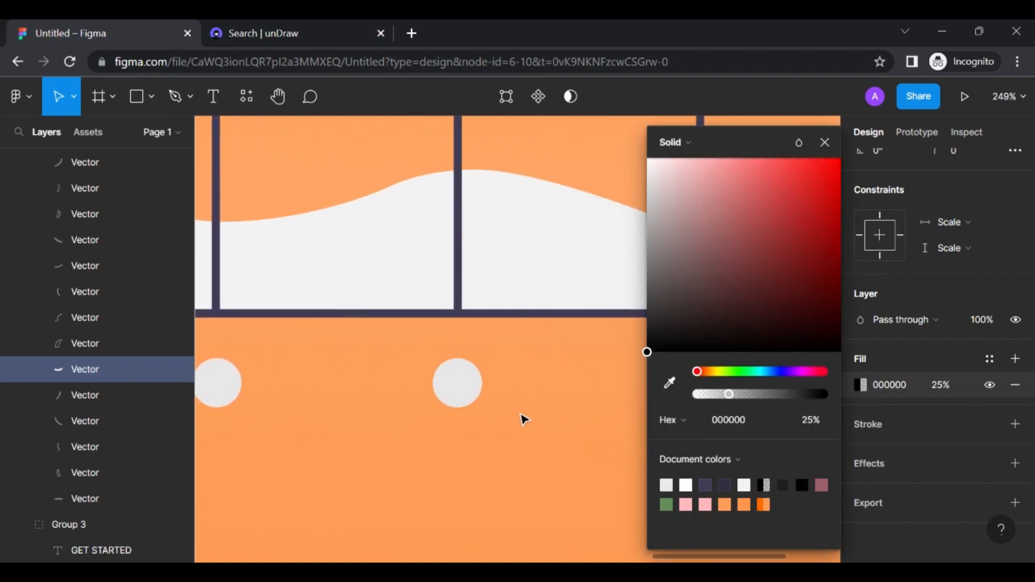
pyautogui.scroll(2, 522, 418)
pyautogui.hscroll(-3, 521, 418)
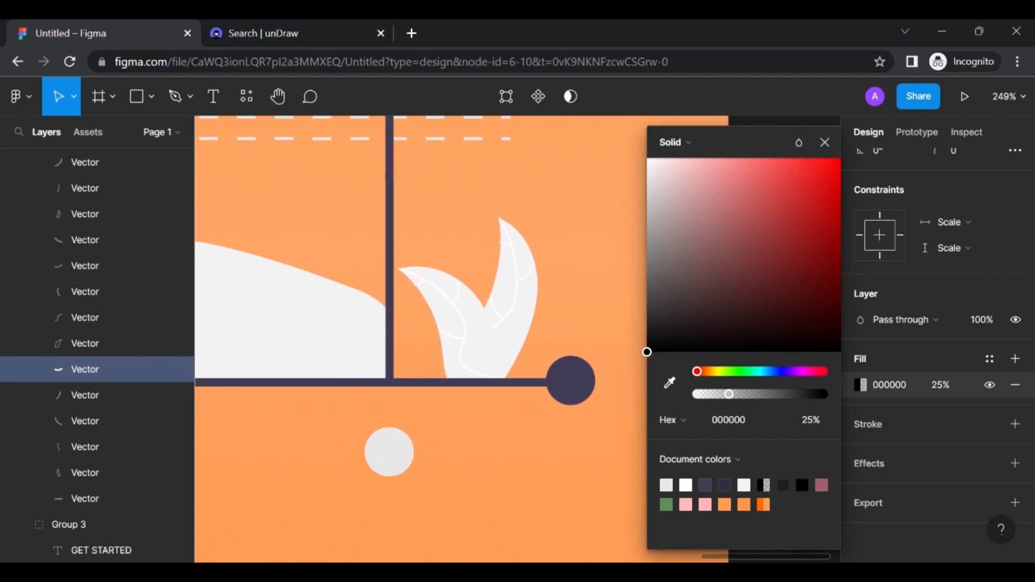
# Fill the right plant's two pale leaves with green 608E58
pyautogui.click(522, 324)
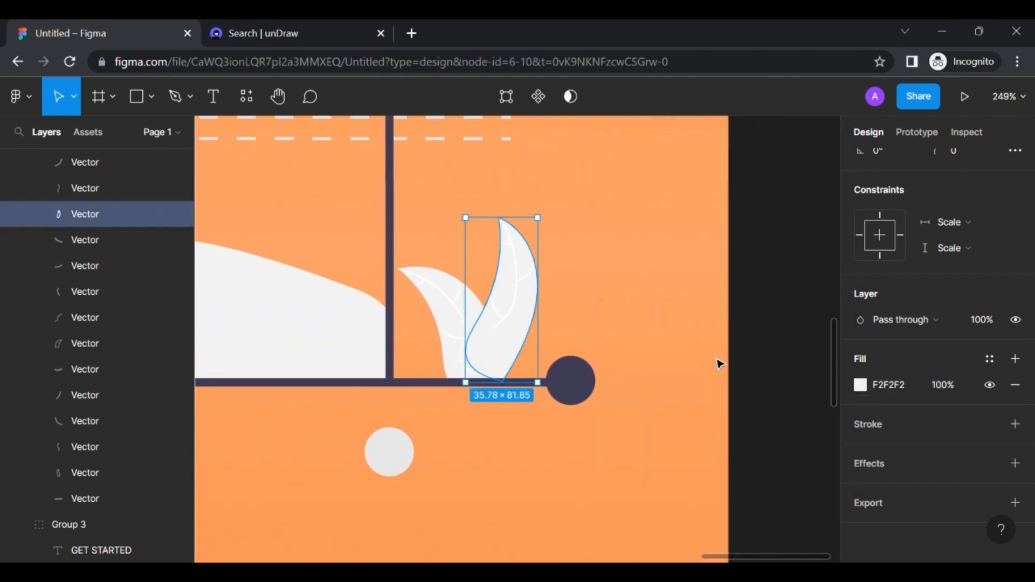
pyautogui.keyDown('shift'); pyautogui.click(456, 317); pyautogui.keyUp('shift')
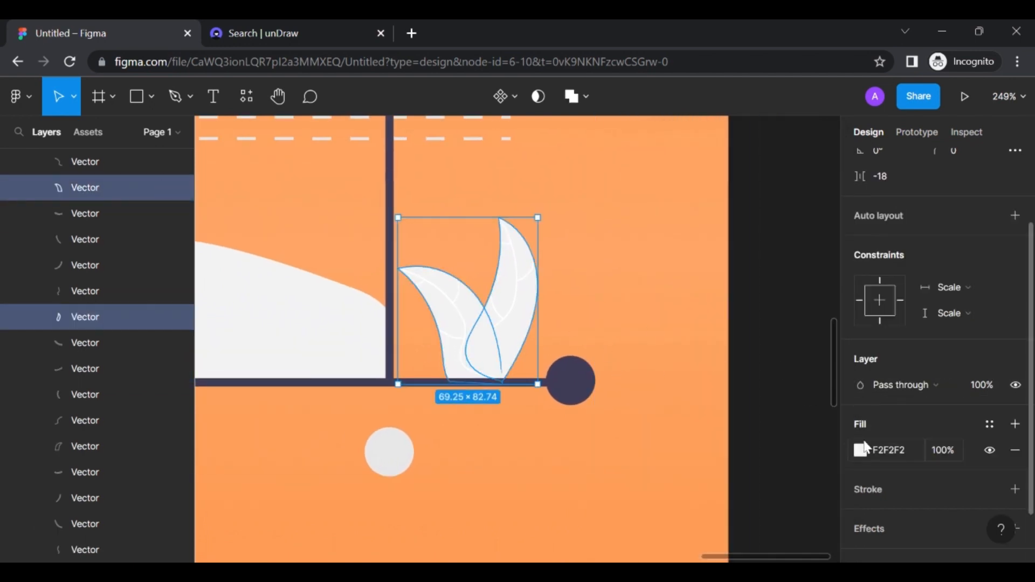
pyautogui.click(860, 451)
pyautogui.click(666, 504)
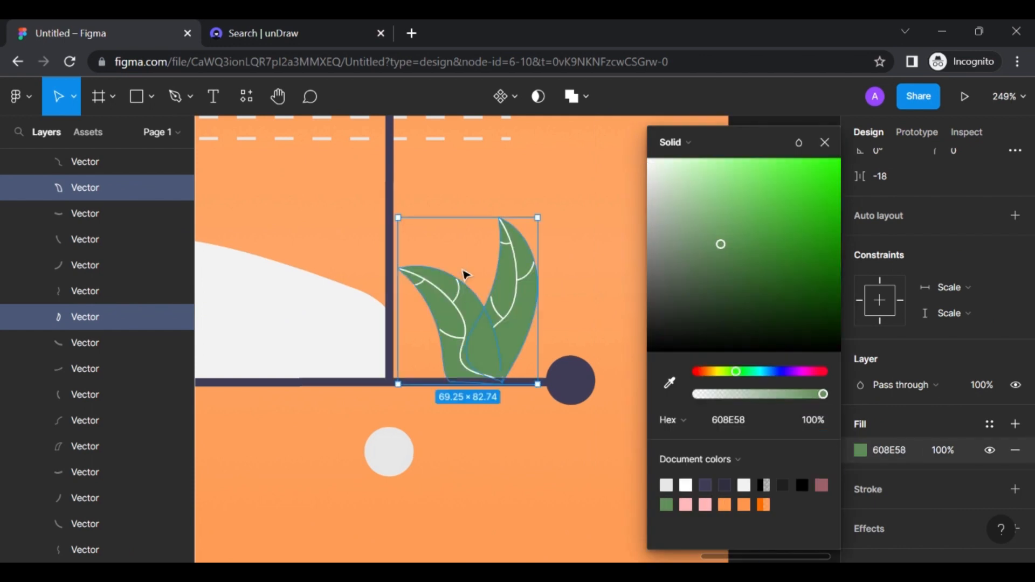
# Colour the white veins on both right-plant leaves 25% black
pyautogui.doubleClick(462, 357)
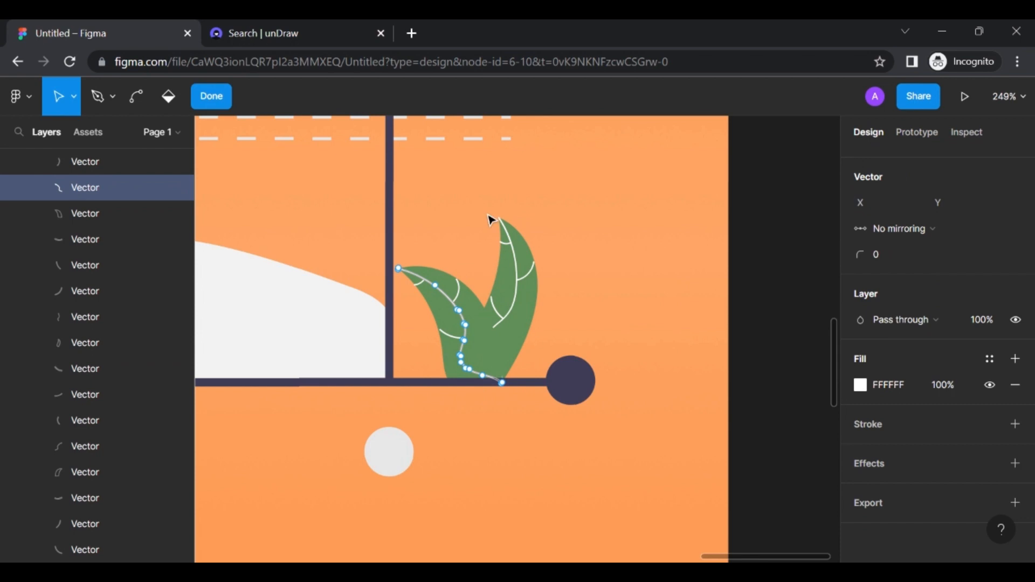
pyautogui.press('Escape')
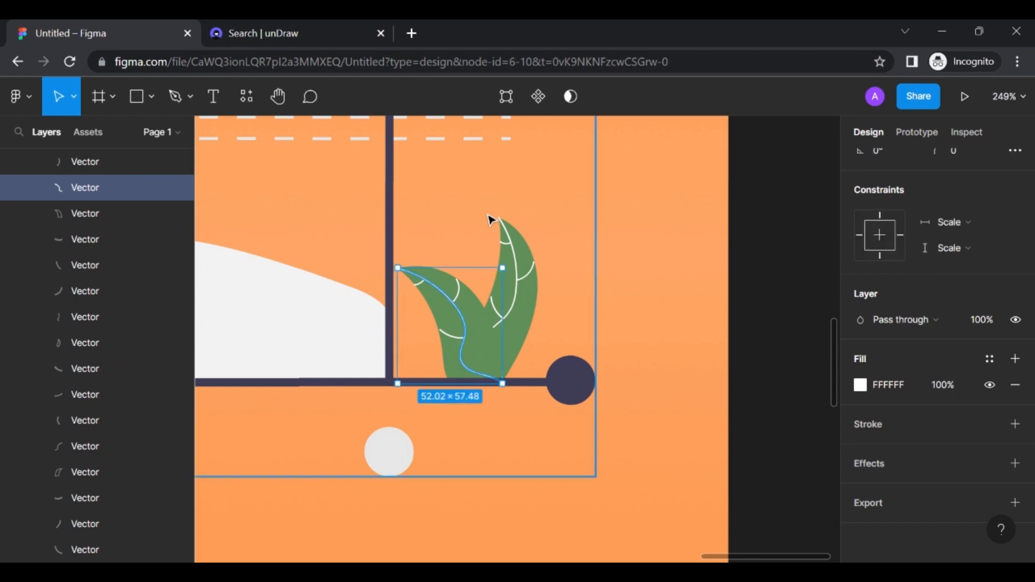
pyautogui.click(532, 278)
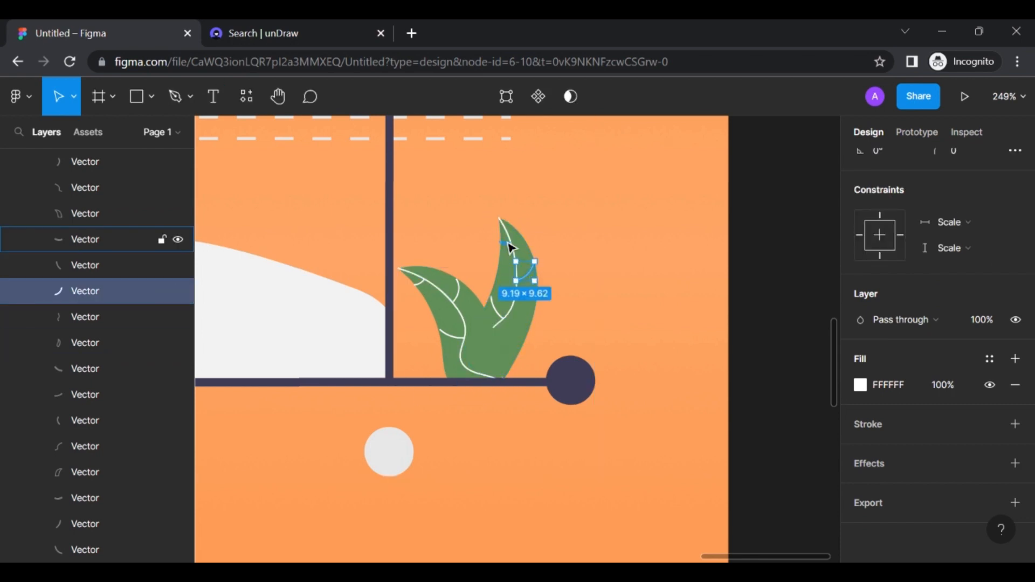
pyautogui.keyDown('shift'); pyautogui.click(511, 247); pyautogui.keyUp('shift')
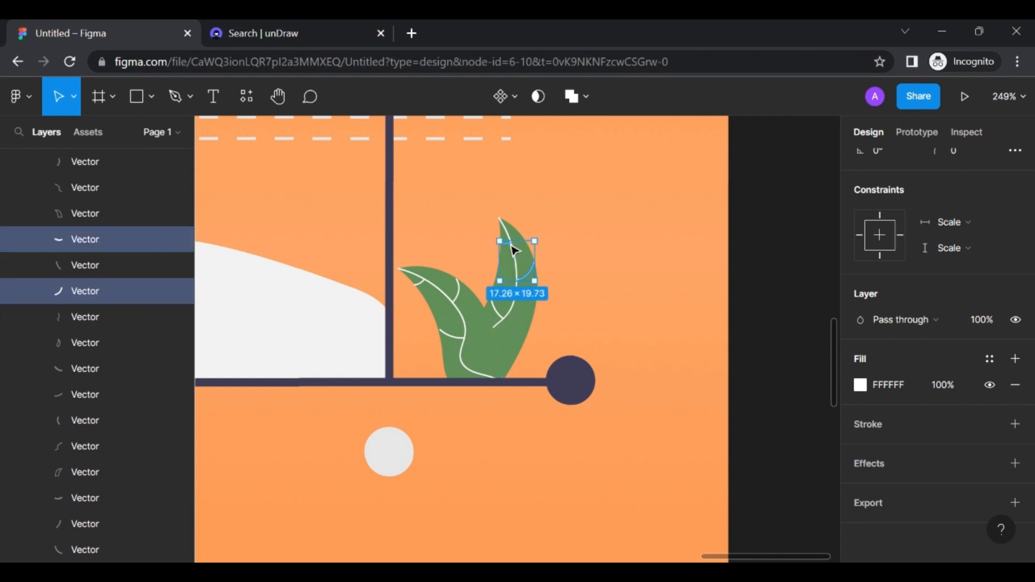
pyautogui.keyDown('shift'); pyautogui.click(504, 224); pyautogui.keyUp('shift')
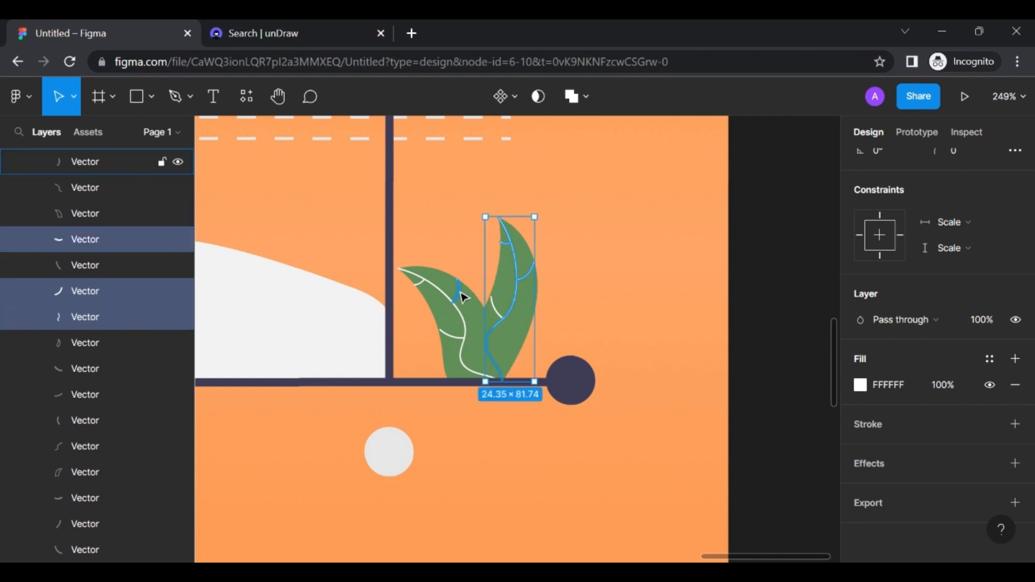
pyautogui.keyDown('shift'); pyautogui.click(462, 296); pyautogui.keyUp('shift')
pyautogui.keyDown('shift'); pyautogui.click(446, 336); pyautogui.keyUp('shift')
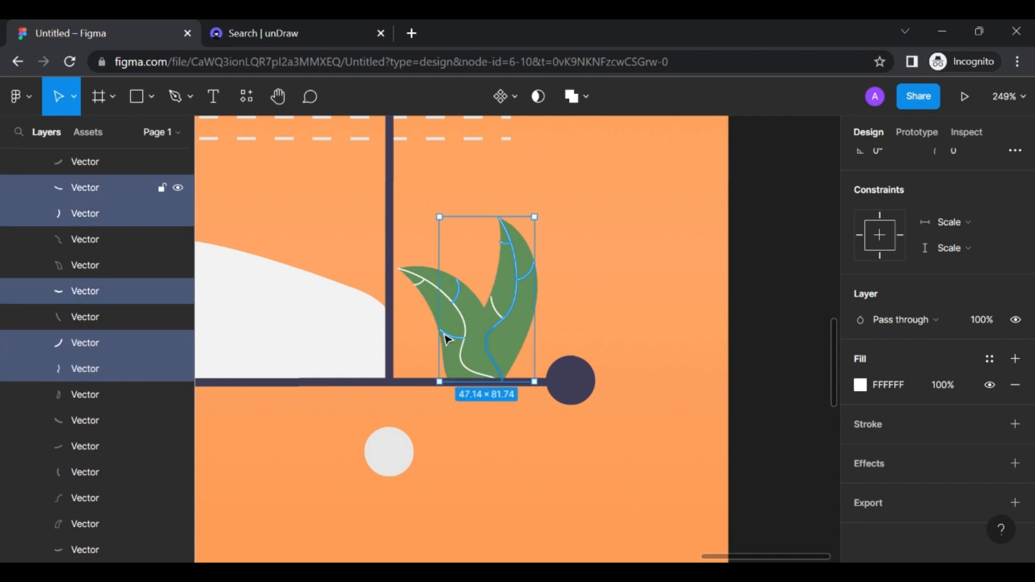
pyautogui.keyDown('shift'); pyautogui.click(429, 286); pyautogui.keyUp('shift')
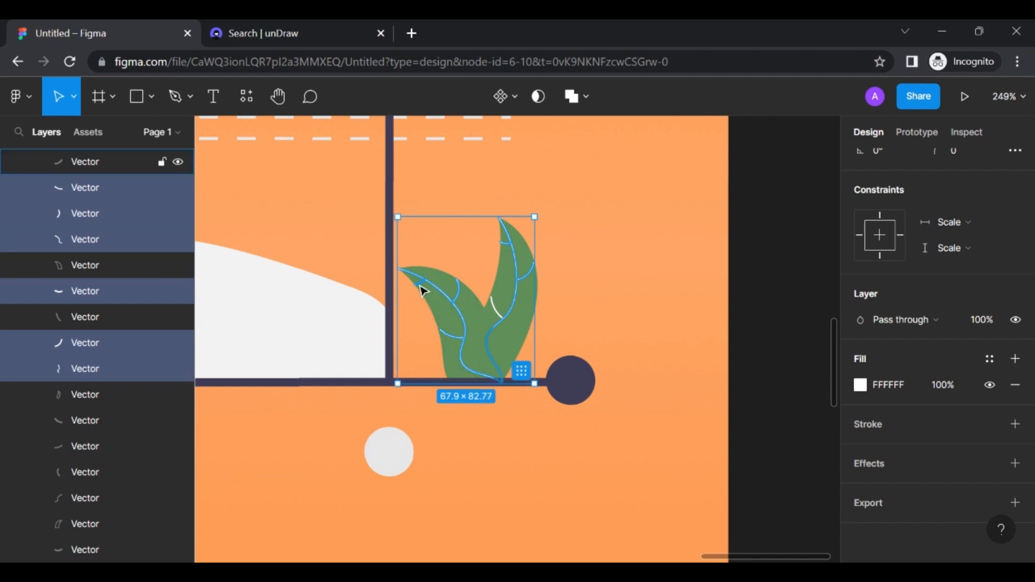
pyautogui.keyDown('shift'); pyautogui.click(421, 290); pyautogui.keyUp('shift')
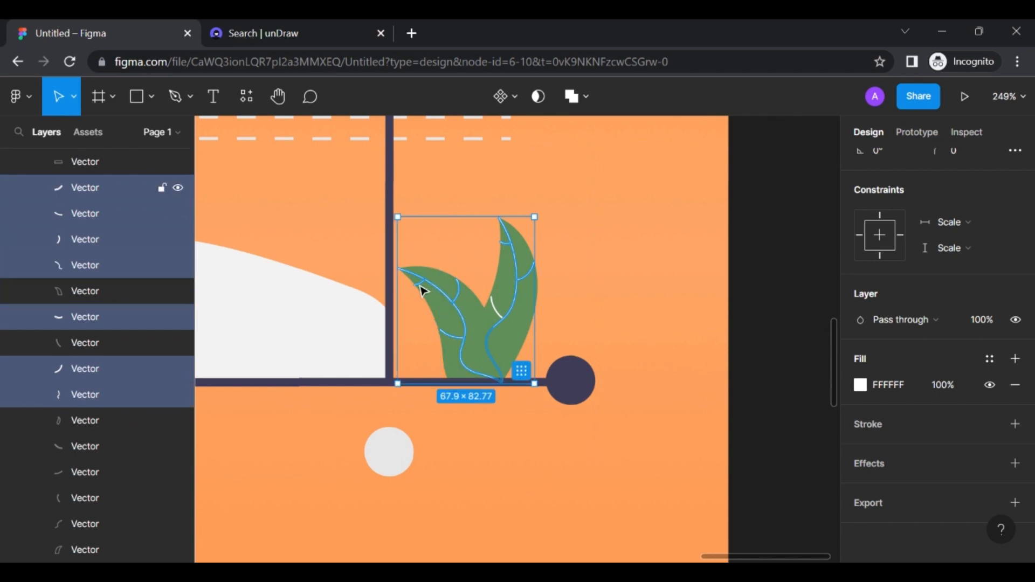
pyautogui.click(861, 385)
pyautogui.click(747, 485)
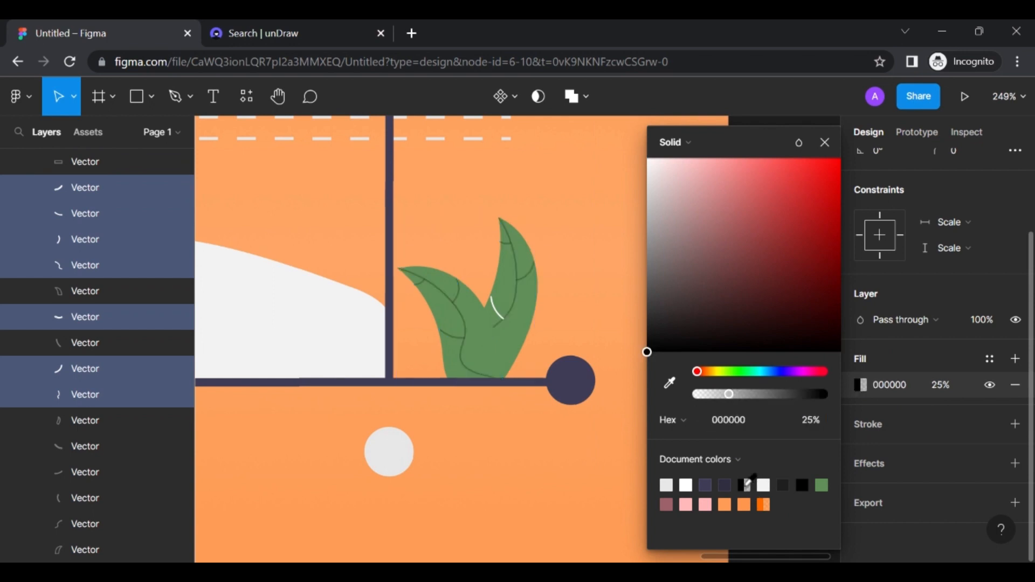
# Colour the last white vein 25% black, then select the white wave shape
pyautogui.click(497, 319)
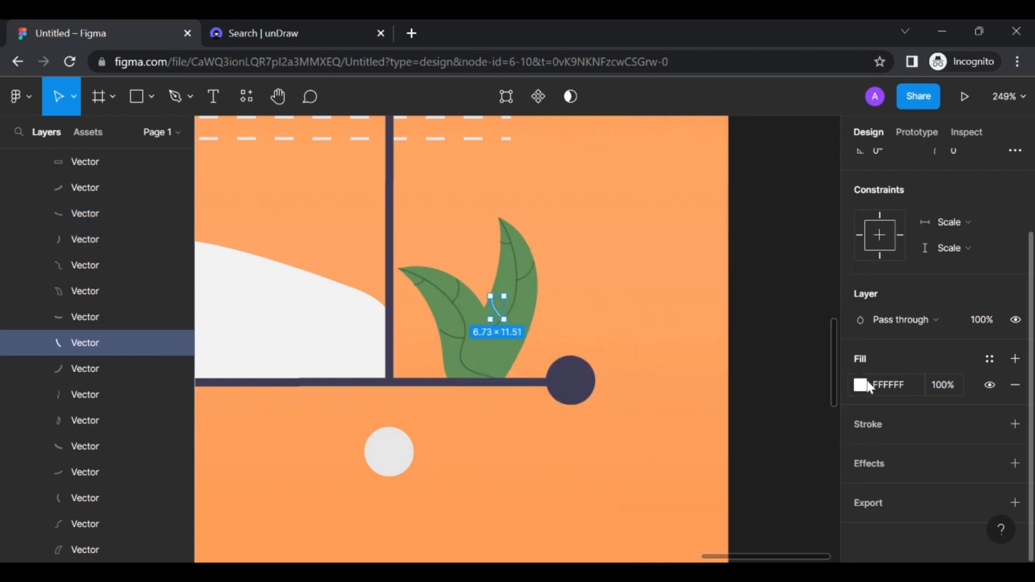
pyautogui.click(867, 385)
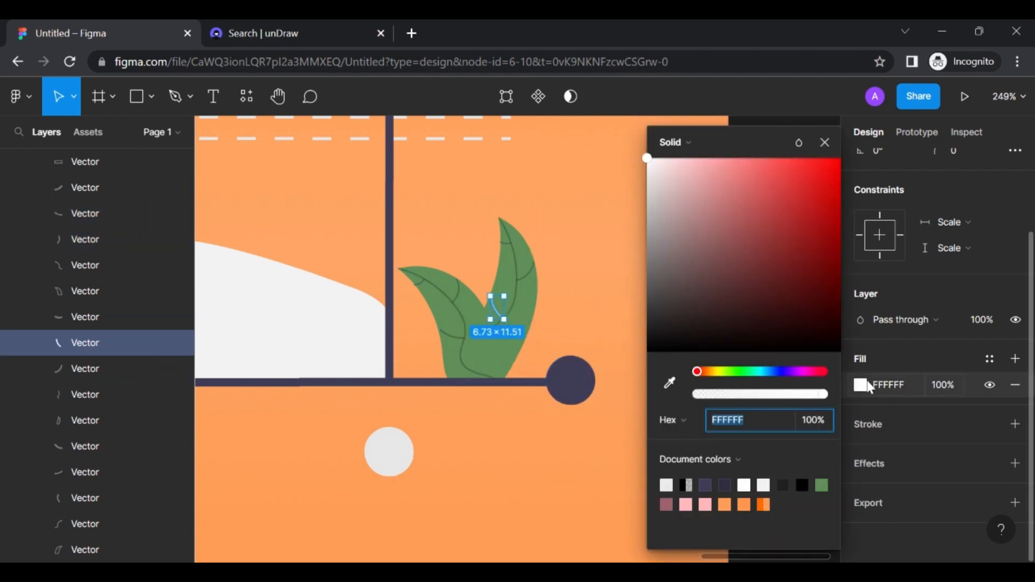
pyautogui.click(685, 485)
pyautogui.click(560, 469)
pyautogui.click(671, 444)
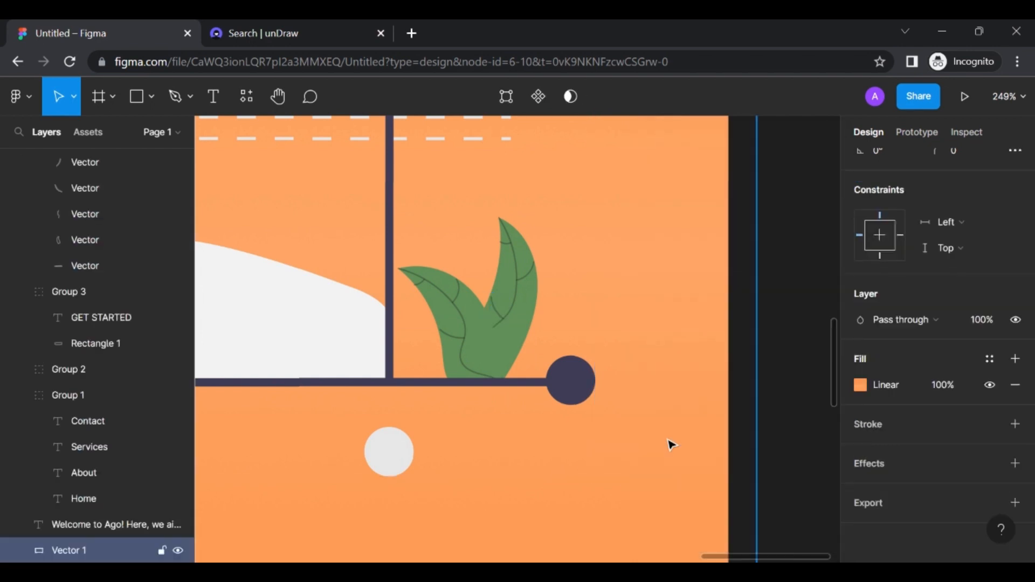
# Stretch the white wave shape (Vector 1) from 842 to 863 tall
pyautogui.scroll(-10, 671, 445)
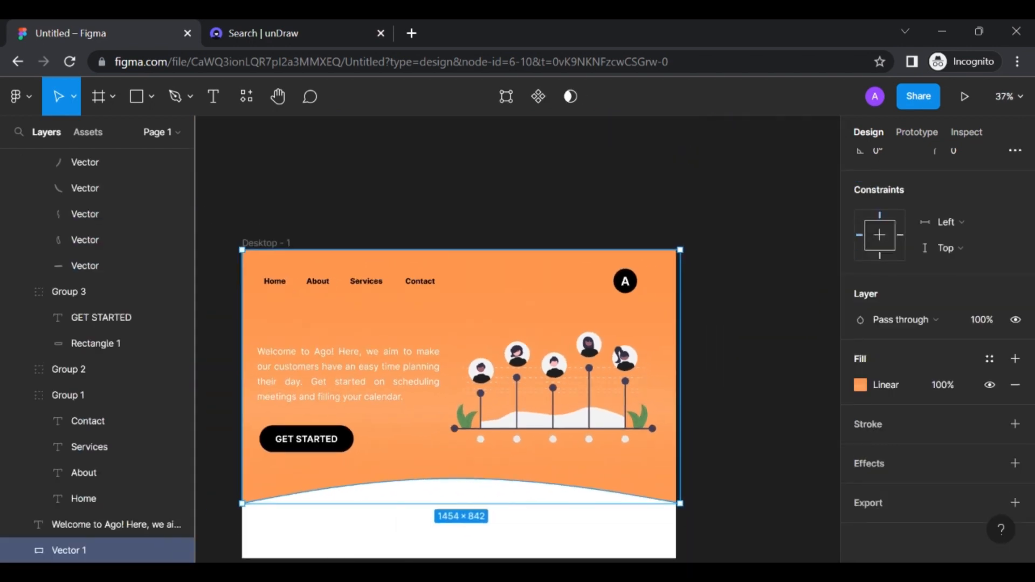
pyautogui.scroll(-3, 474, 399)
pyautogui.click(788, 408)
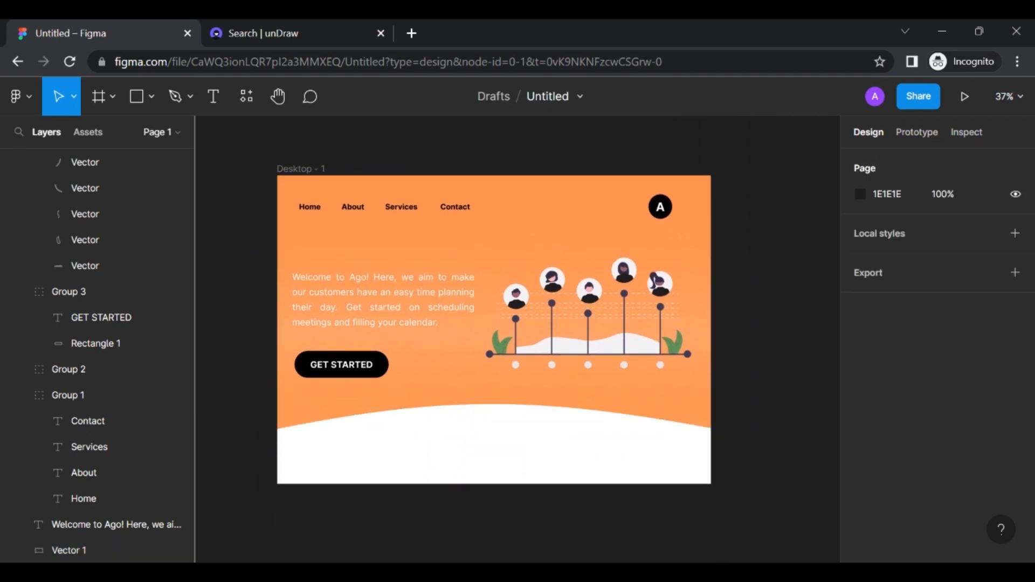
pyautogui.click(568, 417)
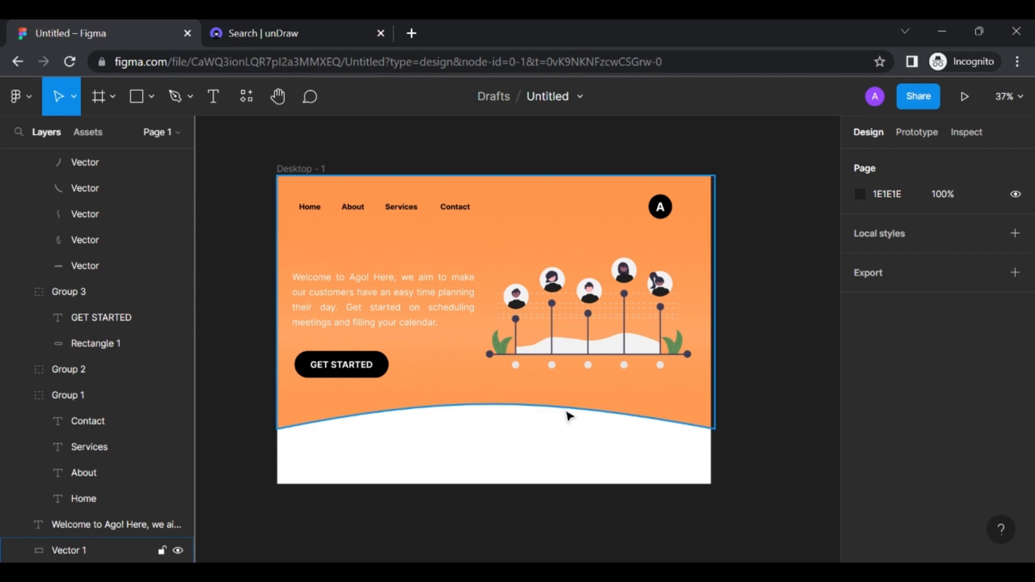
pyautogui.click(511, 441)
pyautogui.click(511, 411)
pyautogui.moveTo(495, 436); pyautogui.dragTo(494, 441)
pyautogui.click(746, 340)
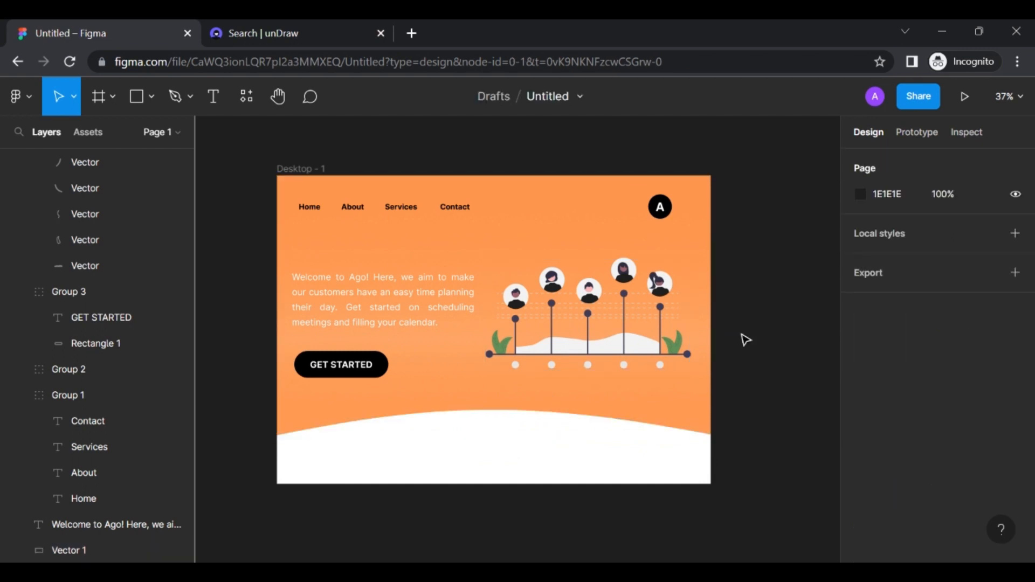
pyautogui.hscroll(-3, 745, 340)
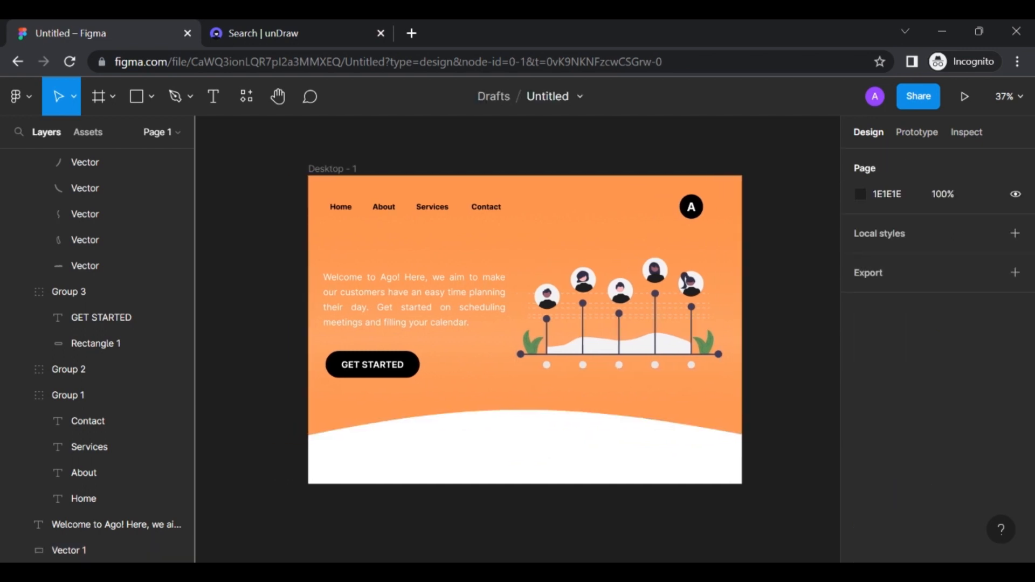
pyautogui.scroll(-3, 510, 312)
pyautogui.hscroll(3, 510, 312)
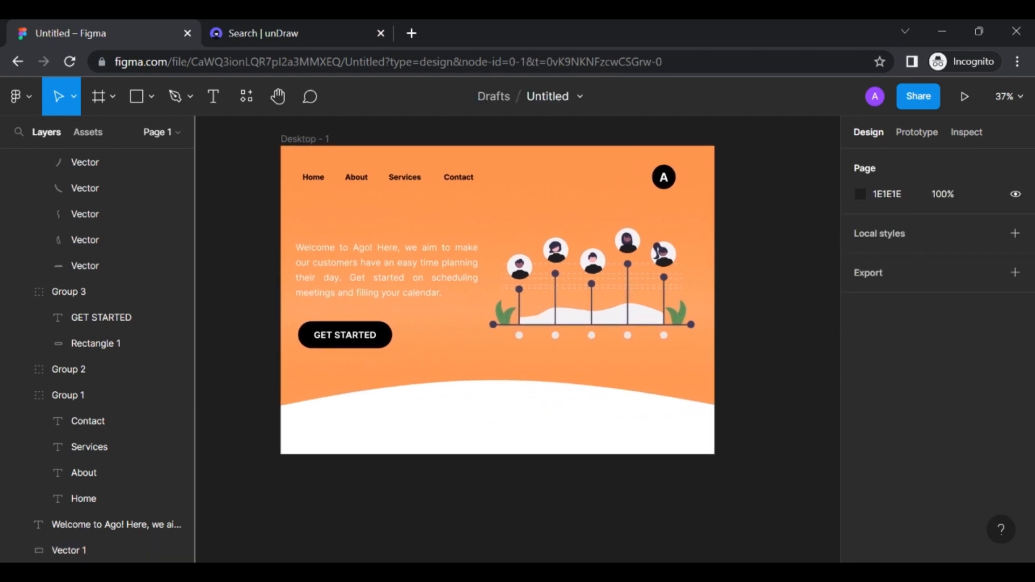
pyautogui.click(298, 136)
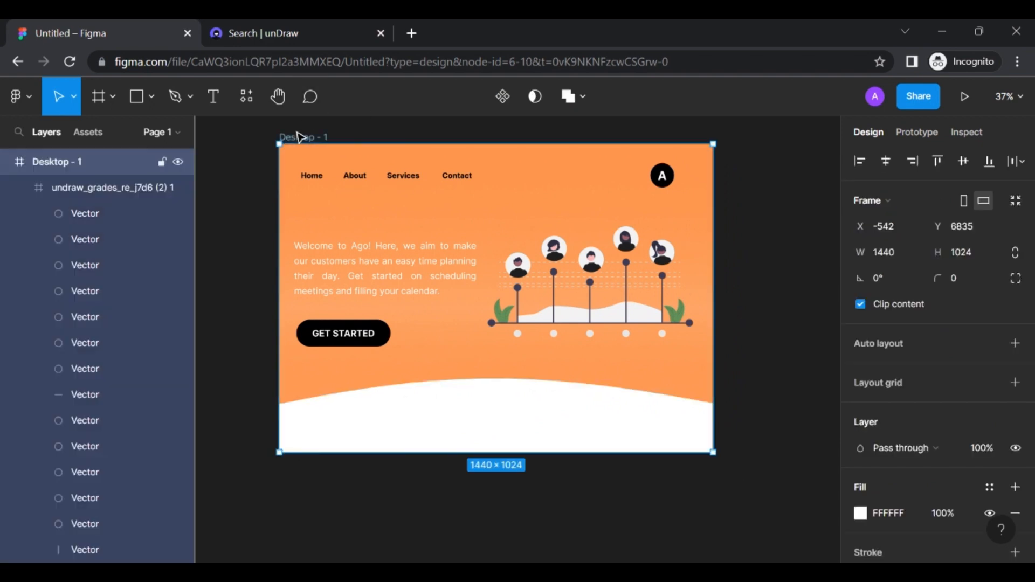
# Extend the Desktop - 1 frame downward to make room for a new section
pyautogui.scroll(-5, 494, 305)
pyautogui.moveTo(485, 284); pyautogui.dragTo(485, 474)
pyautogui.scroll(5, 580, 370)
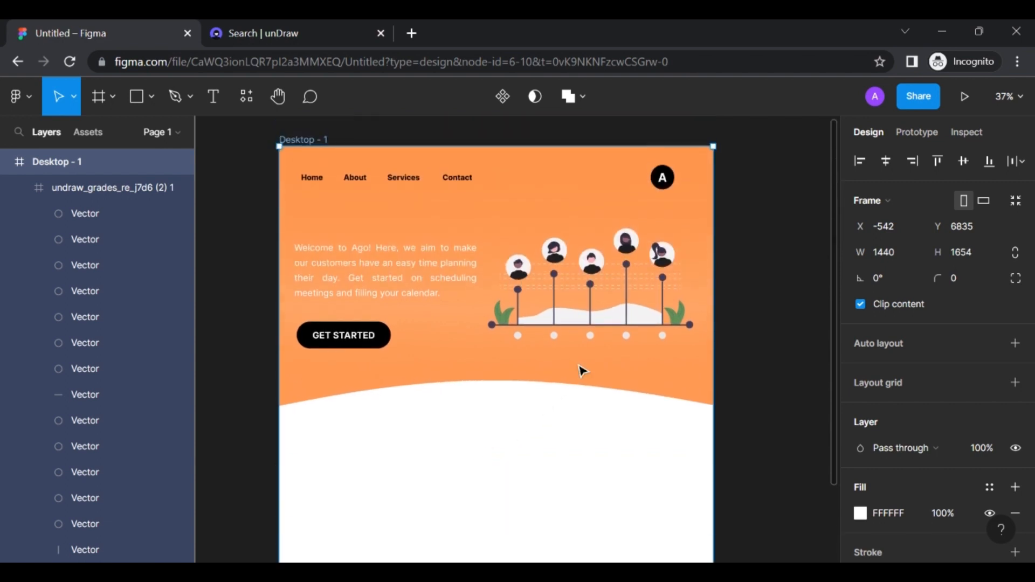
# Add an 'ABOUT US' heading at font size 80 and centre it below the wave
pyautogui.click(222, 108)
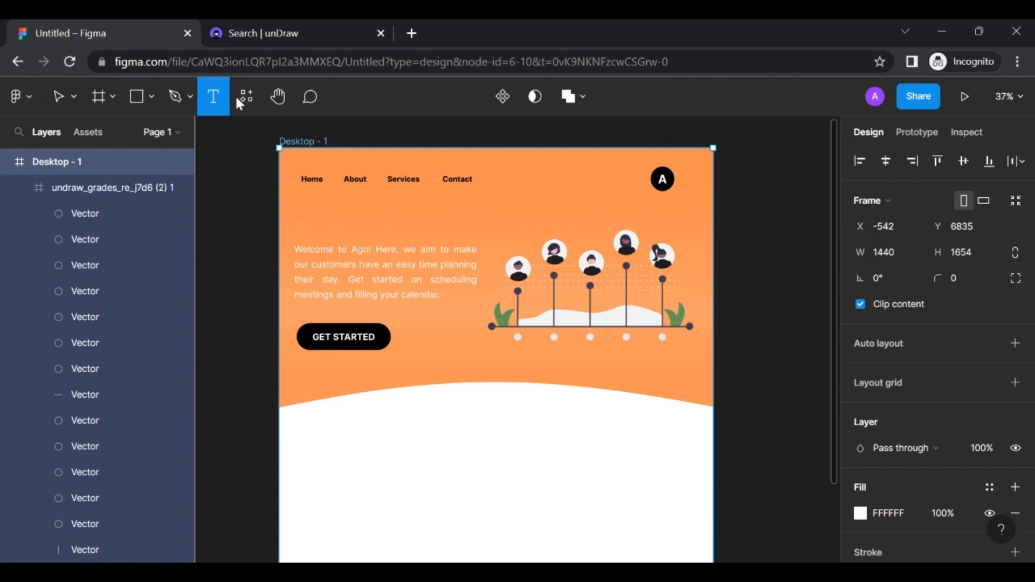
pyautogui.click(464, 422)
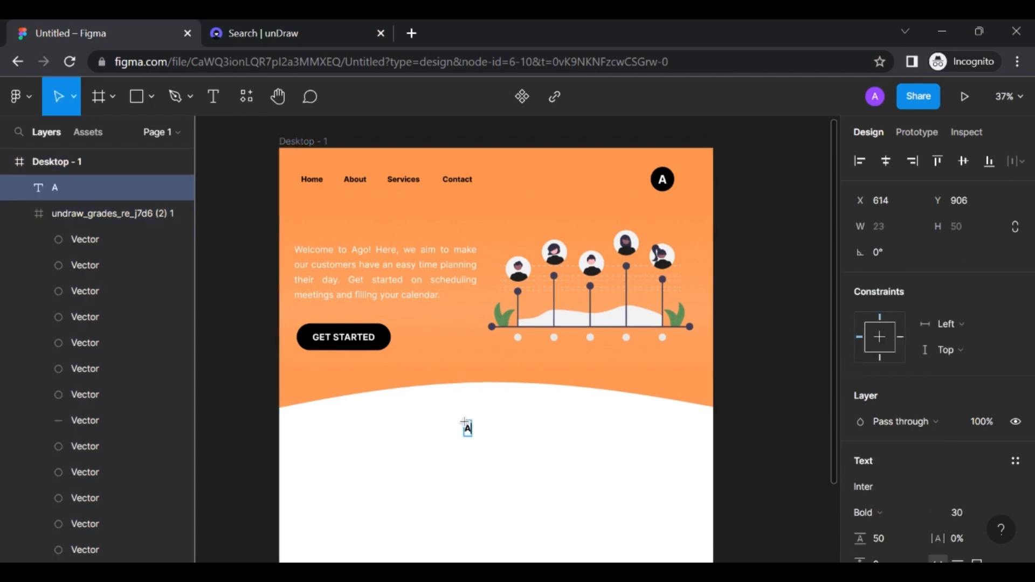
pyautogui.write('ABOUT US')
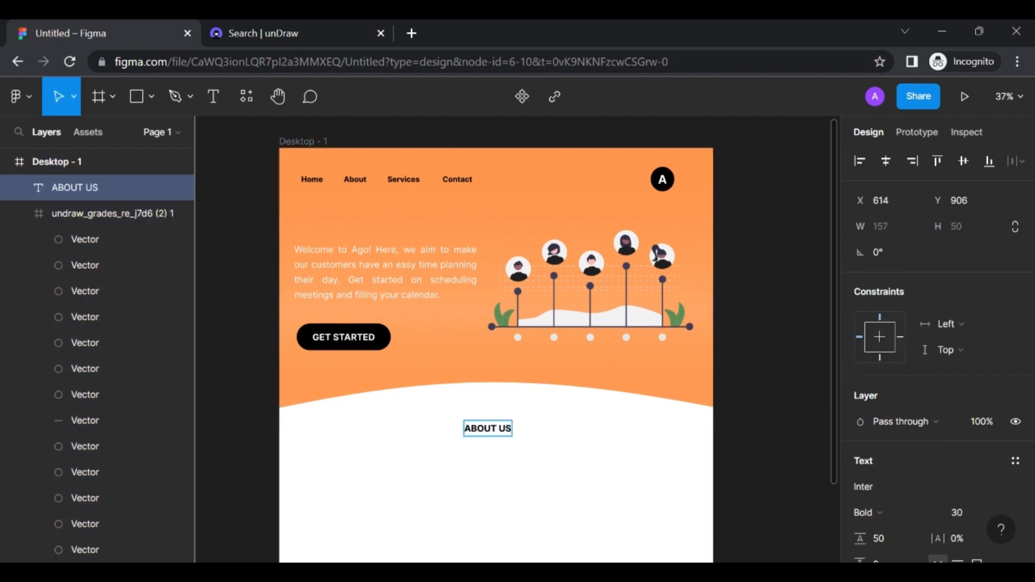
pyautogui.press('Escape')
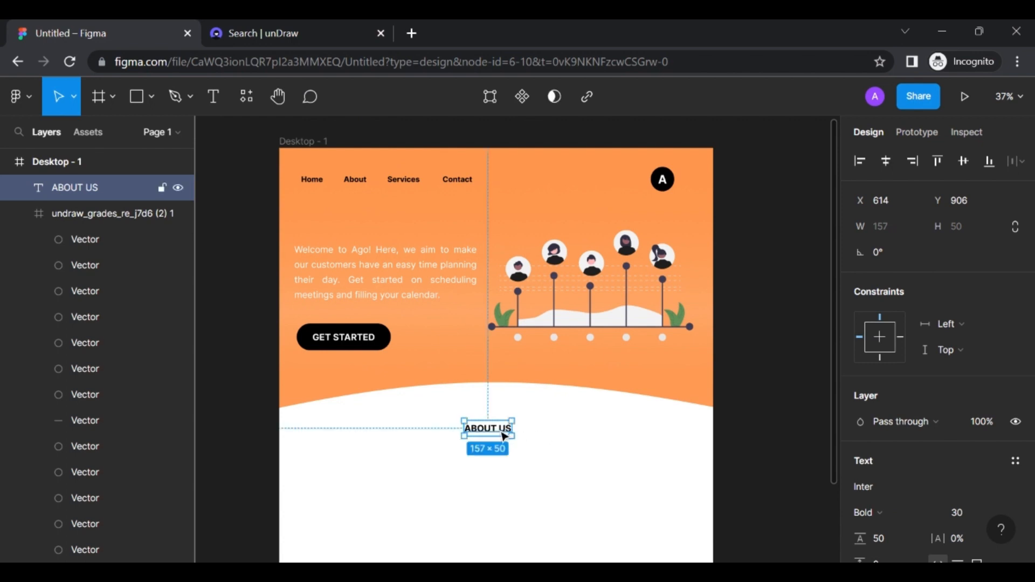
pyautogui.scroll(-3, 958, 454)
pyautogui.click(962, 437)
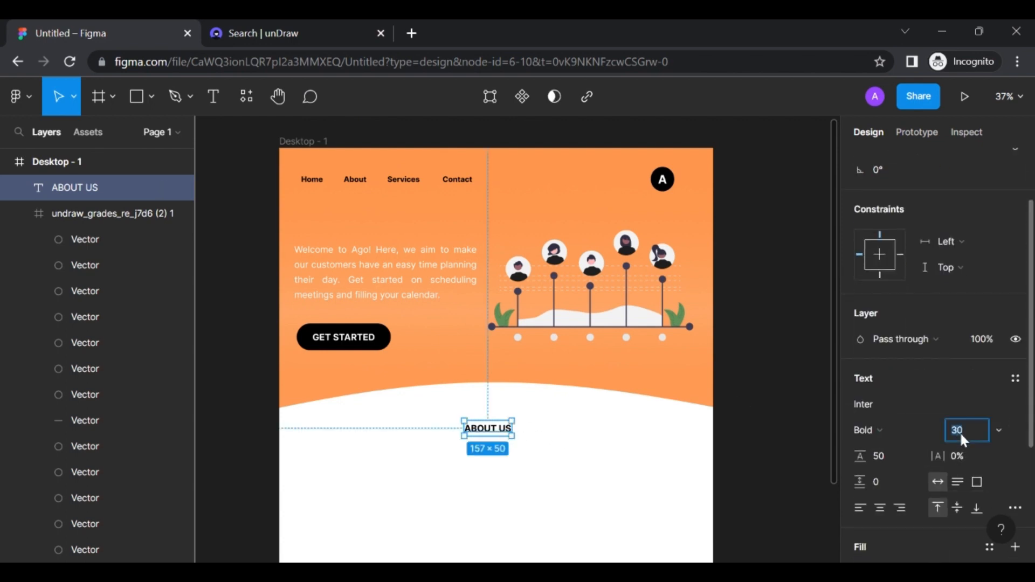
pyautogui.press('Return')
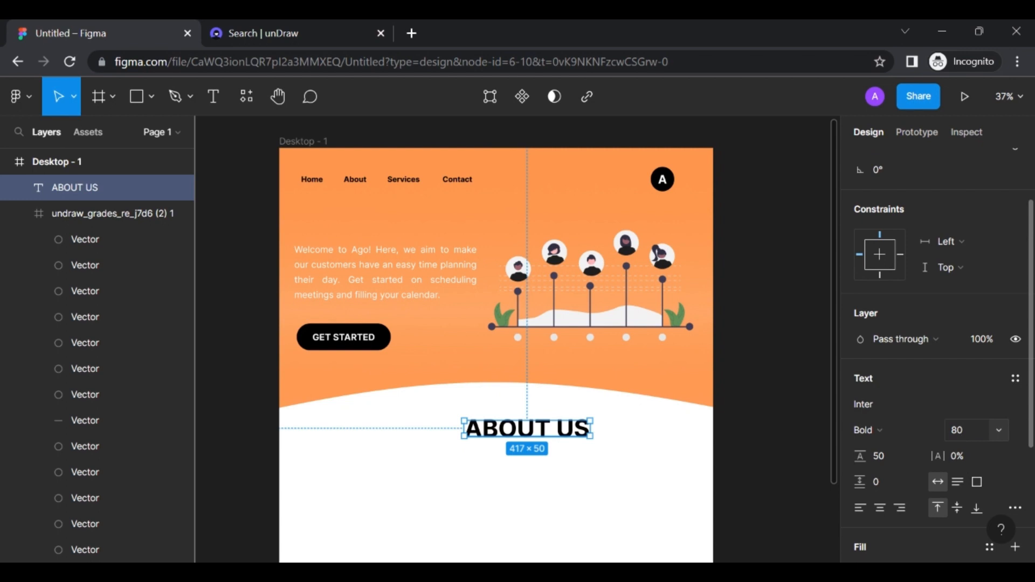
pyautogui.click(545, 446)
pyautogui.moveTo(540, 430); pyautogui.dragTo(480, 431)
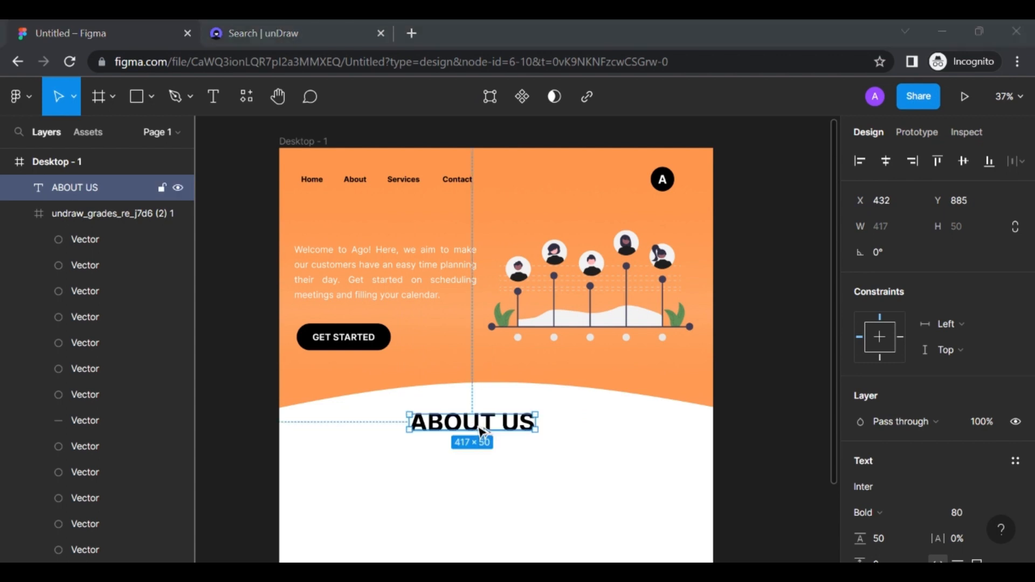
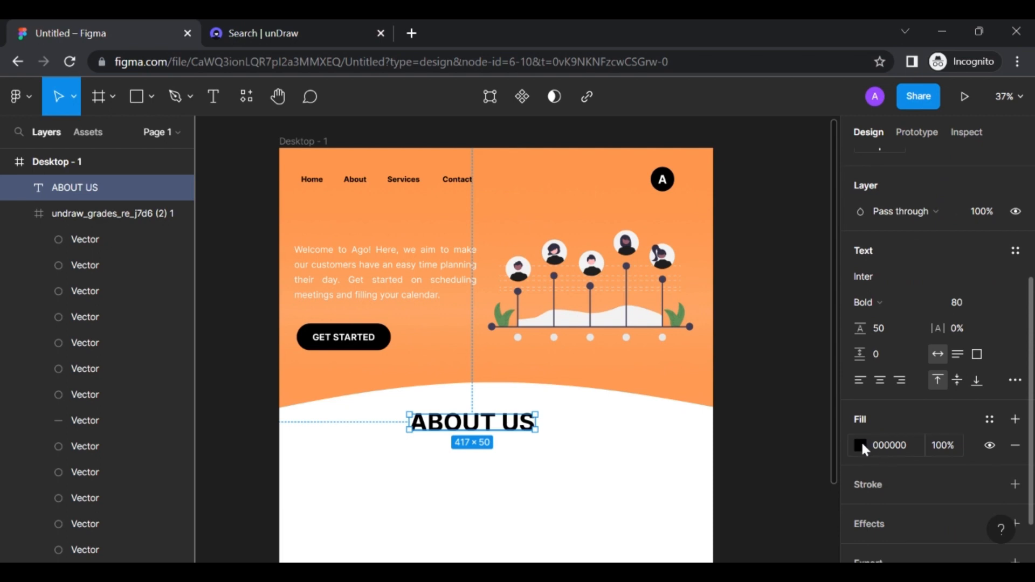
# Give the ABOUT US heading an FF6B00 fill at 77% opacity
pyautogui.click(886, 445)
pyautogui.write('FF6B00')
pyautogui.click(943, 450)
pyautogui.write('7')
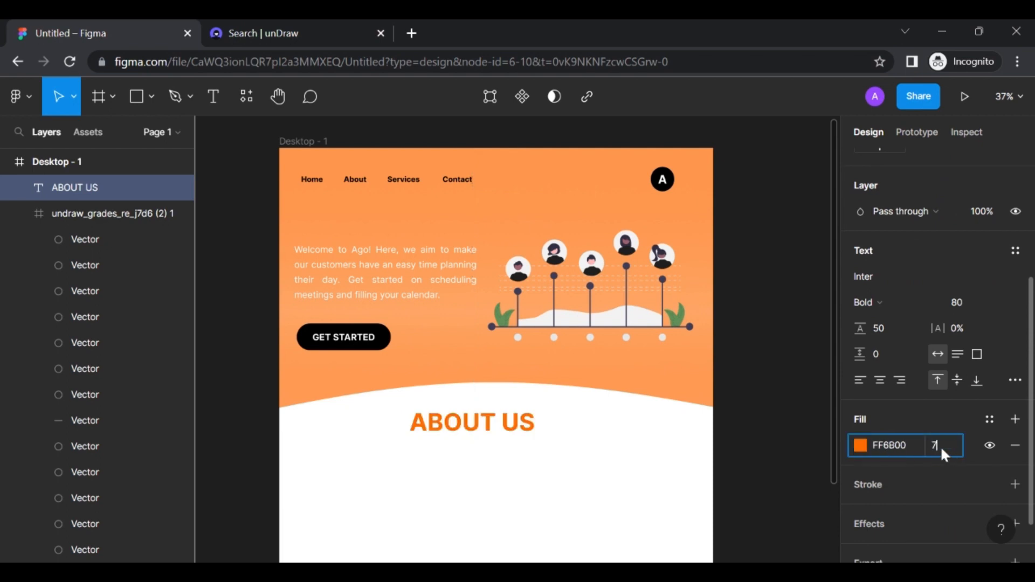
pyautogui.write('7')
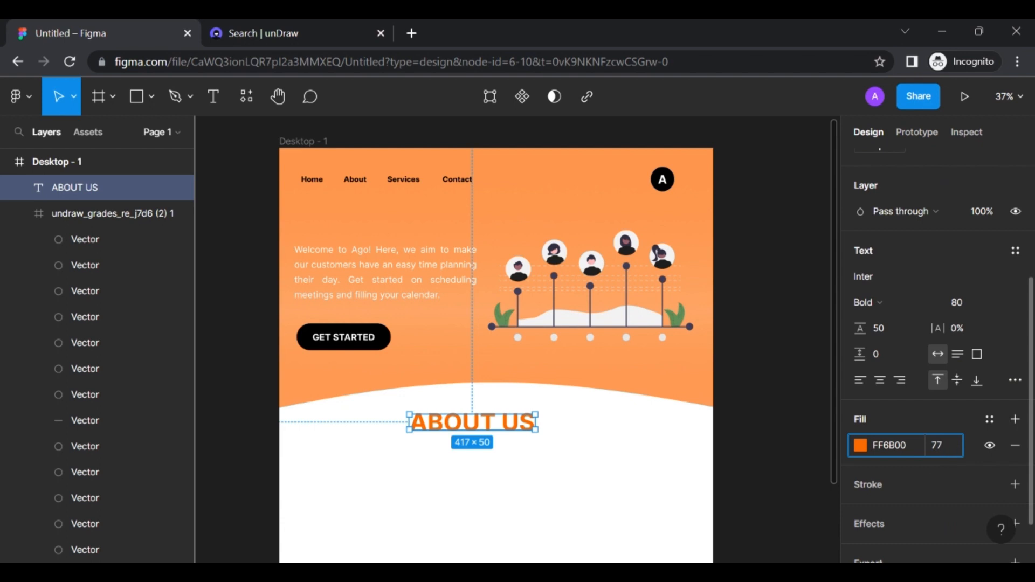
pyautogui.press('Return')
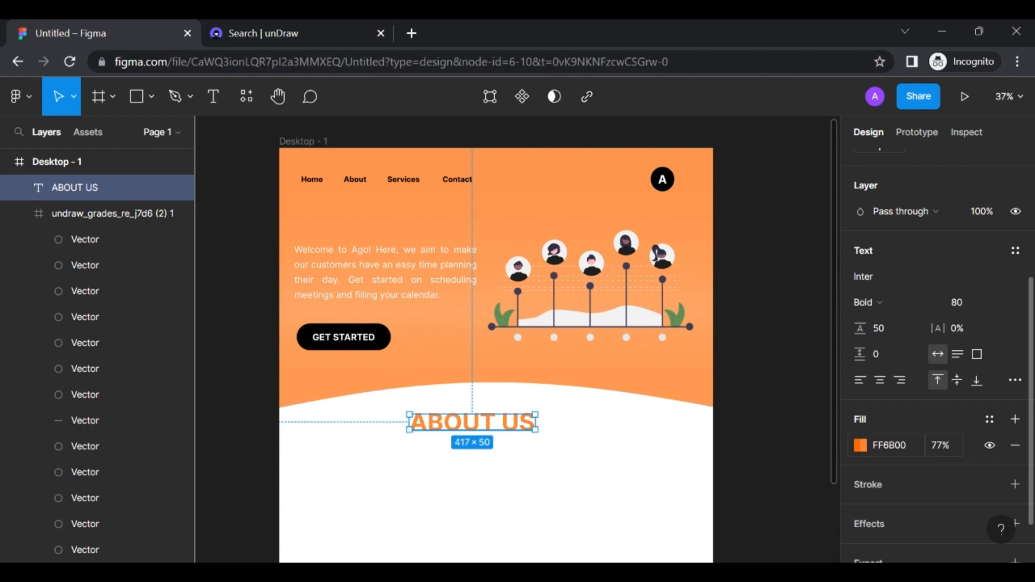
# Shift the ABOUT US heading a few pixels right, to about X 467, Y 882
pyautogui.click(716, 450)
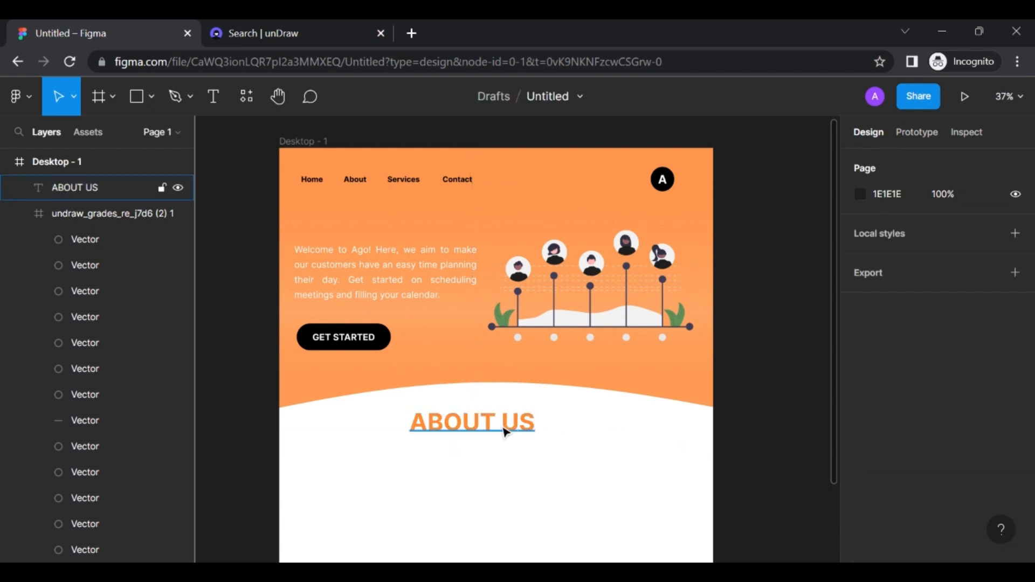
pyautogui.moveTo(504, 428); pyautogui.dragTo(514, 432)
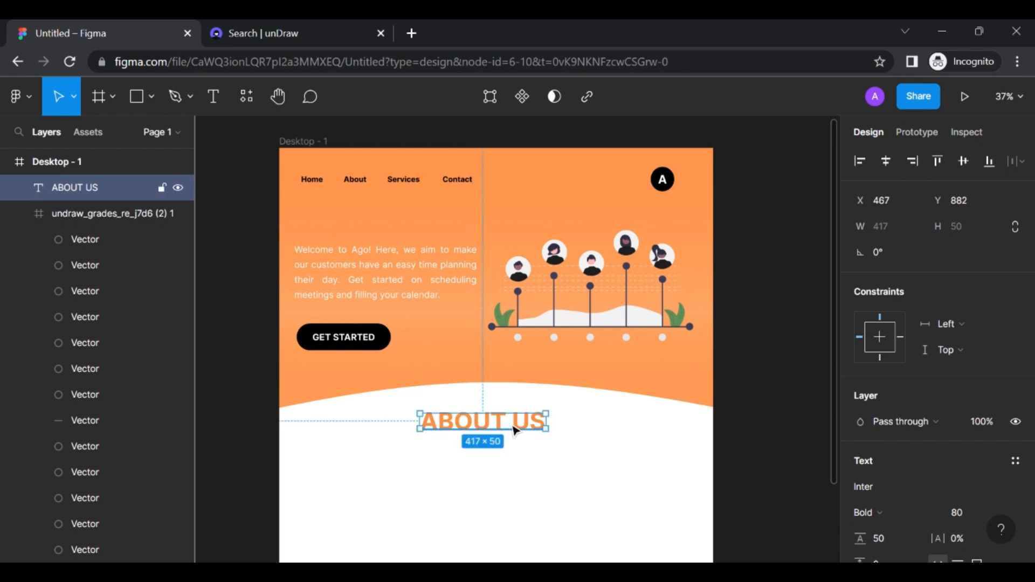
pyautogui.scroll(-5, 514, 431)
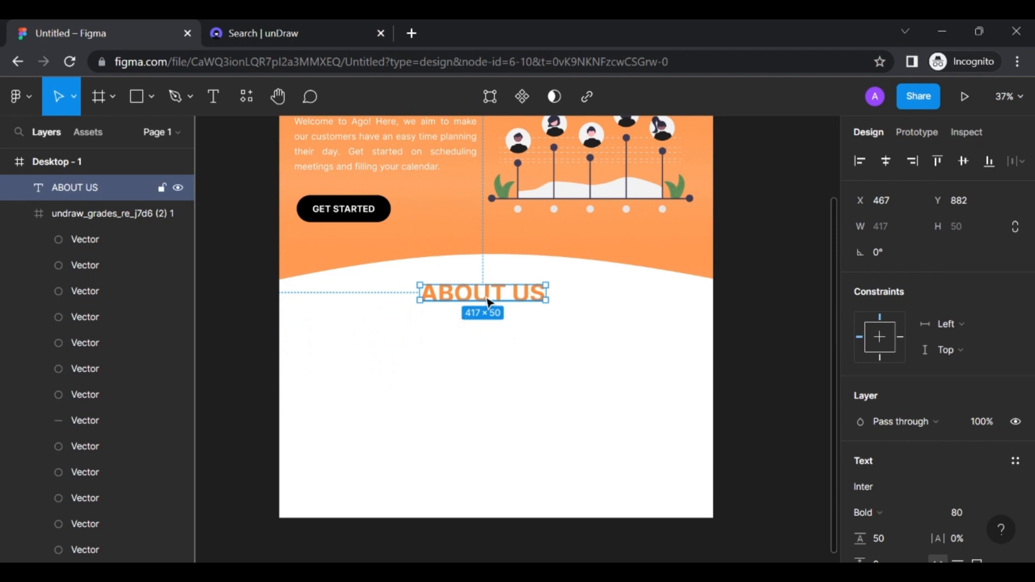
pyautogui.moveTo(485, 302); pyautogui.dragTo(490, 302)
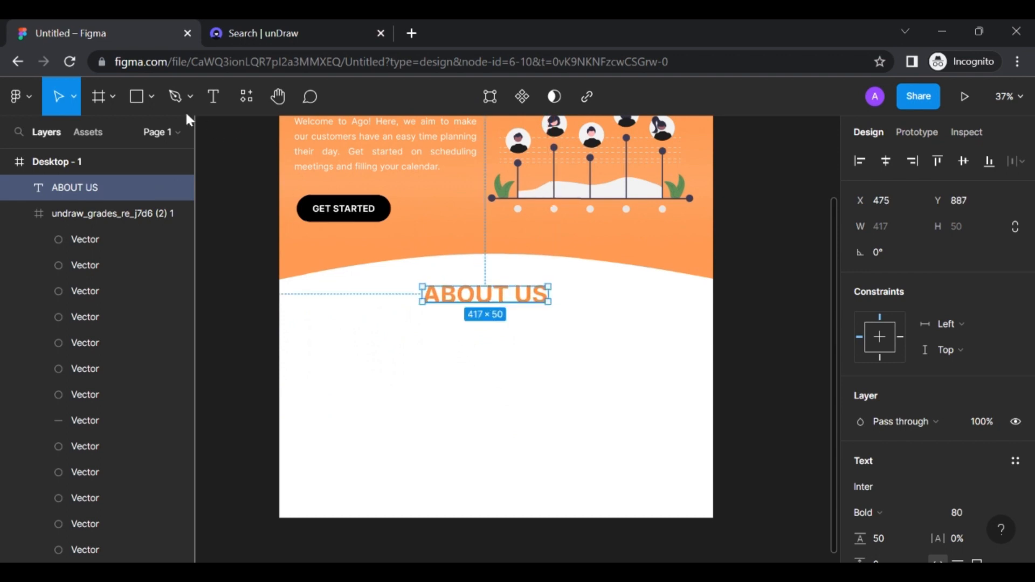
# Find the UNSPLASH community plugin, run it, and reopen the Plugins menu to see it under recents
pyautogui.click(33, 96)
pyautogui.moveTo(80, 356)
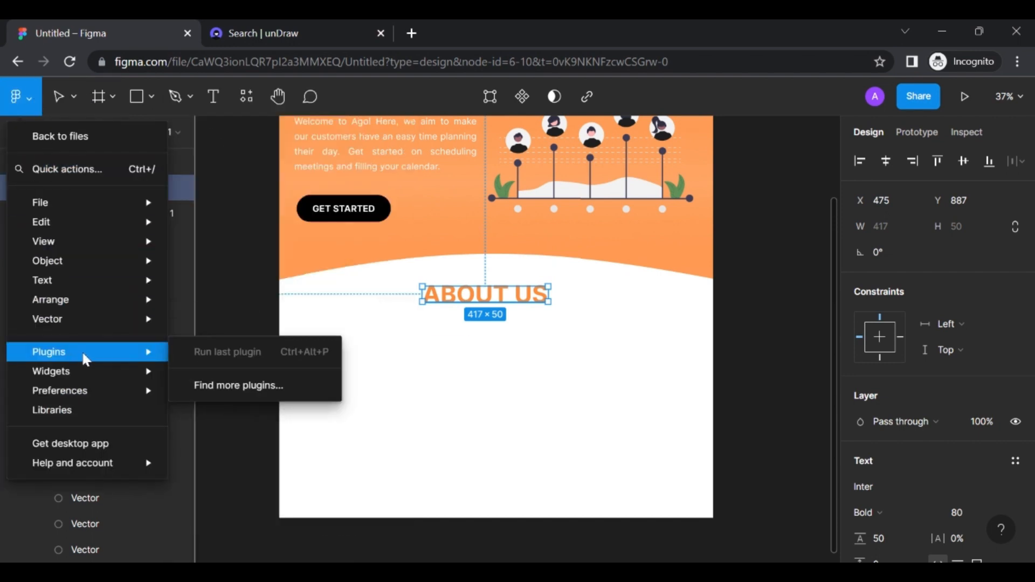
pyautogui.click(221, 396)
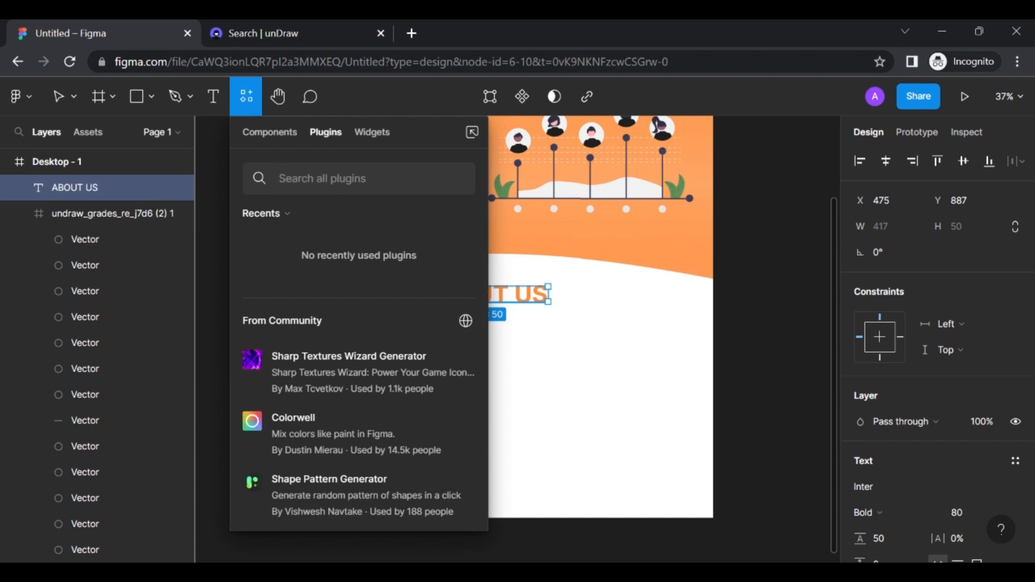
pyautogui.write('UN')
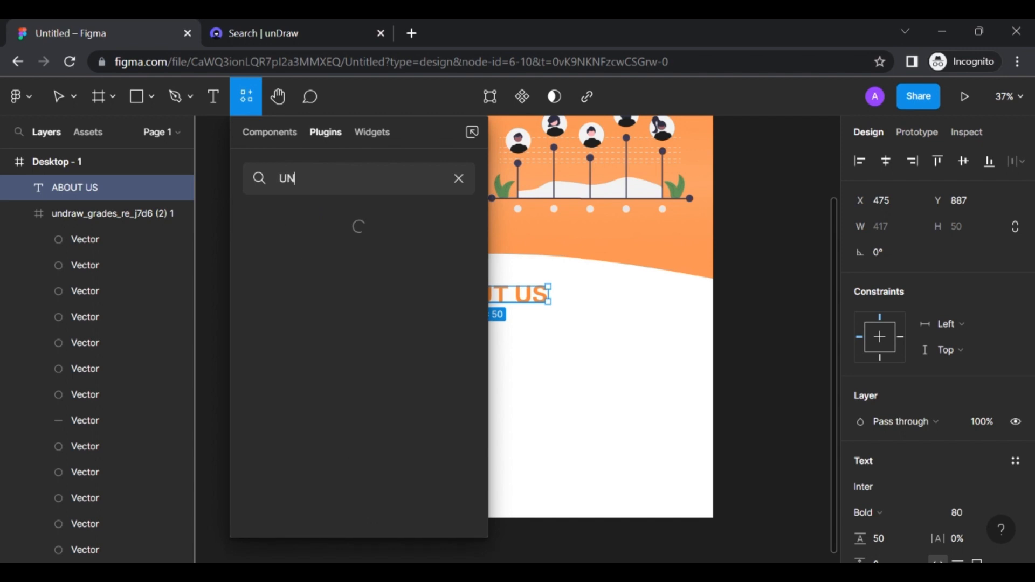
pyautogui.write('SPLASH')
pyautogui.moveTo(330, 246)
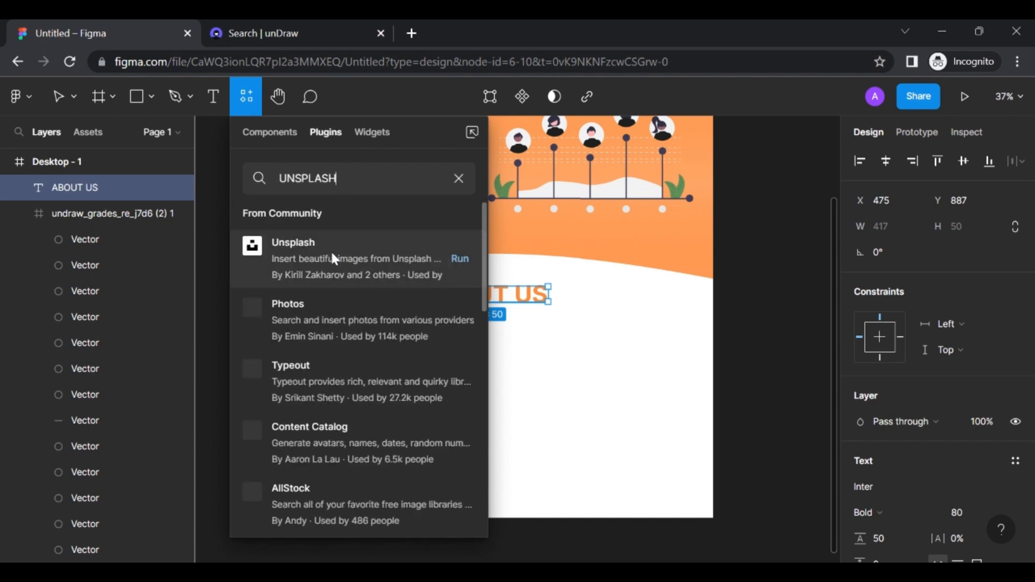
pyautogui.click(458, 258)
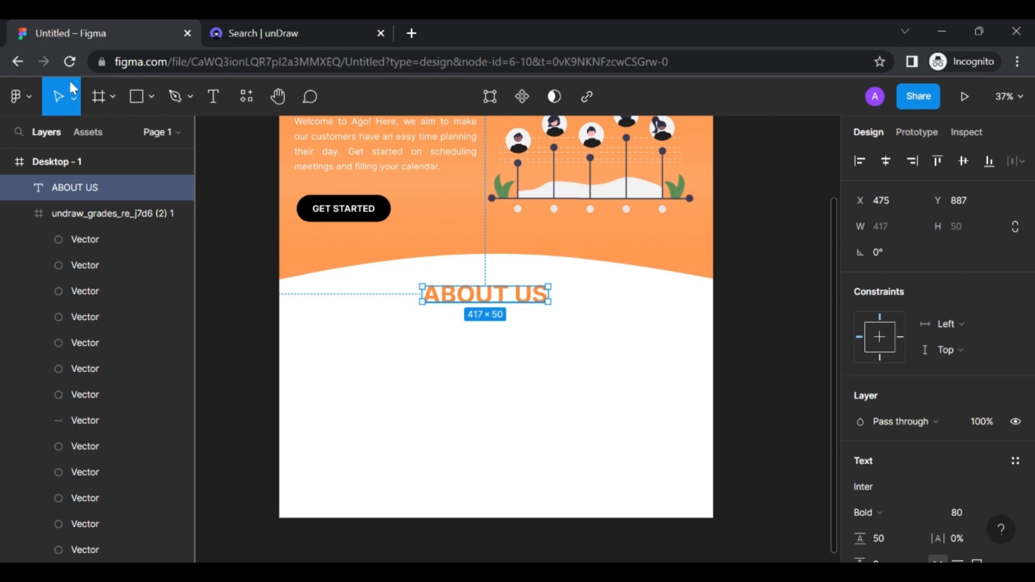
pyautogui.click(28, 105)
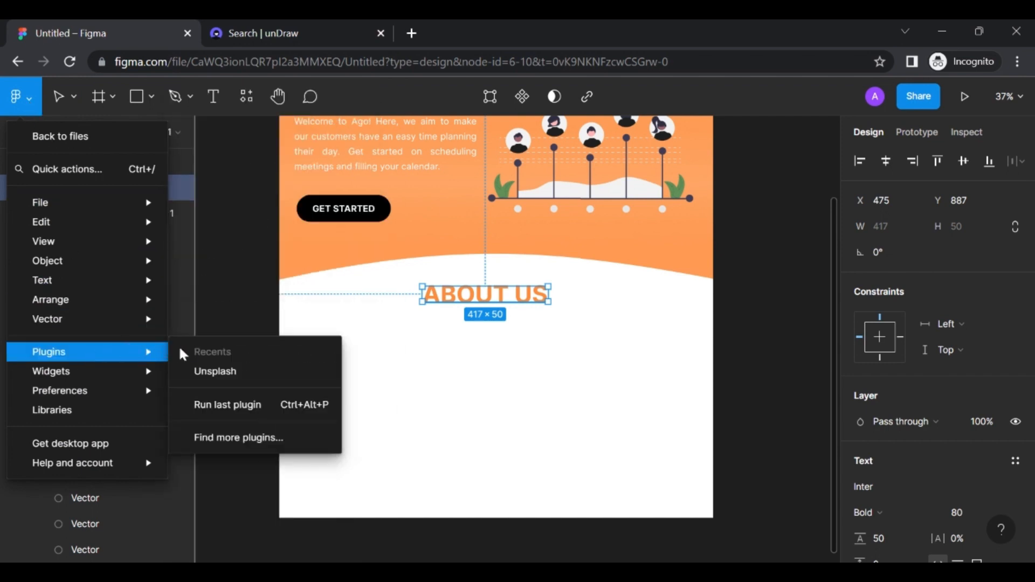
# Launch Unsplash from recent plugins and browse its photo results for 'person'
pyautogui.click(210, 372)
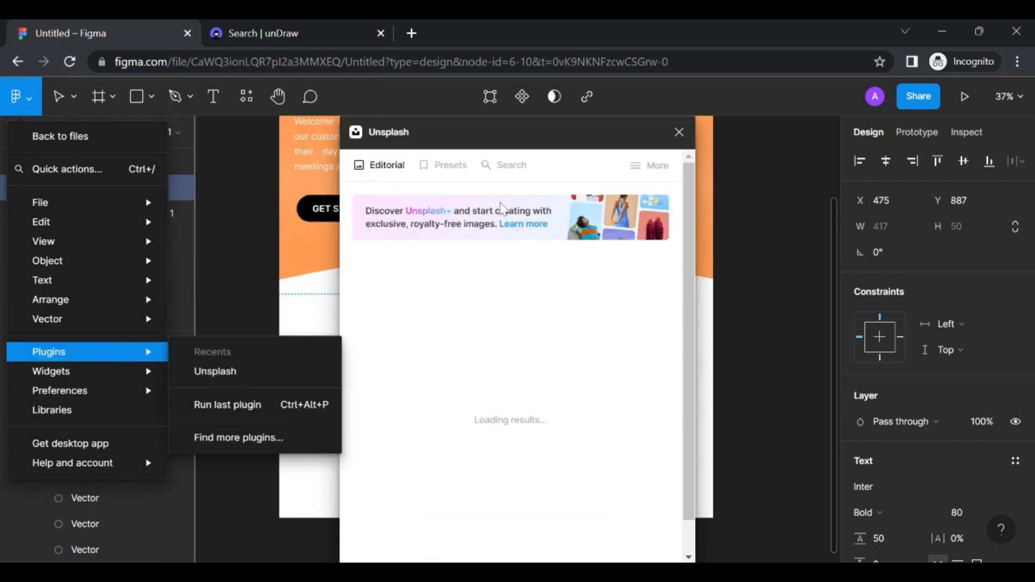
pyautogui.click(563, 168)
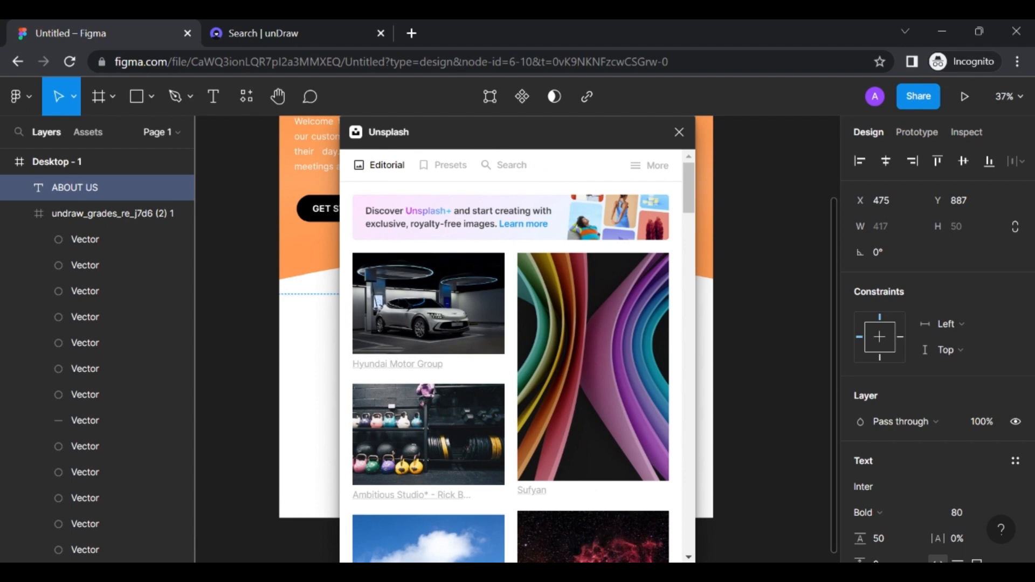
pyautogui.click(509, 167)
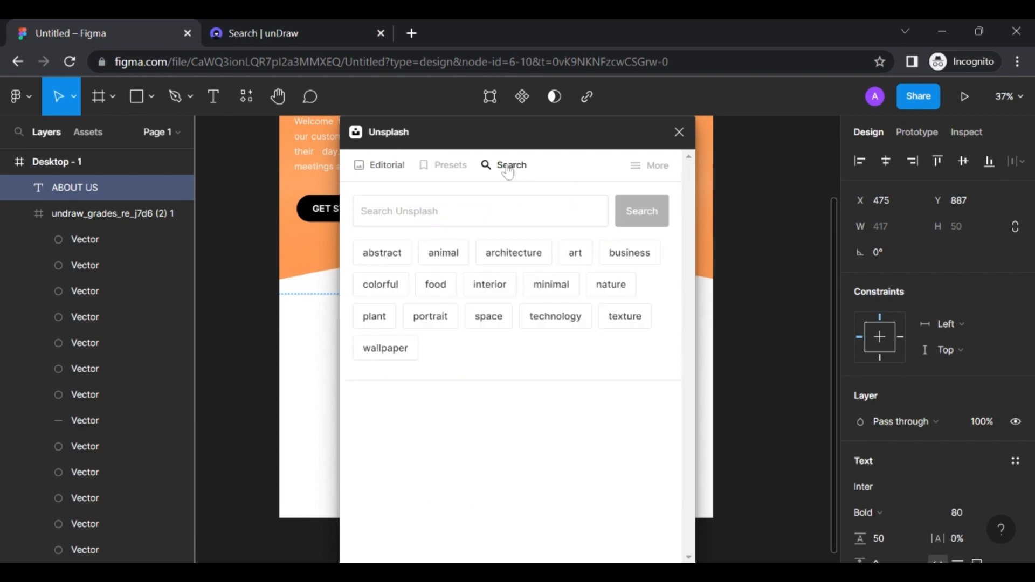
pyautogui.click(480, 211)
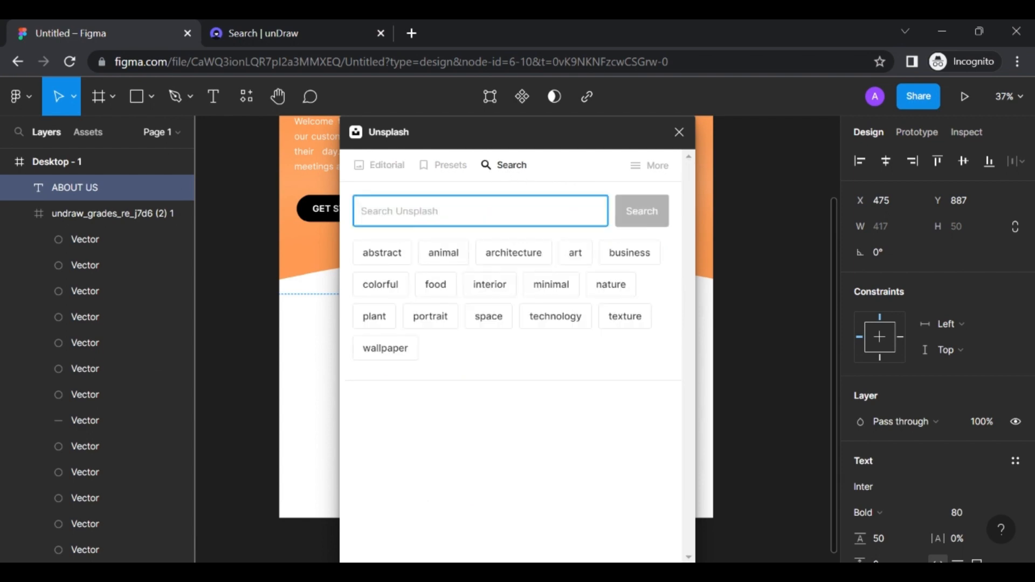
pyautogui.write('person')
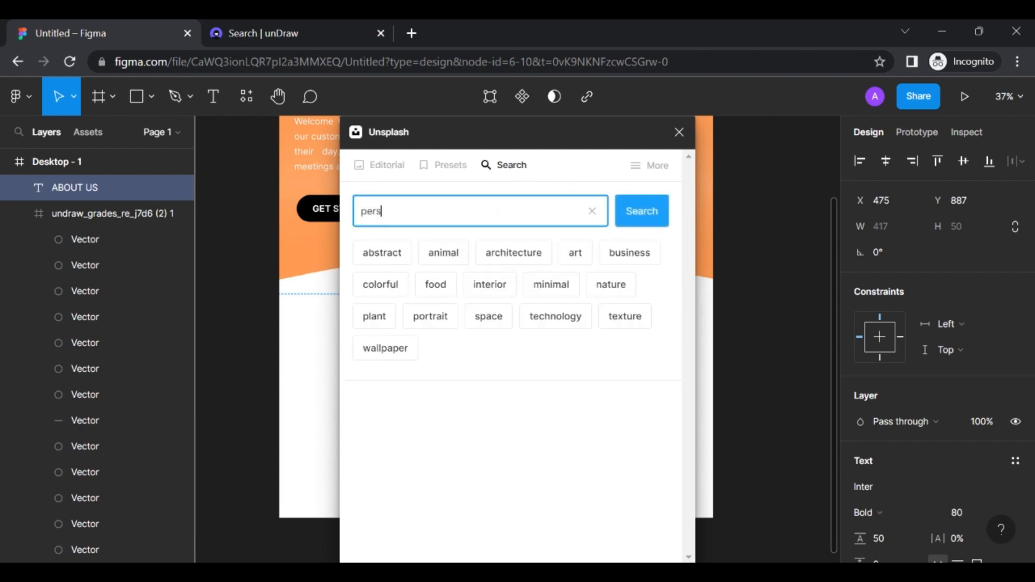
pyautogui.click(648, 222)
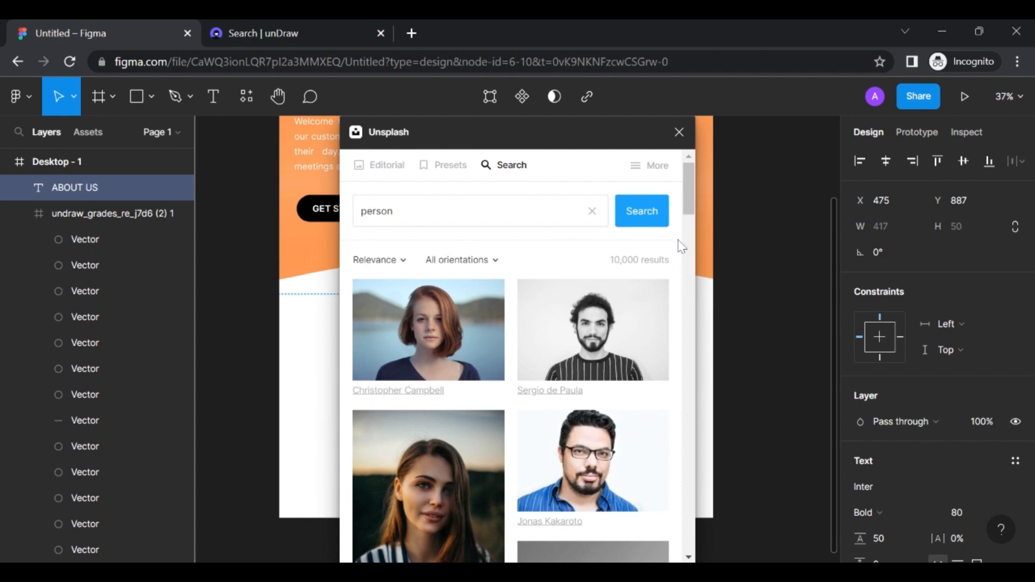
pyautogui.scroll(-3, 693, 226)
pyautogui.scroll(-10, 693, 225)
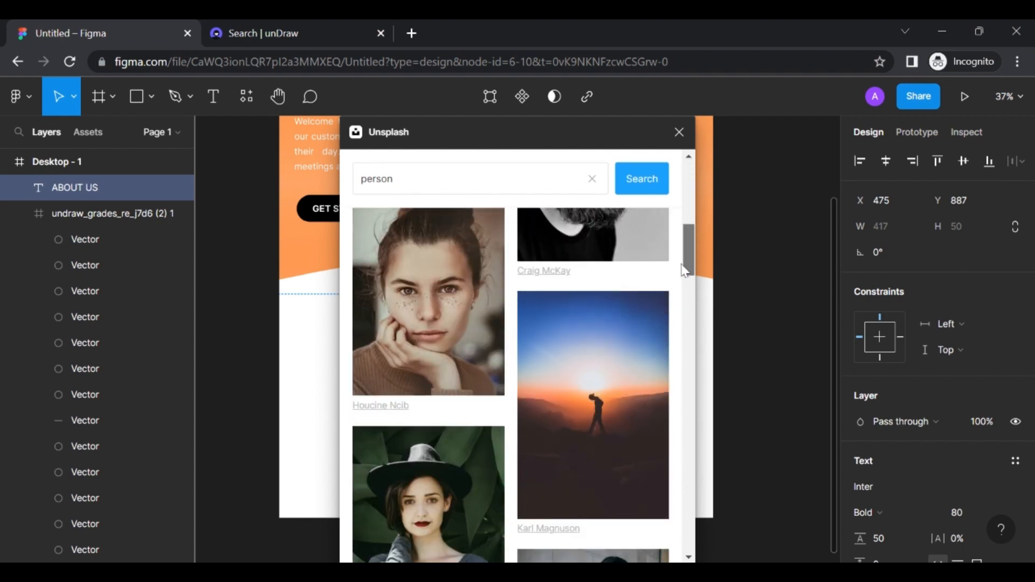
pyautogui.moveTo(689, 308); pyautogui.dragTo(699, 552)
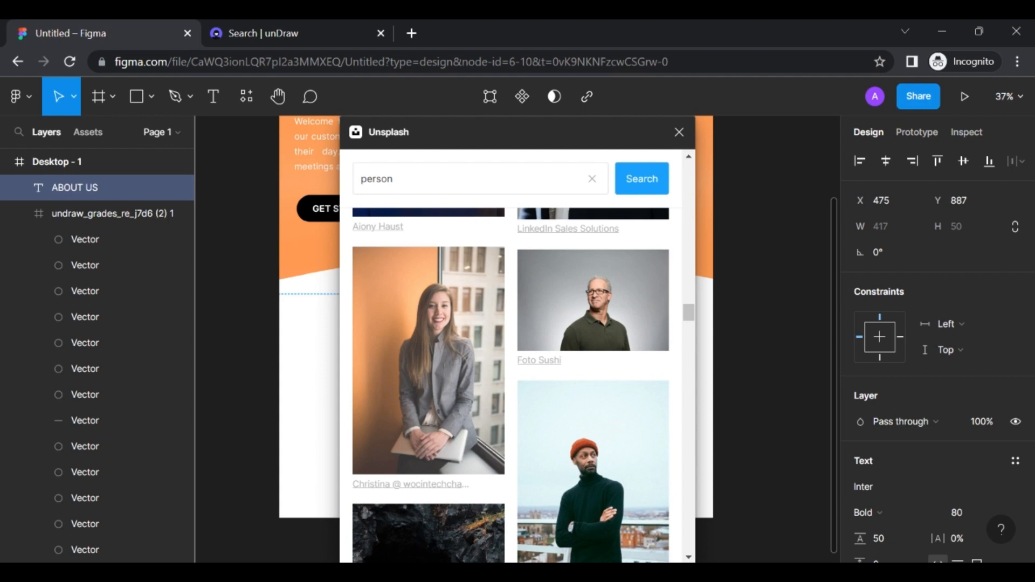
# Close the Unsplash plugin and undo the laptop-portrait fill it applied to ABOUT US
pyautogui.click(438, 354)
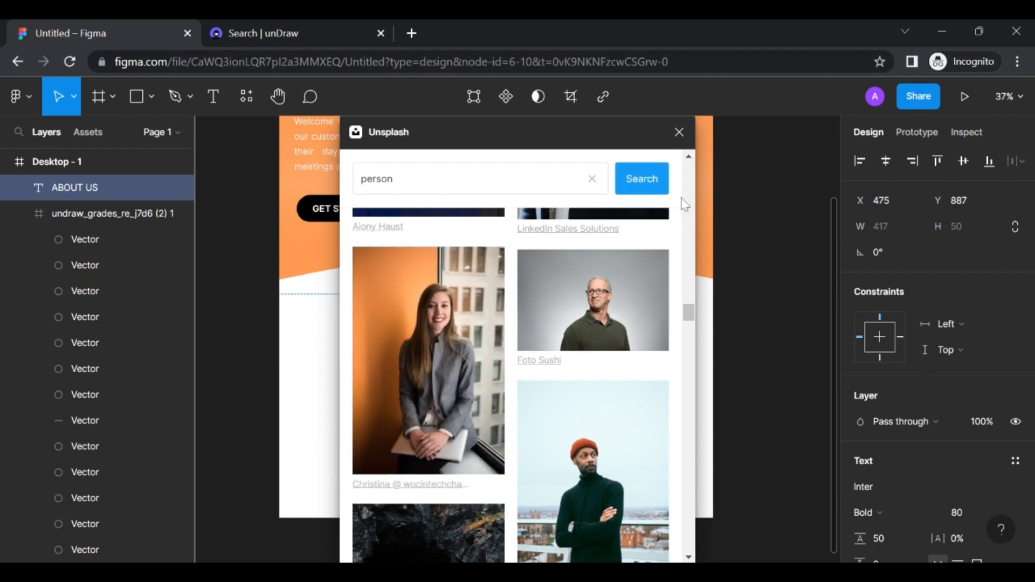
pyautogui.hscroll(5, 773, 298)
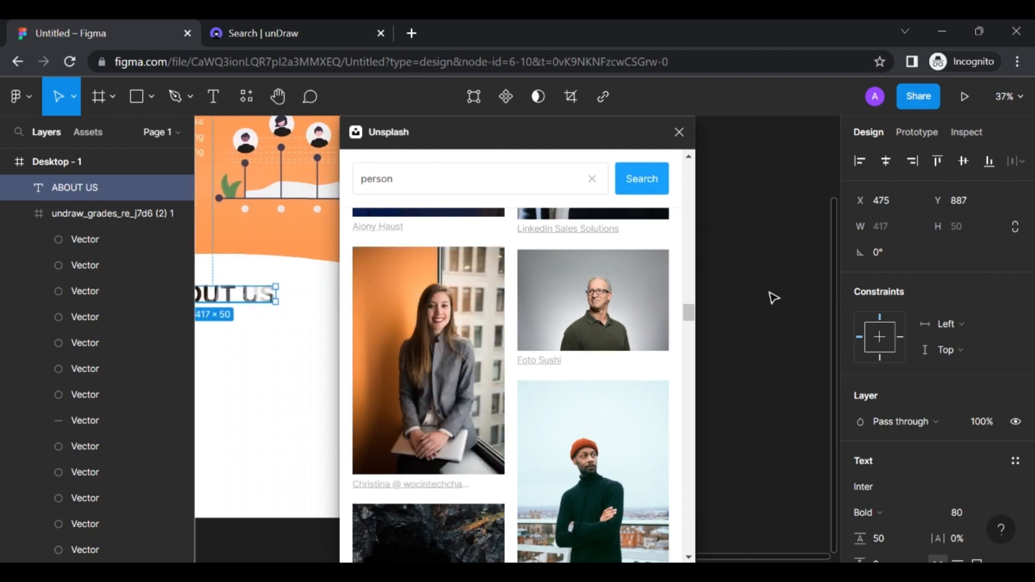
pyautogui.click(680, 133)
pyautogui.hscroll(-5, 351, 351)
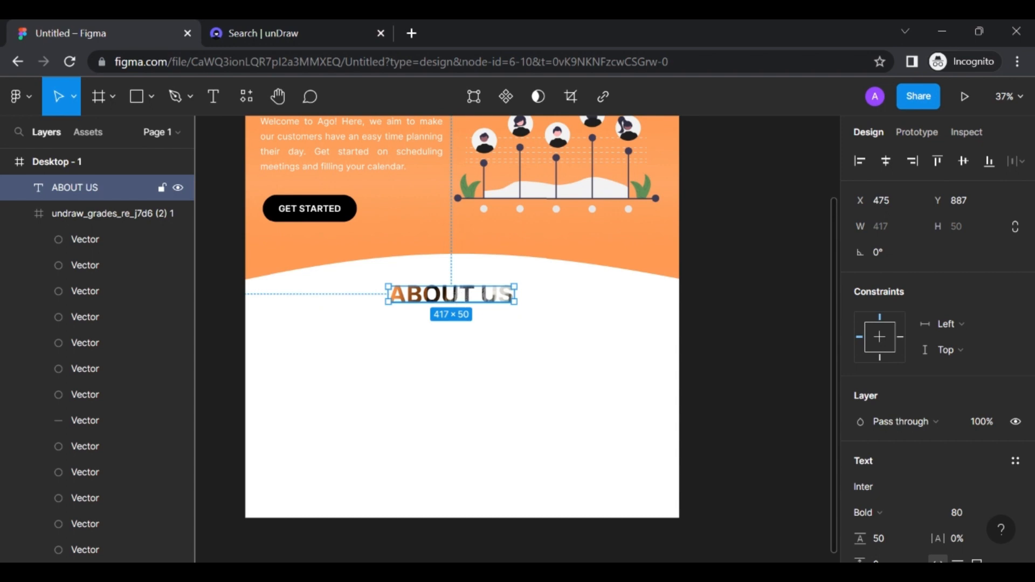
pyautogui.hotkey('ctrl', 'z')
pyautogui.click(488, 344)
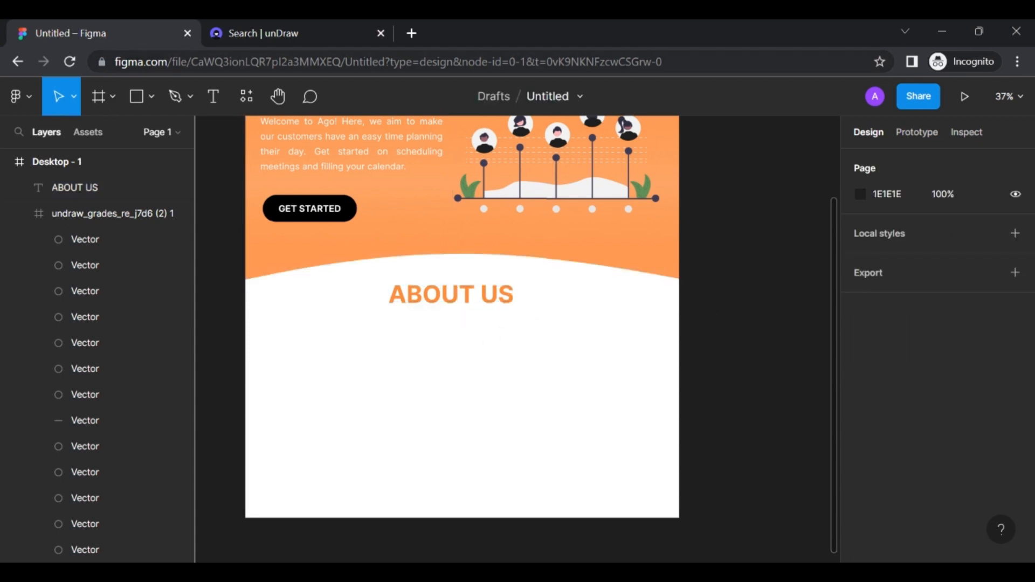
# Relaunch the Unsplash plugin and search its photos for 'person'
pyautogui.click(21, 96)
pyautogui.moveTo(57, 379)
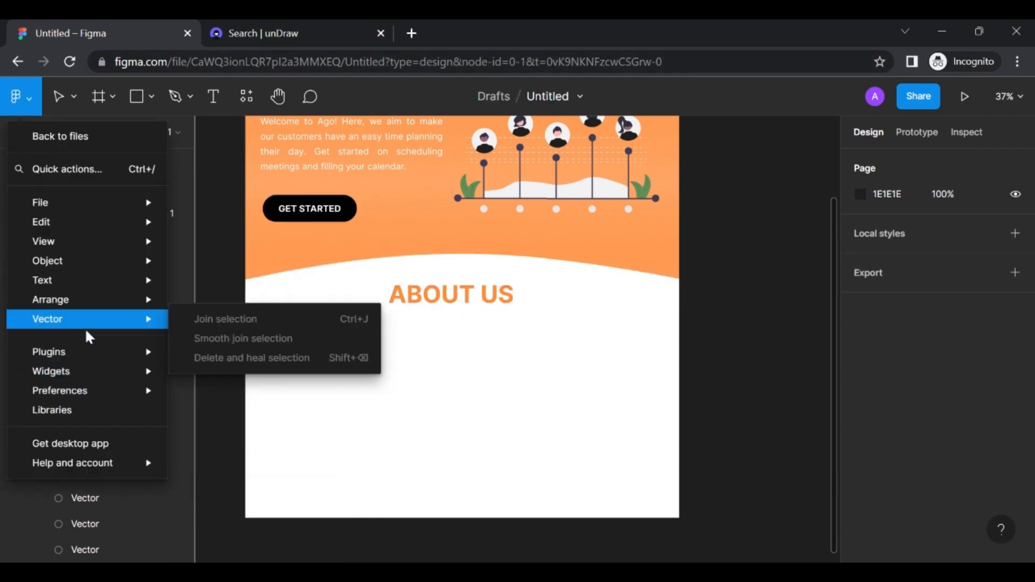
pyautogui.moveTo(88, 358)
pyautogui.click(207, 365)
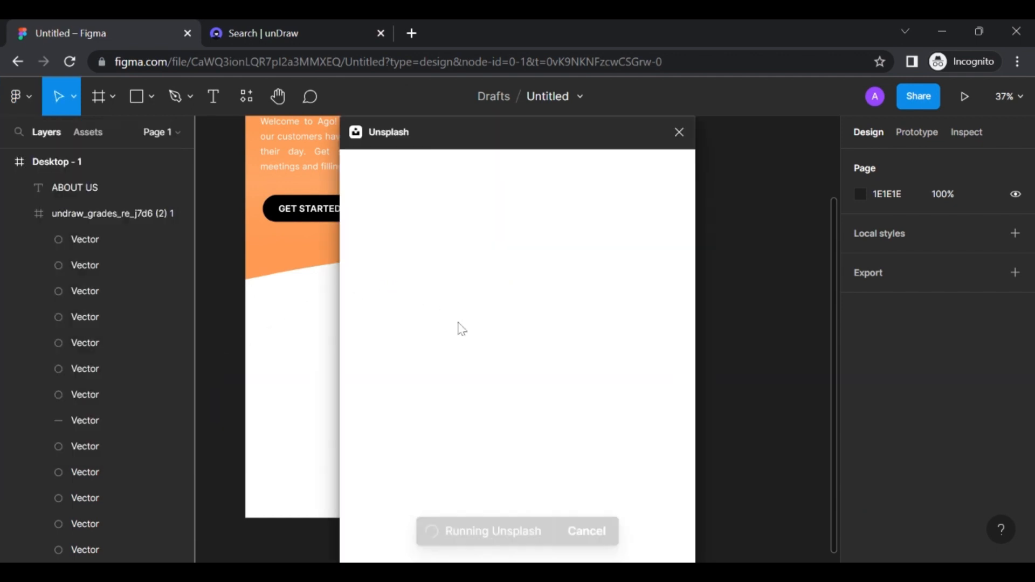
pyautogui.click(480, 210)
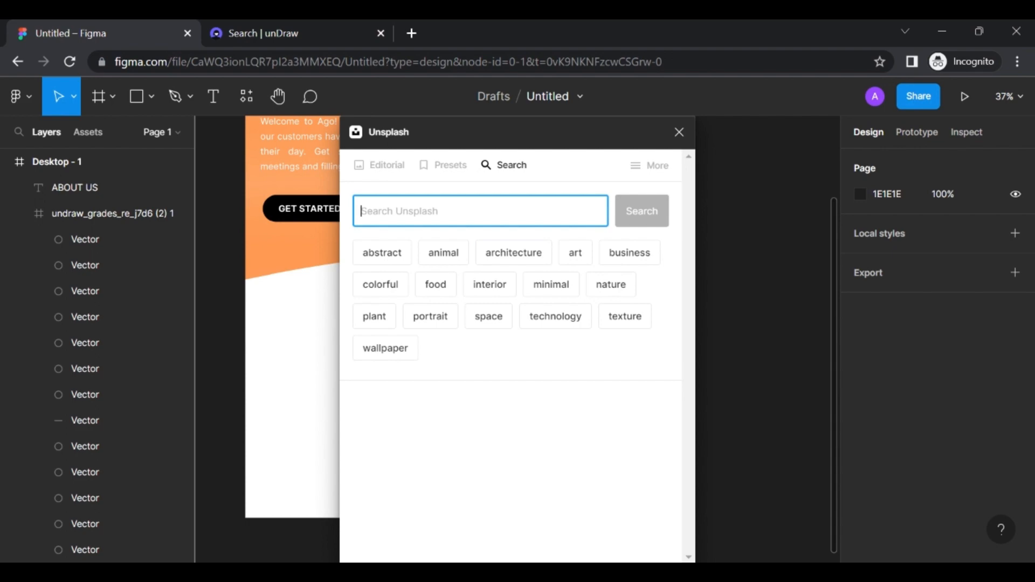
pyautogui.write('person')
pyautogui.press('Return')
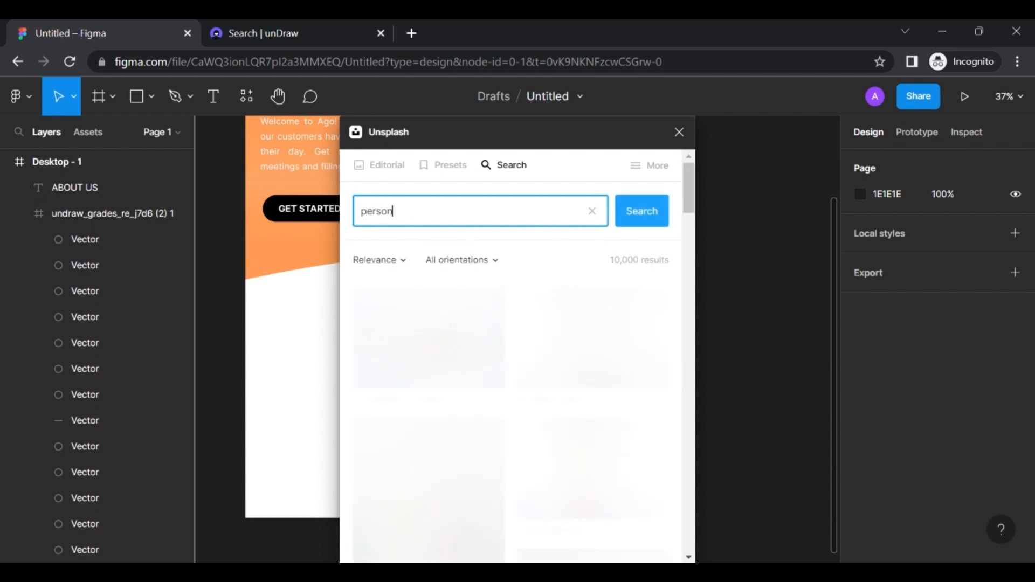
# Insert the photo of the smiling woman in a grey blazer and close Unsplash
pyautogui.scroll(-15, 521, 342)
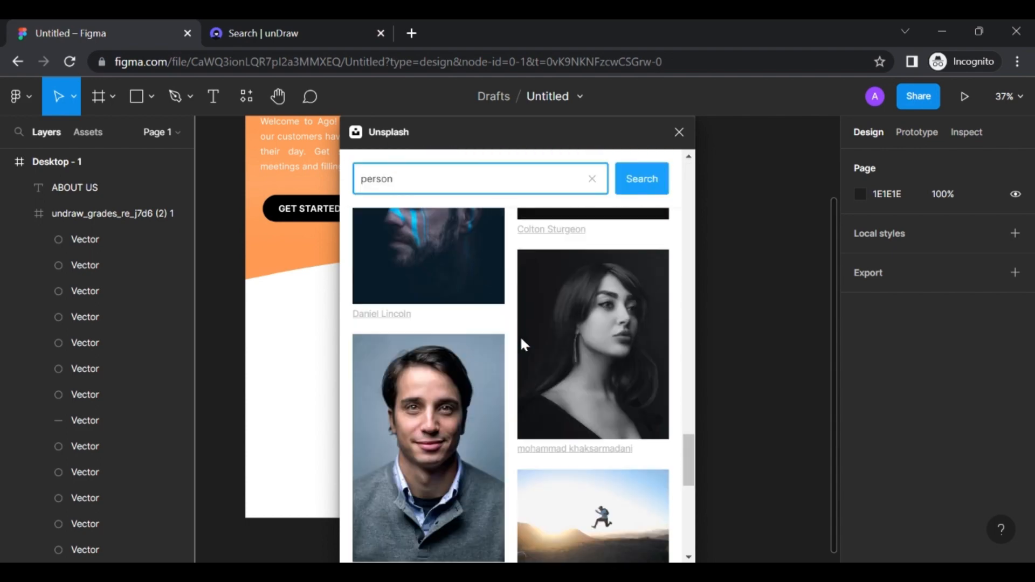
pyautogui.scroll(-5, 520, 335)
pyautogui.scroll(-5, 520, 335)
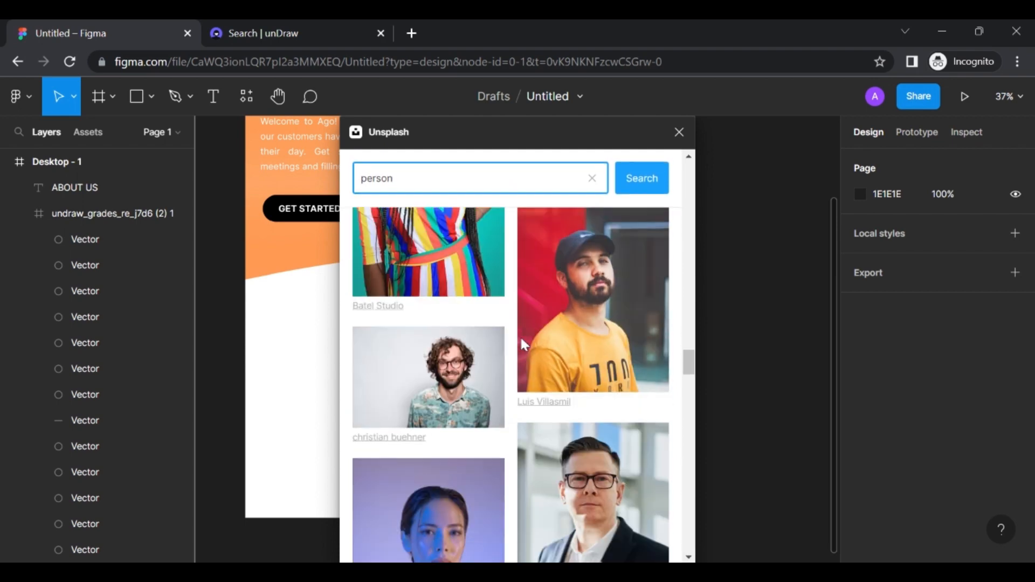
pyautogui.scroll(-10, 519, 335)
pyautogui.click(417, 303)
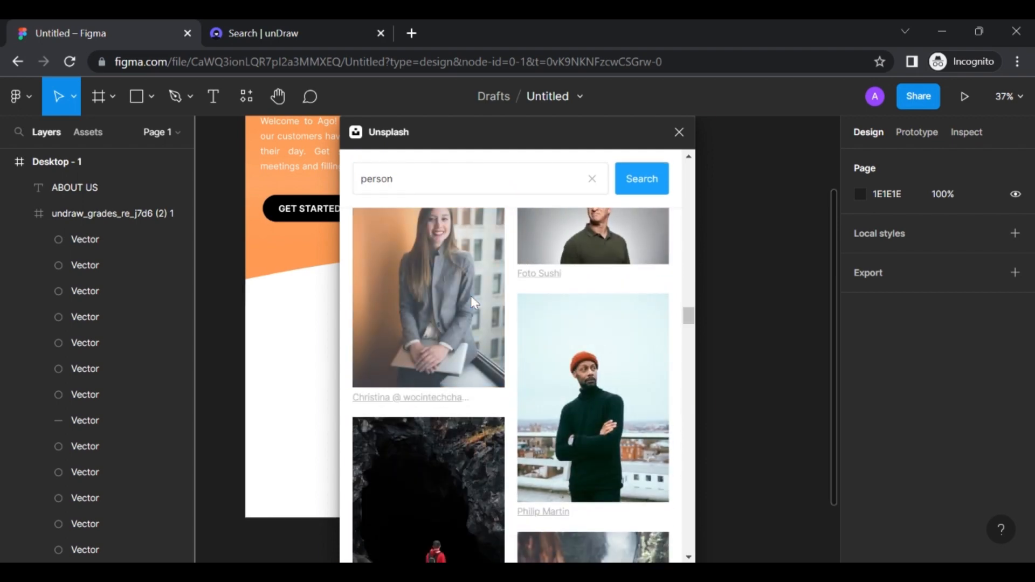
pyautogui.click(680, 134)
pyautogui.scroll(-3, 566, 296)
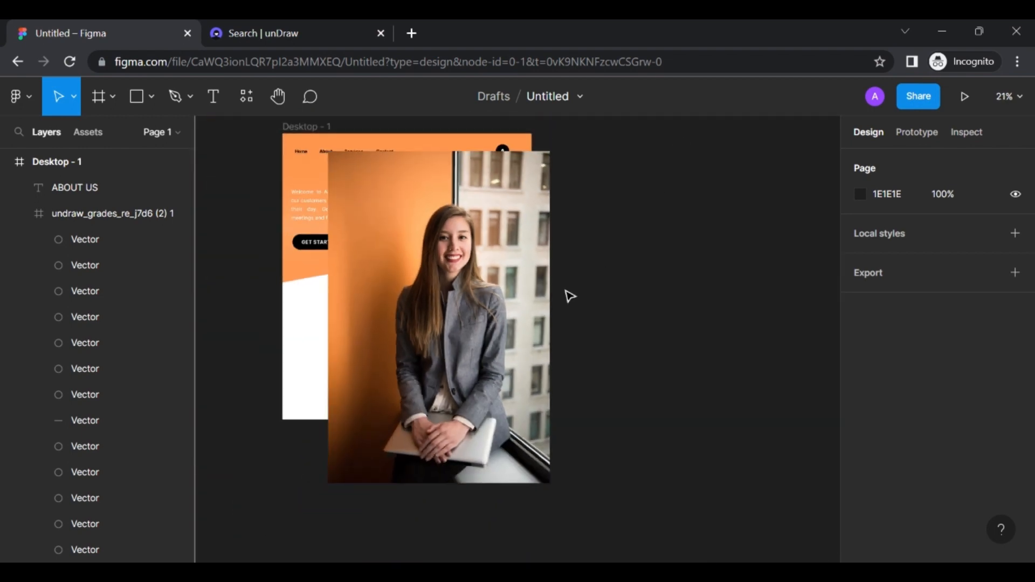
# Drag the 1281.7 × 1920 portrait to the right of Desktop - 1, at X 1572, Y 6928
pyautogui.click(466, 304)
pyautogui.moveTo(443, 303); pyautogui.dragTo(682, 315)
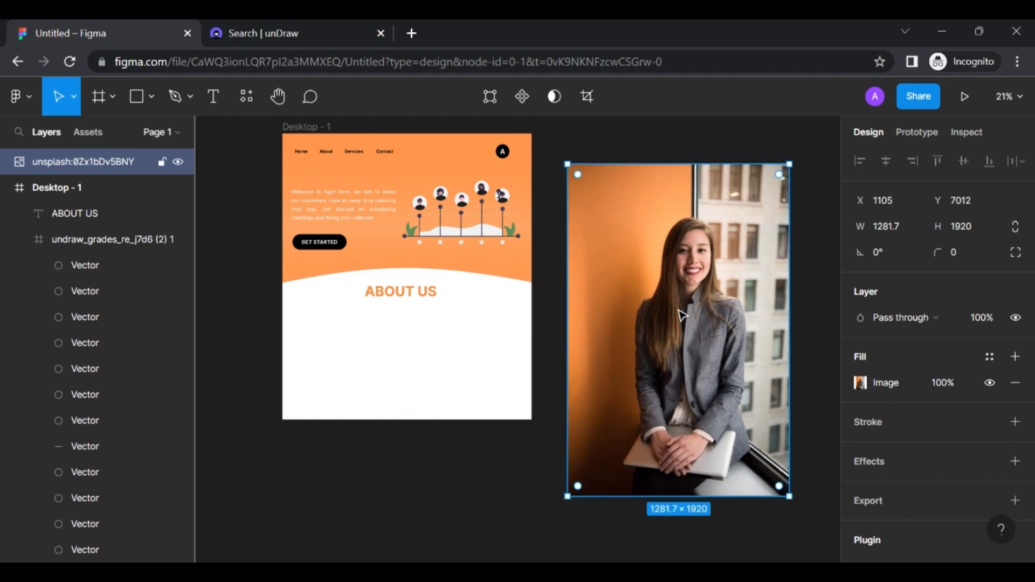
pyautogui.hscroll(5, 682, 316)
pyautogui.moveTo(576, 295); pyautogui.dragTo(654, 278)
pyautogui.scroll(5, 655, 277)
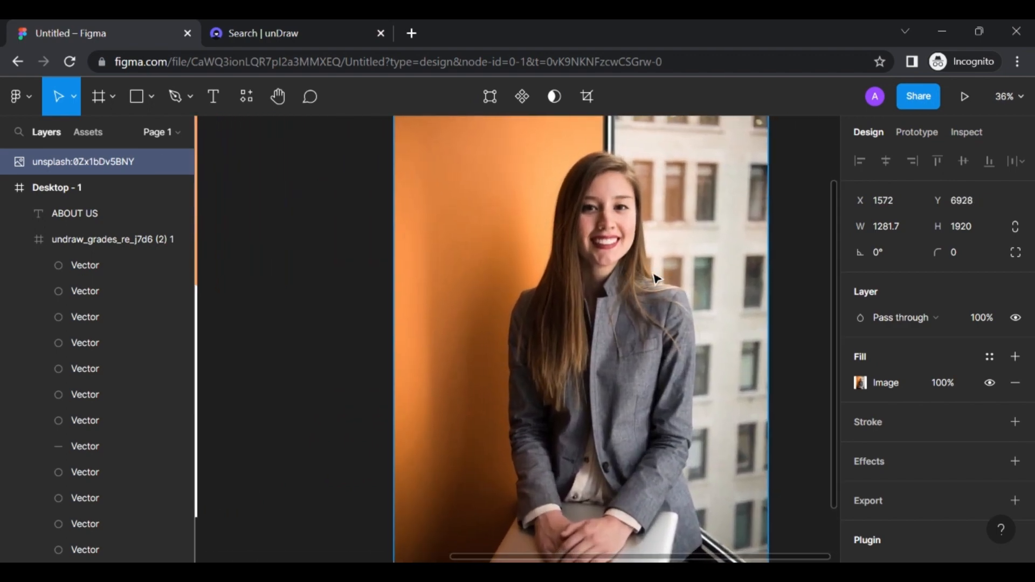
pyautogui.scroll(-3, 655, 279)
pyautogui.hscroll(2, 655, 278)
pyautogui.scroll(-1, 655, 278)
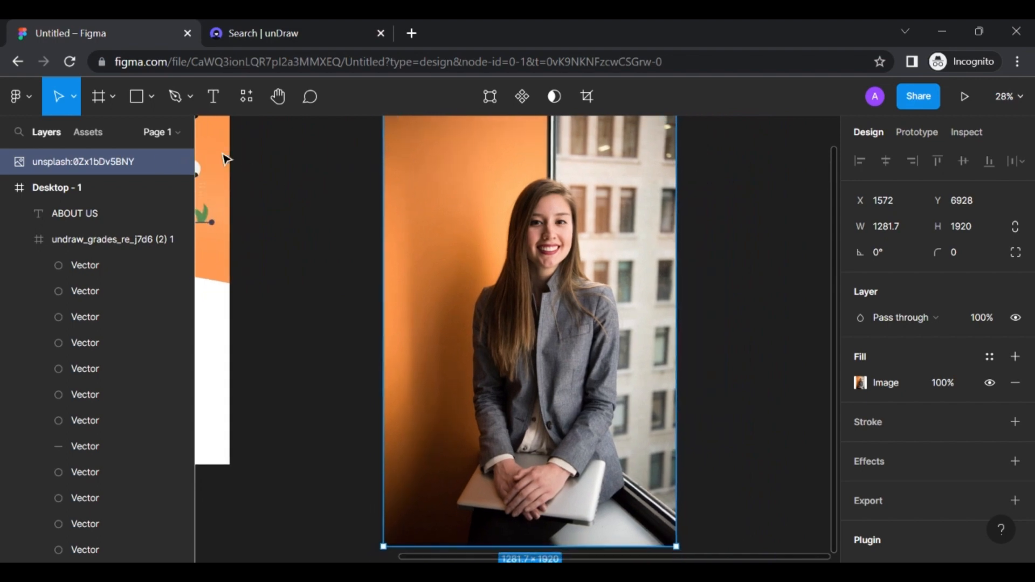
pyautogui.click(151, 96)
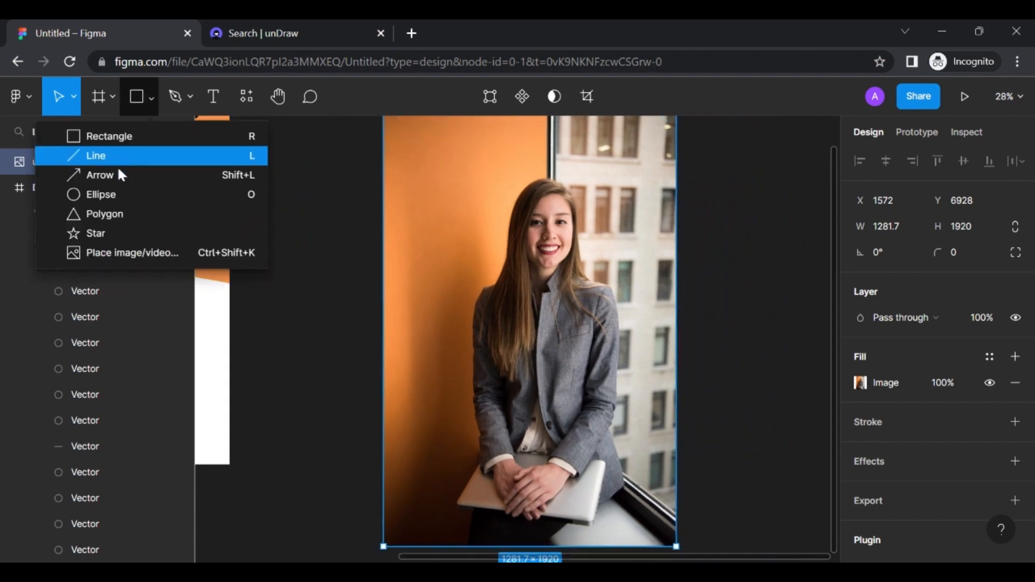
# Draw an ellipse over the woman's face, send it to back, and use it as the photo's mask
pyautogui.click(111, 193)
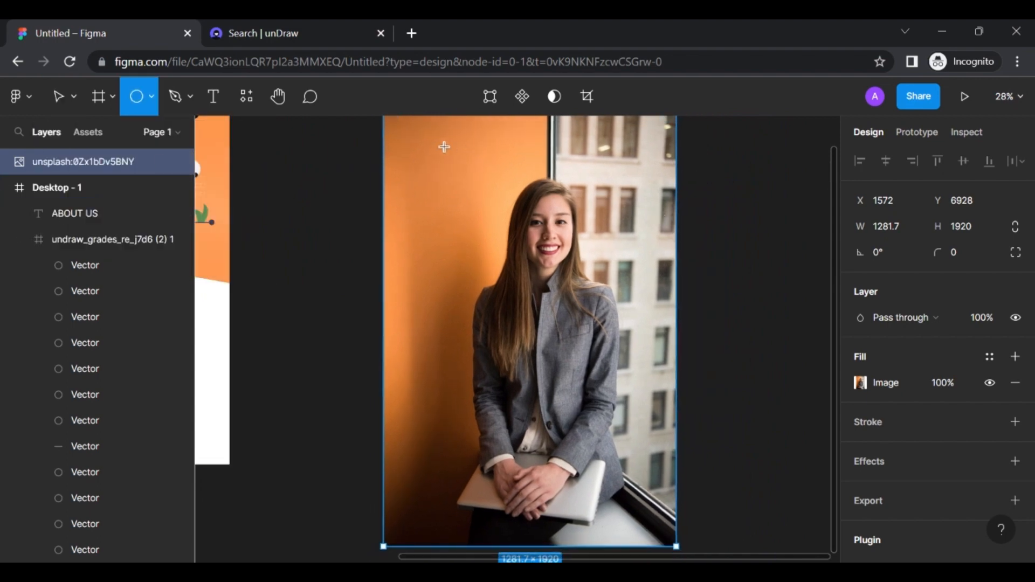
pyautogui.moveTo(425, 147)
pyautogui.mouseDown()
pyautogui.moveTo(601, 250)
pyautogui.moveTo(613, 327)
pyautogui.moveTo(650, 371)
pyautogui.mouseUp()
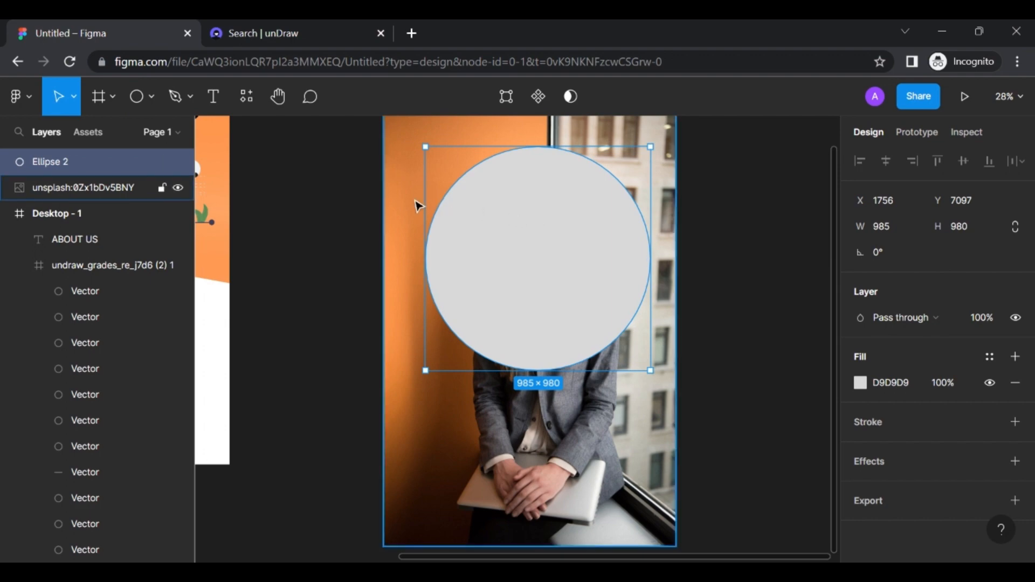
pyautogui.rightClick(495, 233)
pyautogui.click(510, 236)
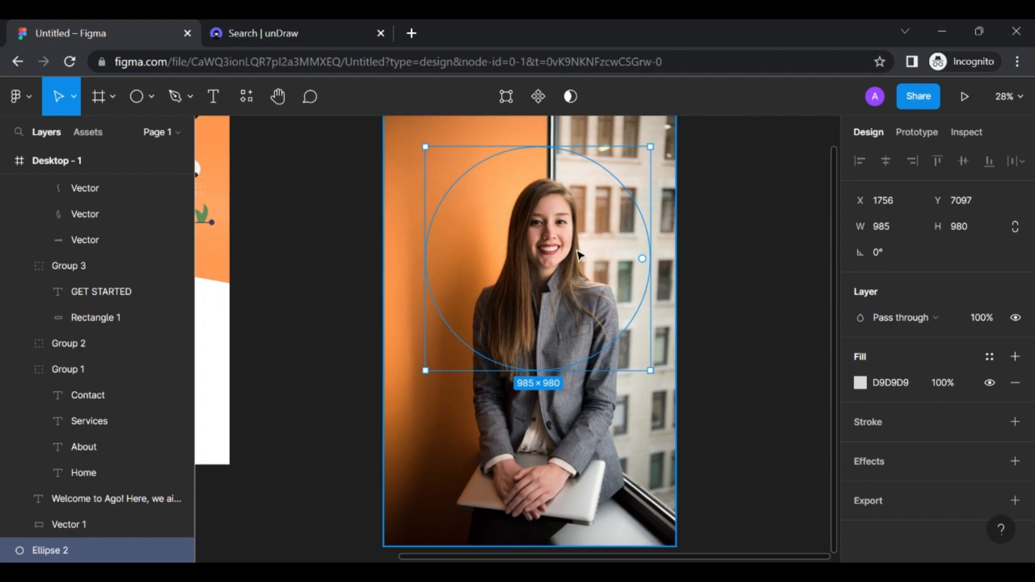
pyautogui.keyDown('shift'); pyautogui.click(413, 253); pyautogui.keyUp('shift')
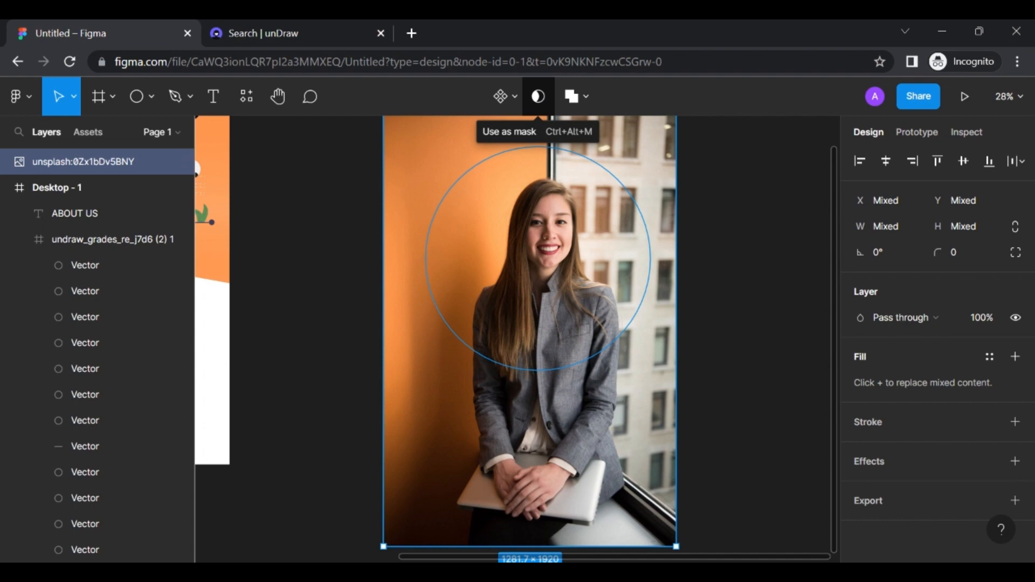
pyautogui.click(539, 98)
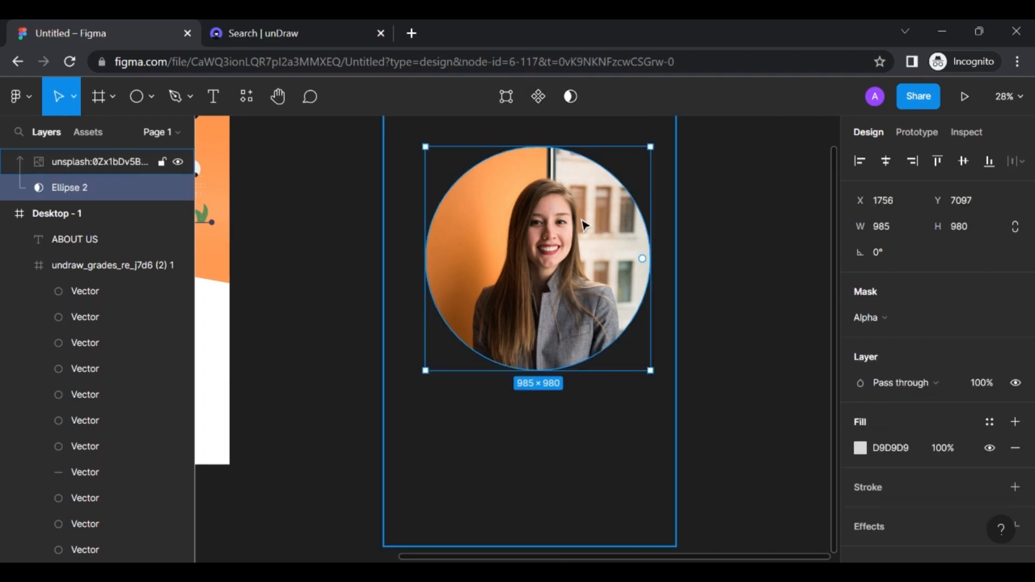
# Shrink the masked portrait to about 475 px and move it into the page below ABOUT US
pyautogui.click(587, 255)
pyautogui.click(757, 311)
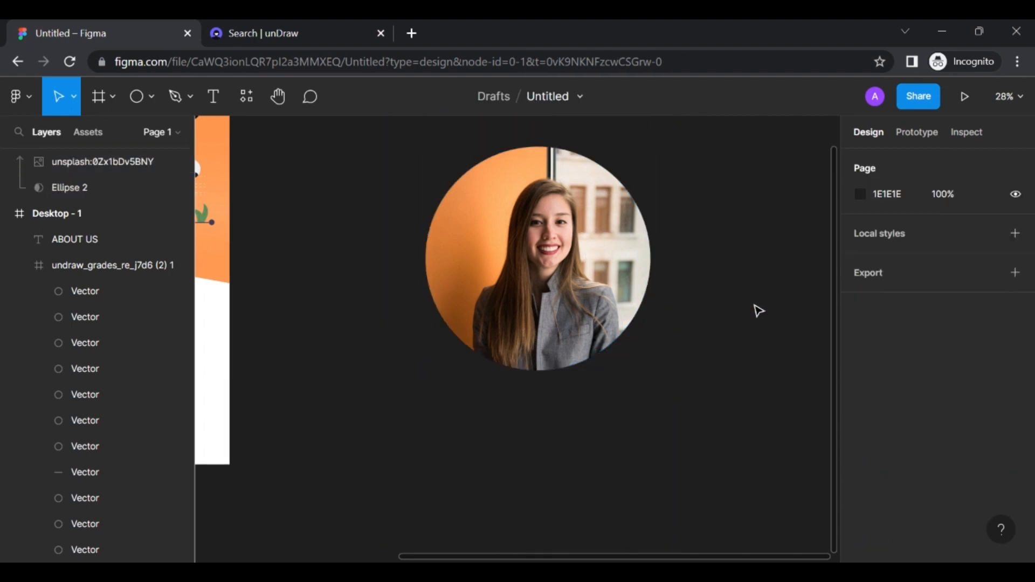
pyautogui.click(621, 260)
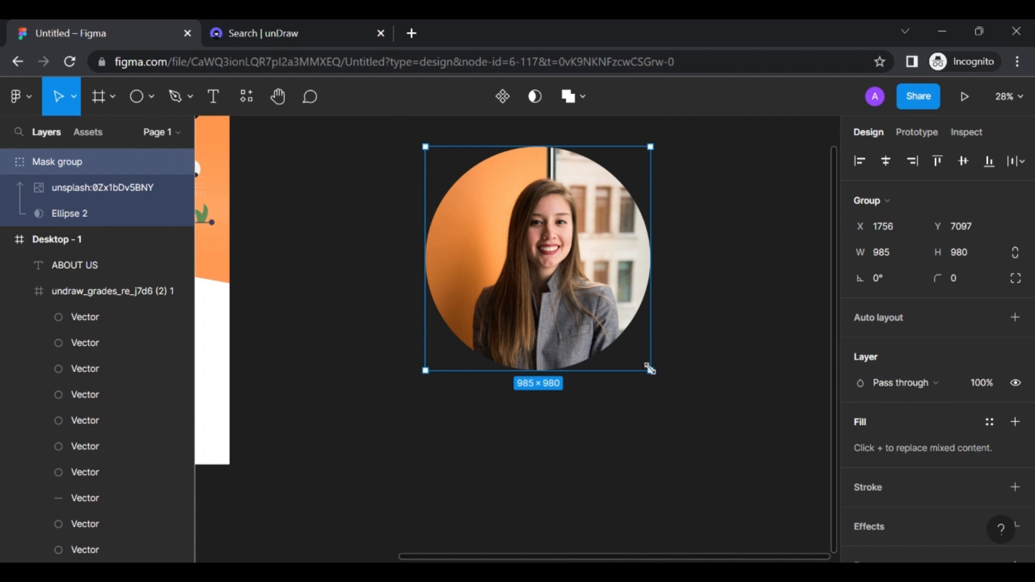
pyautogui.moveTo(650, 370); pyautogui.dragTo(533, 249)
pyautogui.hscroll(-5, 496, 316)
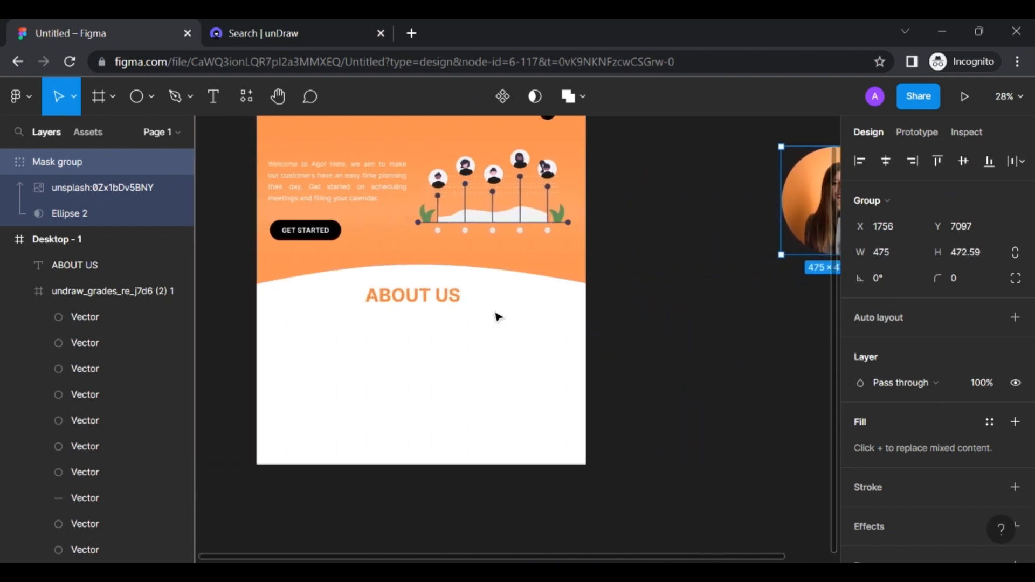
pyautogui.hscroll(2, 626, 295)
pyautogui.moveTo(726, 190); pyautogui.dragTo(266, 362)
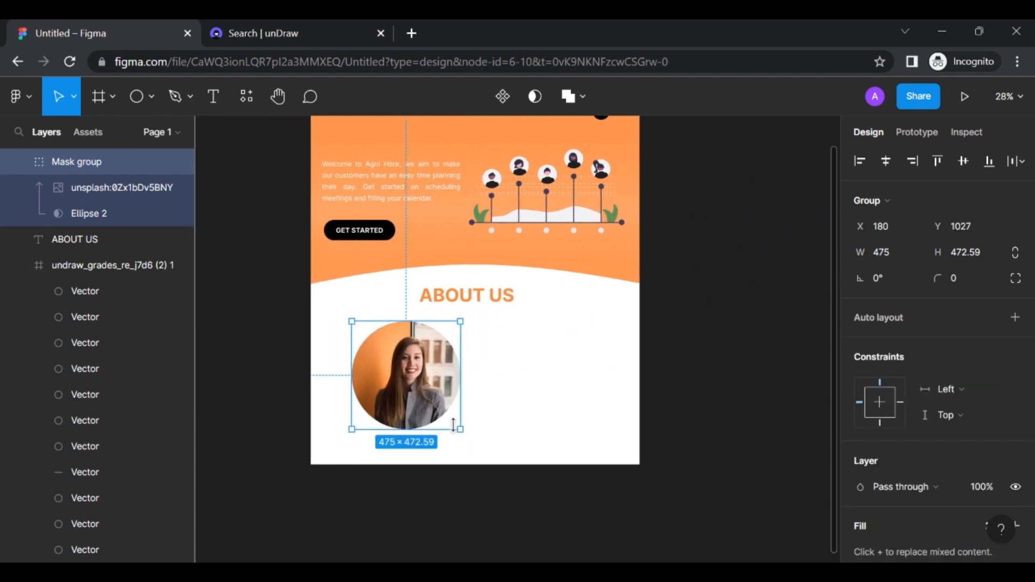
# Scale the circular portrait down to 309 × 307.43 and position it under the heading
pyautogui.moveTo(461, 429); pyautogui.dragTo(434, 403)
pyautogui.moveTo(383, 364); pyautogui.dragTo(356, 373)
pyautogui.scroll(5, 422, 426)
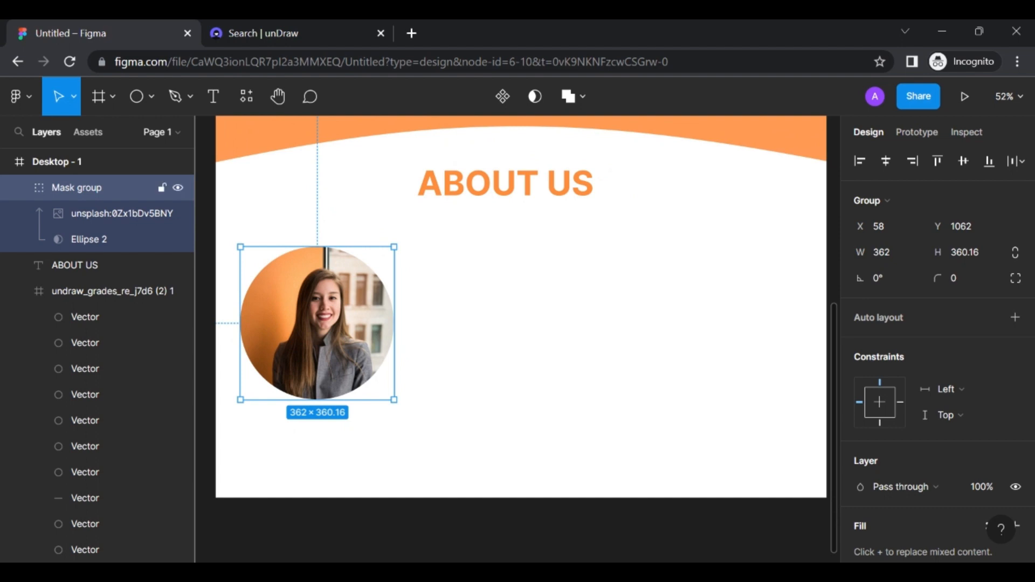
pyautogui.moveTo(351, 358); pyautogui.dragTo(357, 359)
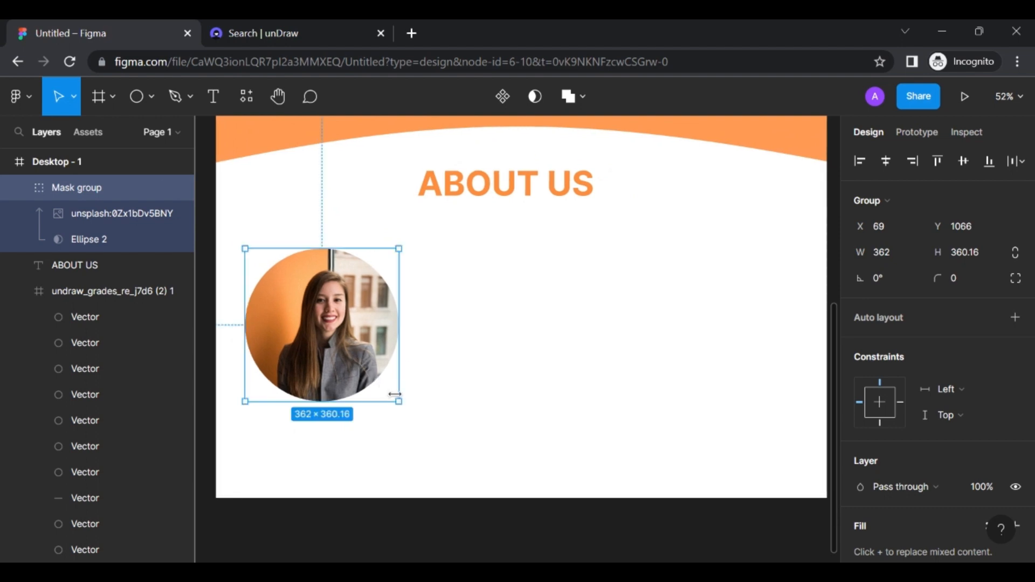
pyautogui.moveTo(397, 399); pyautogui.dragTo(374, 367)
pyautogui.moveTo(305, 298); pyautogui.dragTo(313, 301)
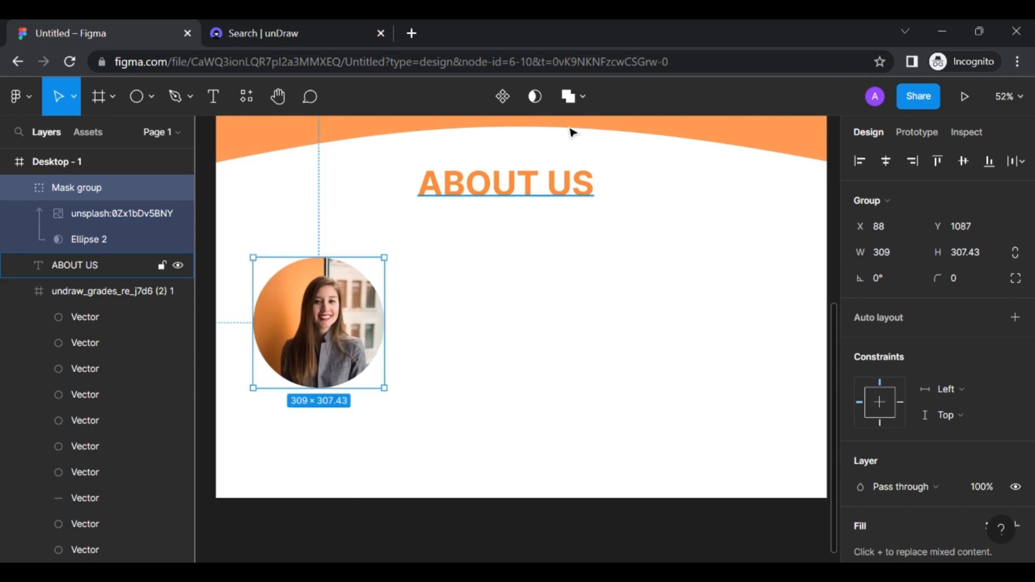
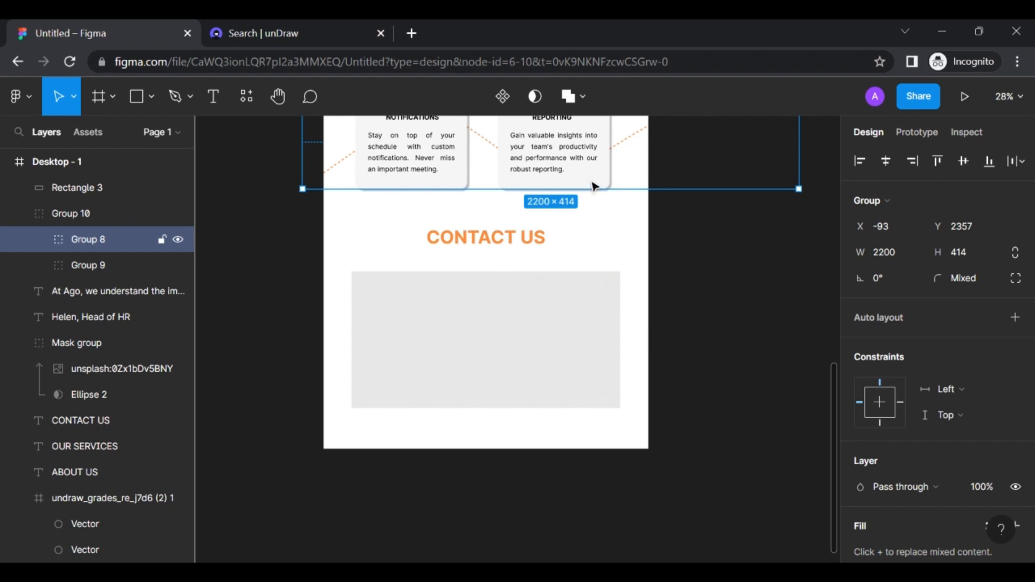
# Change the contact form panel's fill to light grey F6F6F6, after trying D9D9D9 and white
pyautogui.doubleClick(593, 187)
pyautogui.scroll(-3, 866, 373)
pyautogui.scroll(-2, 865, 373)
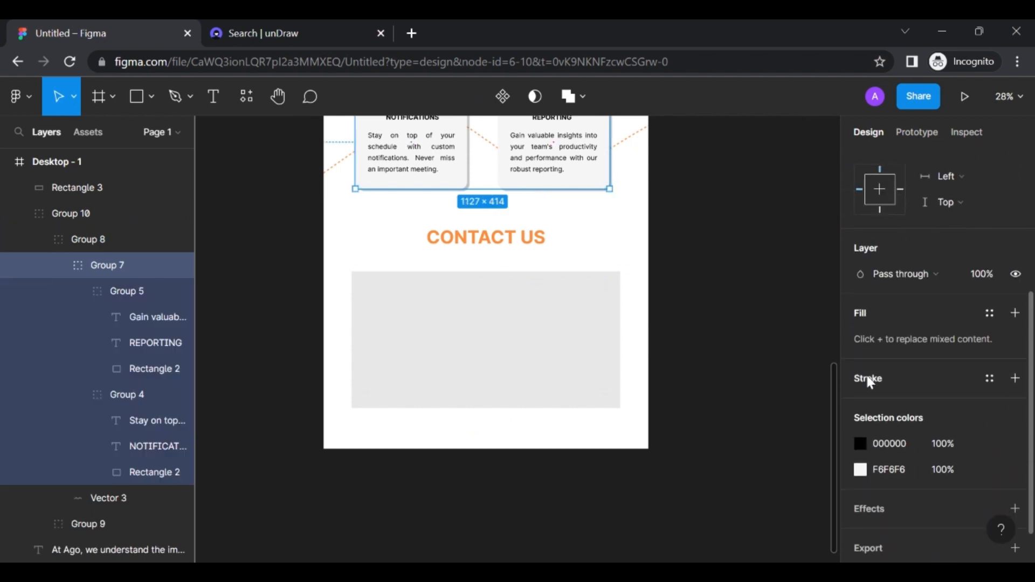
pyautogui.click(562, 346)
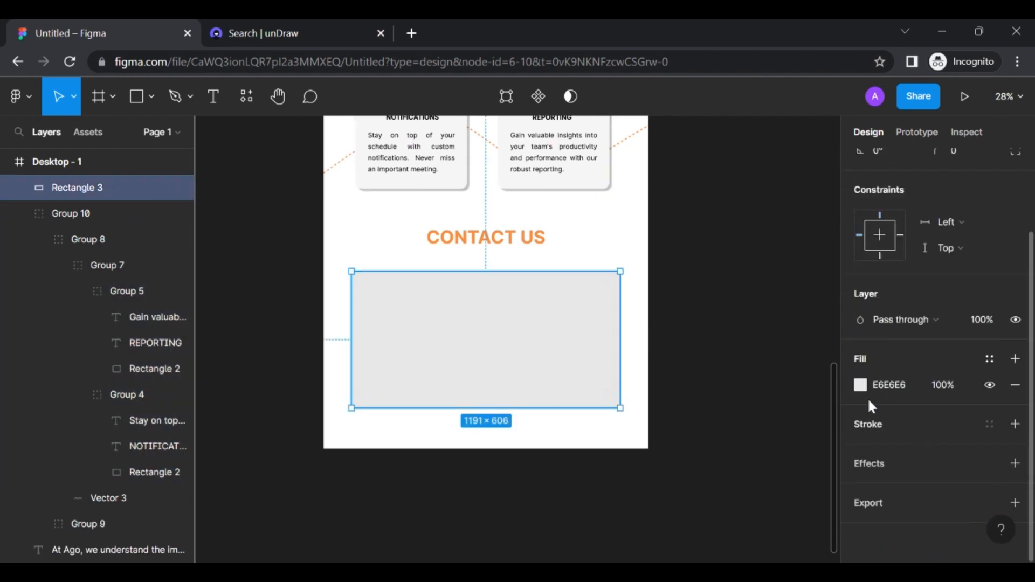
pyautogui.click(860, 385)
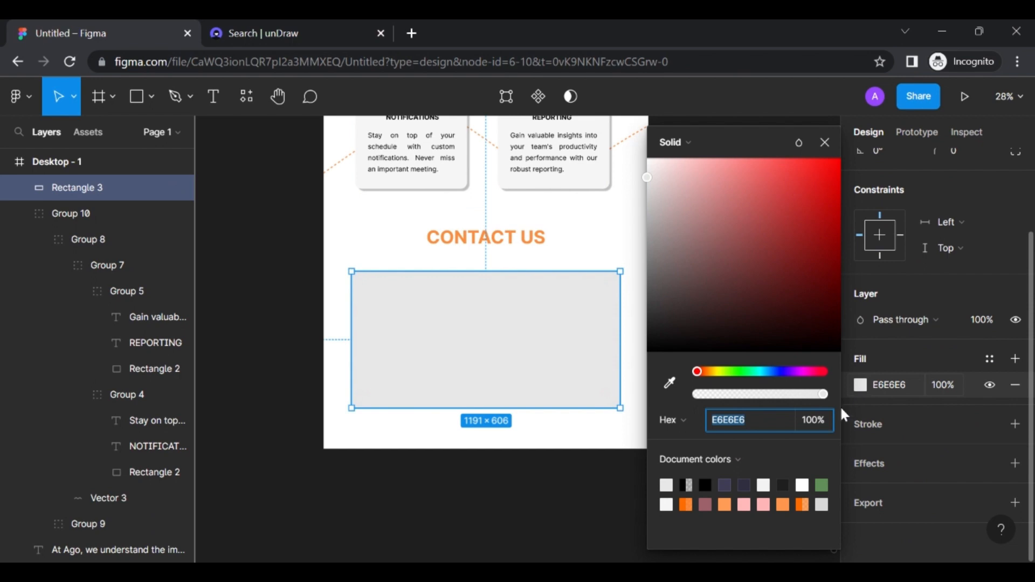
pyautogui.click(821, 504)
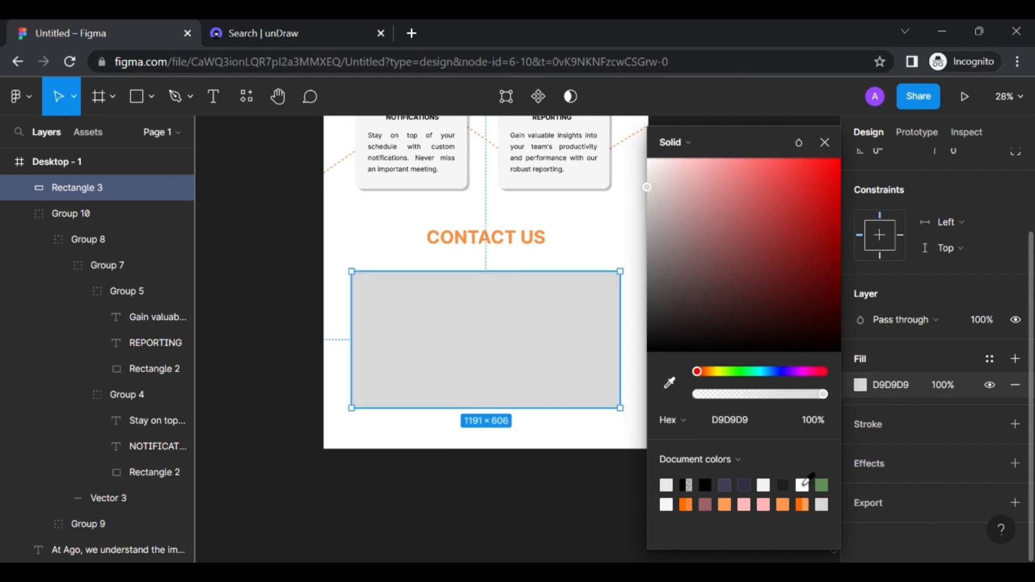
pyautogui.click(802, 485)
pyautogui.click(666, 505)
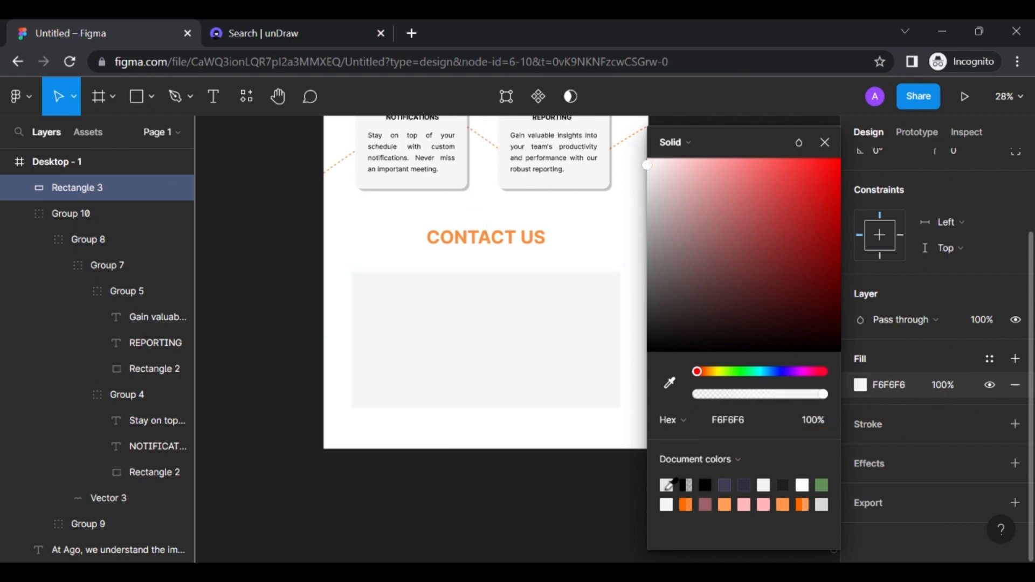
pyautogui.click(317, 333)
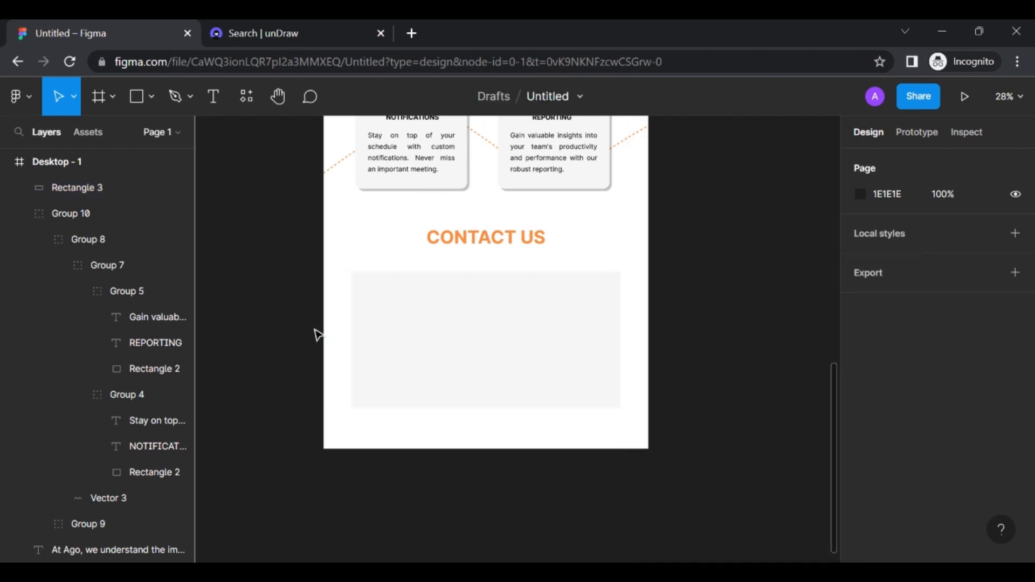
# Round the panel's corners to radius 30, after first trying 20
pyautogui.click(421, 320)
pyautogui.scroll(3, 421, 320)
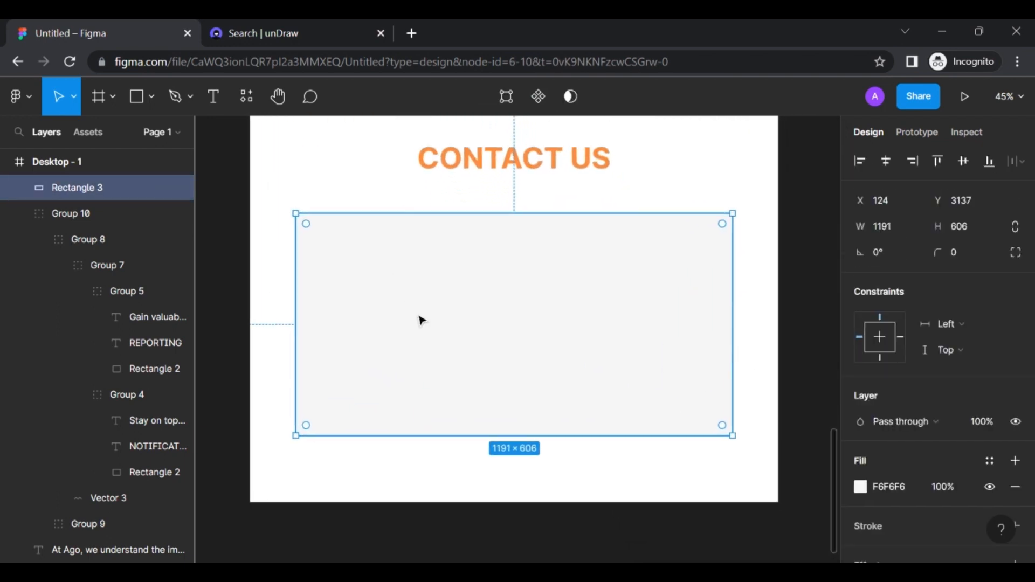
pyautogui.click(679, 190)
pyautogui.click(569, 267)
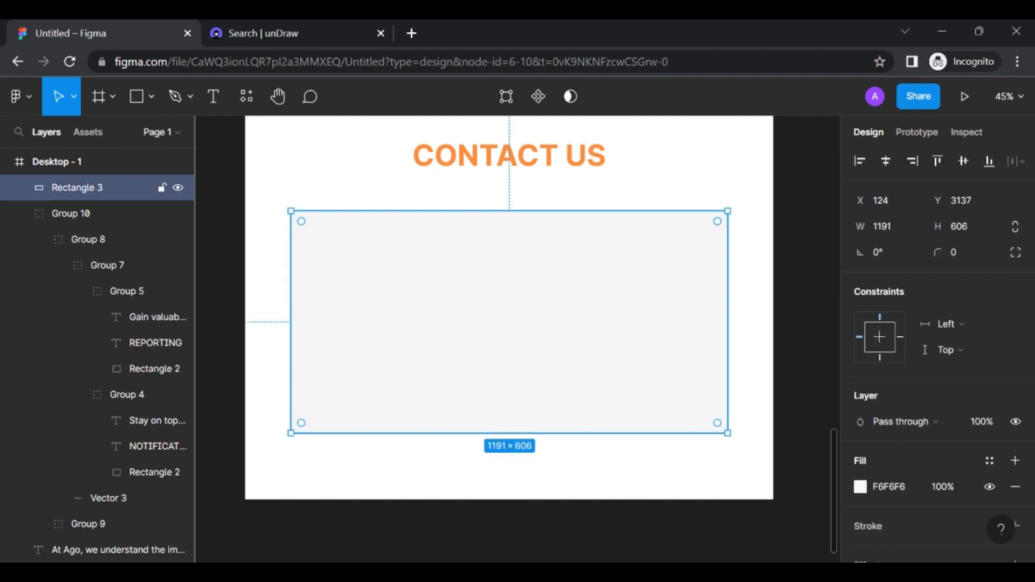
pyautogui.click(959, 253)
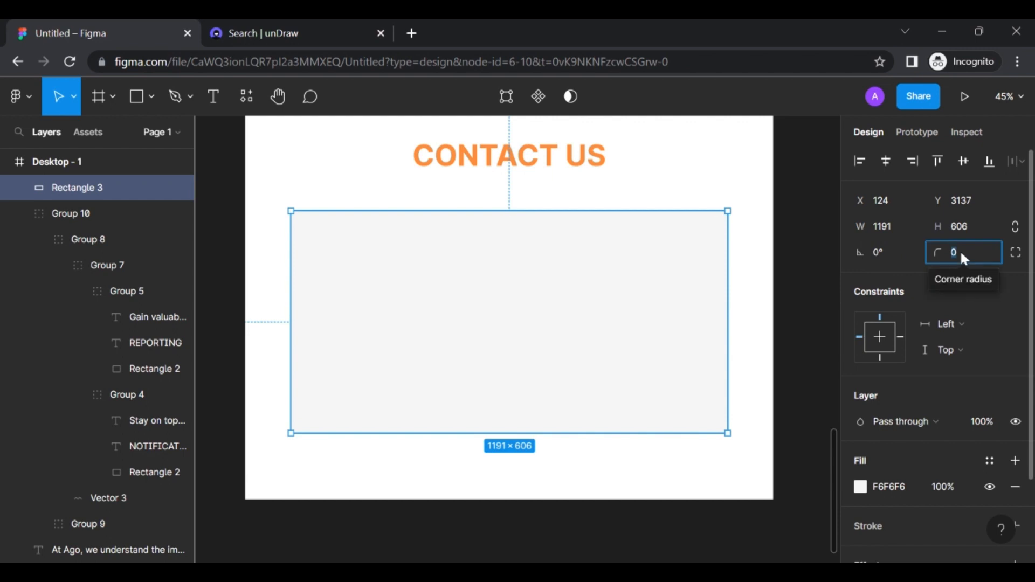
pyautogui.write('2')
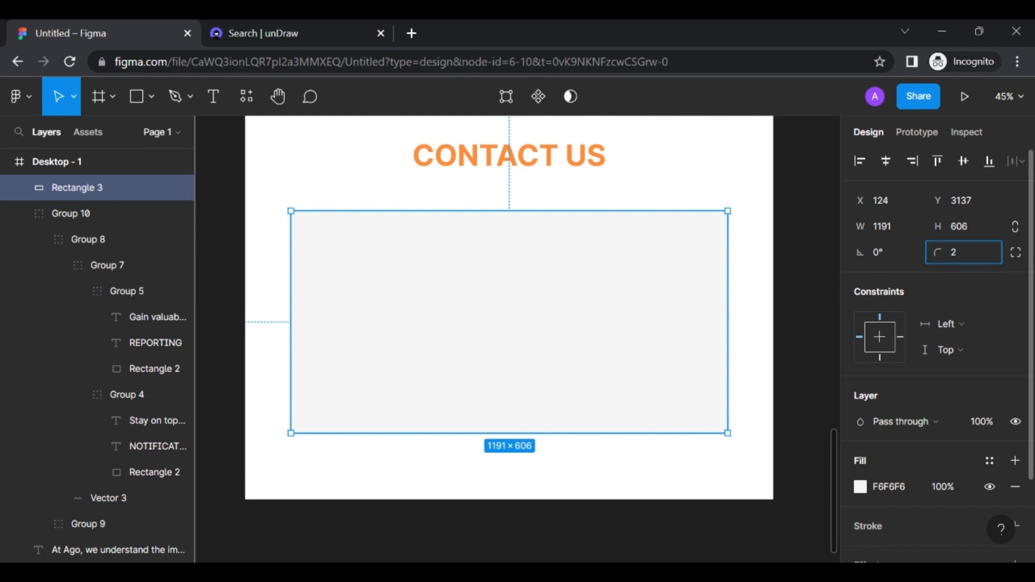
pyautogui.write('0')
pyautogui.press('Return')
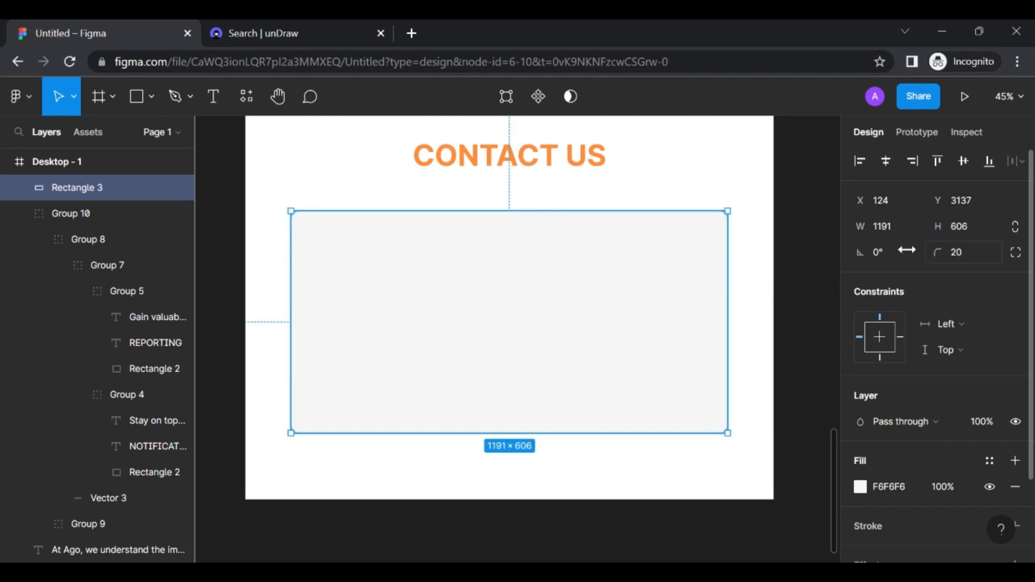
pyautogui.click(758, 232)
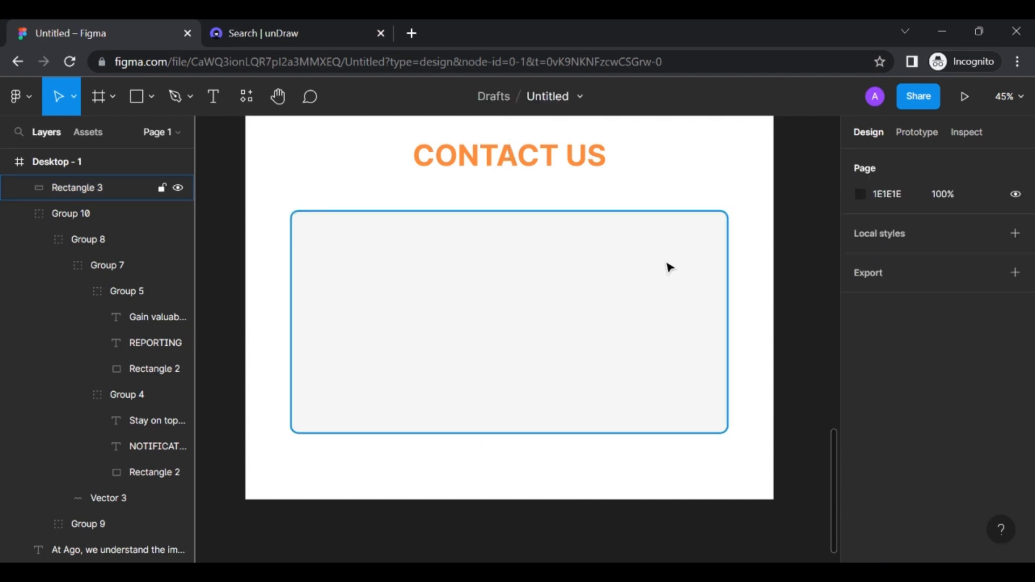
pyautogui.click(671, 269)
pyautogui.click(961, 254)
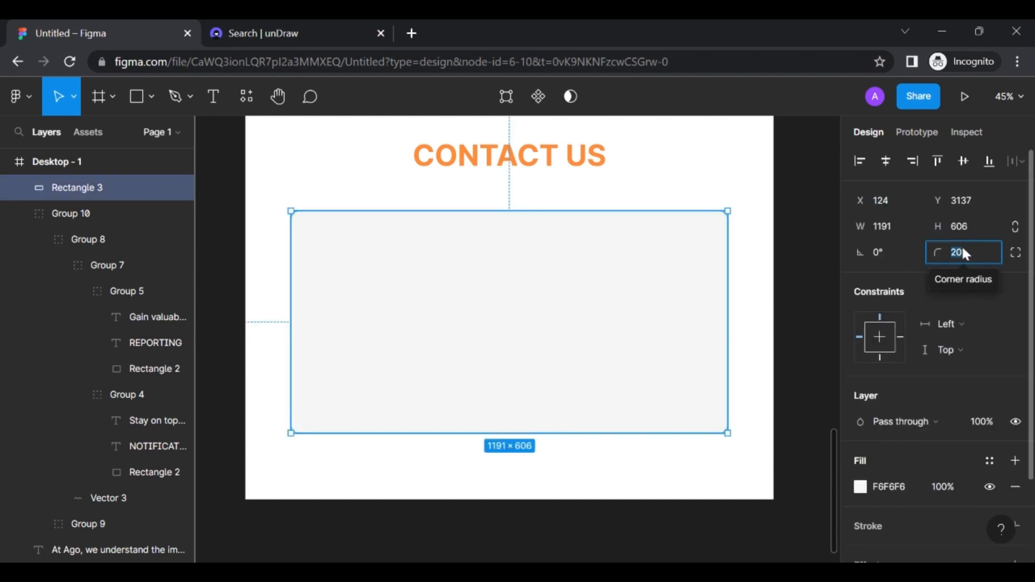
pyautogui.write('30')
pyautogui.press('Return')
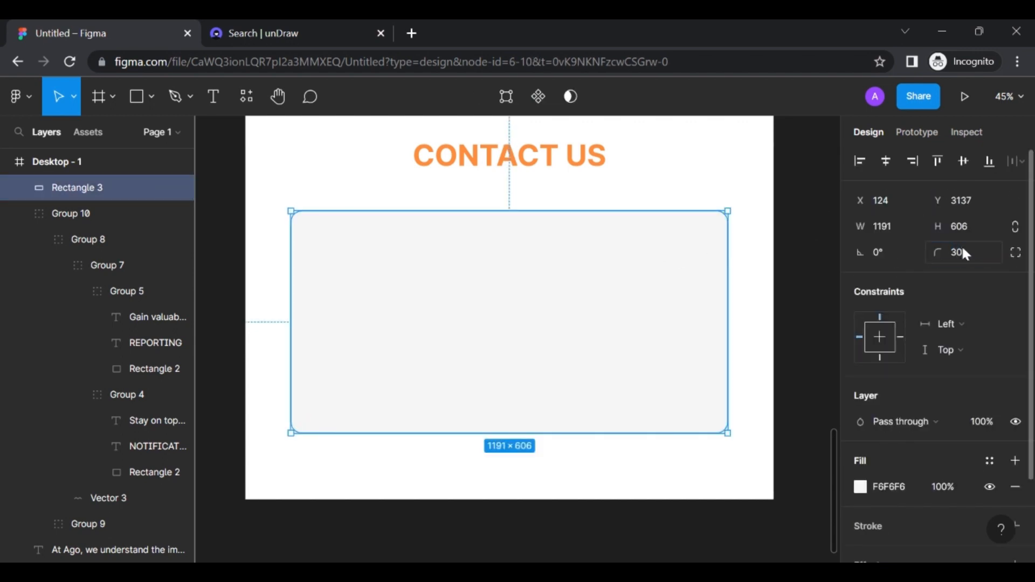
# Add a drop shadow effect to the contact panel
pyautogui.click(753, 268)
pyautogui.click(625, 290)
pyautogui.scroll(-3, 907, 326)
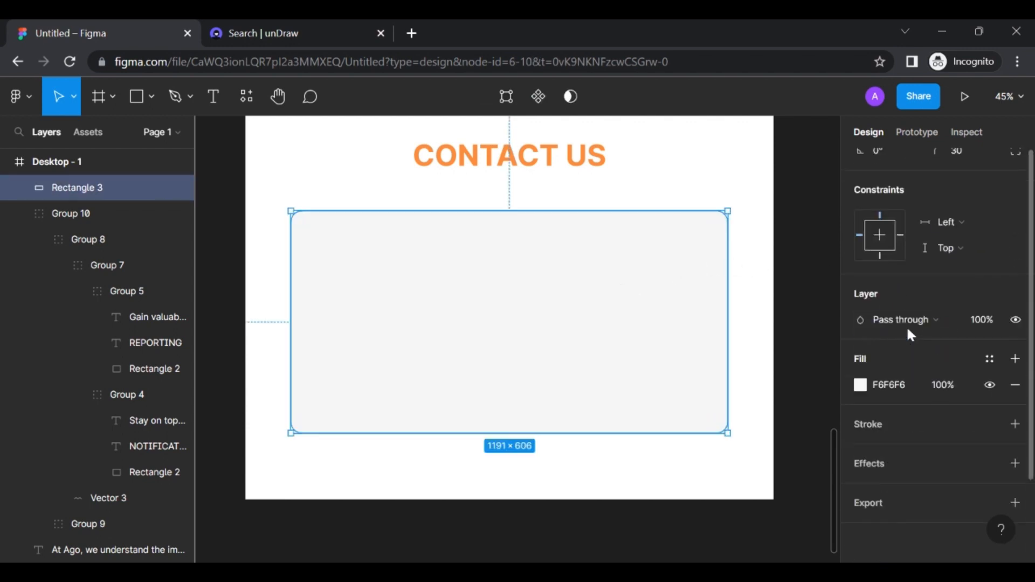
pyautogui.click(882, 465)
# Set the drop shadow to X 10, Y 10, blur 10 and spread 10
pyautogui.scroll(-1, 910, 363)
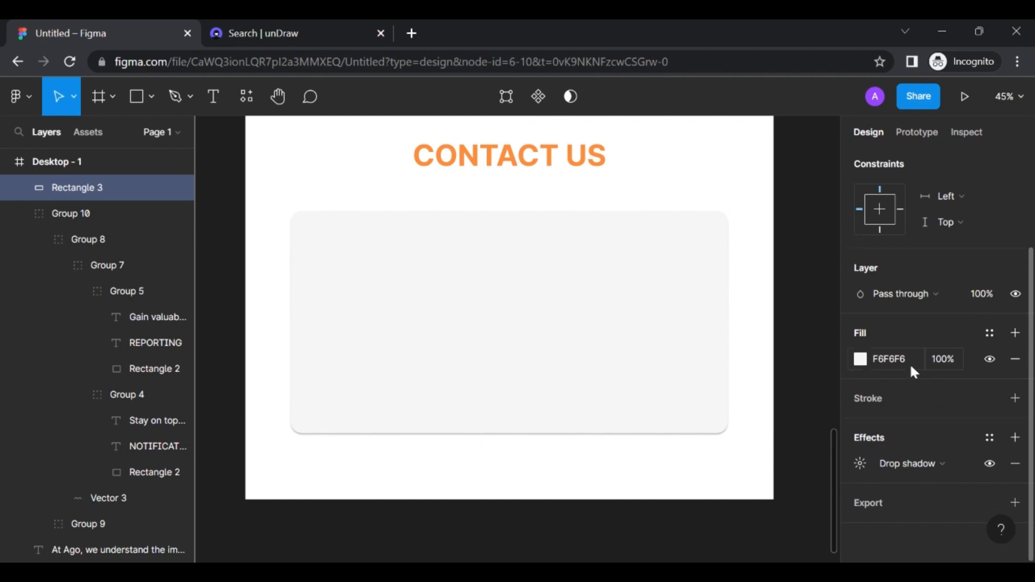
pyautogui.click(864, 463)
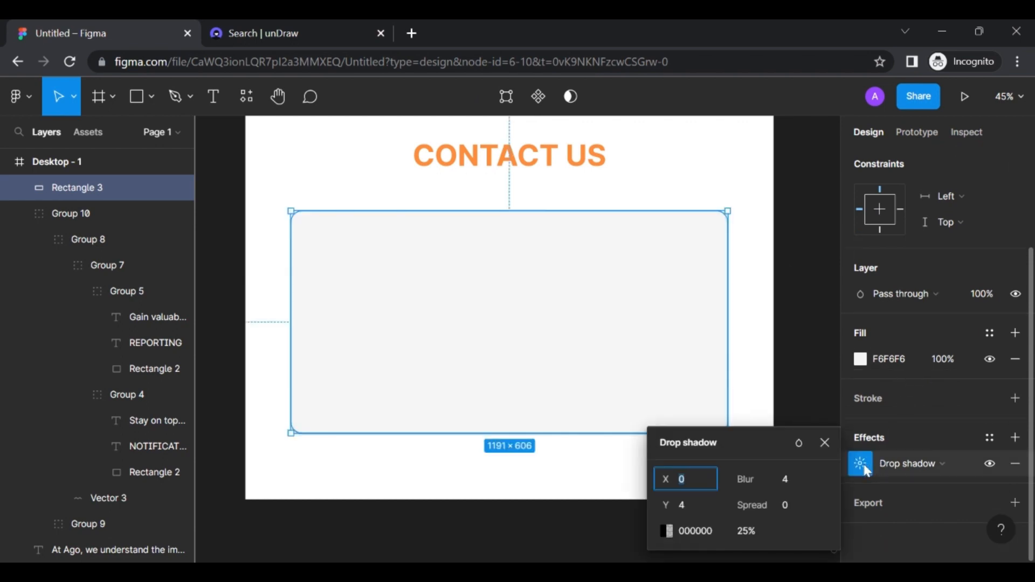
pyautogui.click(710, 480)
pyautogui.write('10')
pyautogui.click(694, 501)
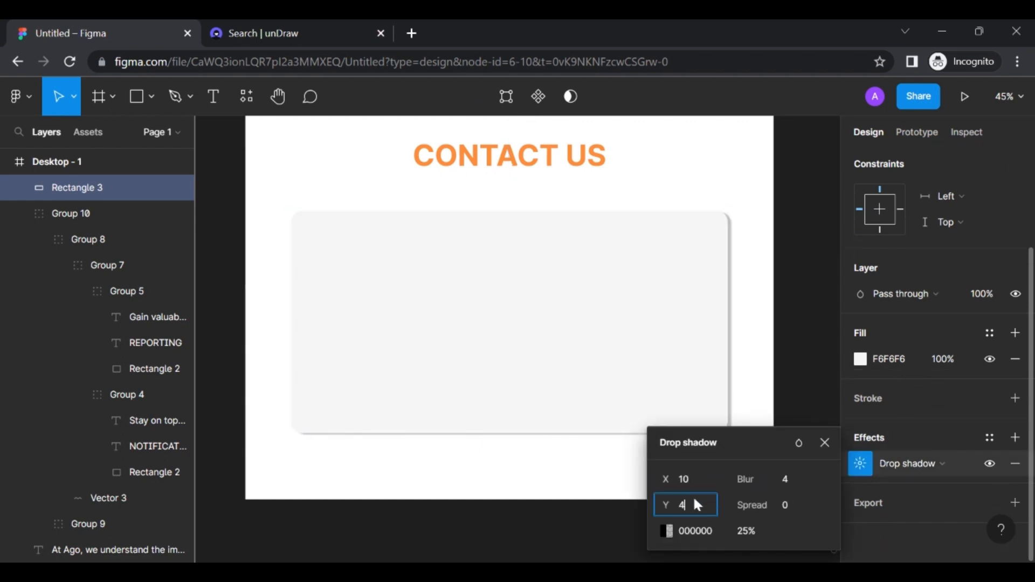
pyautogui.click(787, 478)
pyautogui.press('Return')
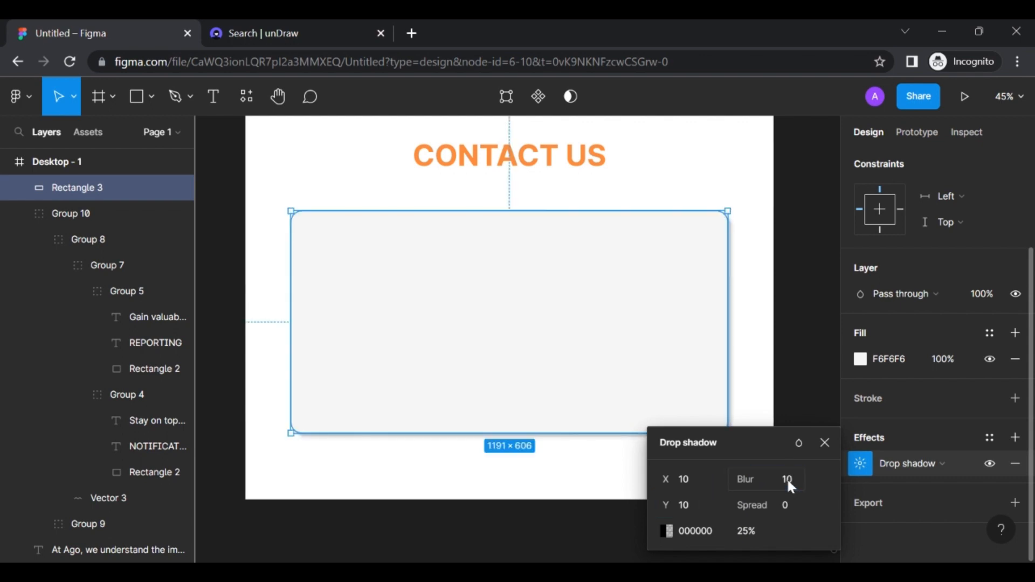
pyautogui.click(792, 505)
pyautogui.write('10')
pyautogui.press('Return')
pyautogui.click(760, 323)
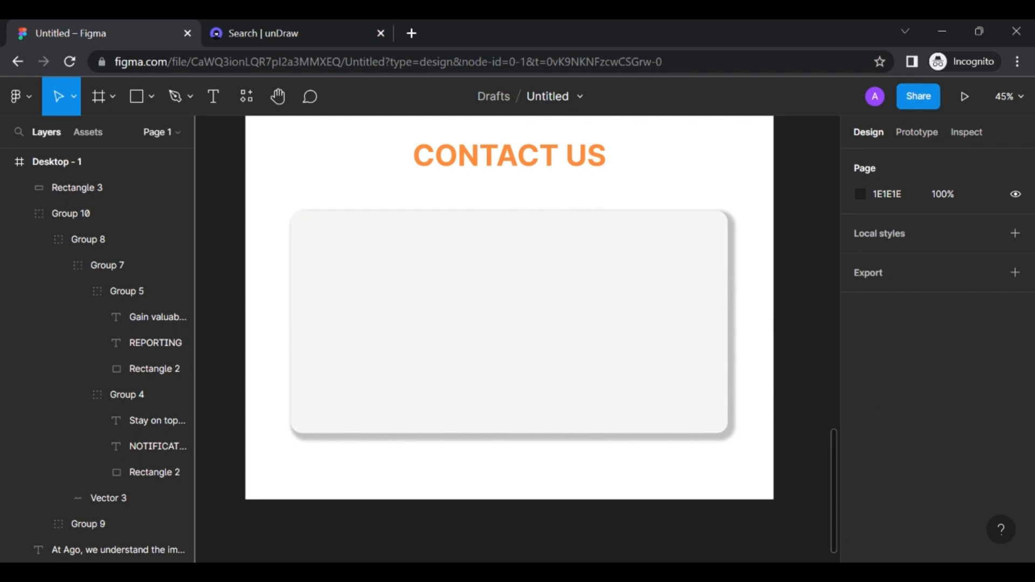
# Group the contact panel from its context menu, then undo the grouping
pyautogui.click(687, 323)
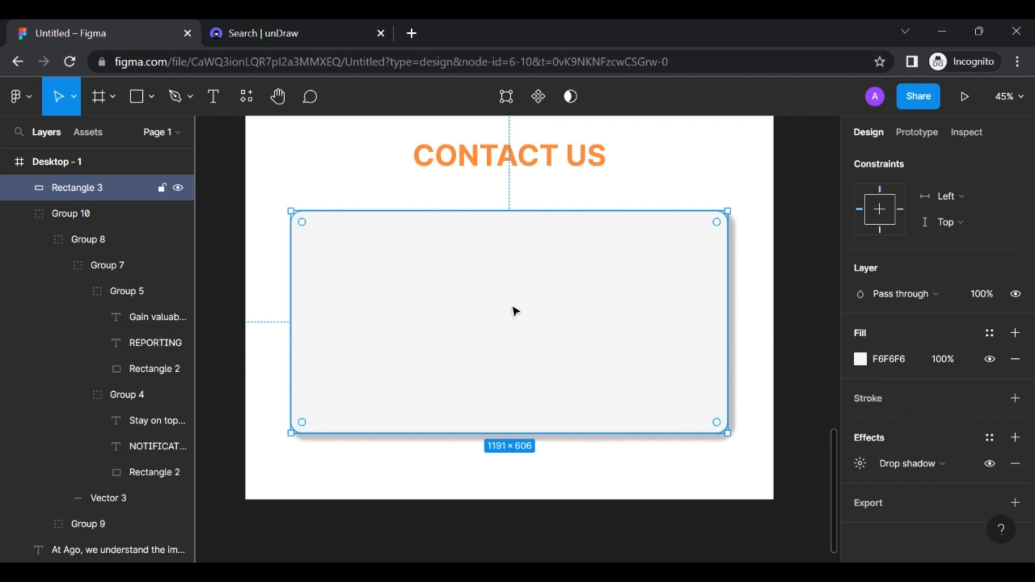
pyautogui.hscroll(-1, 472, 277)
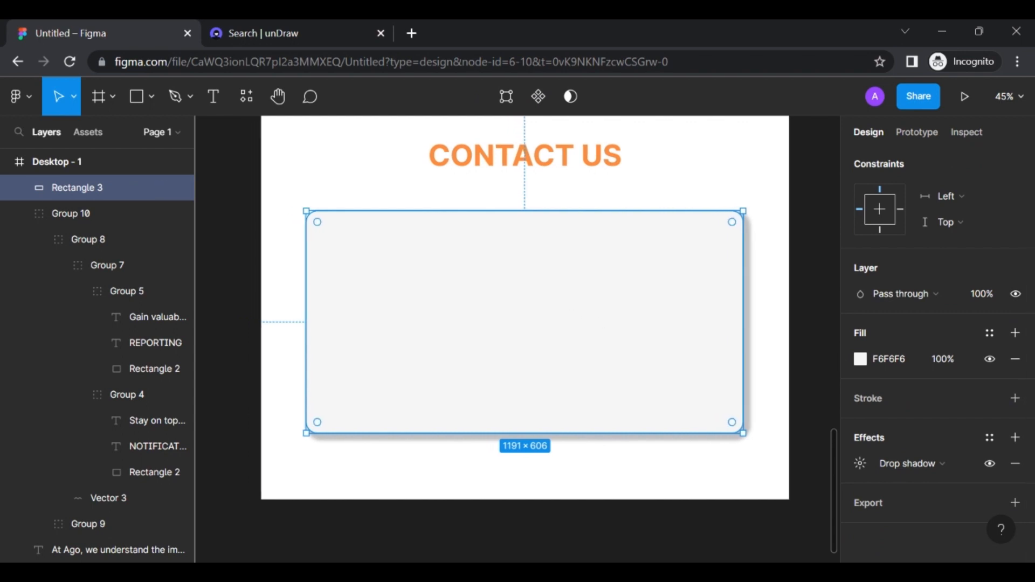
pyautogui.click(138, 98)
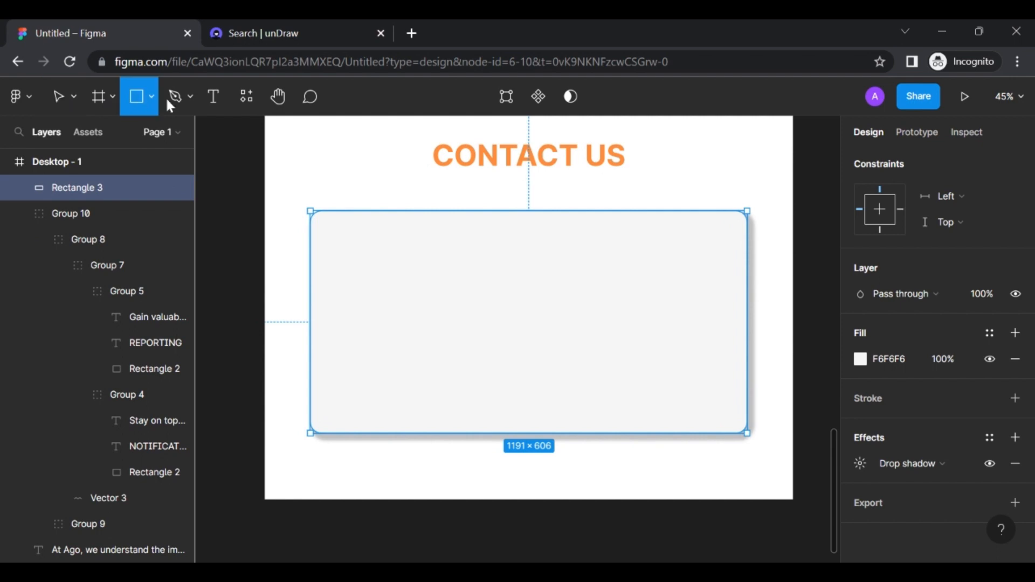
pyautogui.rightClick(323, 238)
pyautogui.click(375, 264)
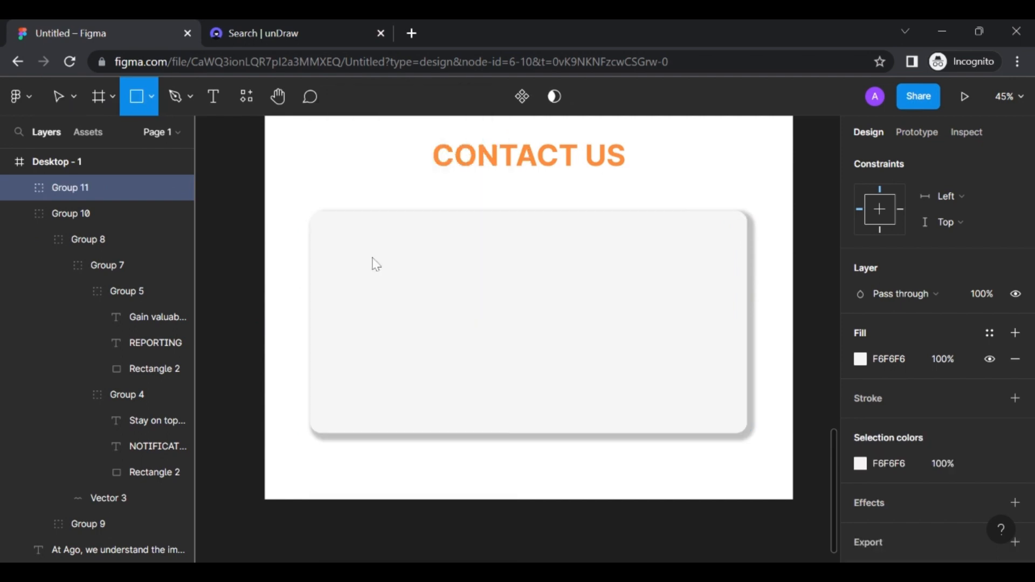
pyautogui.hotkey('ctrl', 'z')
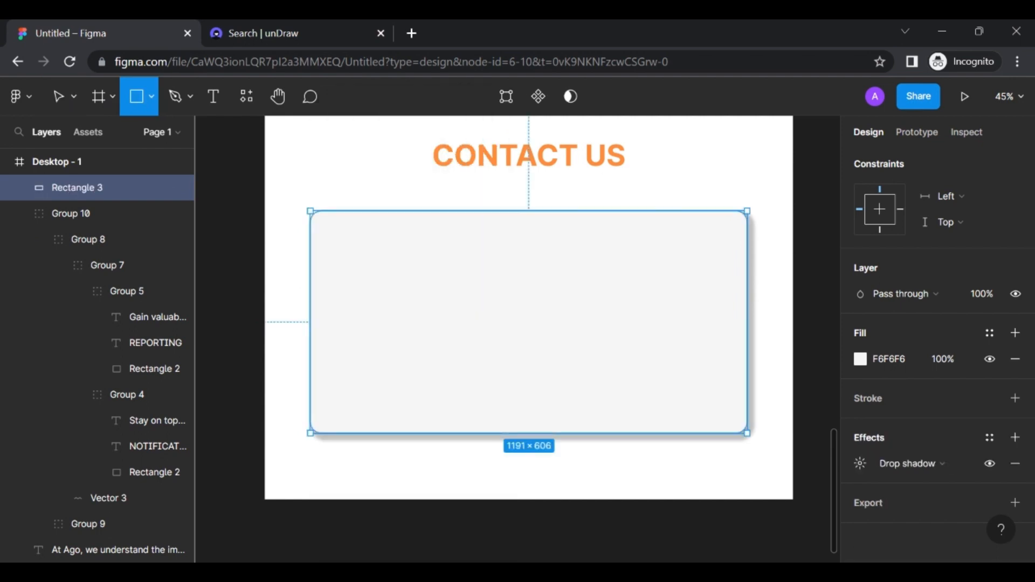
# Draw a wide 525×58 input bar near the top-left of the contact panel
pyautogui.click(397, 247)
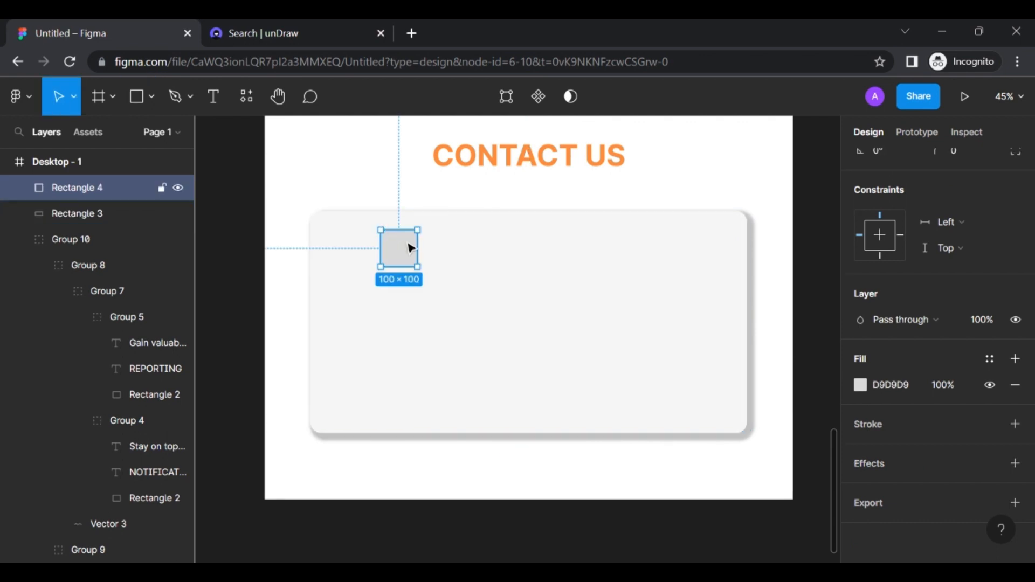
pyautogui.press('Delete')
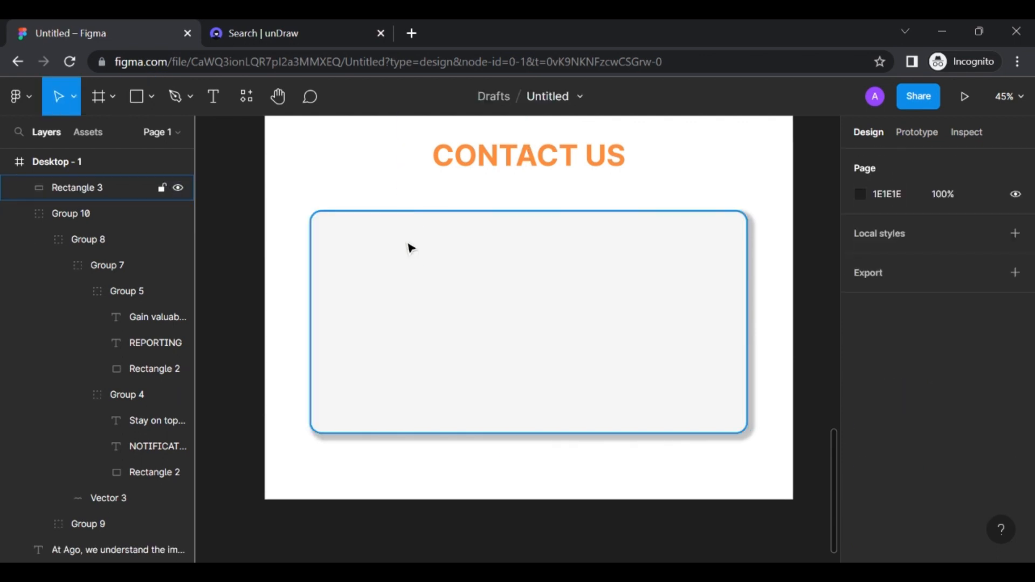
pyautogui.click(143, 104)
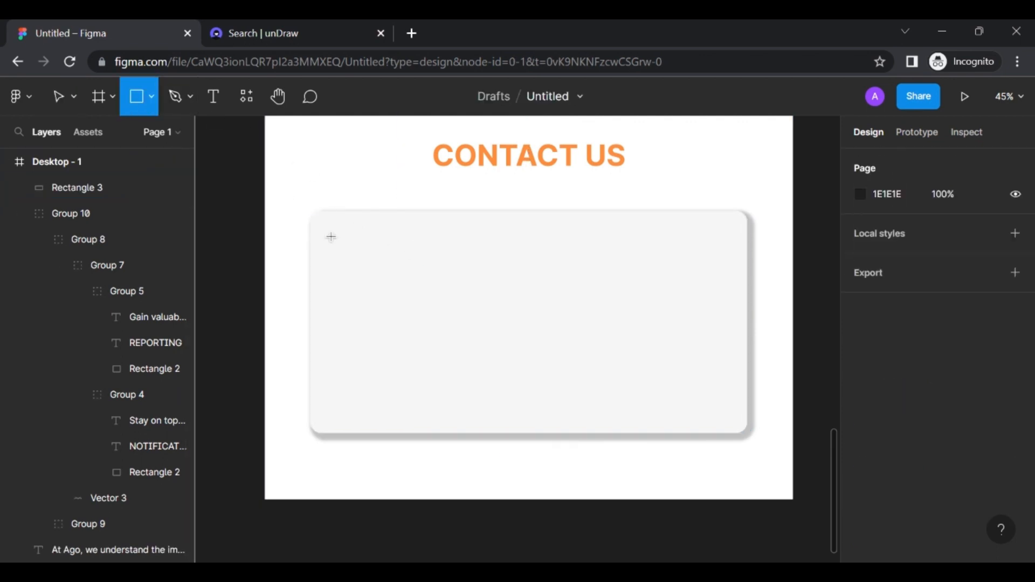
pyautogui.moveTo(333, 238)
pyautogui.mouseDown()
pyautogui.moveTo(440, 268)
pyautogui.moveTo(525, 261)
pyautogui.mouseUp()
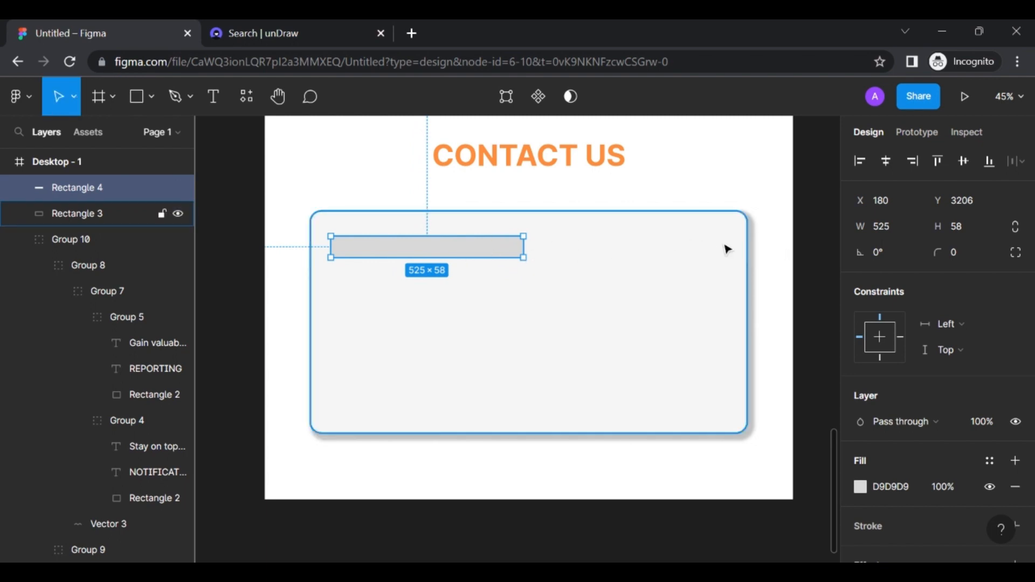
# Round the input bar's corners to radius 10 and reselect the bar
pyautogui.click(956, 256)
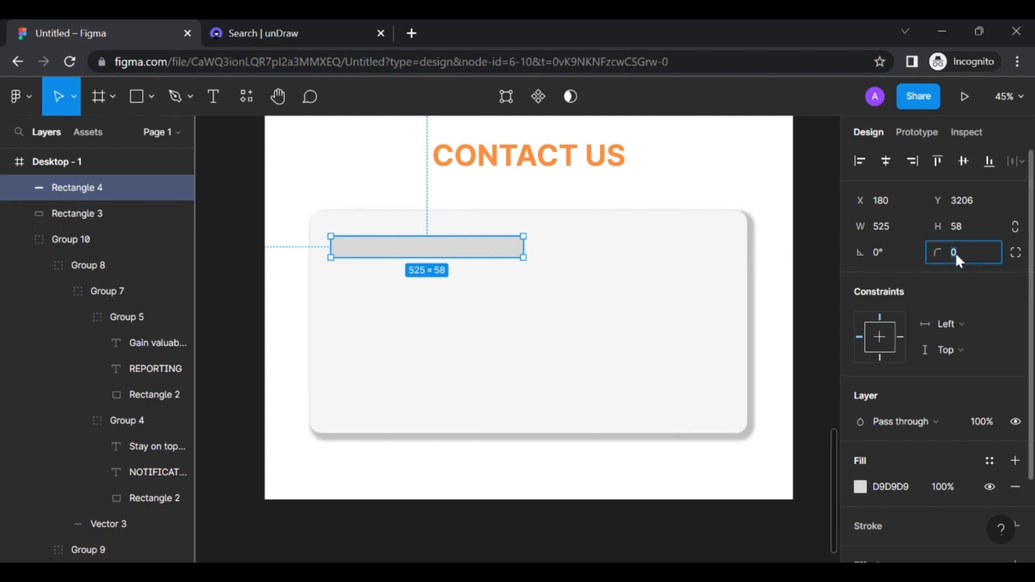
pyautogui.write('10')
pyautogui.press('Return')
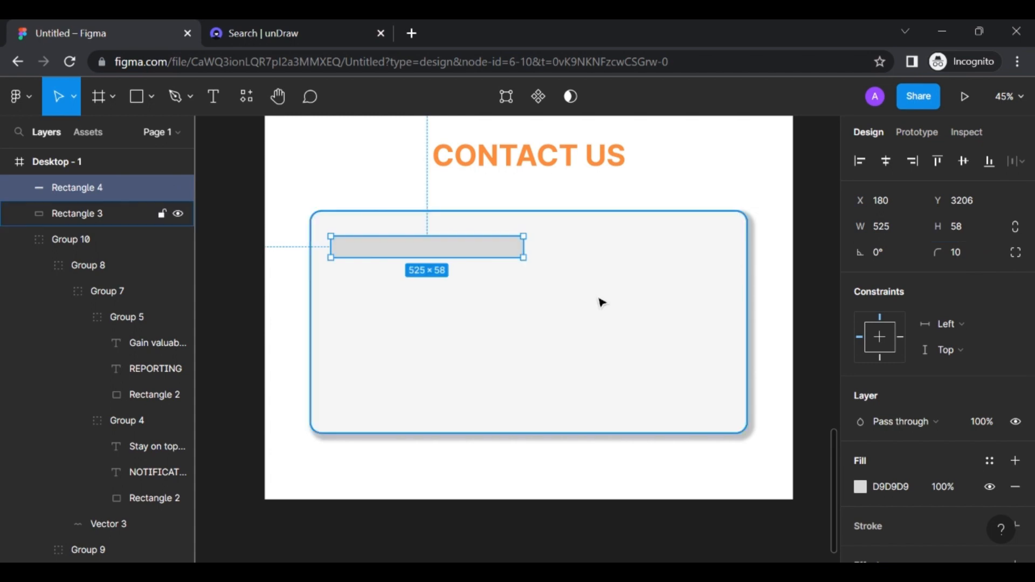
pyautogui.click(599, 299)
pyautogui.click(516, 241)
pyautogui.click(538, 288)
pyautogui.hscroll(-2, 538, 289)
pyautogui.scroll(1, 539, 289)
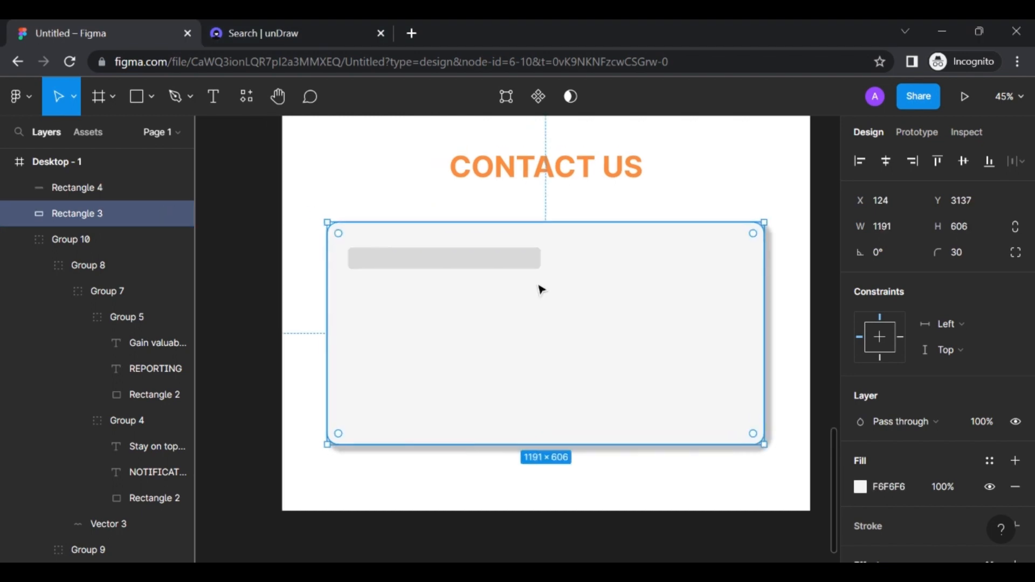
pyautogui.scroll(5, 511, 284)
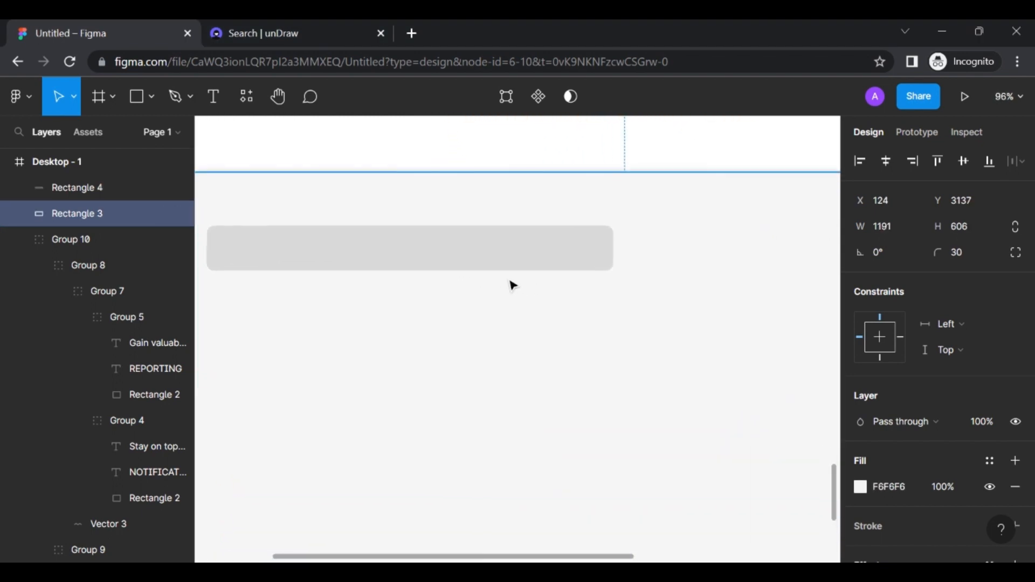
pyautogui.click(463, 249)
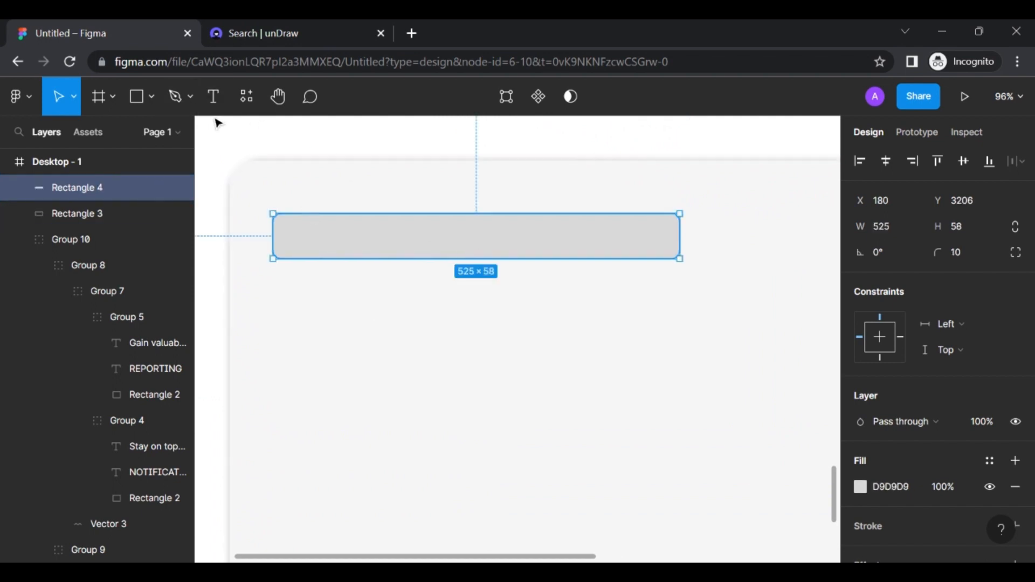
# Add a 'Name' label in the grey bar in regular weight, size 20
pyautogui.click(213, 98)
pyautogui.rightClick(344, 237)
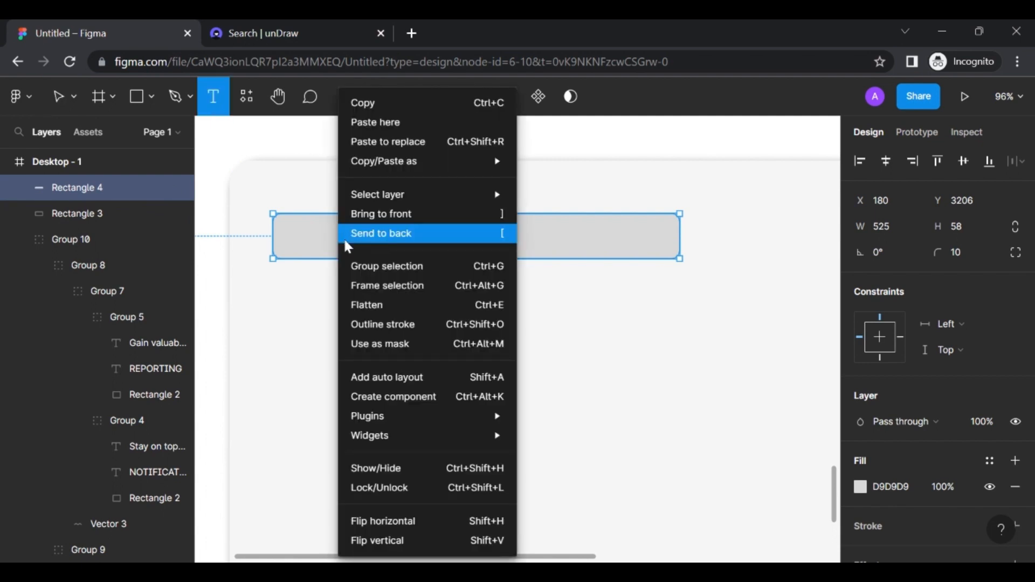
pyautogui.press('Escape')
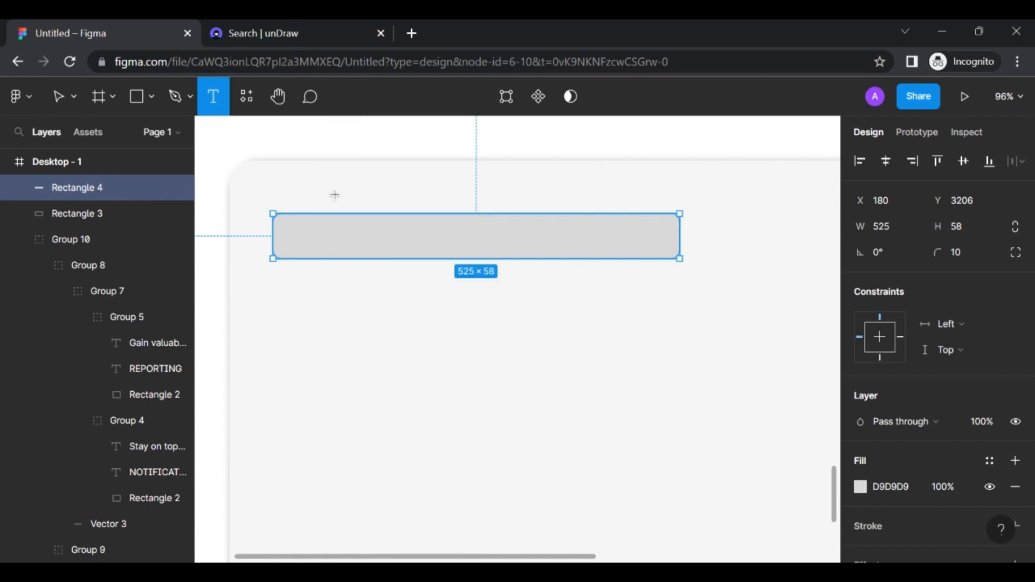
pyautogui.click(339, 225)
pyautogui.write('nAM')
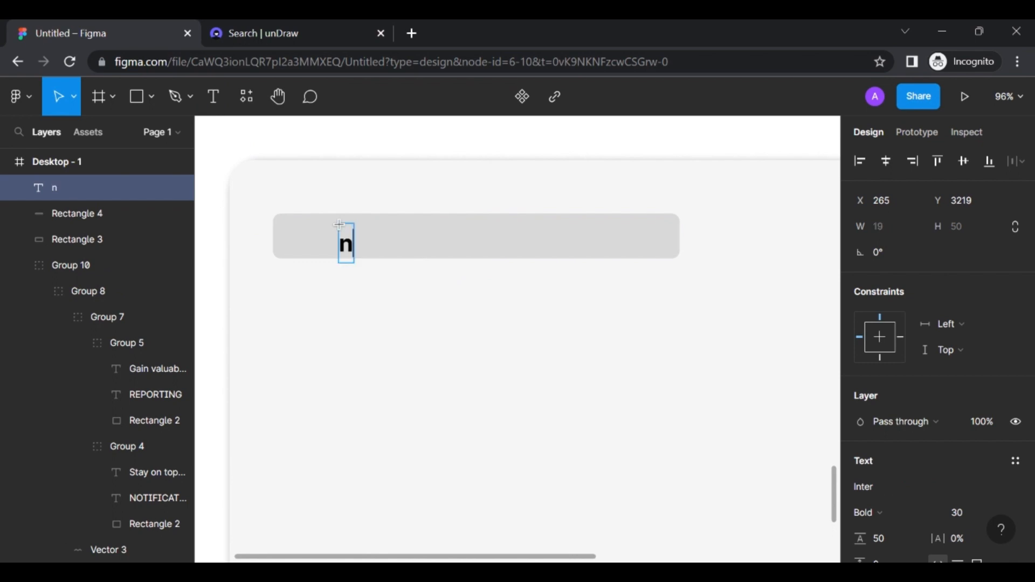
pyautogui.press('BackSpace')
pyautogui.press('BackSpace')
pyautogui.press('BackSpace')
pyautogui.write('Name')
pyautogui.hotkey('ctrl', 'a')
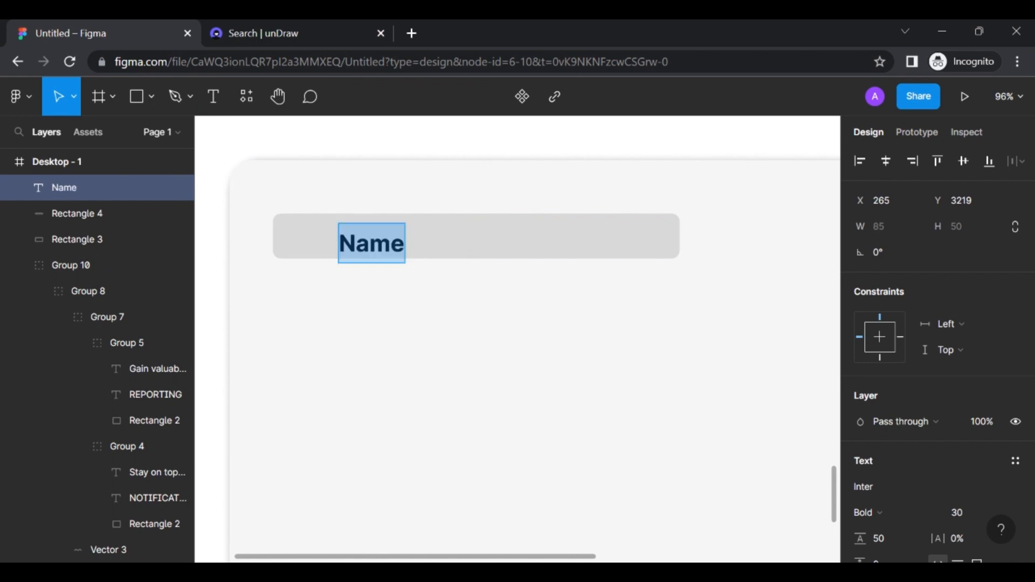
pyautogui.hotkey('ctrl', 'b')
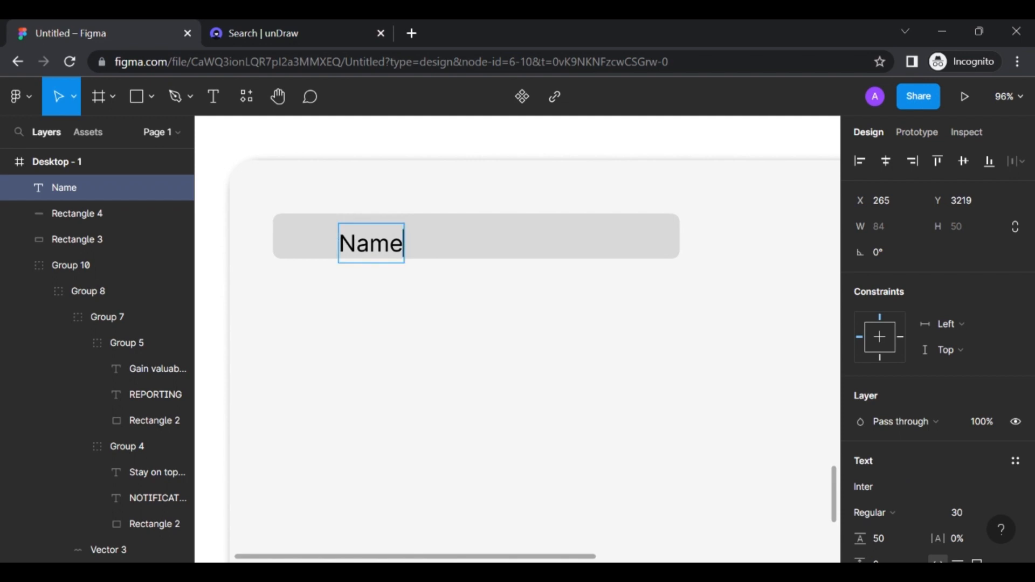
pyautogui.hotkey('shift', 'Left')
pyautogui.hotkey('shift', 'Left')
pyautogui.hotkey('shift', 'Left')
pyautogui.hotkey('shift', 'Left')
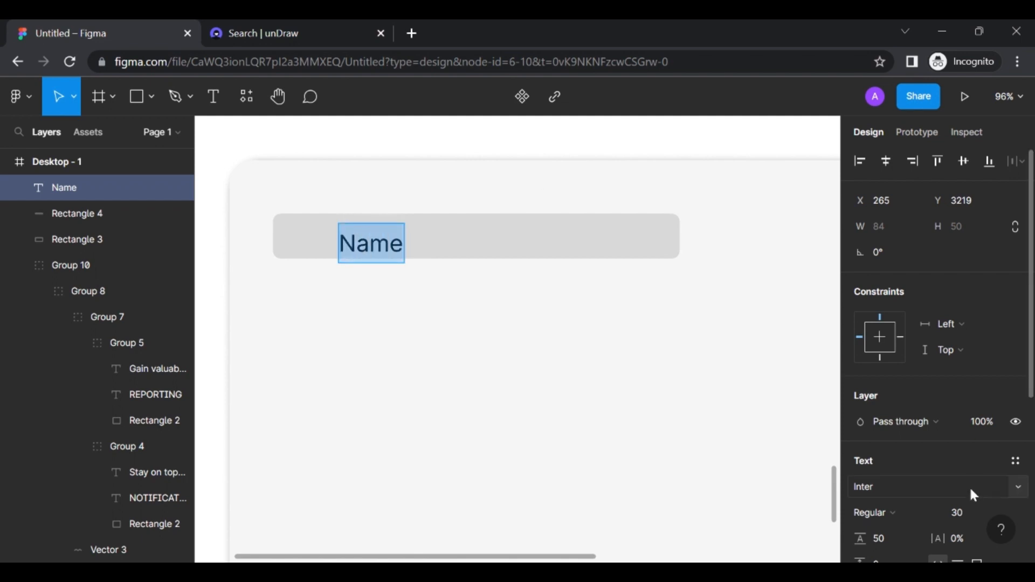
pyautogui.click(960, 511)
pyautogui.write('20')
pyautogui.press('Return')
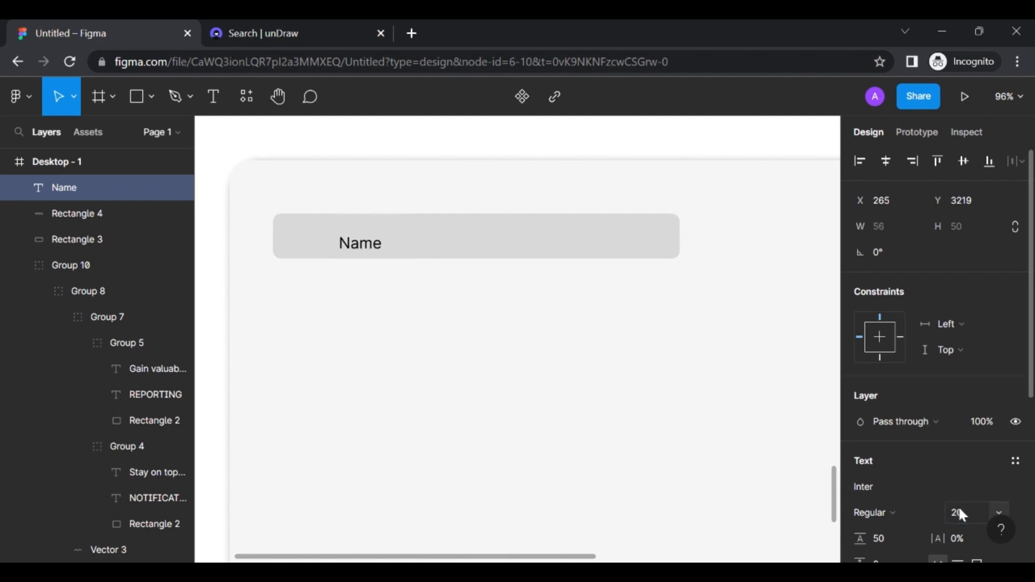
pyautogui.press('Escape')
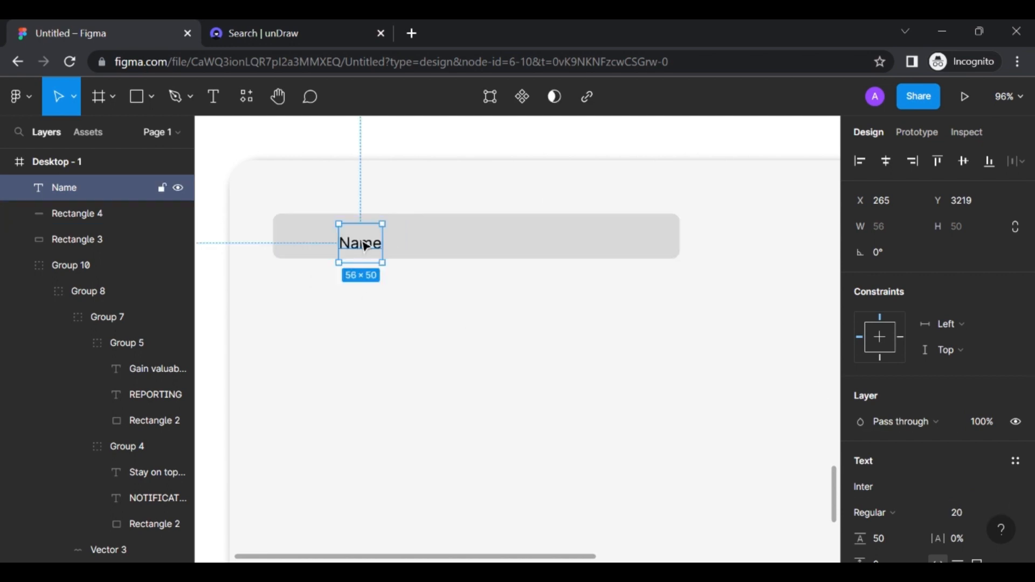
# Nudge the Name label into place and colour it dark 2F2E41
pyautogui.moveTo(362, 243); pyautogui.dragTo(356, 232)
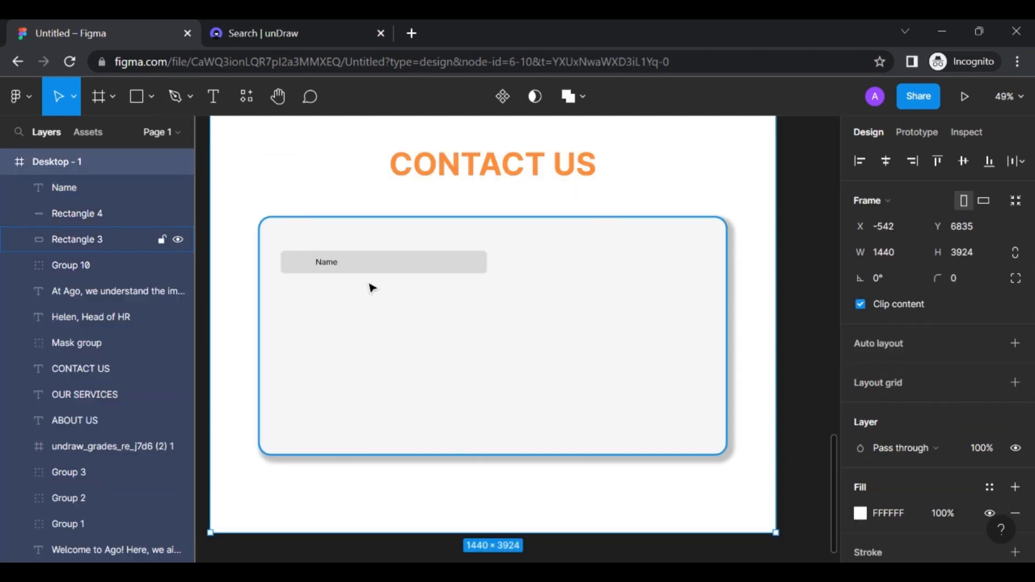
pyautogui.scroll(3, 349, 266)
pyautogui.scroll(2, 348, 266)
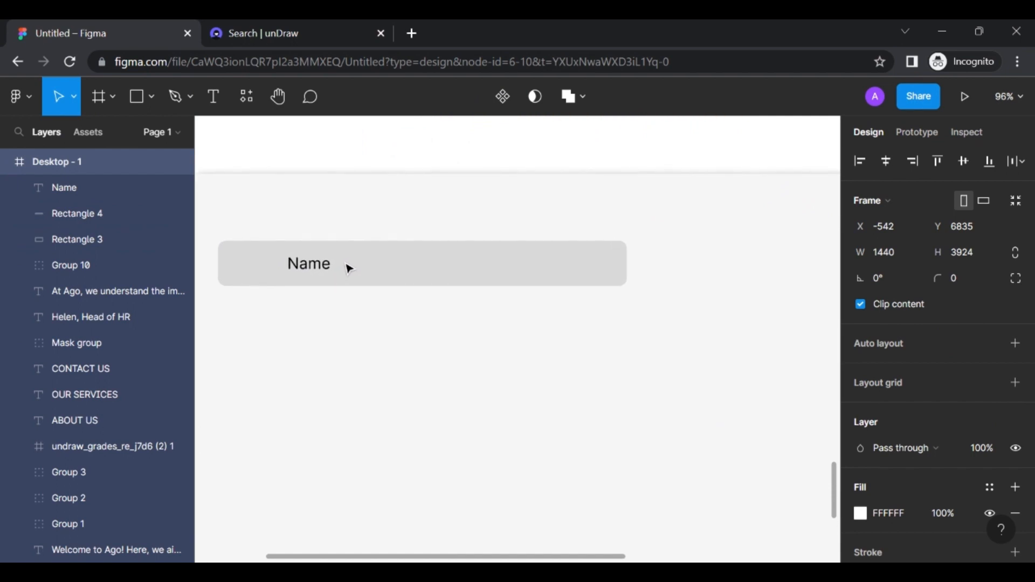
pyautogui.click(316, 271)
pyautogui.scroll(-4, 964, 398)
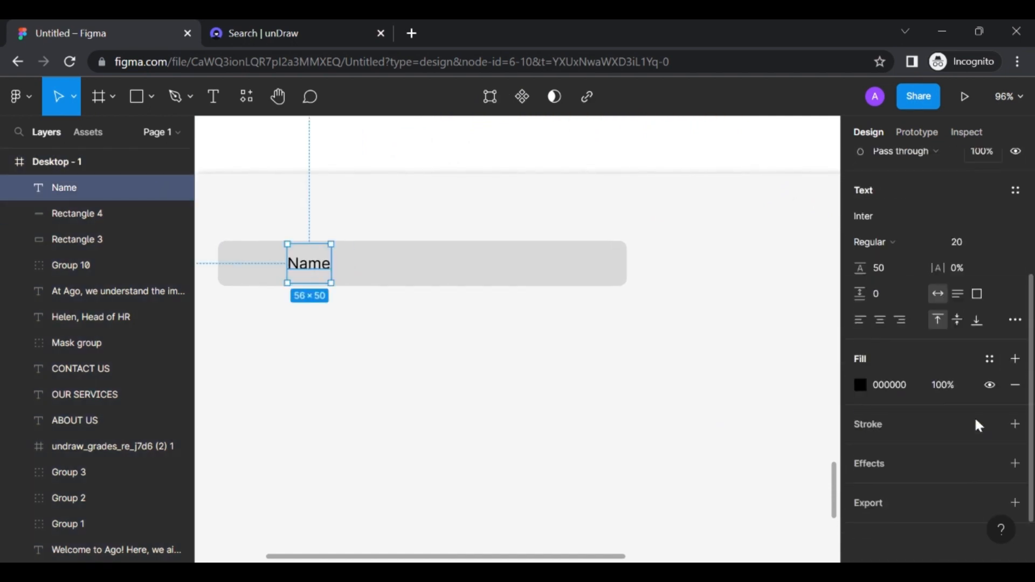
pyautogui.click(861, 385)
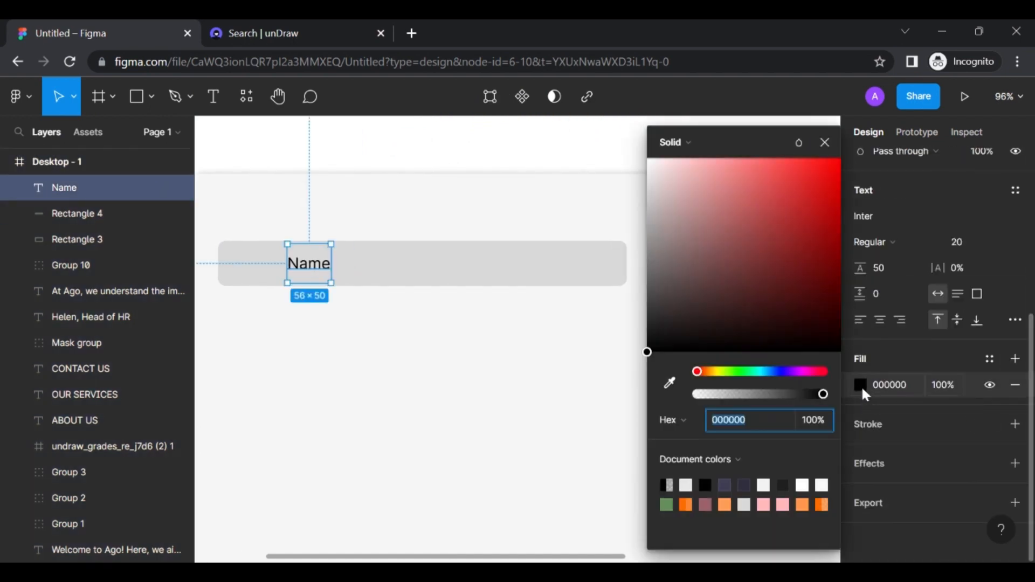
pyautogui.click(745, 484)
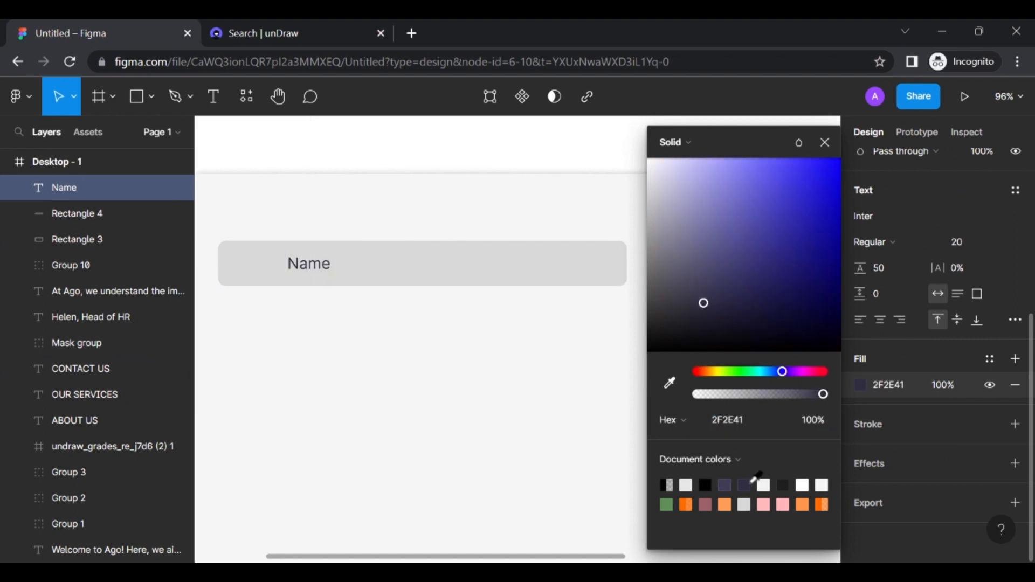
pyautogui.click(745, 418)
pyautogui.hotkey('ctrl', 'c')
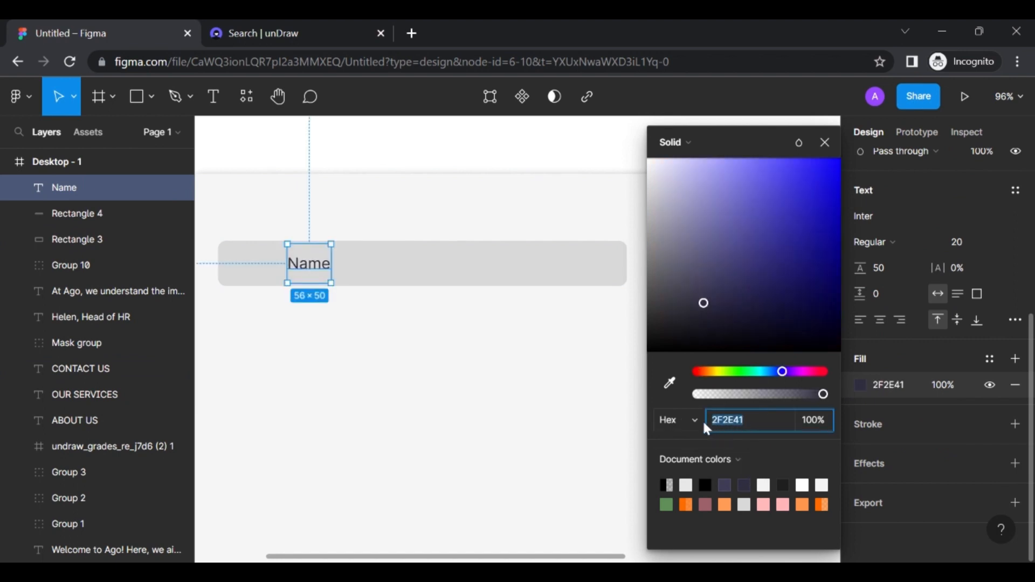
pyautogui.click(408, 316)
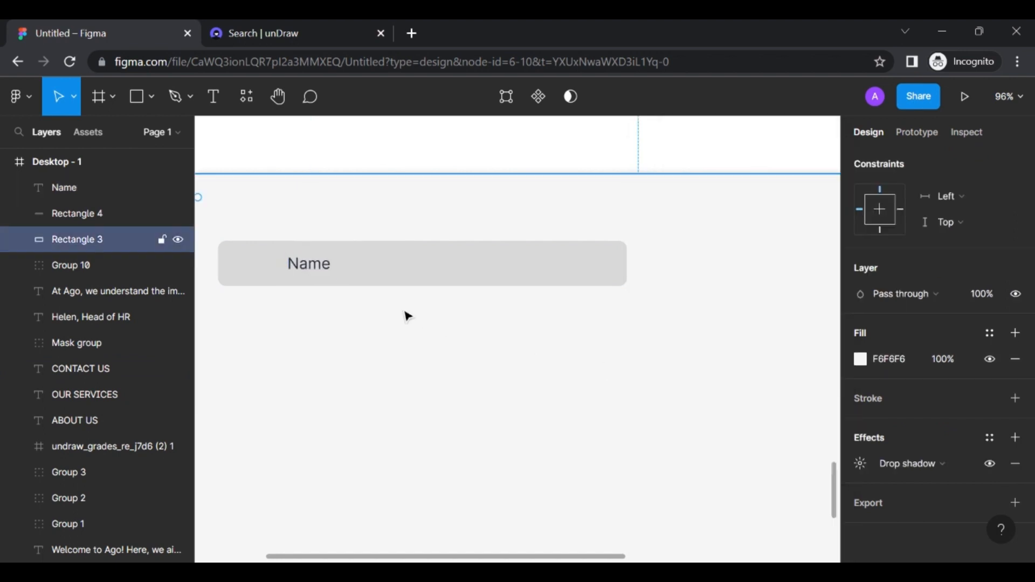
pyautogui.hscroll(-3, 408, 316)
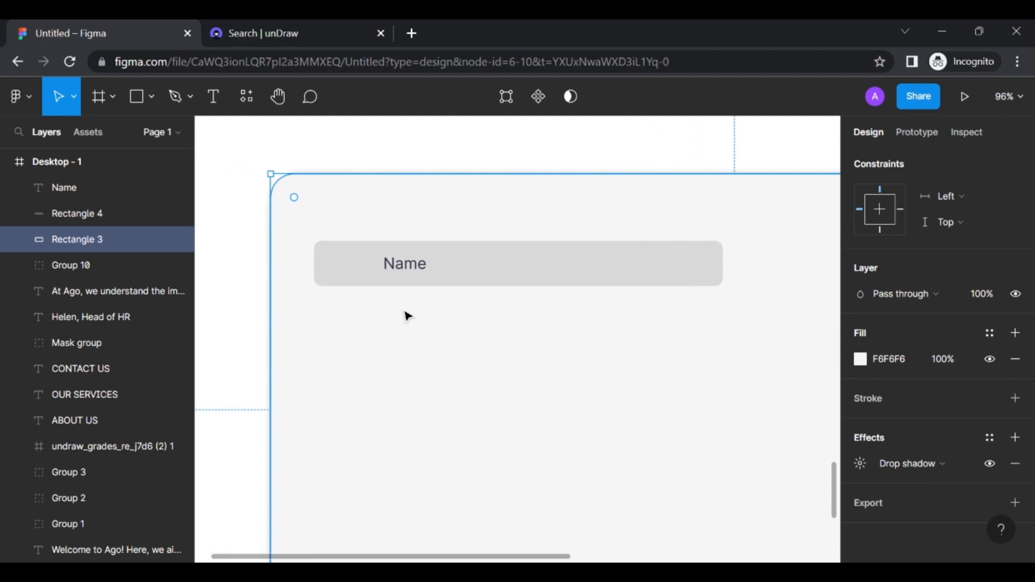
# Launch the Material Design Icons plugin and set its icon colour to custom 2F2E41
pyautogui.click(24, 96)
pyautogui.moveTo(89, 351)
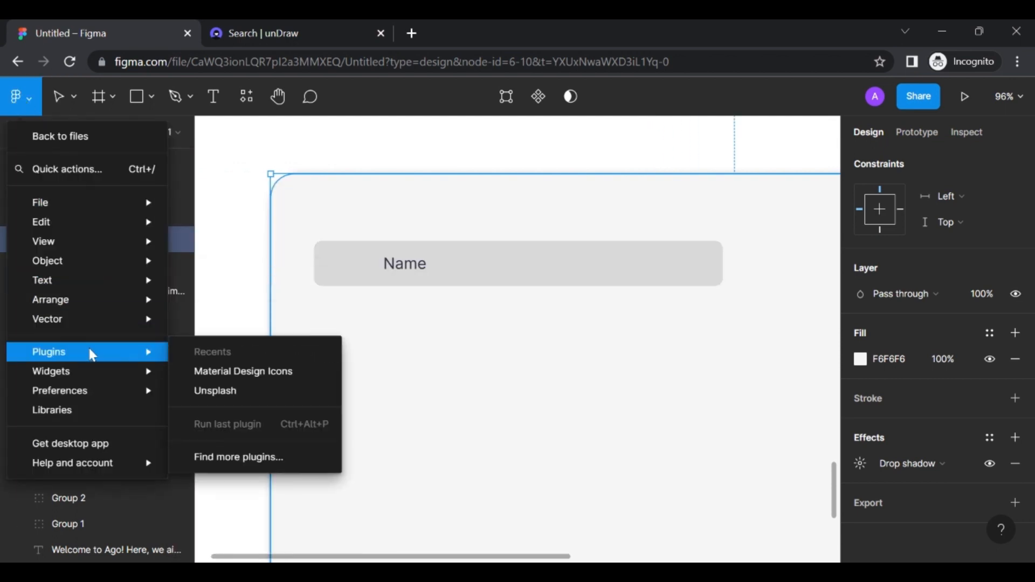
pyautogui.click(245, 373)
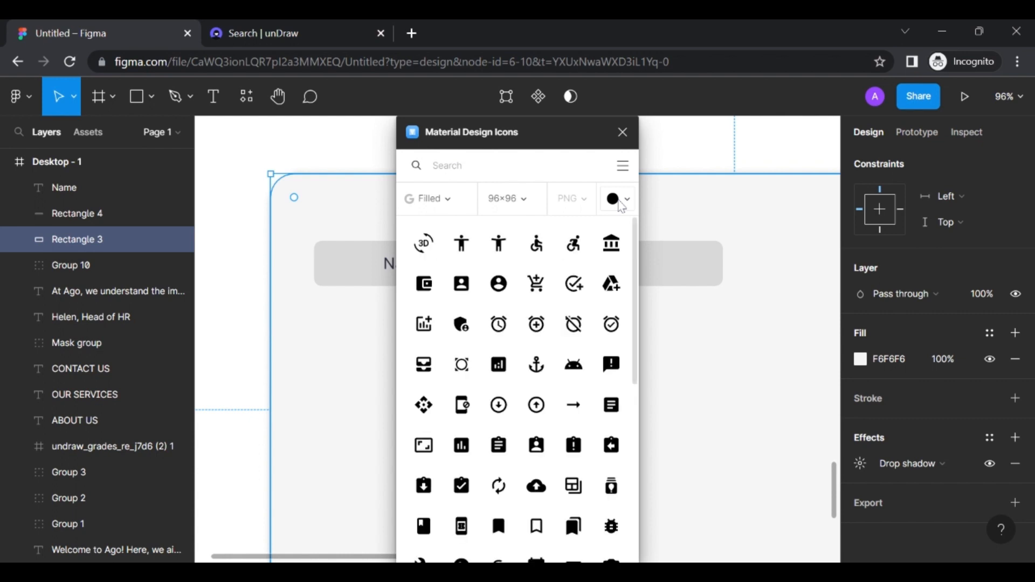
pyautogui.click(619, 200)
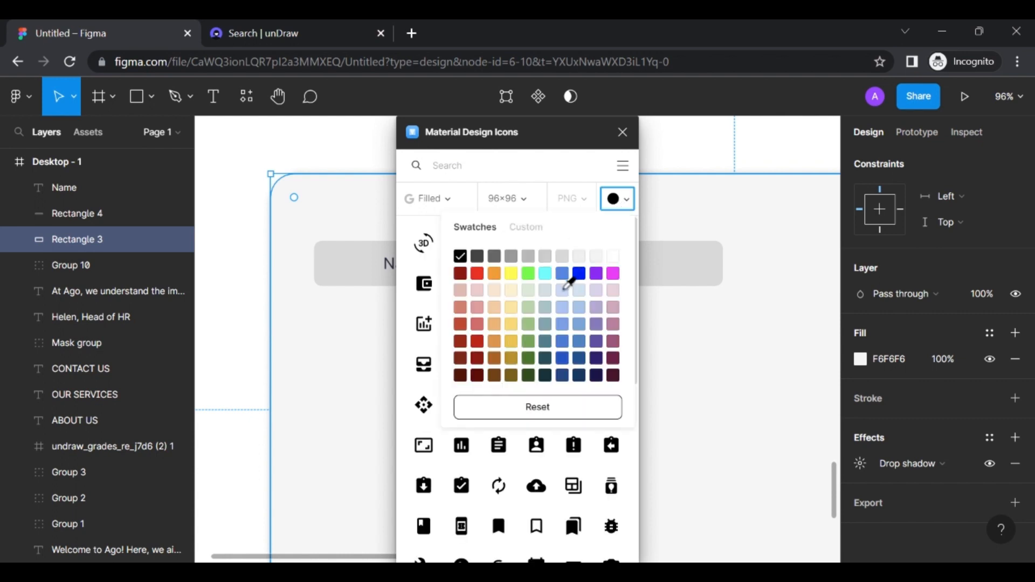
pyautogui.click(527, 229)
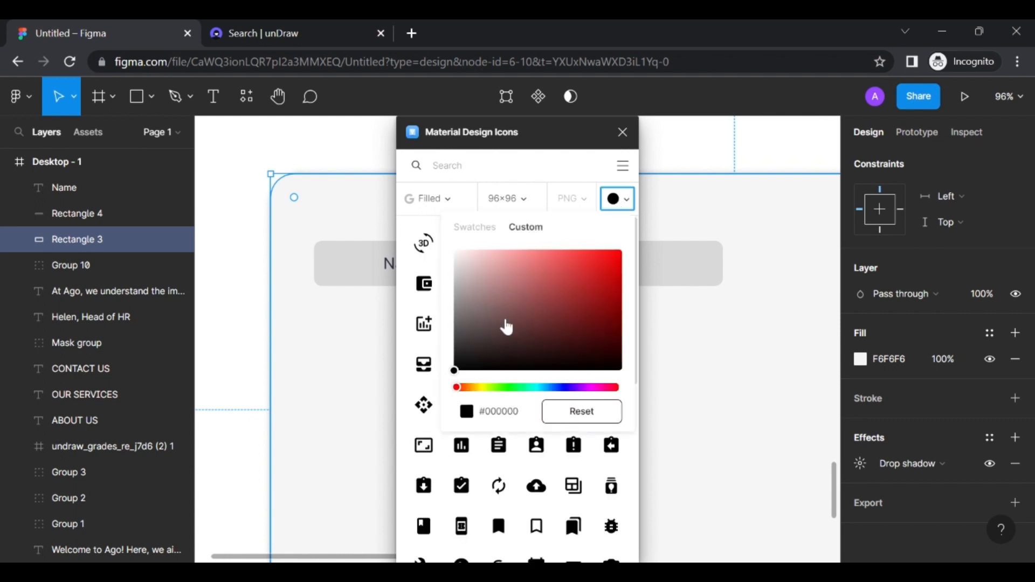
pyautogui.click(506, 411)
pyautogui.doubleClick(510, 411)
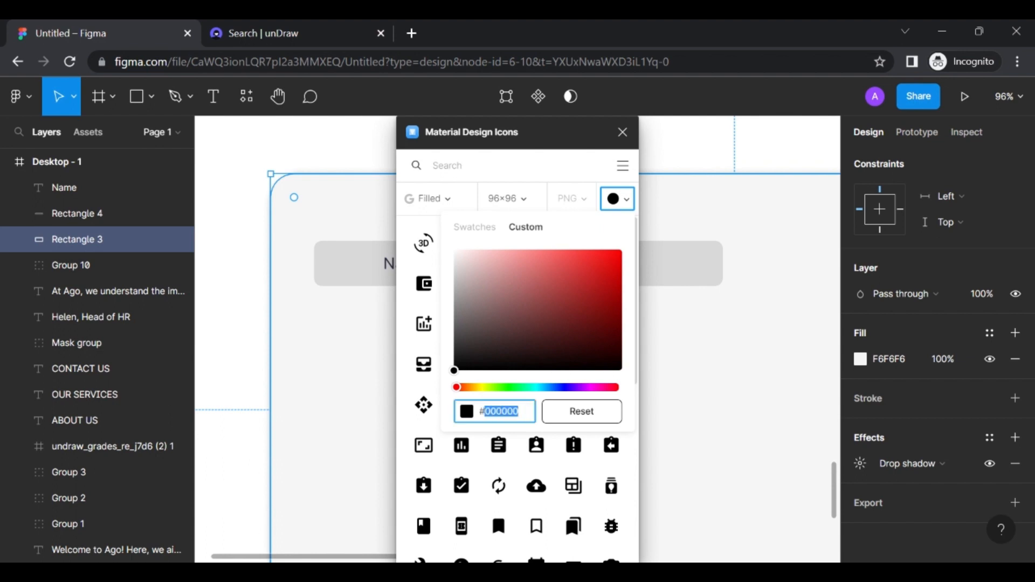
pyautogui.hotkey('ctrl', 'v')
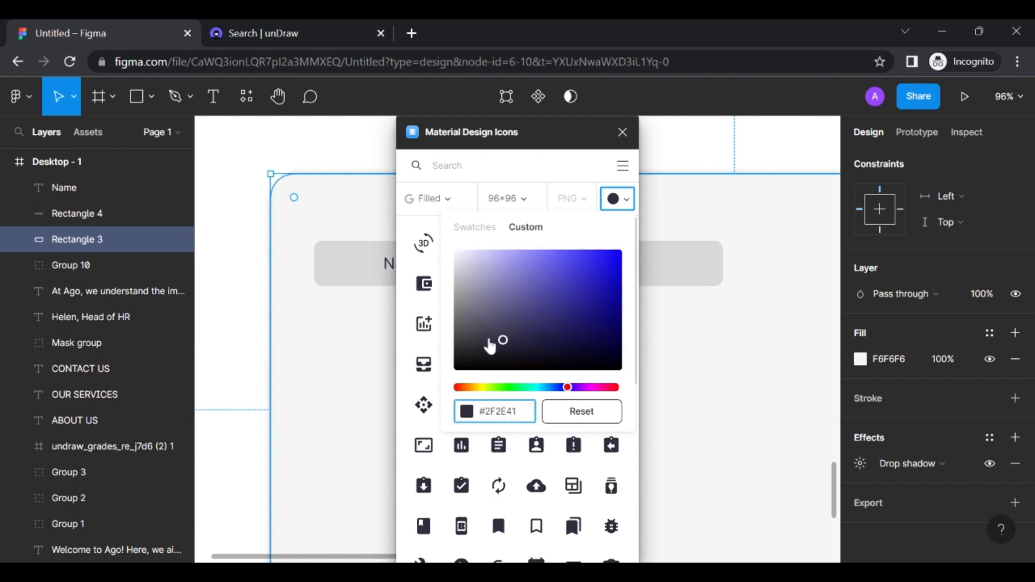
pyautogui.click(580, 207)
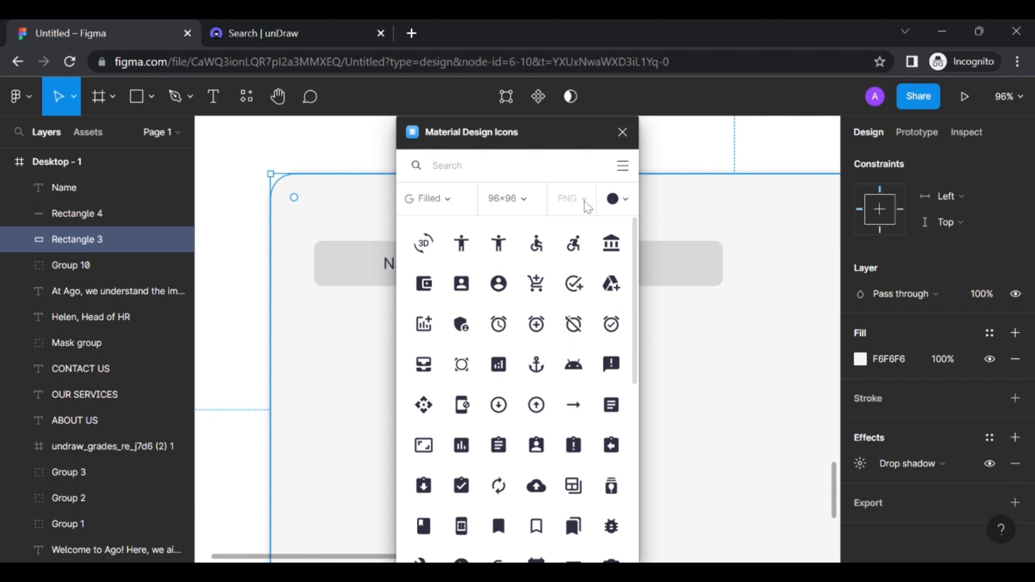
# Search the icon library for 'user'
pyautogui.scroll(-1, 526, 237)
pyautogui.scroll(1, 525, 237)
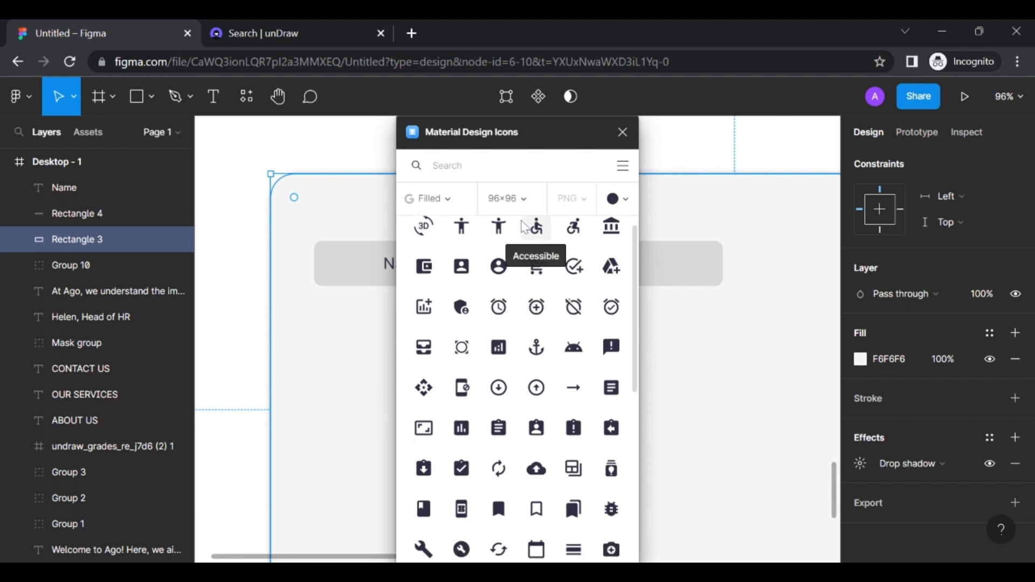
pyautogui.click(458, 165)
pyautogui.write('user')
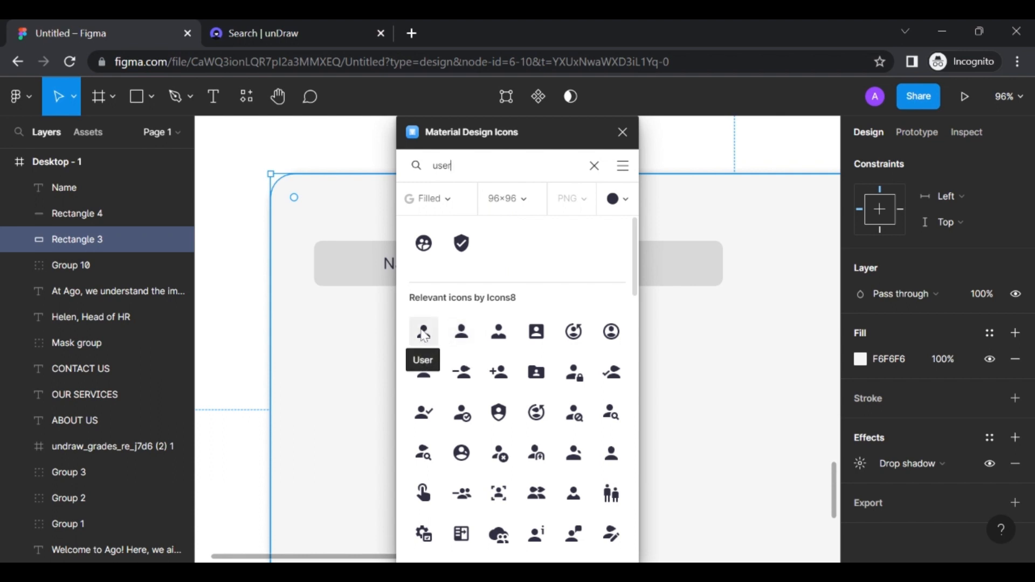
# Insert the Male User icon, close the plugin, and shrink the icon to 39×39
pyautogui.click(615, 337)
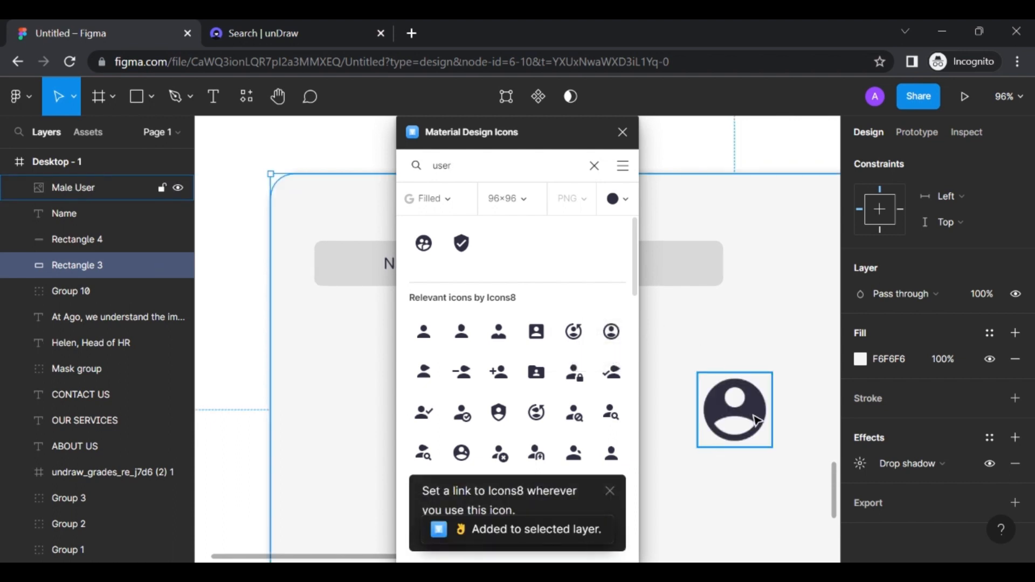
pyautogui.click(757, 420)
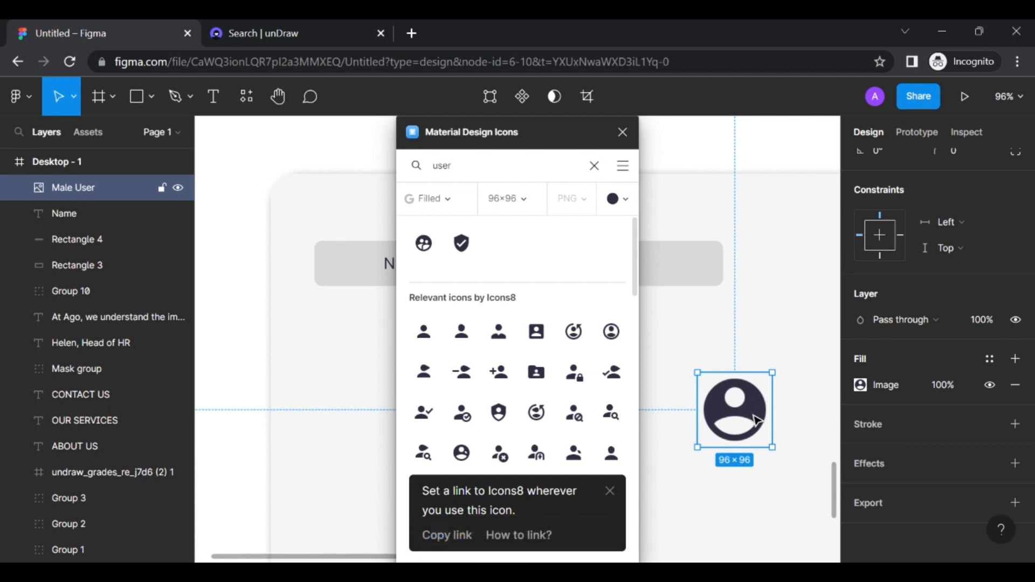
pyautogui.click(622, 132)
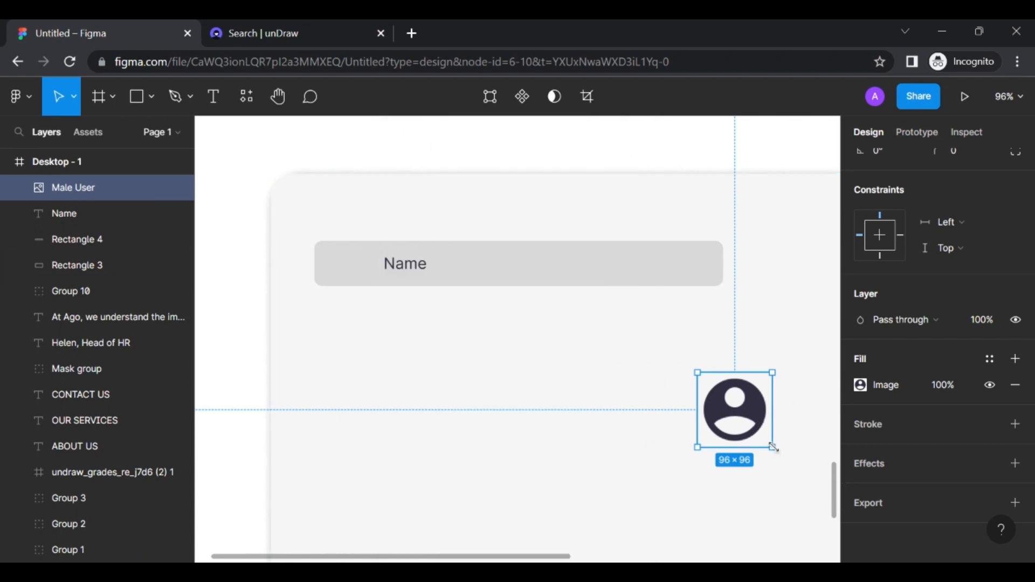
pyautogui.moveTo(773, 447); pyautogui.dragTo(728, 403)
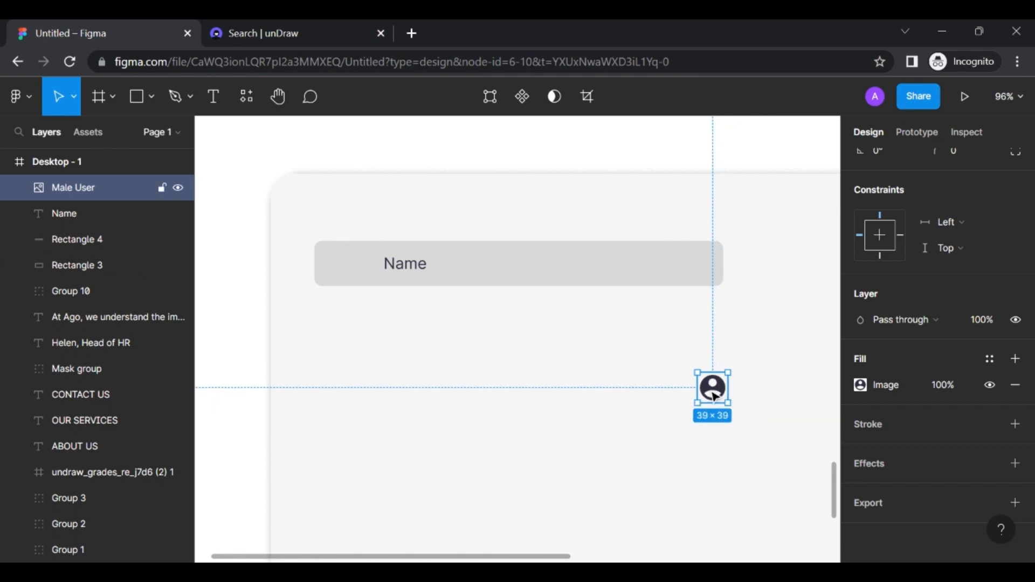
pyautogui.rightClick(713, 396)
pyautogui.press('Escape')
# Move the user icon to the Name field's left end and shrink it to 31×31
pyautogui.moveTo(717, 397); pyautogui.dragTo(353, 270)
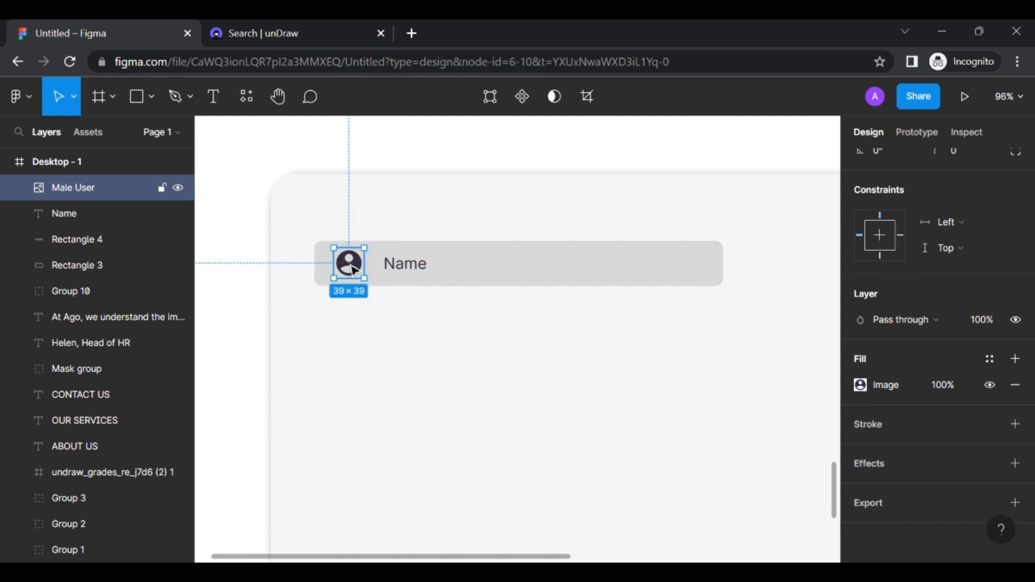
pyautogui.click(441, 287)
pyautogui.click(356, 276)
pyautogui.moveTo(364, 278); pyautogui.dragTo(353, 266)
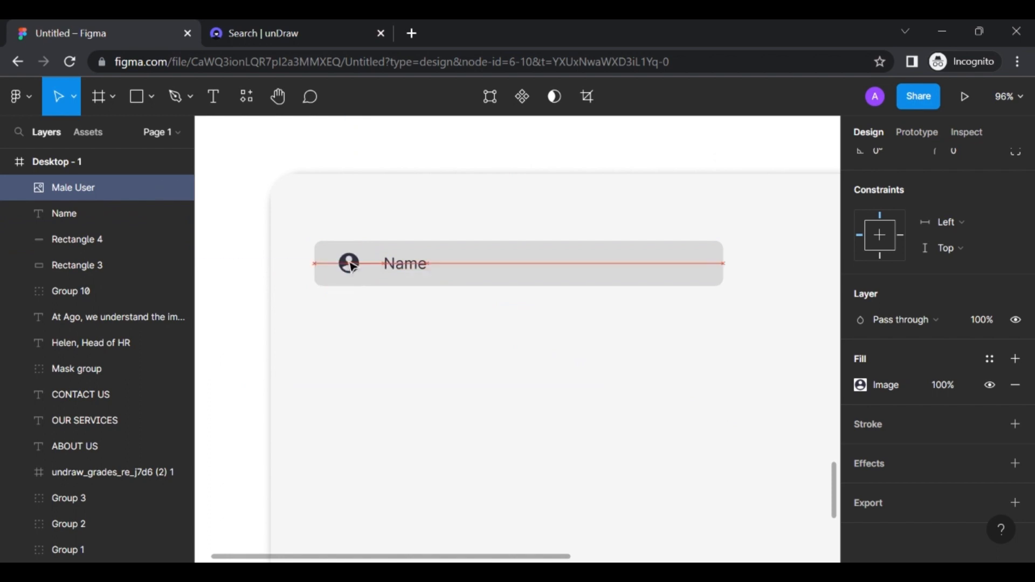
pyautogui.click(487, 316)
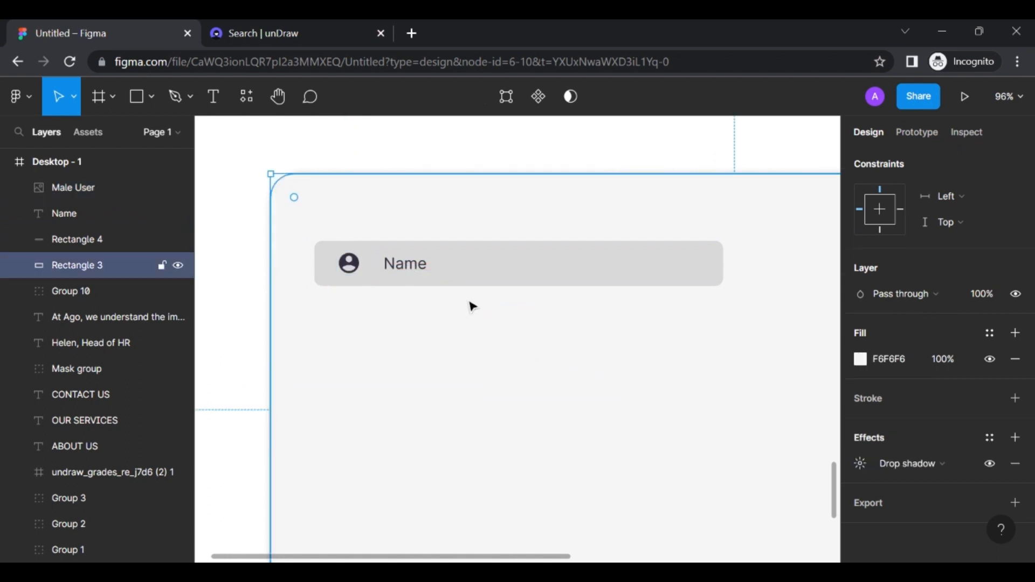
pyautogui.scroll(5, 431, 295)
pyautogui.hscroll(-2, 430, 294)
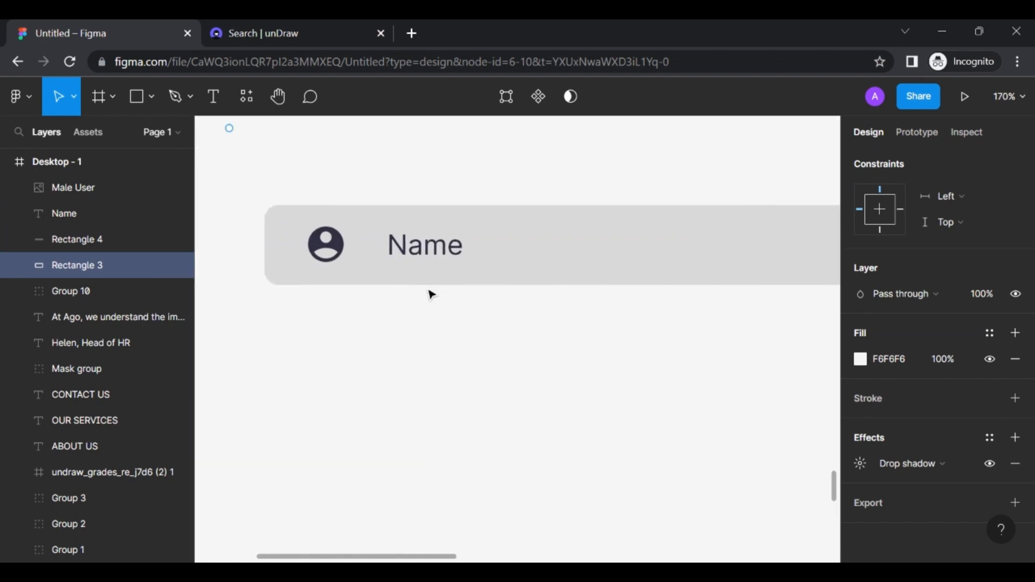
pyautogui.click(326, 247)
# Group the Name field's icon, label and bar, and duplicate it below
pyautogui.keyDown('shift'); pyautogui.click(425, 252); pyautogui.keyUp('shift')
pyautogui.keyDown('shift'); pyautogui.click(571, 256); pyautogui.keyUp('shift')
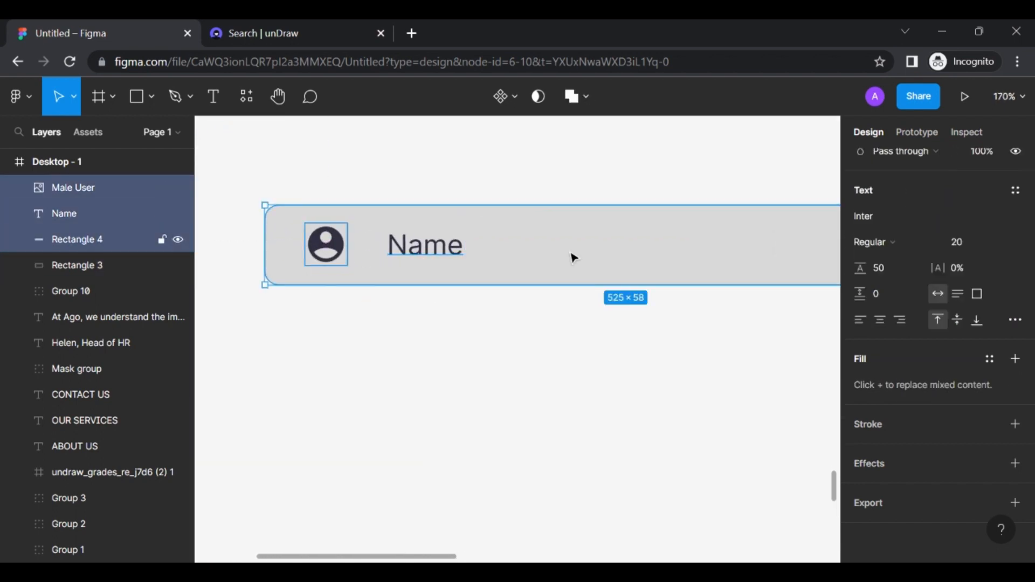
pyautogui.hotkey('ctrl', 'g')
pyautogui.scroll(-5, 573, 258)
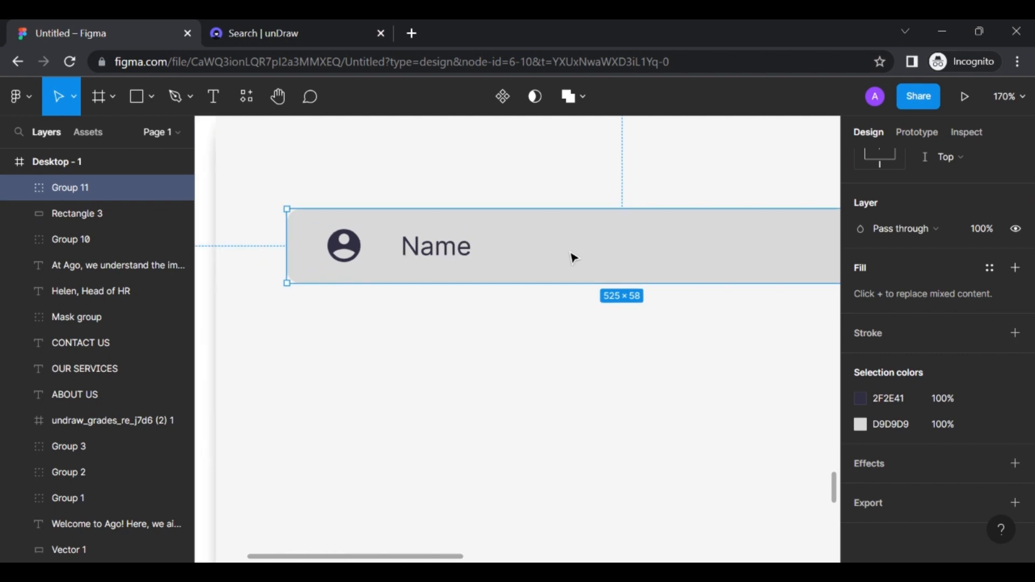
pyautogui.hscroll(2, 573, 257)
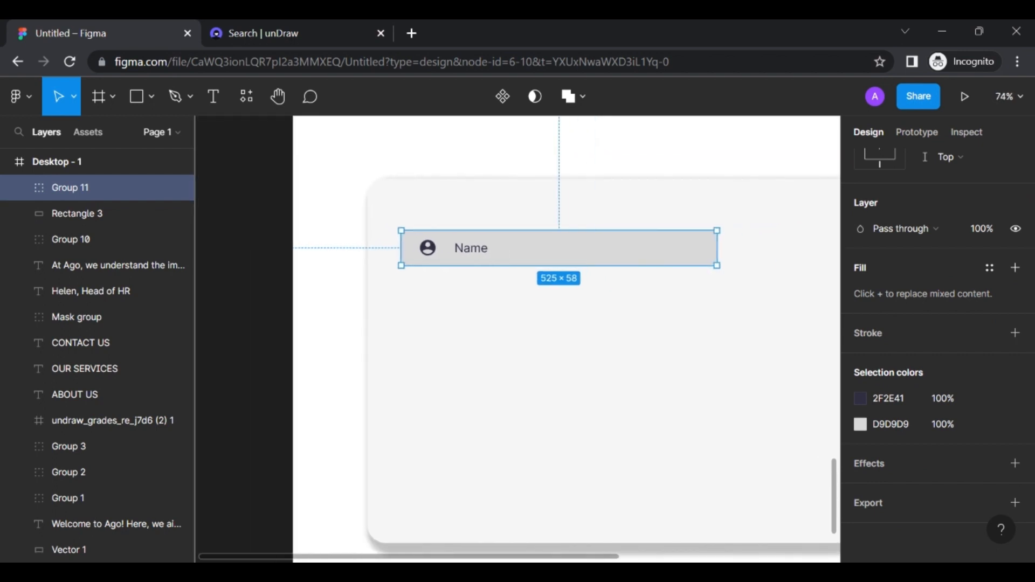
pyautogui.moveTo(574, 259); pyautogui.dragTo(571, 335)
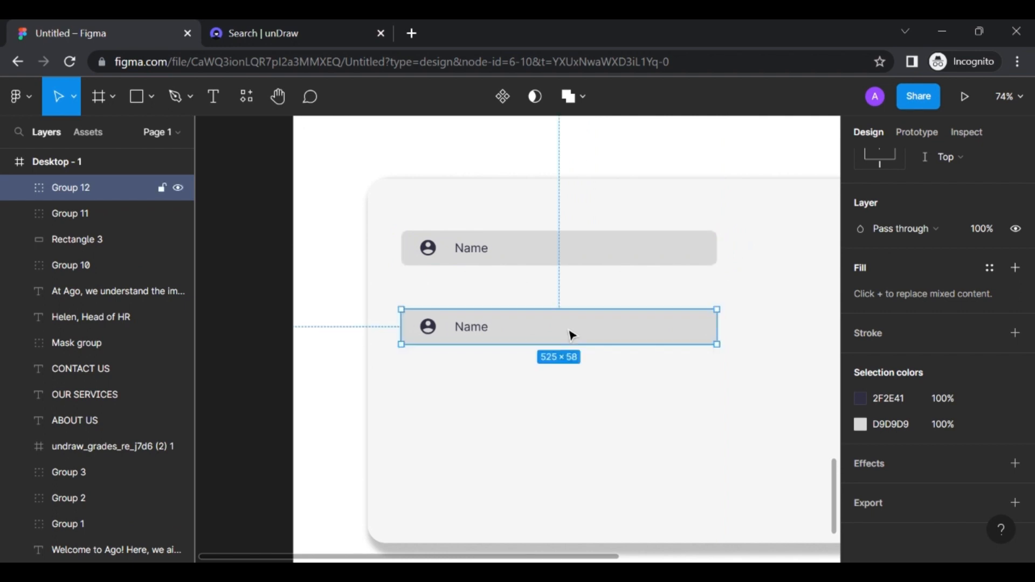
# Relabel the copied field 'Email' and select the new Email field group
pyautogui.doubleClick(484, 337)
pyautogui.doubleClick(483, 337)
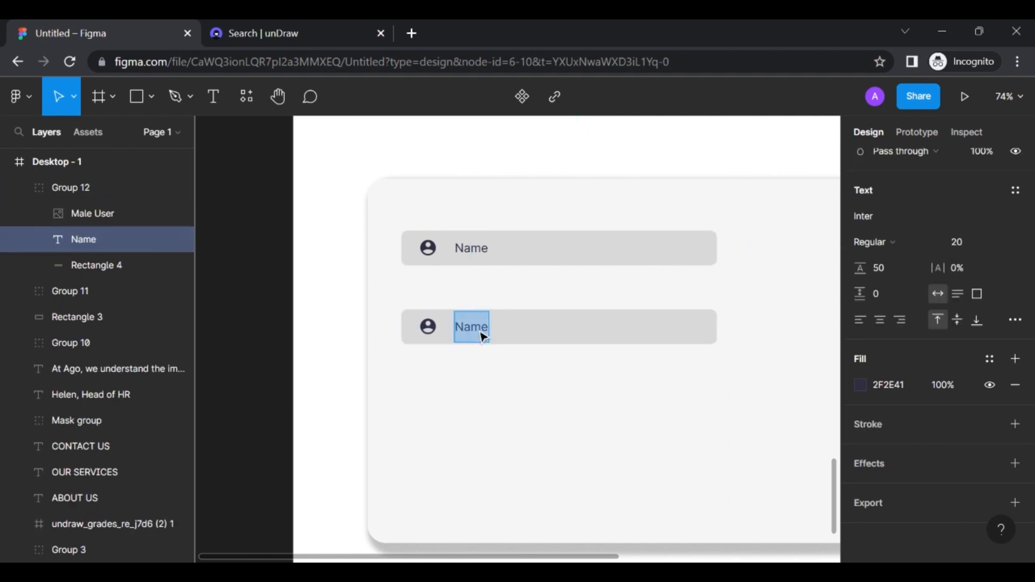
pyautogui.write('Email')
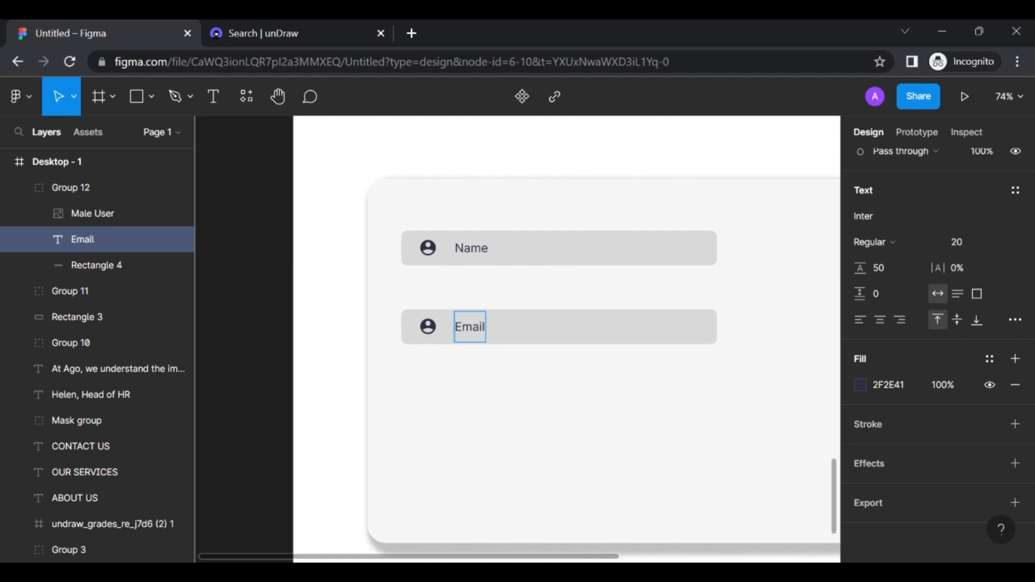
pyautogui.click(502, 375)
pyautogui.click(502, 374)
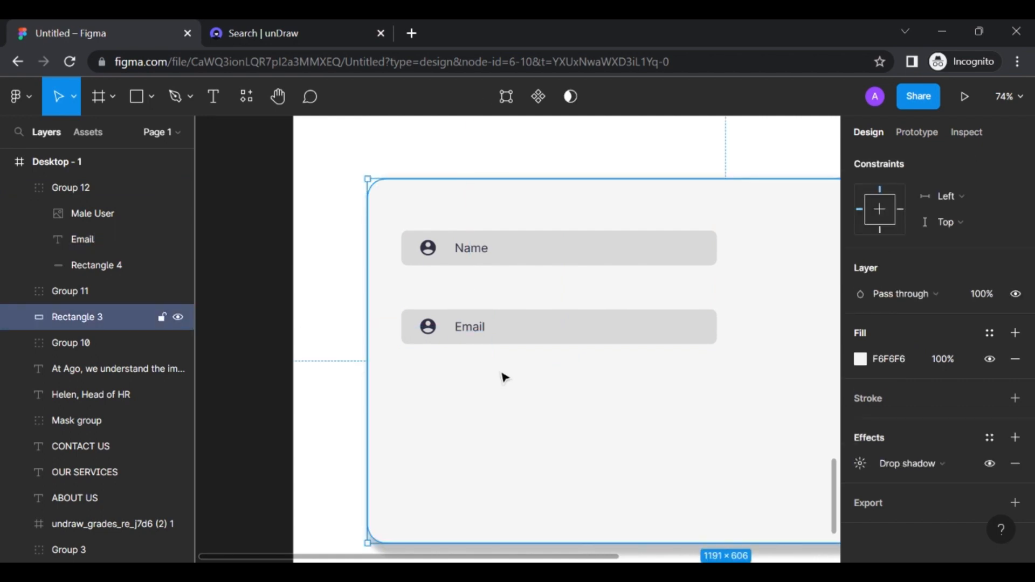
pyautogui.hscroll(2, 502, 374)
pyautogui.scroll(-1, 503, 374)
pyautogui.scroll(-2, 502, 376)
pyautogui.hscroll(1, 502, 375)
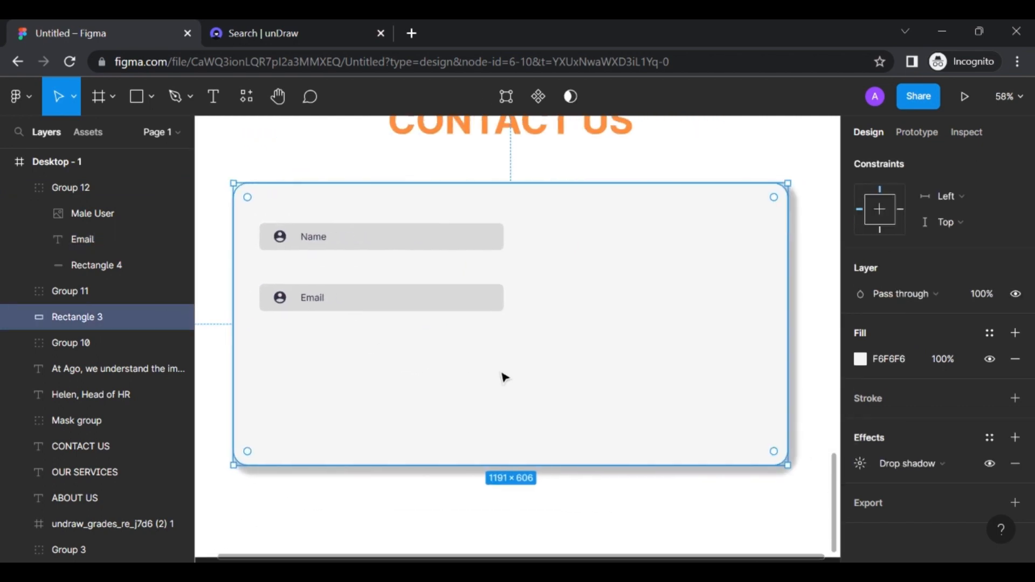
pyautogui.click(427, 312)
# Duplicate the Email field below itself and relabel the copy 'Message'
pyautogui.hotkey('ctrl', 'd')
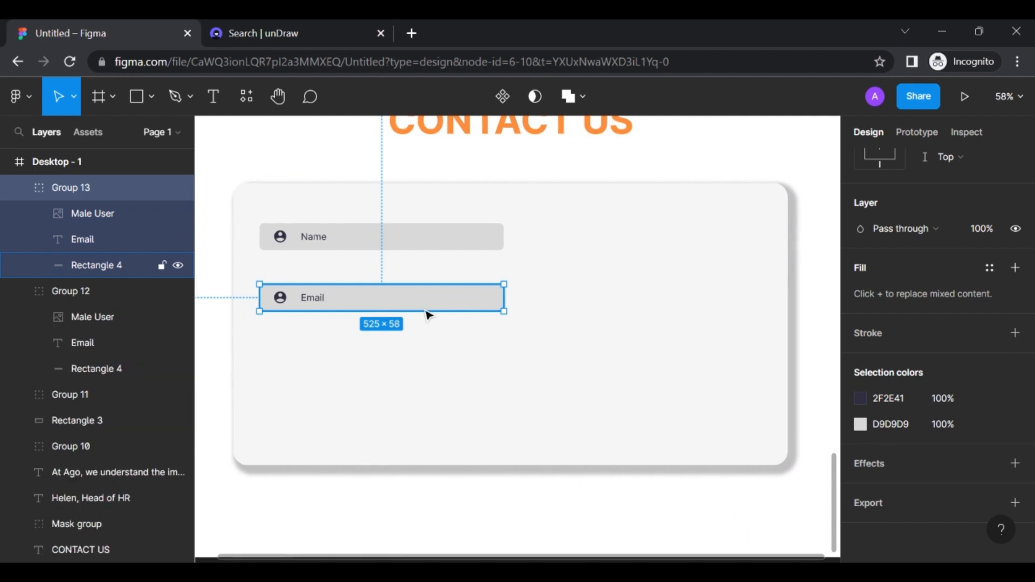
pyautogui.moveTo(426, 314); pyautogui.dragTo(424, 374)
pyautogui.doubleClick(318, 364)
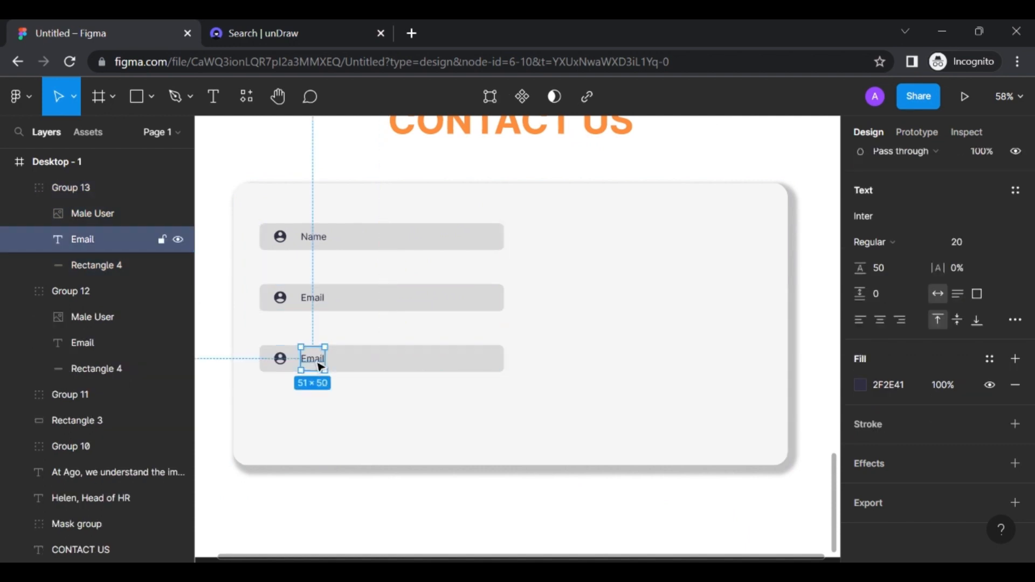
pyautogui.doubleClick(314, 359)
pyautogui.hotkey('ctrl', 'a')
pyautogui.write('M')
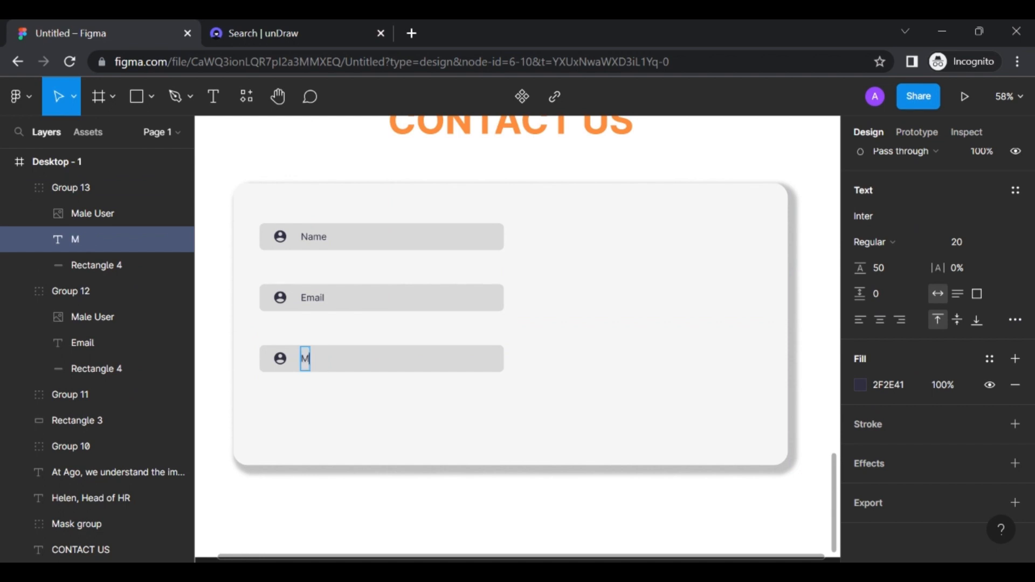
pyautogui.write('essage')
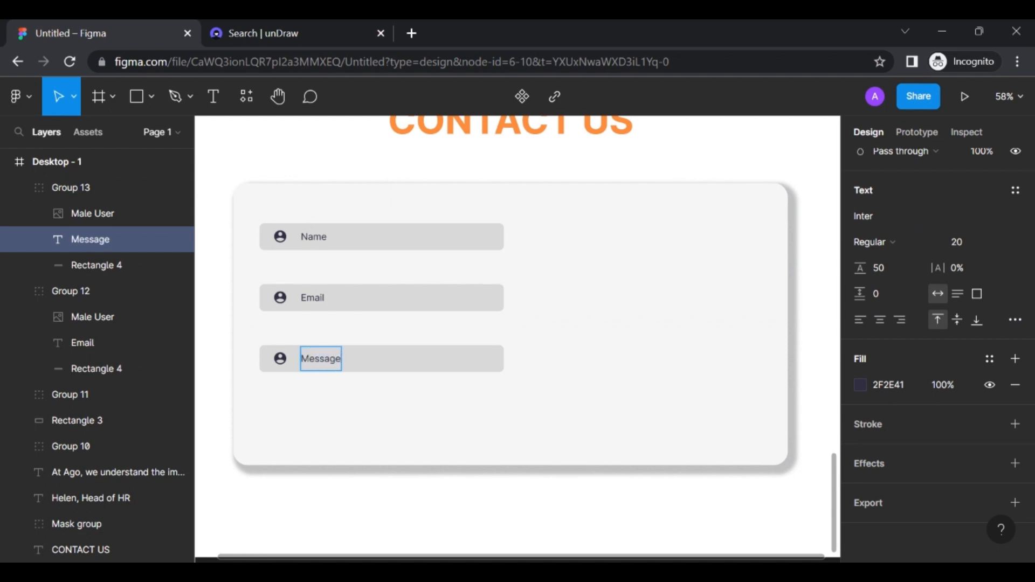
pyautogui.press('Escape')
# Stretch the Message field's background rectangle to 148 tall
pyautogui.click(412, 408)
pyautogui.click(432, 357)
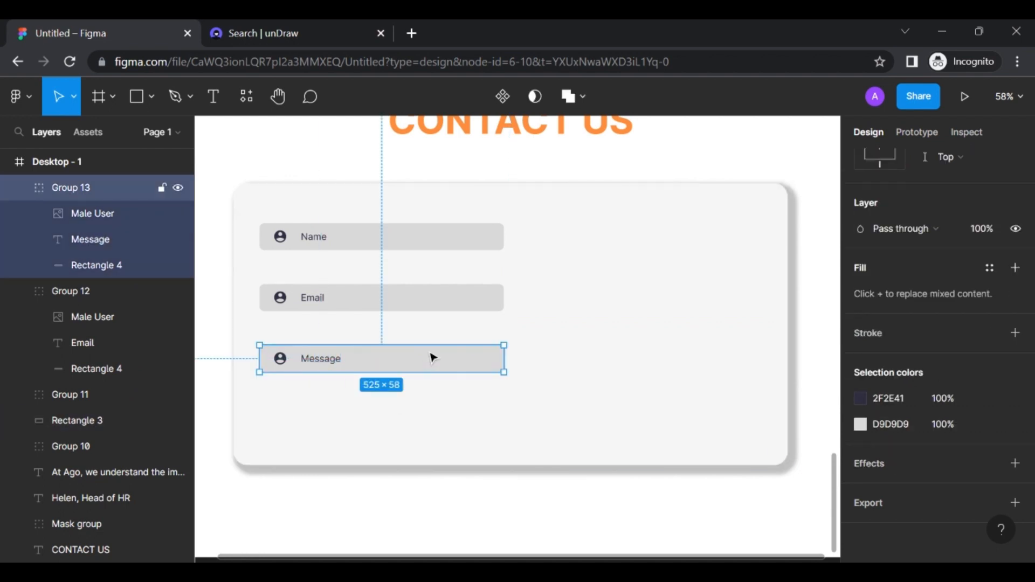
pyautogui.moveTo(442, 372); pyautogui.dragTo(443, 393)
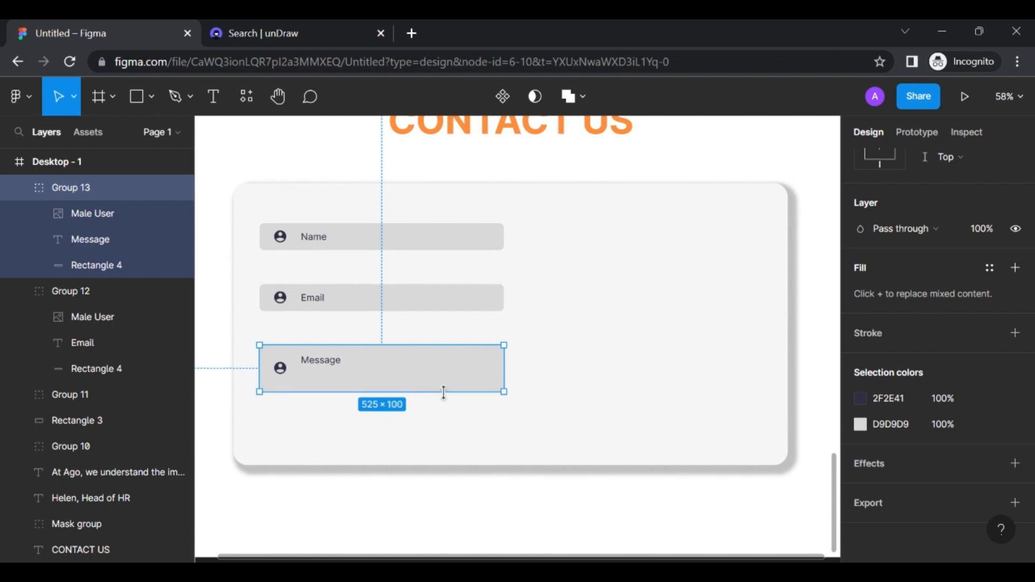
pyautogui.hotkey('ctrl', 'z')
pyautogui.doubleClick(389, 364)
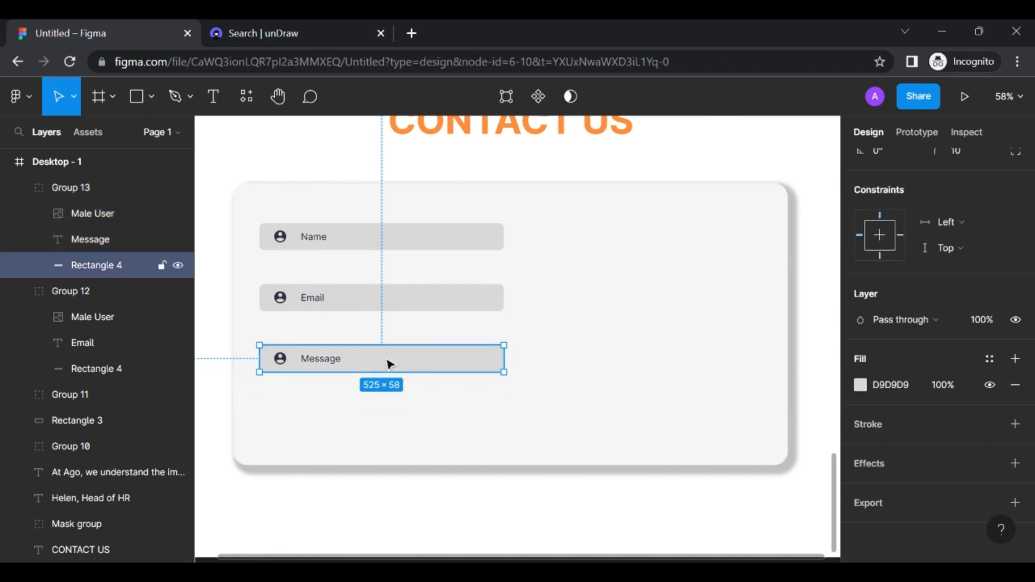
pyautogui.moveTo(451, 372); pyautogui.dragTo(450, 415)
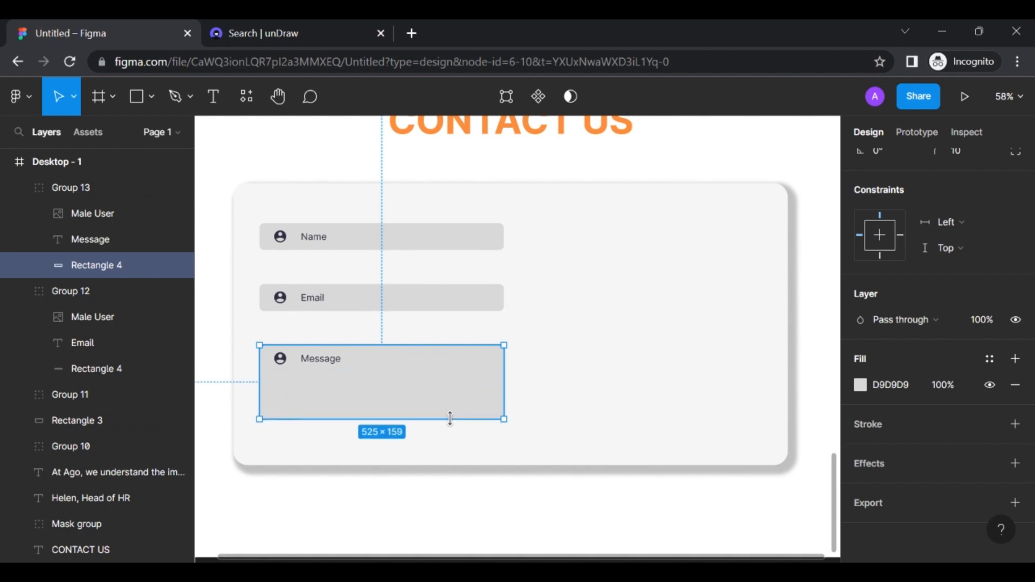
pyautogui.click(522, 305)
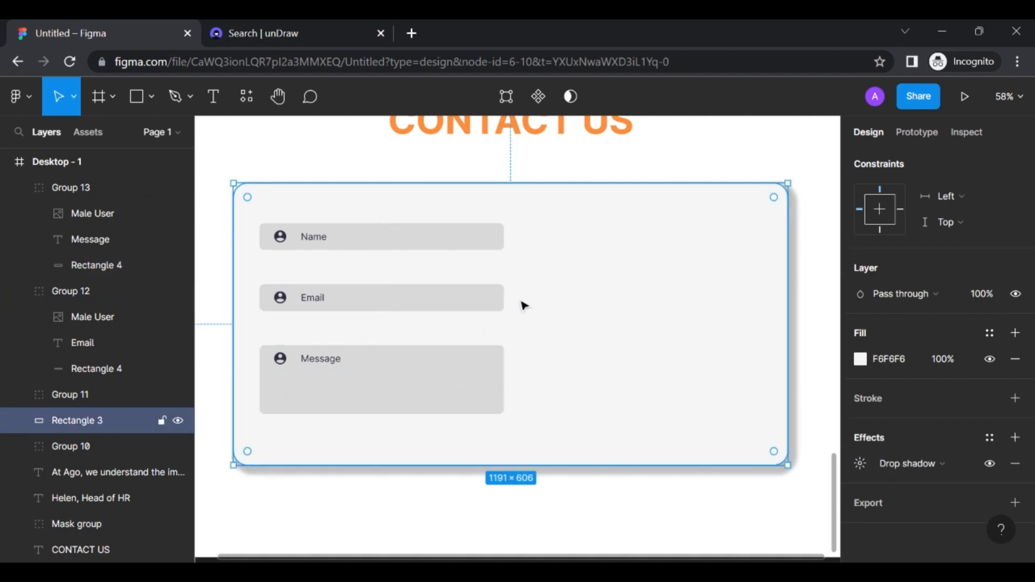
# Widen the Name, Email and Message fields to 551
pyautogui.click(479, 246)
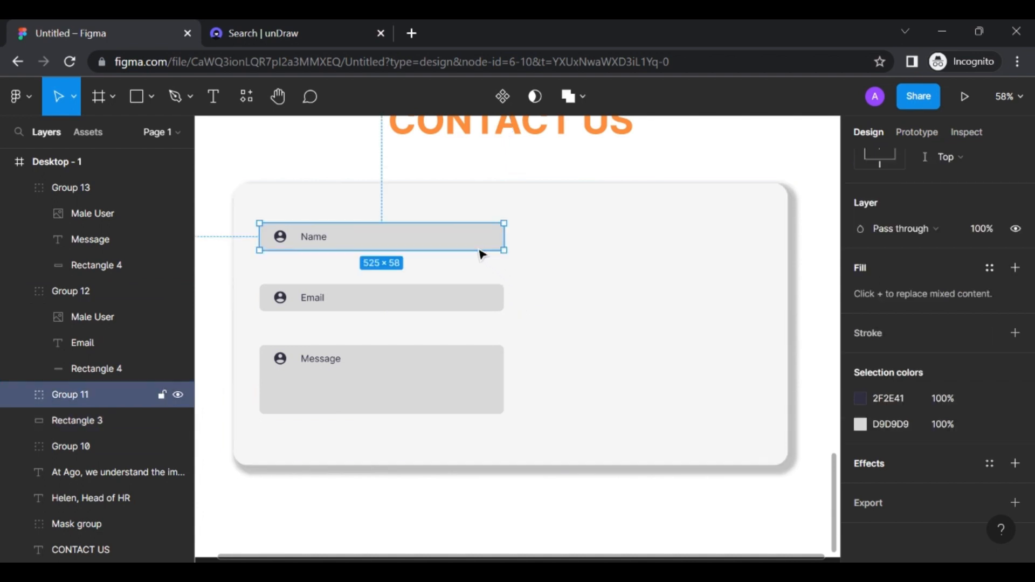
pyautogui.moveTo(510, 238); pyautogui.dragTo(516, 238)
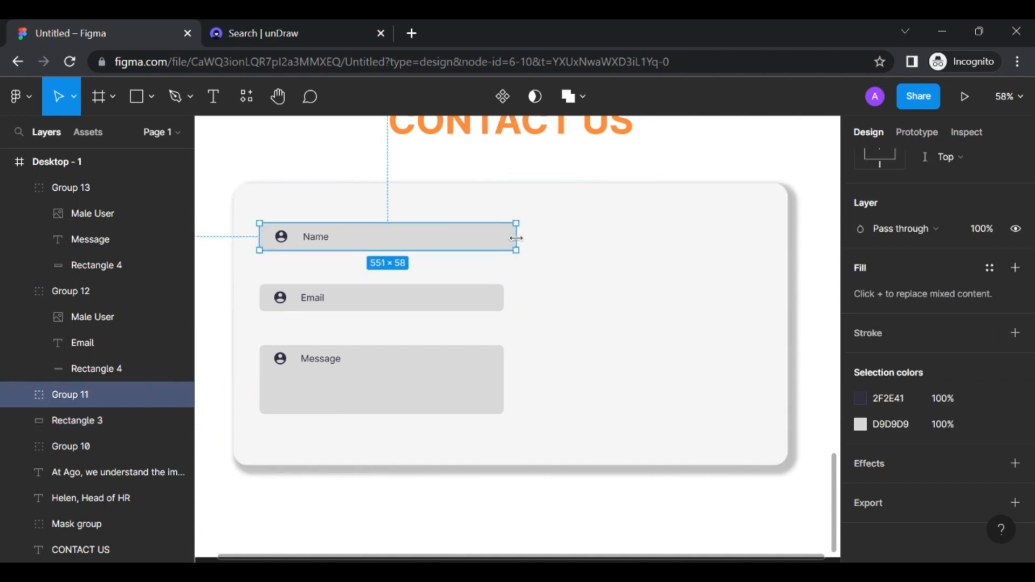
pyautogui.click(504, 294)
pyautogui.moveTo(505, 292); pyautogui.dragTo(517, 298)
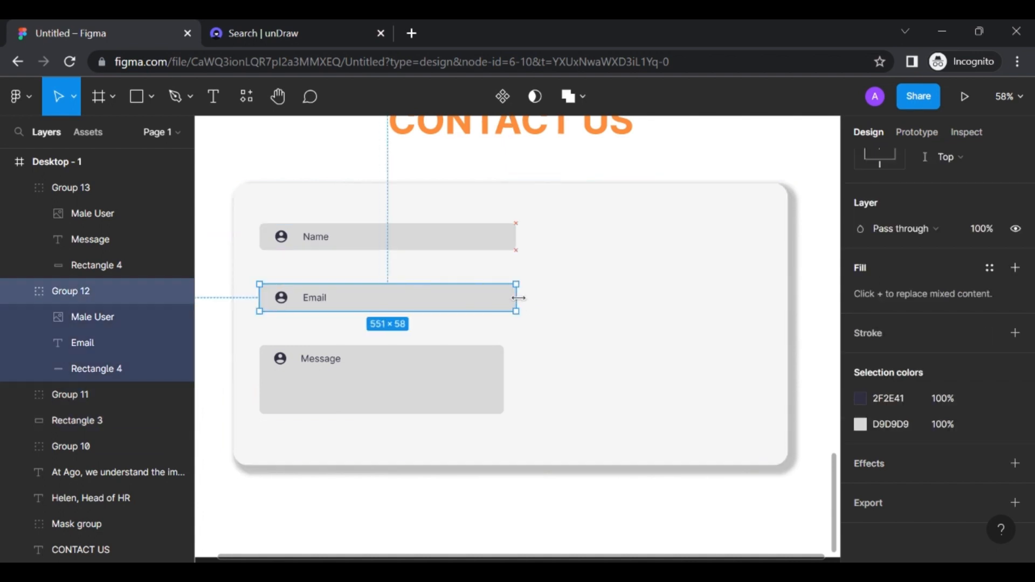
pyautogui.click(492, 376)
pyautogui.moveTo(506, 372); pyautogui.dragTo(515, 372)
pyautogui.click(561, 321)
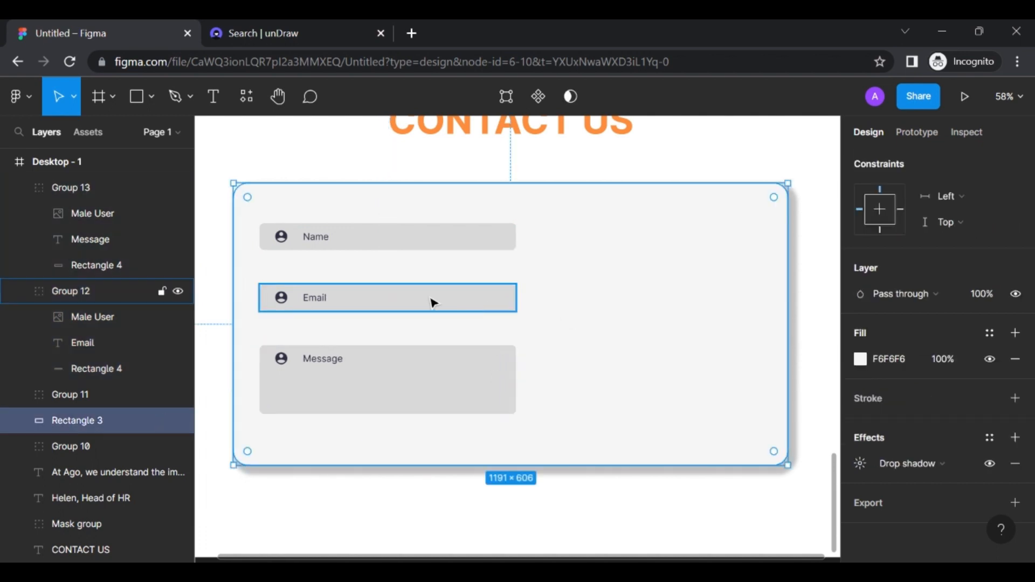
# Move the Email and Message fields up so all three are evenly spaced
pyautogui.click(431, 304)
pyautogui.moveTo(431, 304); pyautogui.dragTo(429, 293)
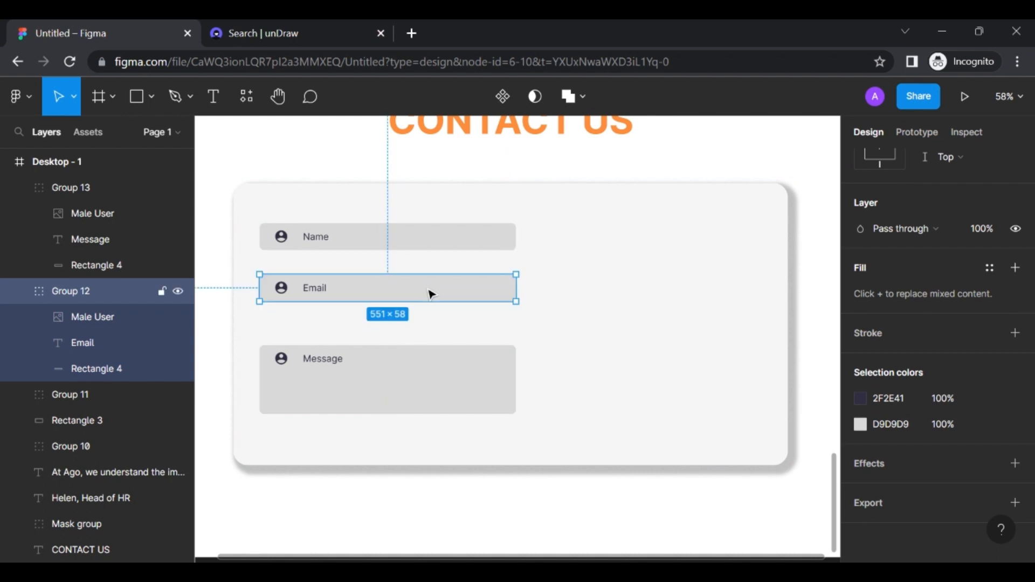
pyautogui.click(419, 371)
pyautogui.moveTo(418, 370); pyautogui.dragTo(417, 350)
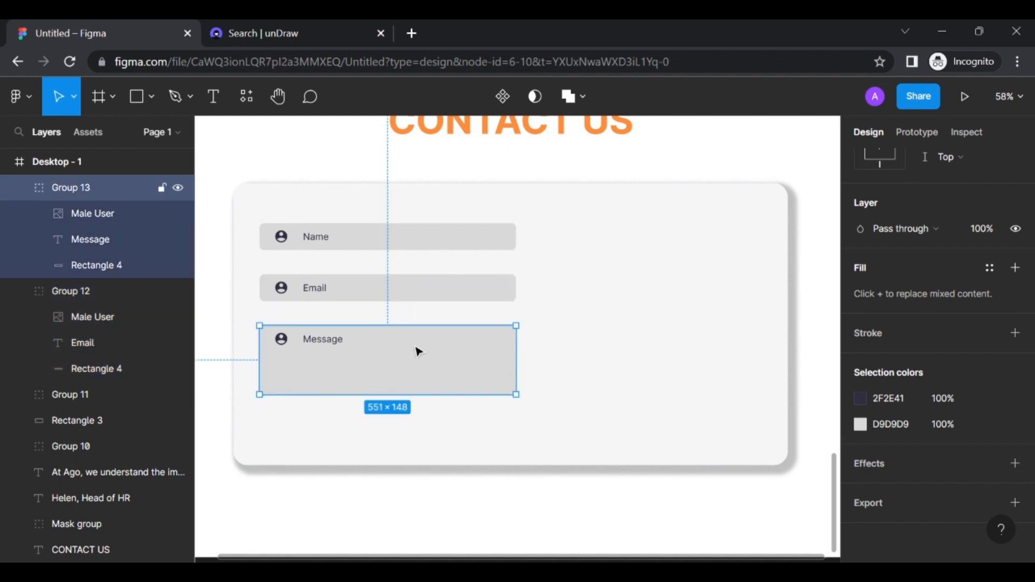
pyautogui.click(570, 330)
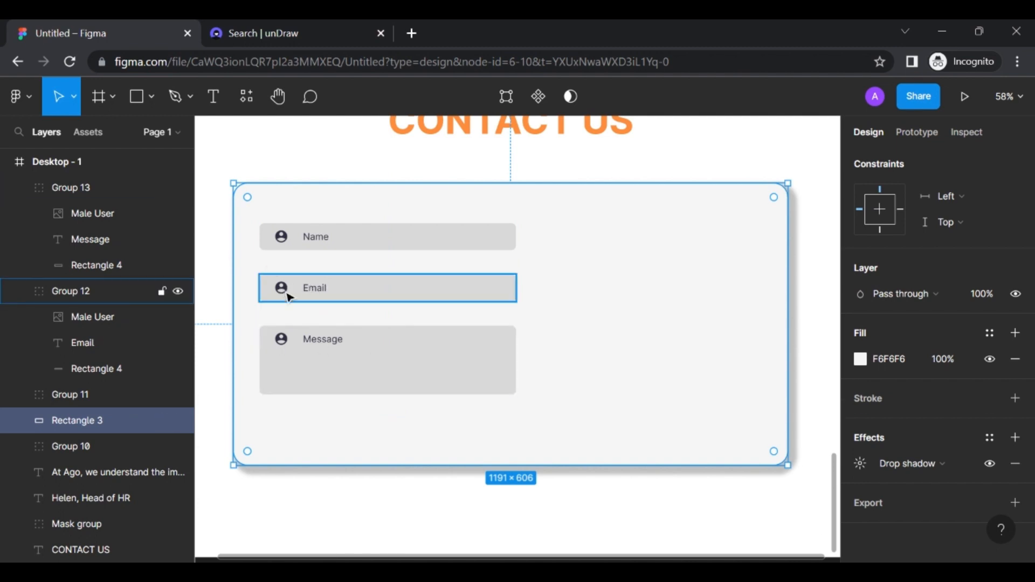
pyautogui.click(18, 99)
# Insert the Alternate email @ icon from the Material Design Icons plugin
pyautogui.moveTo(90, 360)
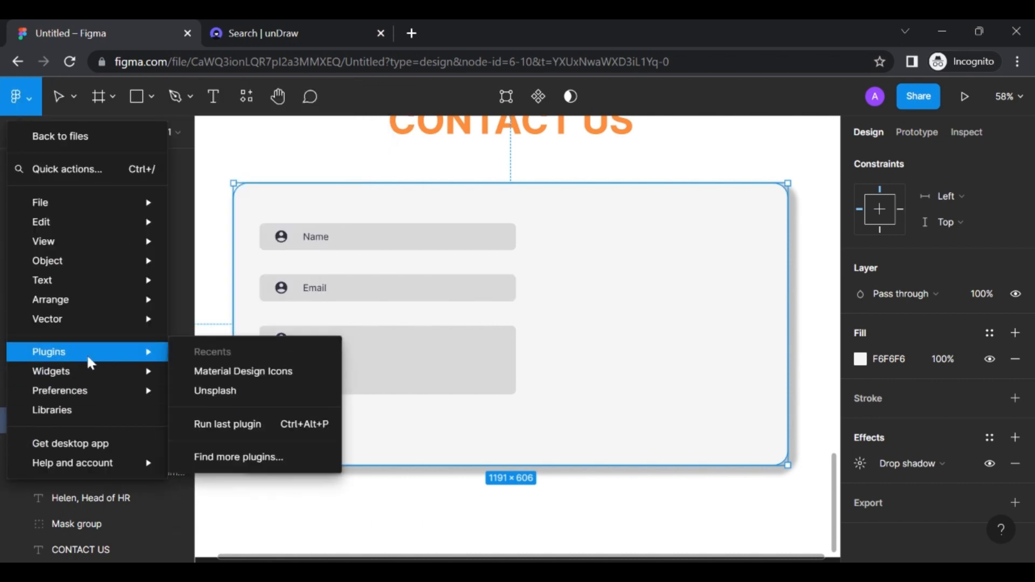
pyautogui.click(244, 372)
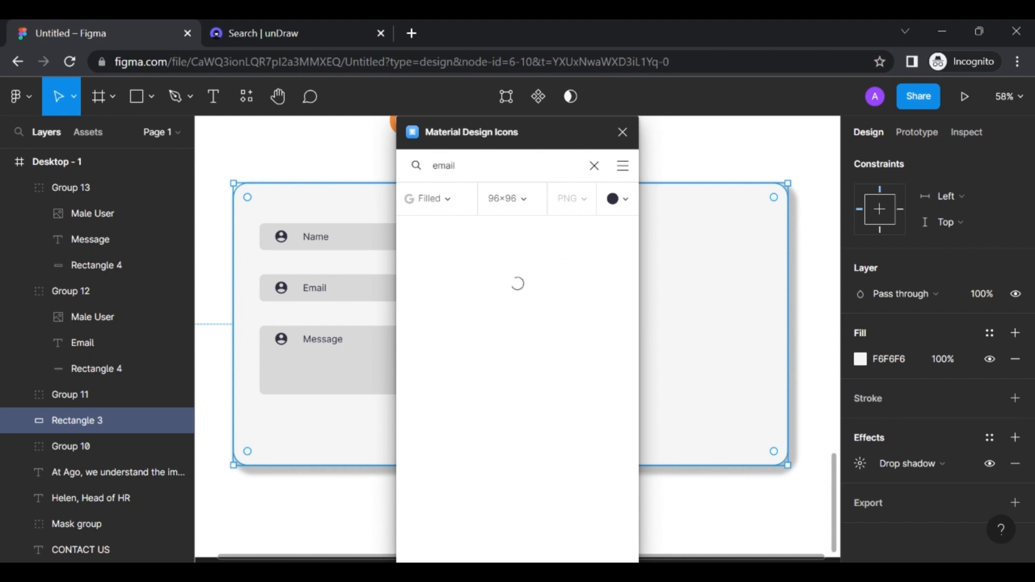
pyautogui.click(425, 244)
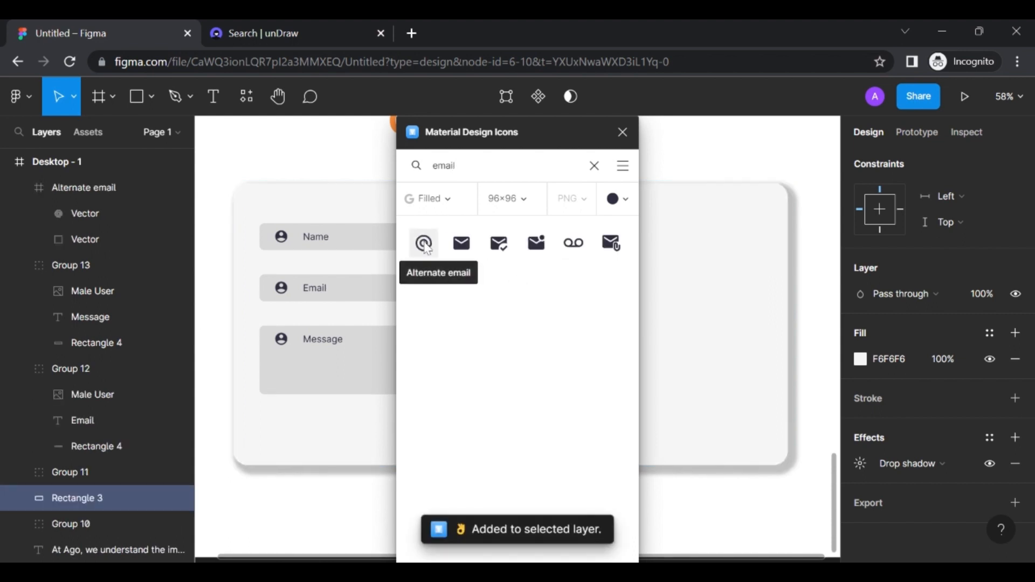
# Search 'messag' and insert the filled Message chat-bubble icon
pyautogui.doubleClick(451, 166)
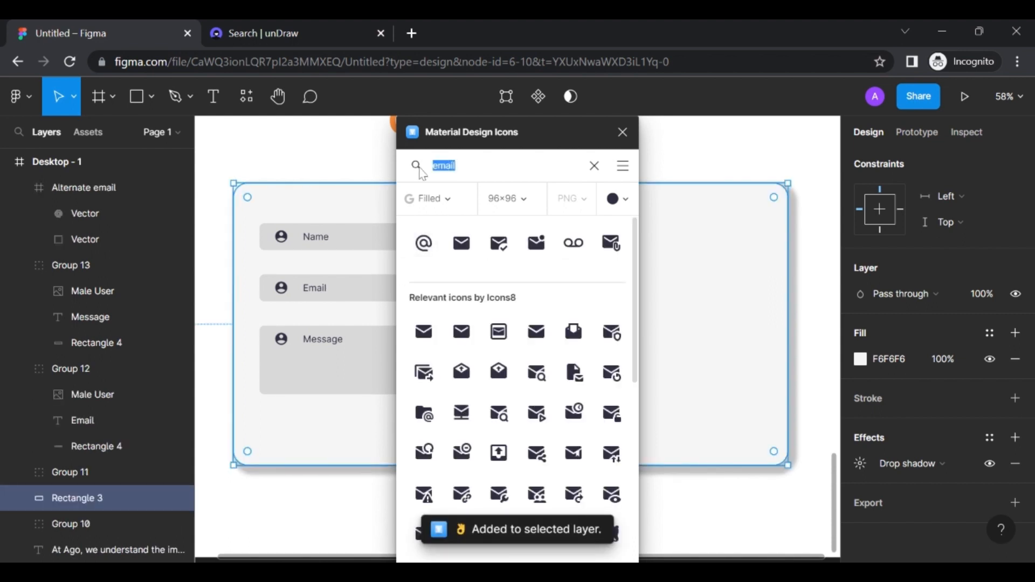
pyautogui.write('message')
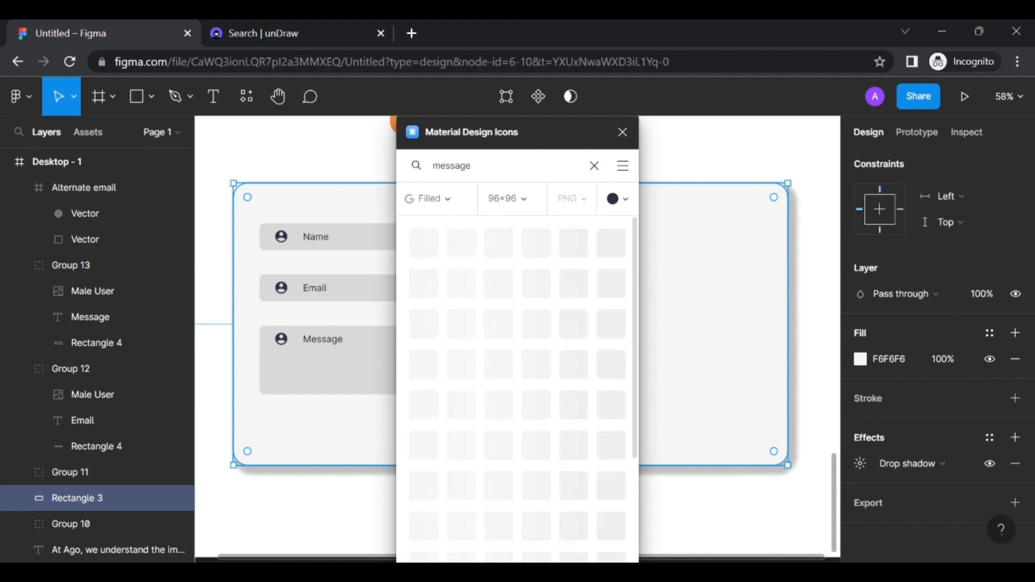
pyautogui.click(429, 243)
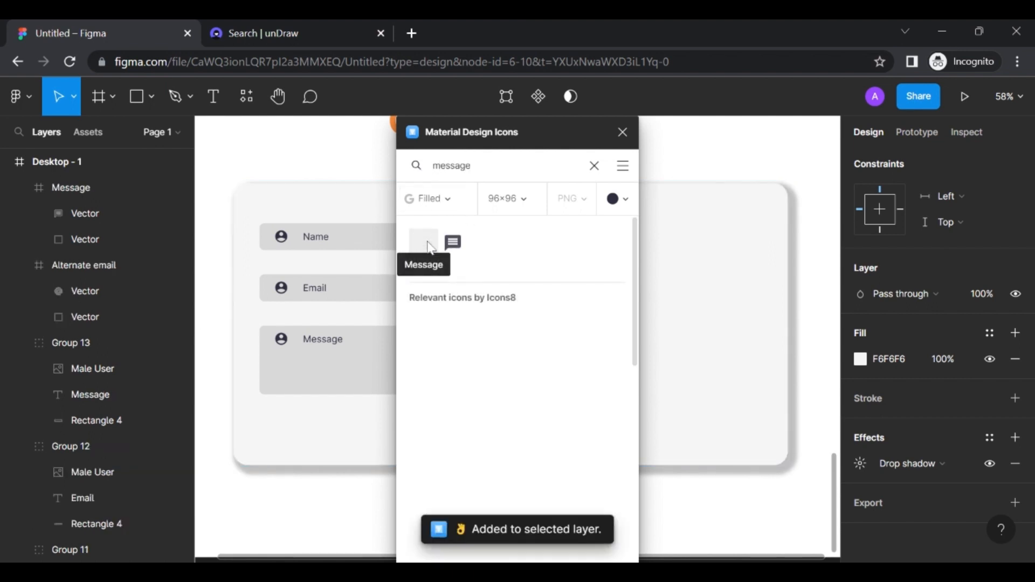
pyautogui.click(624, 133)
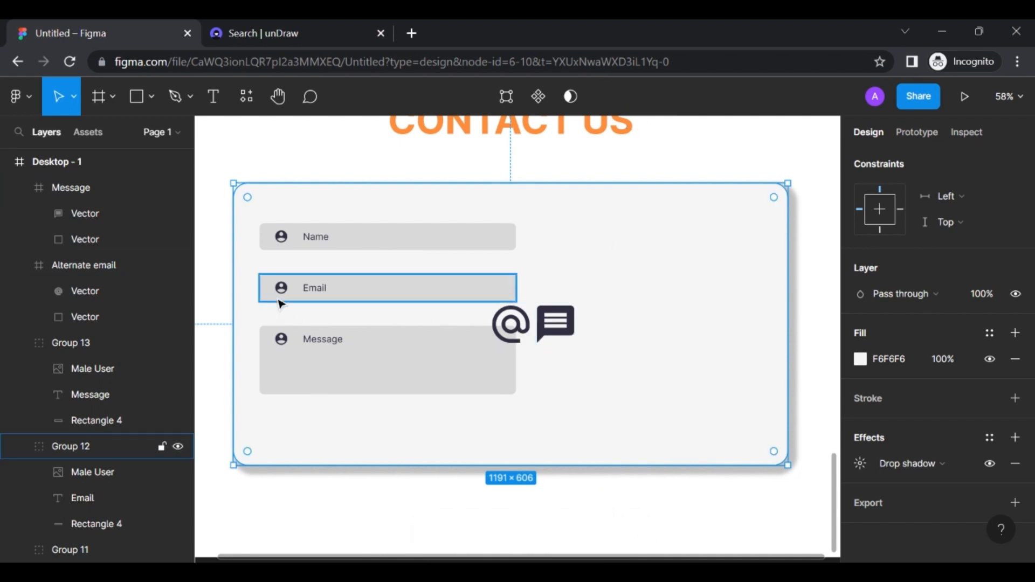
# Delete the extra person icon from the form field
pyautogui.scroll(5, 290, 292)
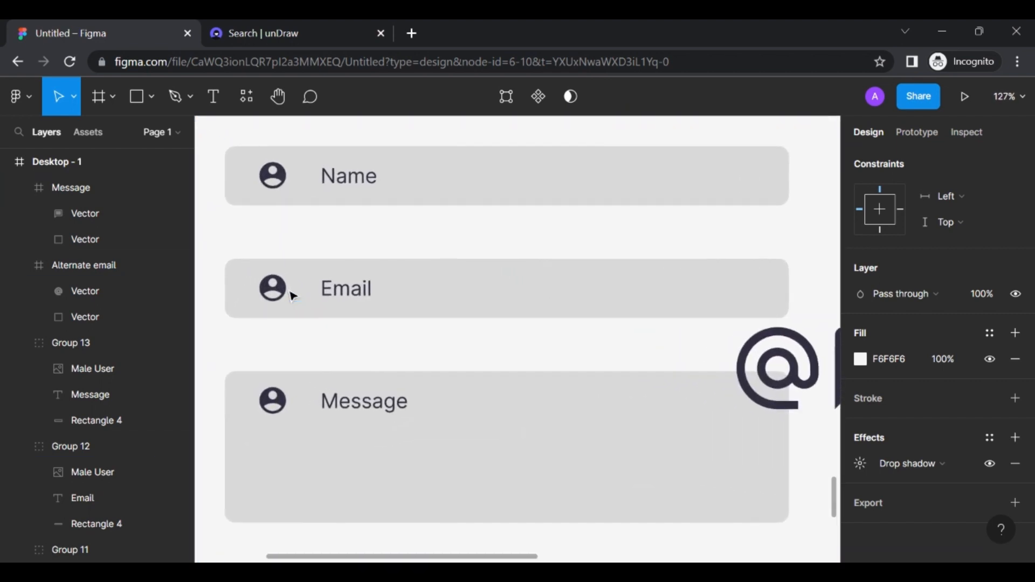
pyautogui.doubleClick(275, 294)
pyautogui.moveTo(276, 295); pyautogui.dragTo(280, 408)
pyautogui.press('Delete')
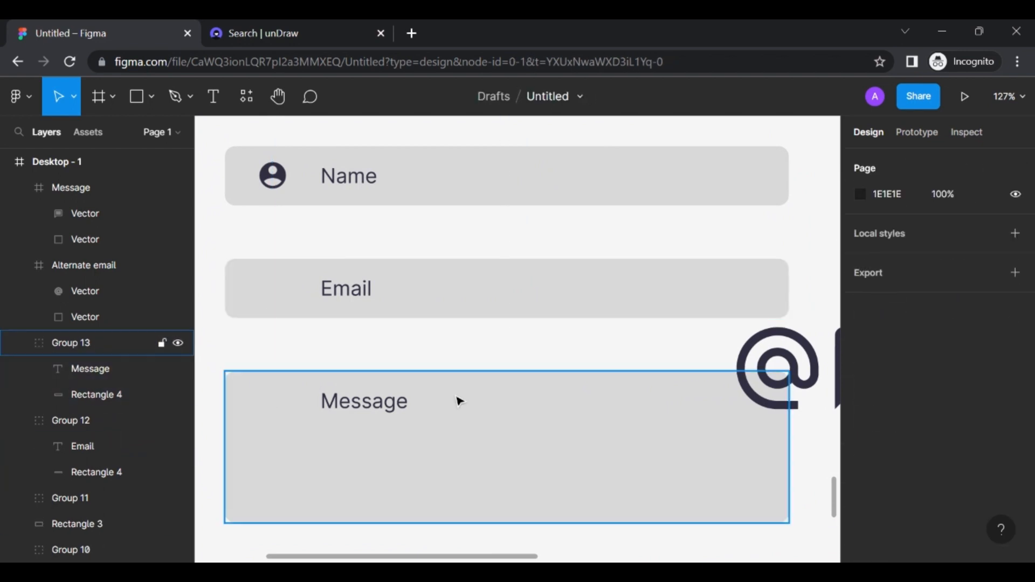
# Place the @ icon in the Email field and the chat icon in the Message field, shrunk to fit
pyautogui.click(783, 377)
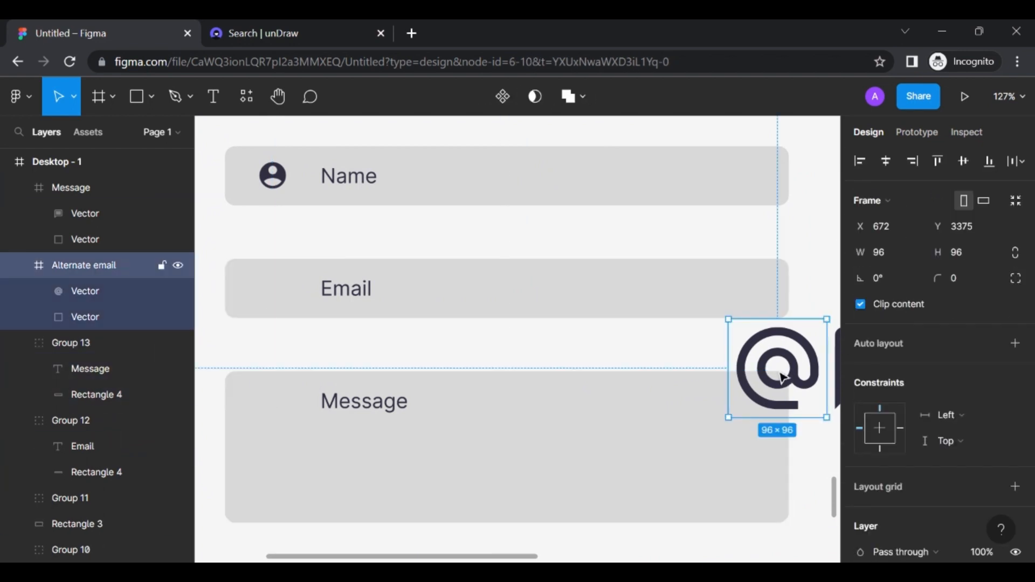
pyautogui.moveTo(781, 369); pyautogui.dragTo(289, 306)
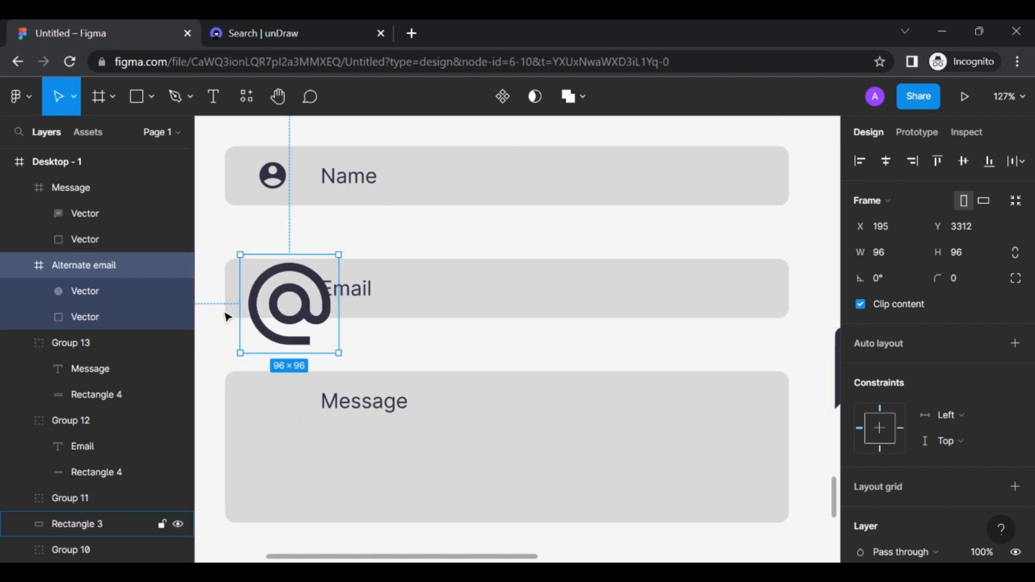
pyautogui.moveTo(339, 353); pyautogui.dragTo(275, 295)
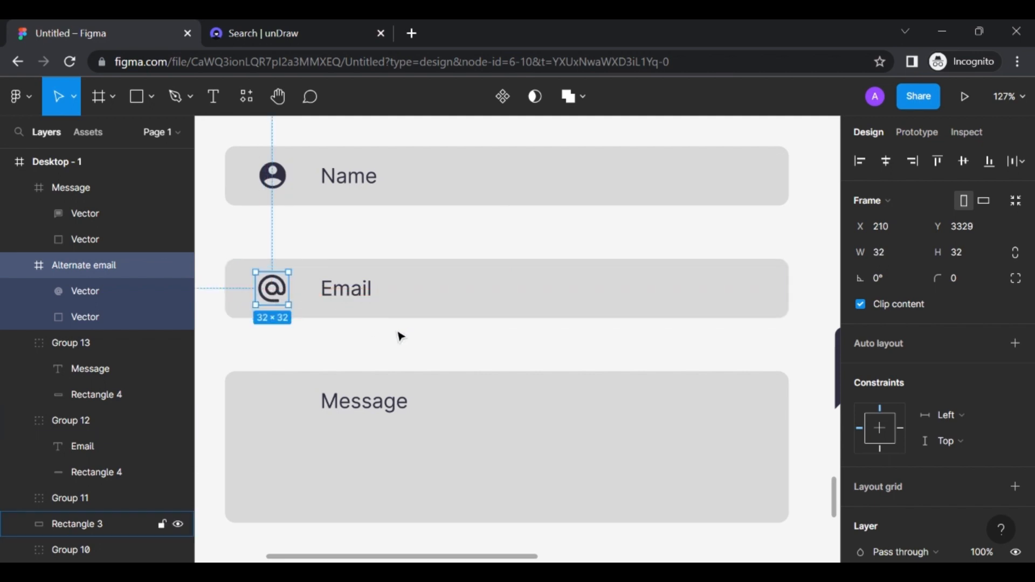
pyautogui.scroll(-1, 427, 344)
pyautogui.click(833, 351)
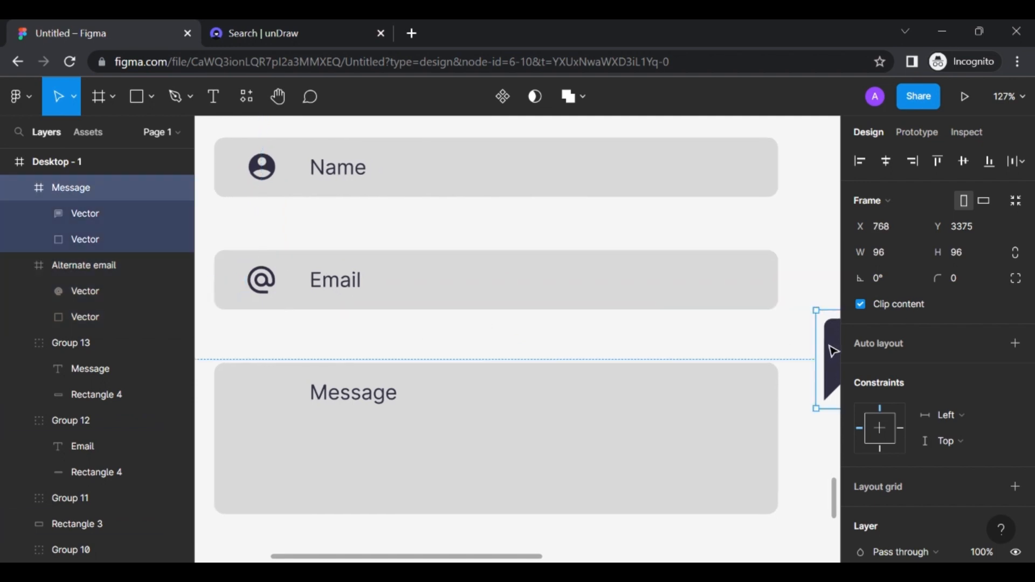
pyautogui.moveTo(835, 358); pyautogui.dragTo(243, 407)
pyautogui.moveTo(317, 461); pyautogui.dragTo(270, 408)
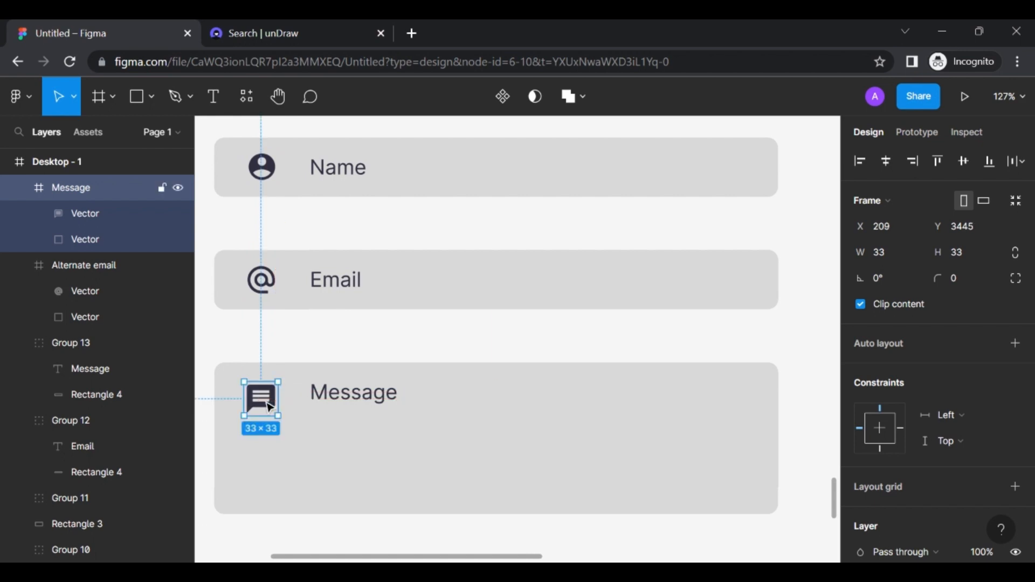
# Group the @ icon with the Email field and the chat icon with the Message field
pyautogui.click(262, 279)
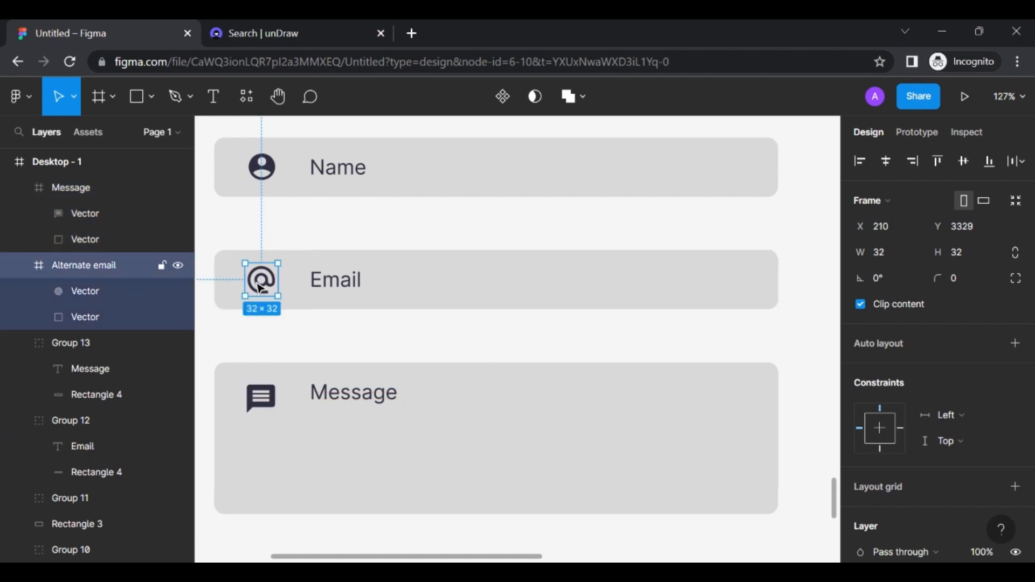
pyautogui.keyDown('shift'); pyautogui.click(338, 289); pyautogui.keyUp('shift')
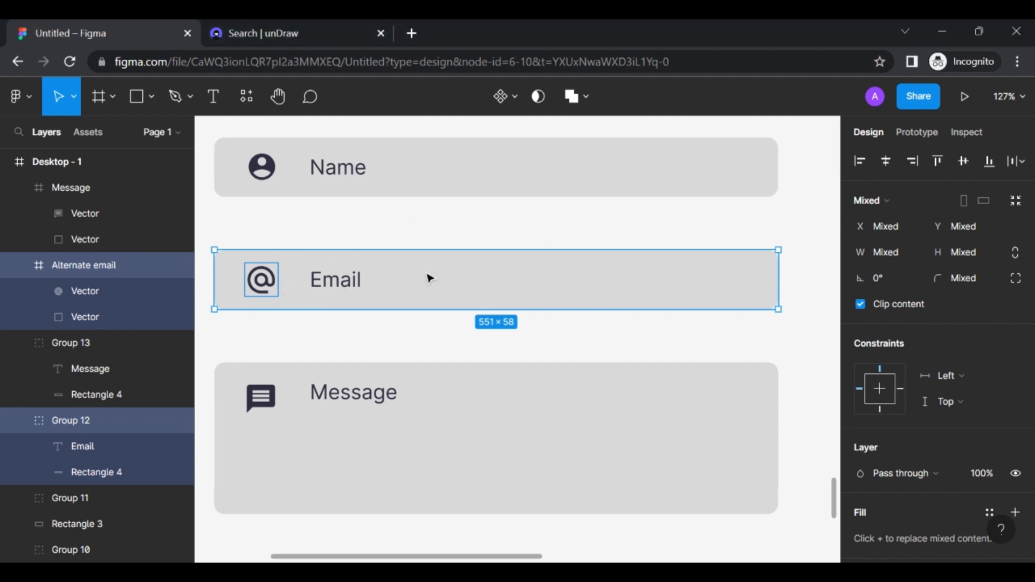
pyautogui.keyDown('shift'); pyautogui.click(263, 286); pyautogui.keyUp('shift')
pyautogui.click(263, 285)
pyautogui.keyDown('shift'); pyautogui.click(339, 293); pyautogui.keyUp('shift')
pyautogui.hotkey('ctrl', 'g')
pyautogui.click(261, 398)
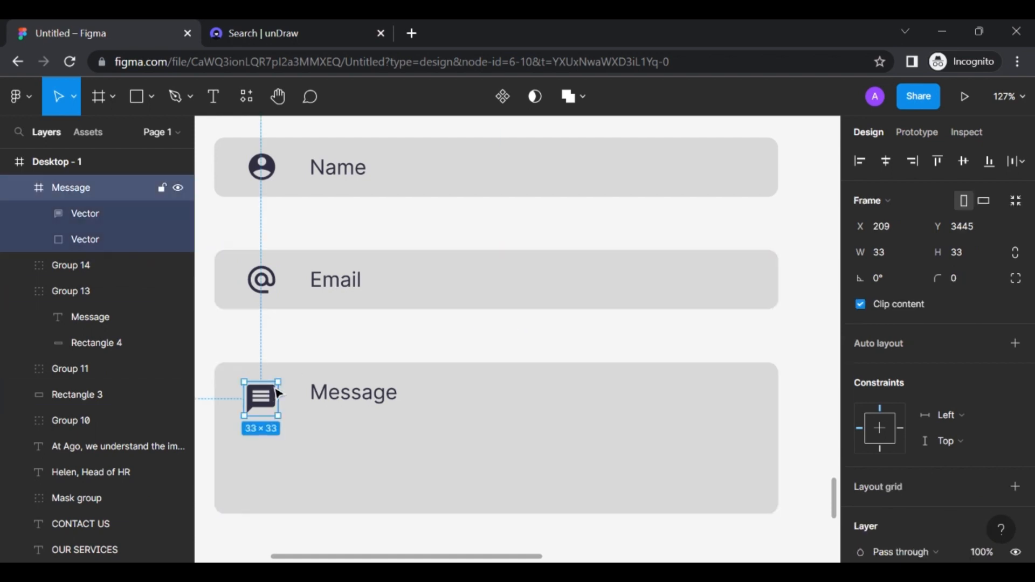
pyautogui.keyDown('shift'); pyautogui.click(370, 394); pyautogui.keyUp('shift')
pyautogui.hotkey('ctrl', 'g')
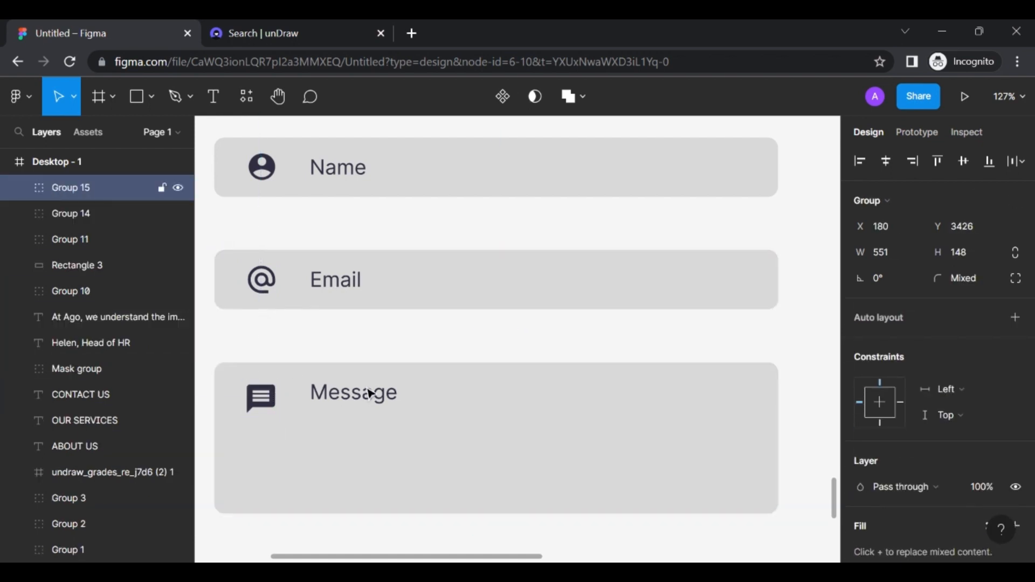
pyautogui.scroll(-5, 370, 394)
pyautogui.scroll(-3, 517, 339)
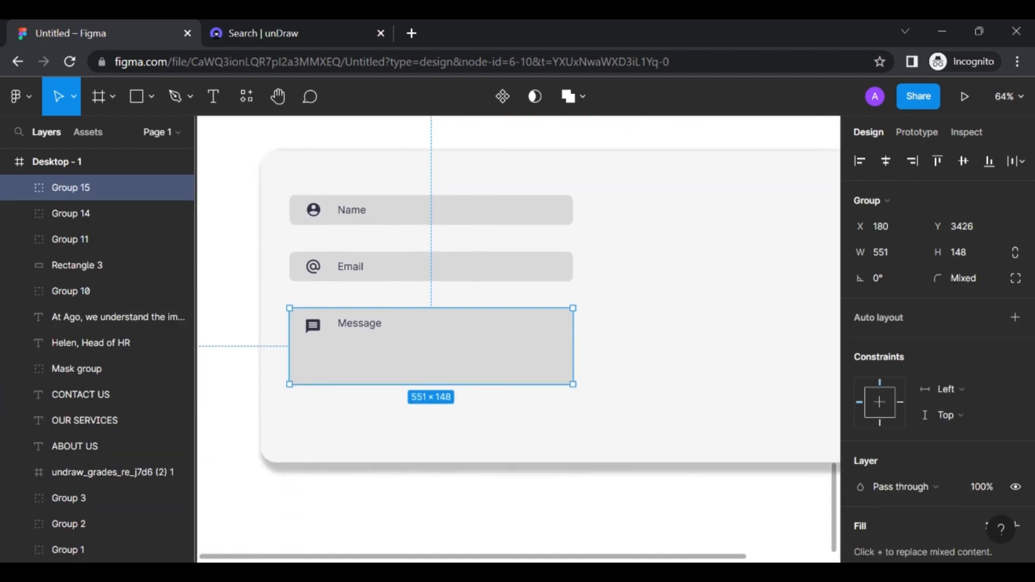
pyautogui.hscroll(2, 517, 339)
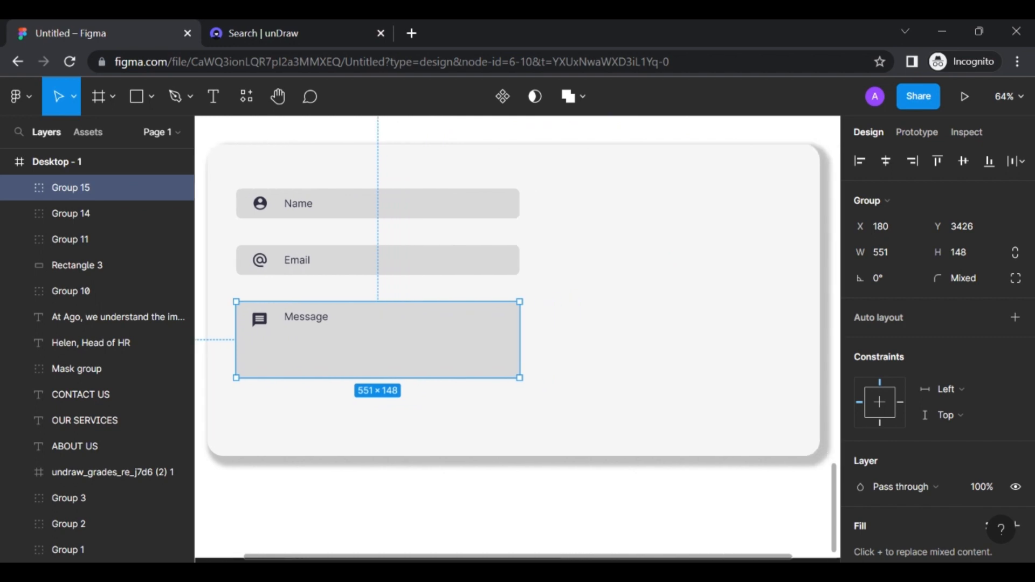
pyautogui.click(601, 312)
pyautogui.hscroll(1, 601, 312)
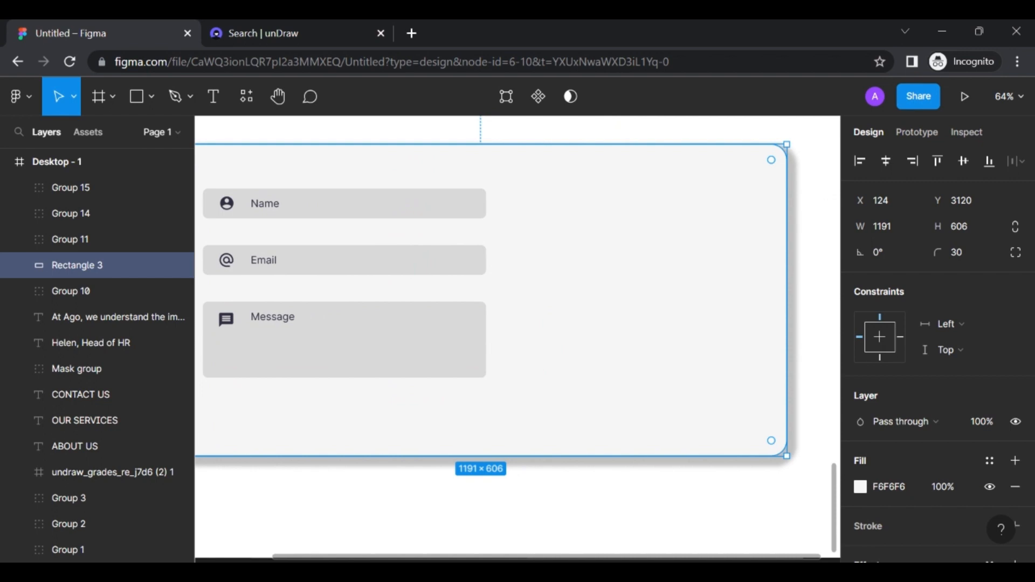
# Add bold text 'We can't wait to hear from you' to the right of the fields
pyautogui.click(211, 99)
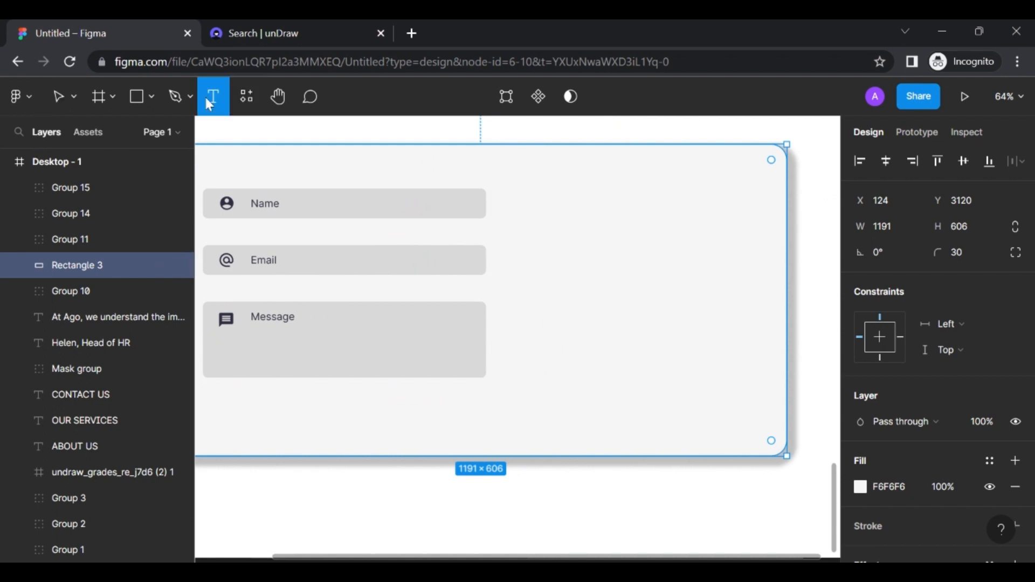
pyautogui.click(546, 200)
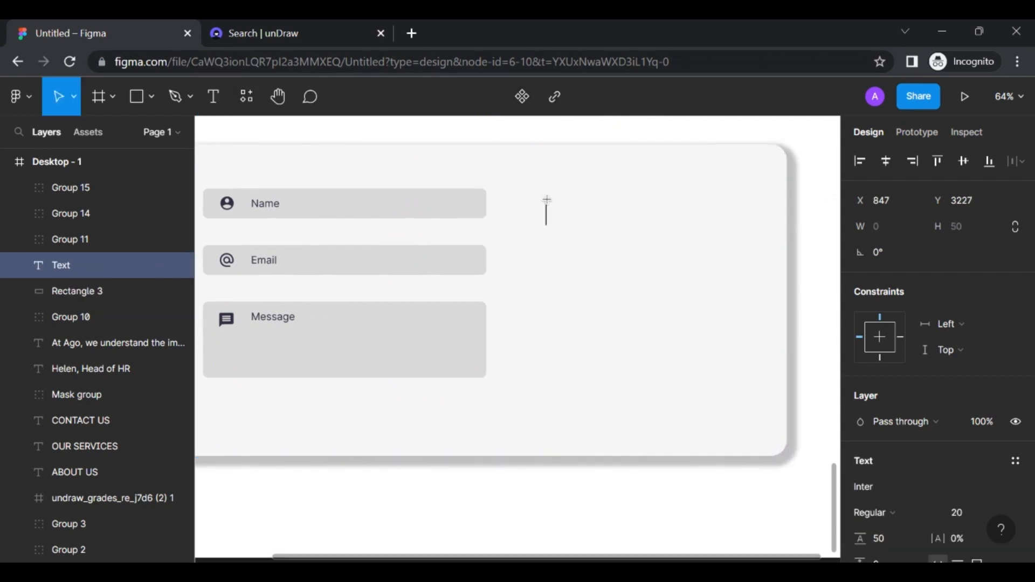
pyautogui.write('WE')
pyautogui.press('BackSpace')
pyautogui.write("e can't")
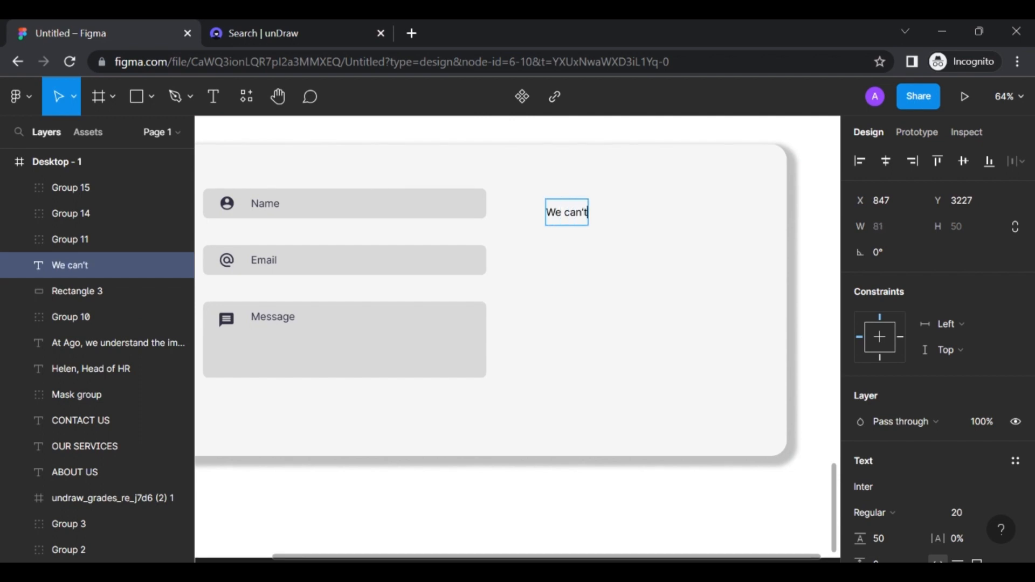
pyautogui.write(' wait to hear ')
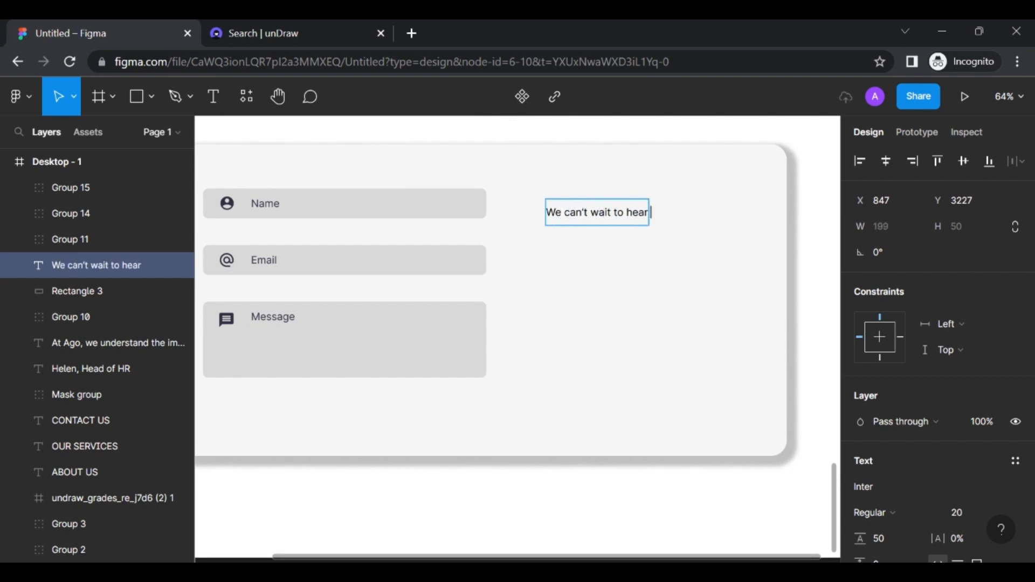
pyautogui.write('from you')
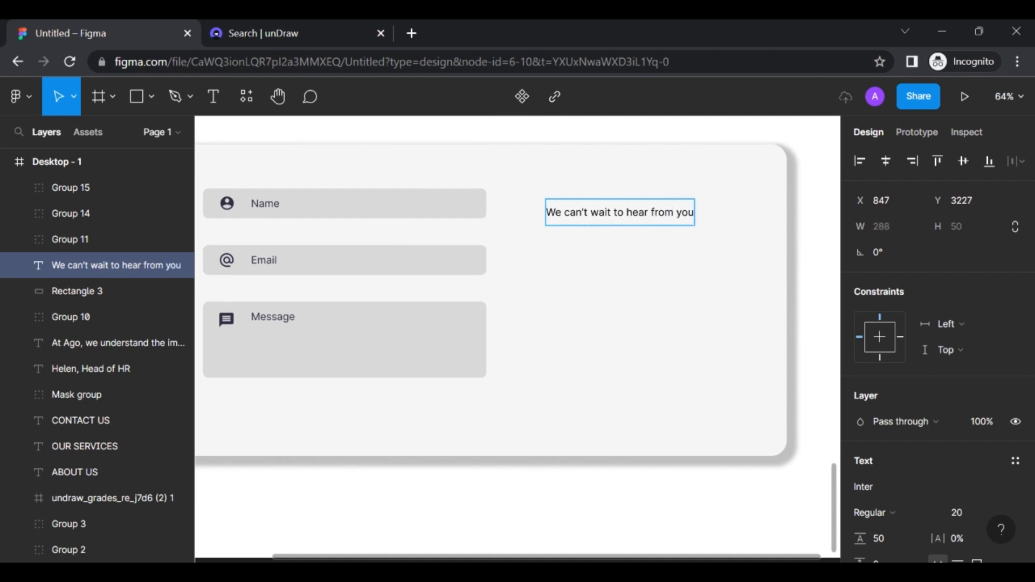
pyautogui.hotkey('ctrl', 'a')
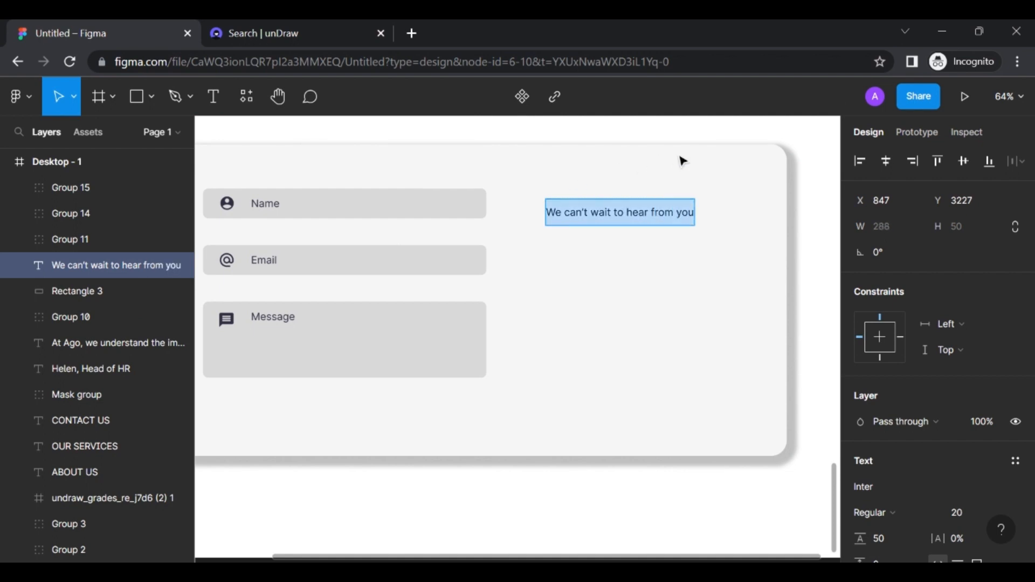
pyautogui.hotkey('ctrl', 'b')
# Colour the heading dark navy 2F2E41, size it 30, and level it with the Name field
pyautogui.scroll(-5, 898, 426)
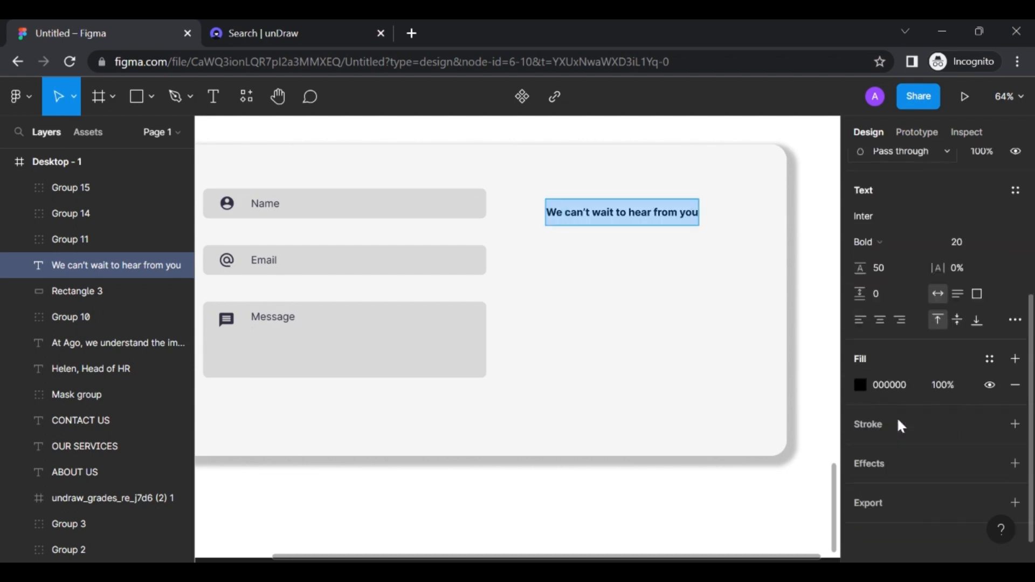
pyautogui.click(866, 390)
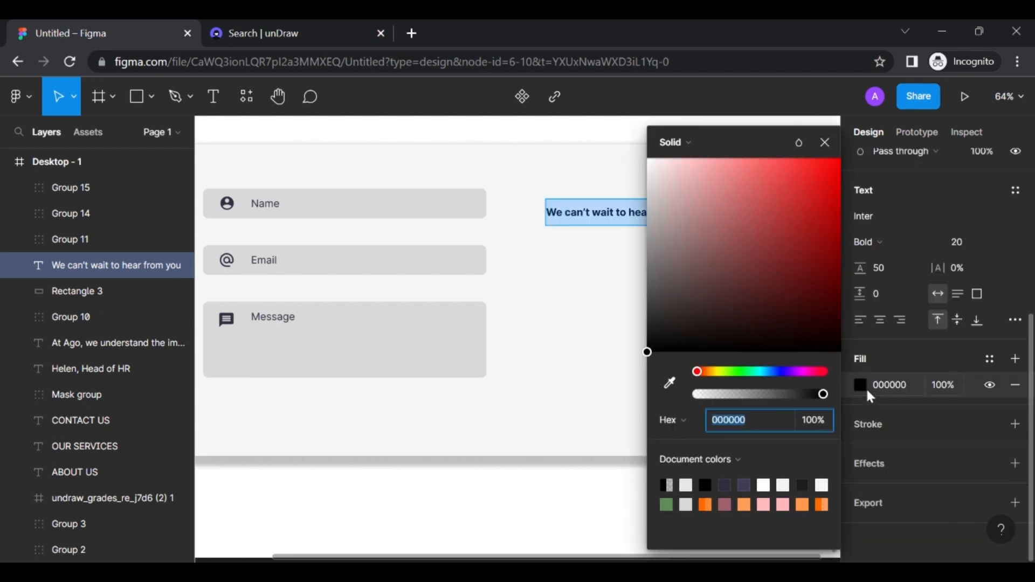
pyautogui.click(726, 486)
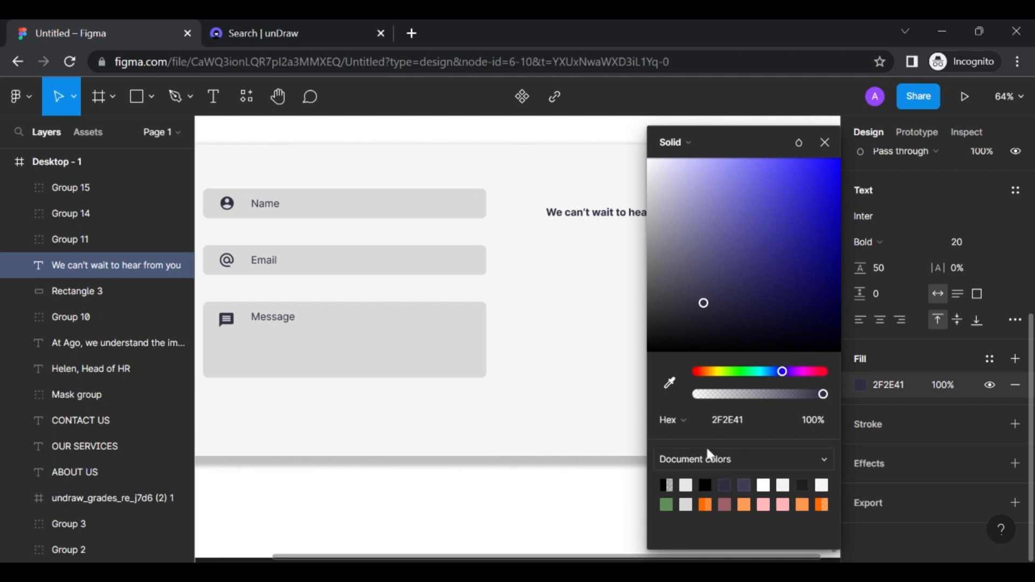
pyautogui.click(963, 243)
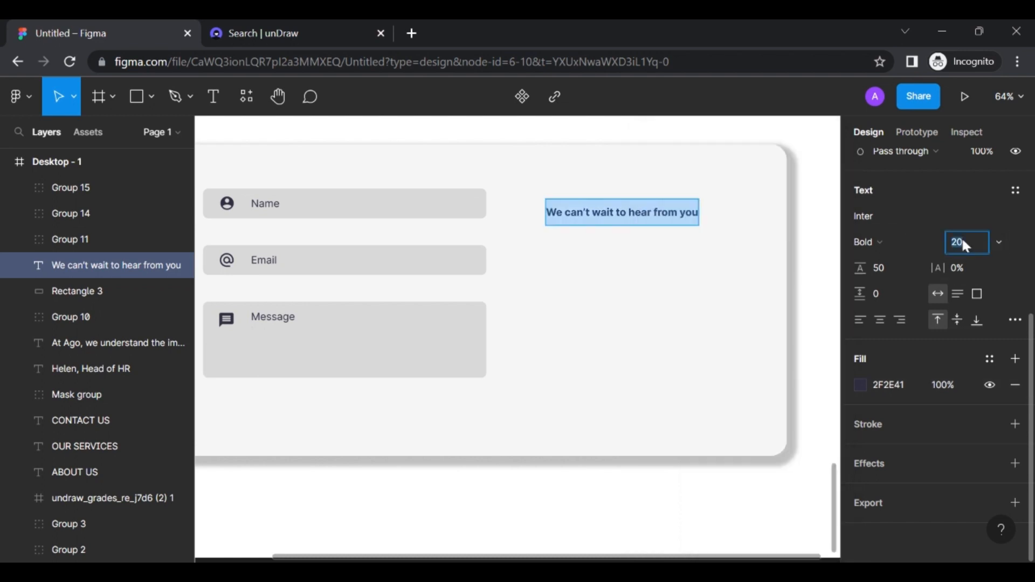
pyautogui.write('30')
pyautogui.press('Return')
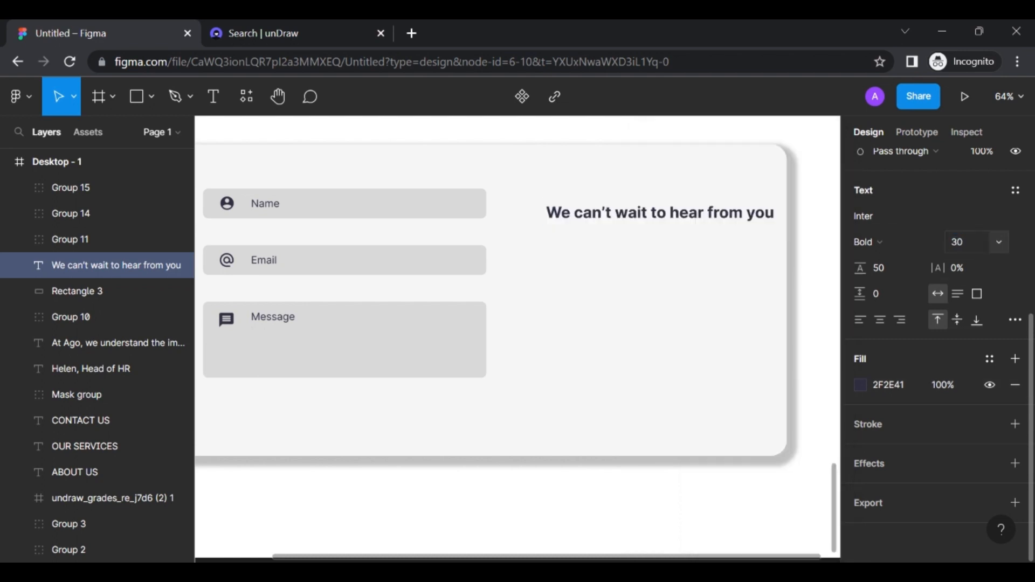
pyautogui.click(721, 242)
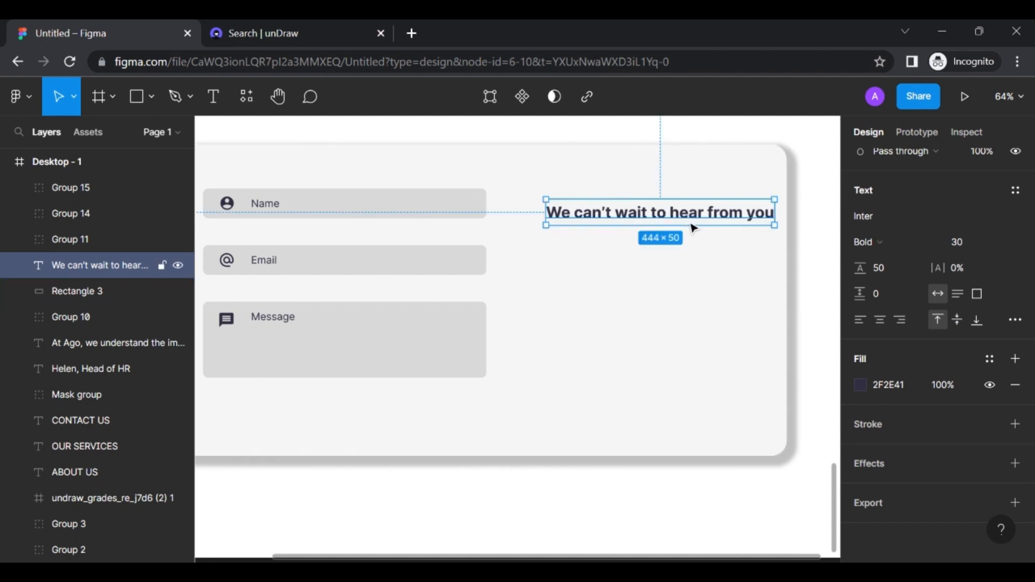
pyautogui.moveTo(684, 224); pyautogui.dragTo(665, 215)
# Nudge the heading slightly left inside the contact card
pyautogui.click(695, 277)
pyautogui.scroll(-3, 695, 277)
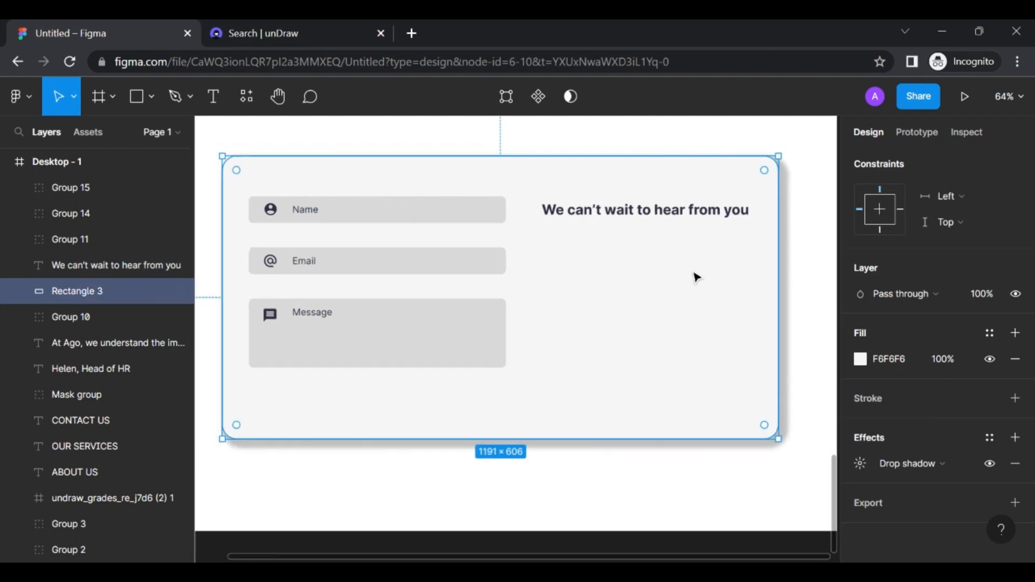
pyautogui.scroll(1, 695, 277)
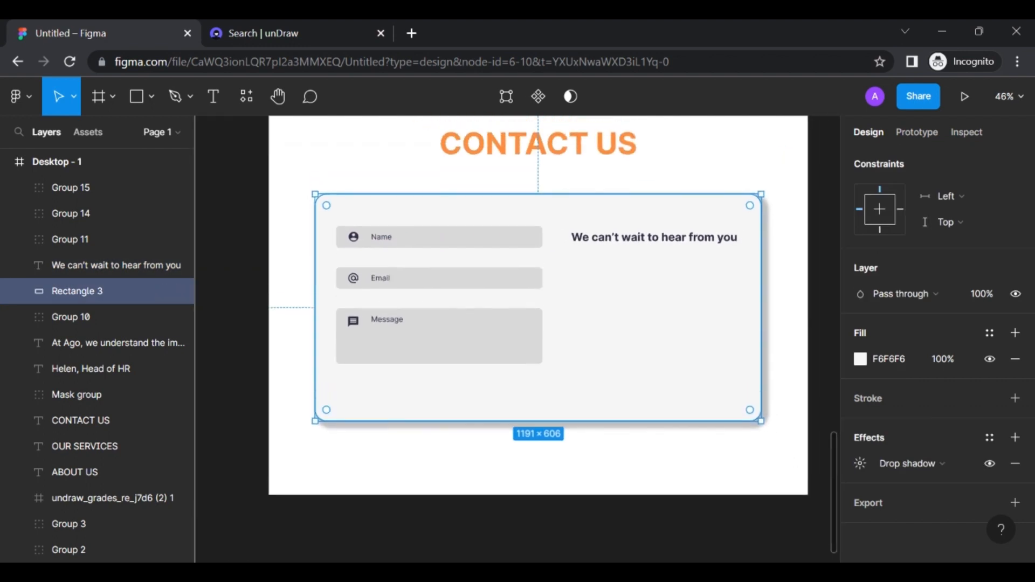
pyautogui.scroll(3, 658, 245)
pyautogui.click(639, 245)
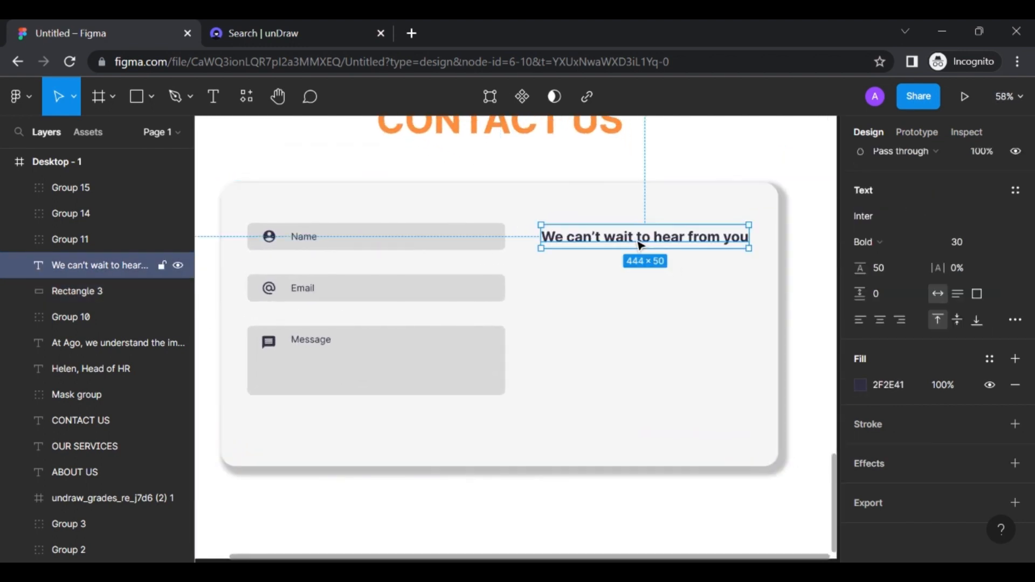
pyautogui.moveTo(635, 241); pyautogui.dragTo(633, 244)
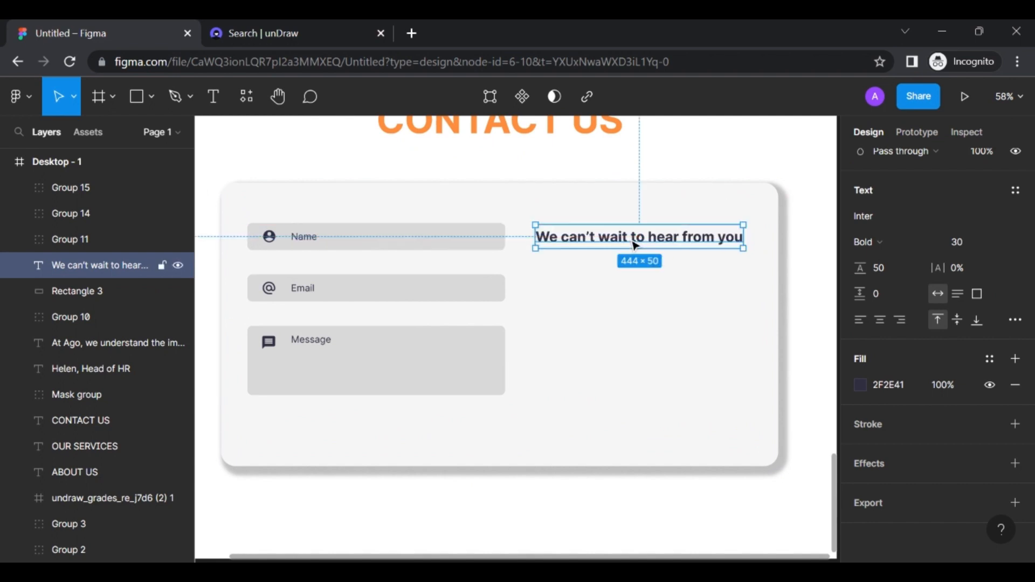
pyautogui.scroll(-1, 575, 302)
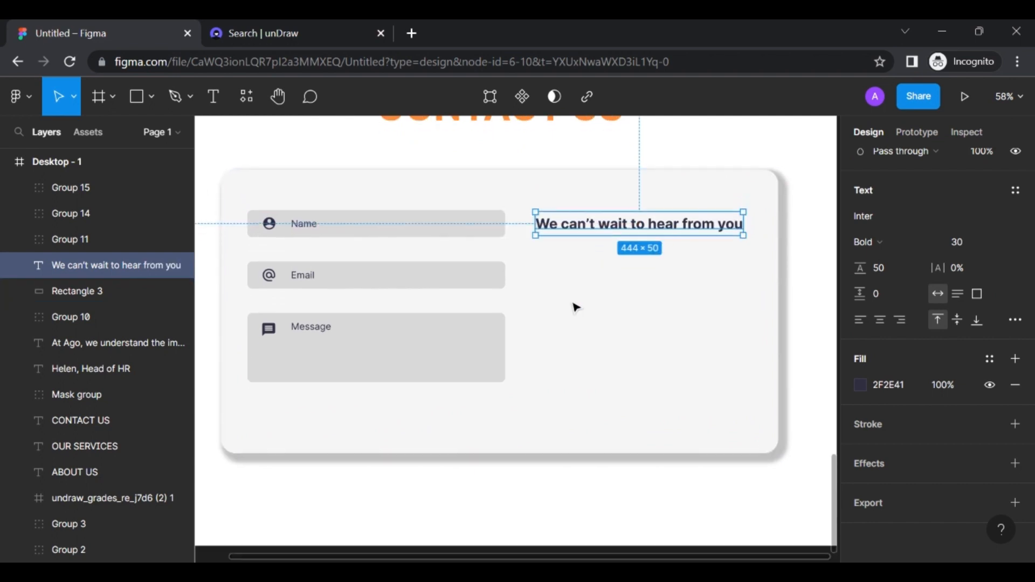
# Search unDraw for 'con' and download the Personal email illustration as SVG
pyautogui.click(323, 27)
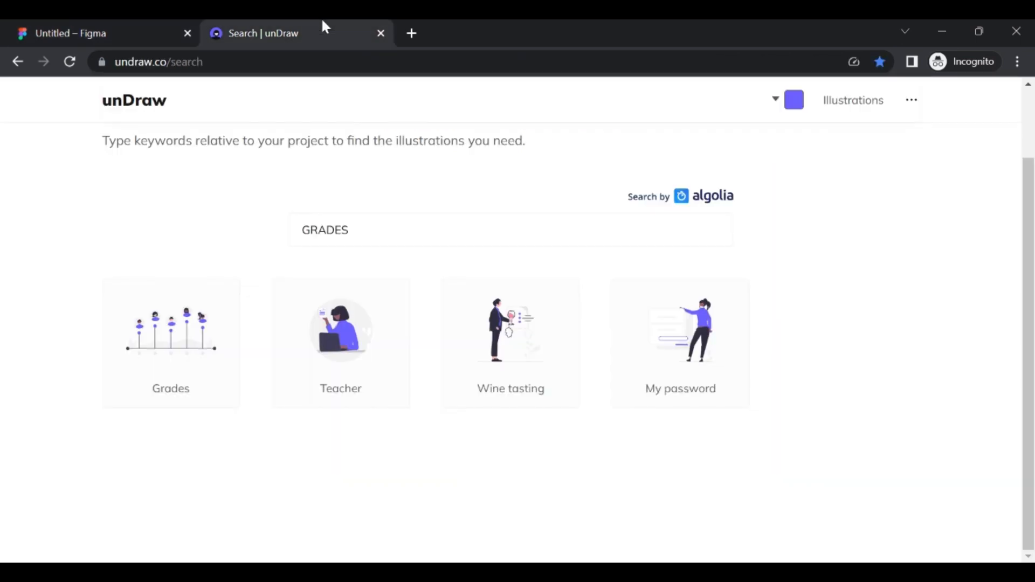
pyautogui.moveTo(369, 228); pyautogui.dragTo(262, 226)
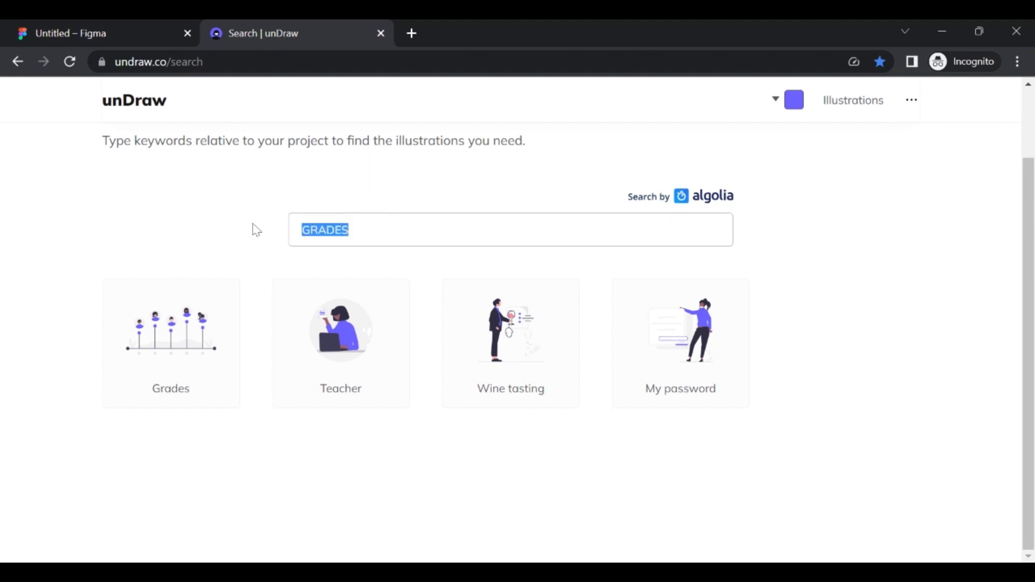
pyautogui.write('contact')
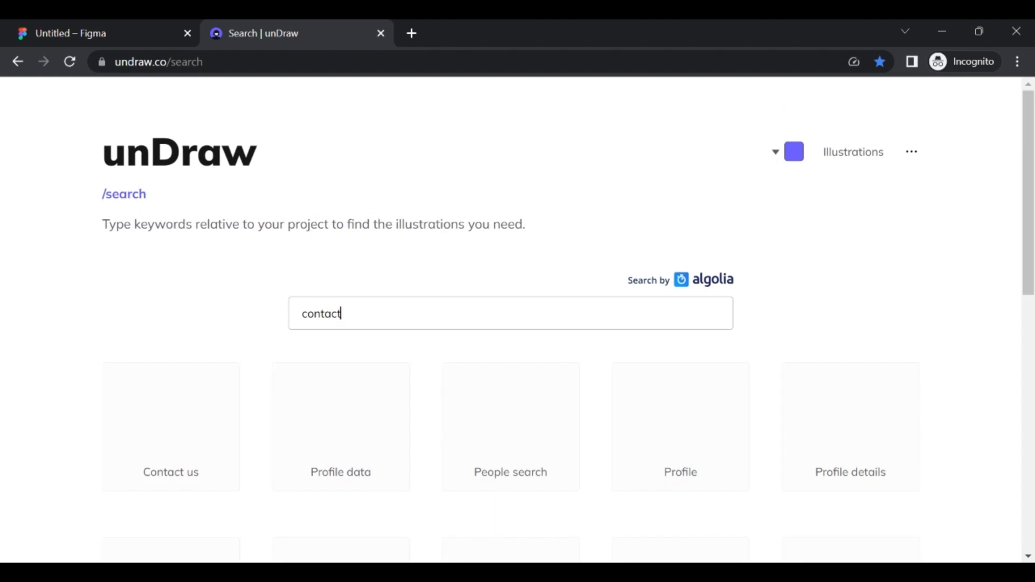
pyautogui.scroll(-5, 518, 324)
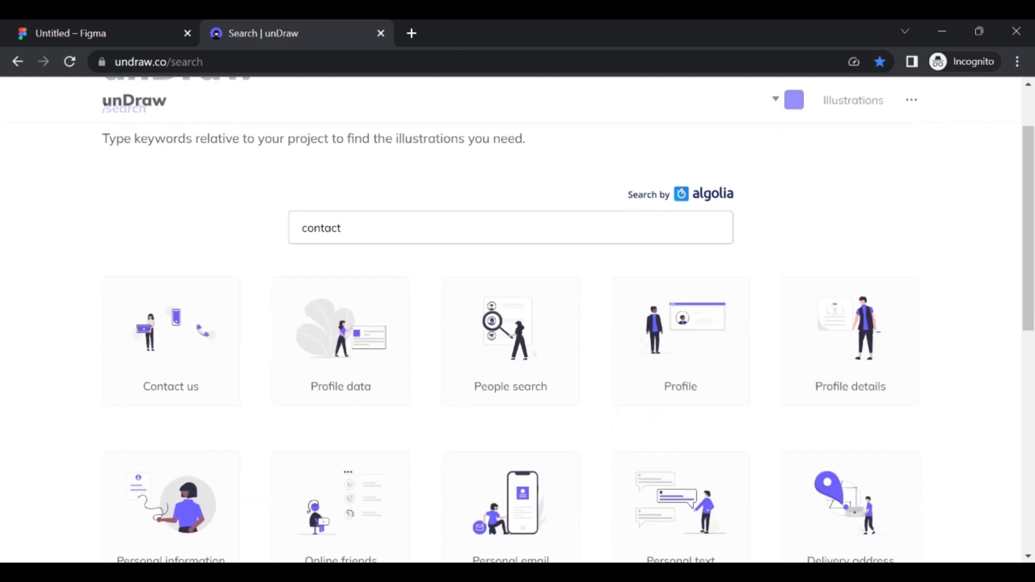
pyautogui.scroll(-2, 519, 244)
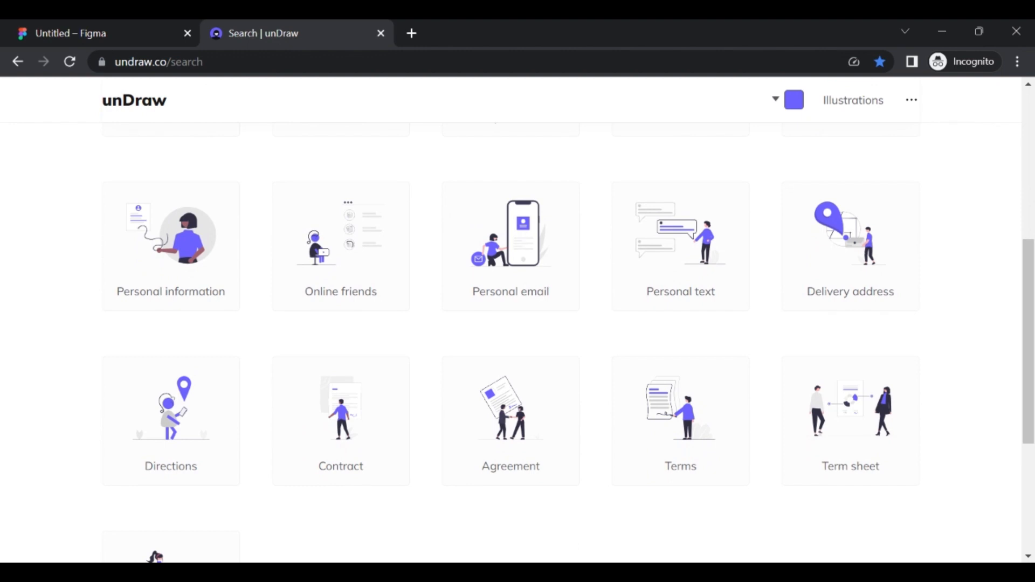
pyautogui.click(519, 244)
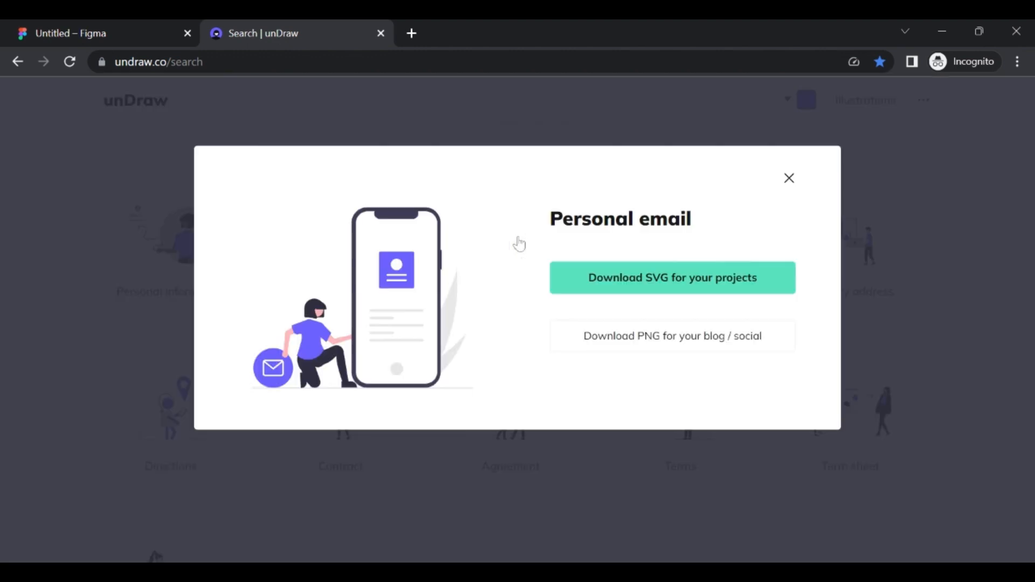
pyautogui.click(626, 280)
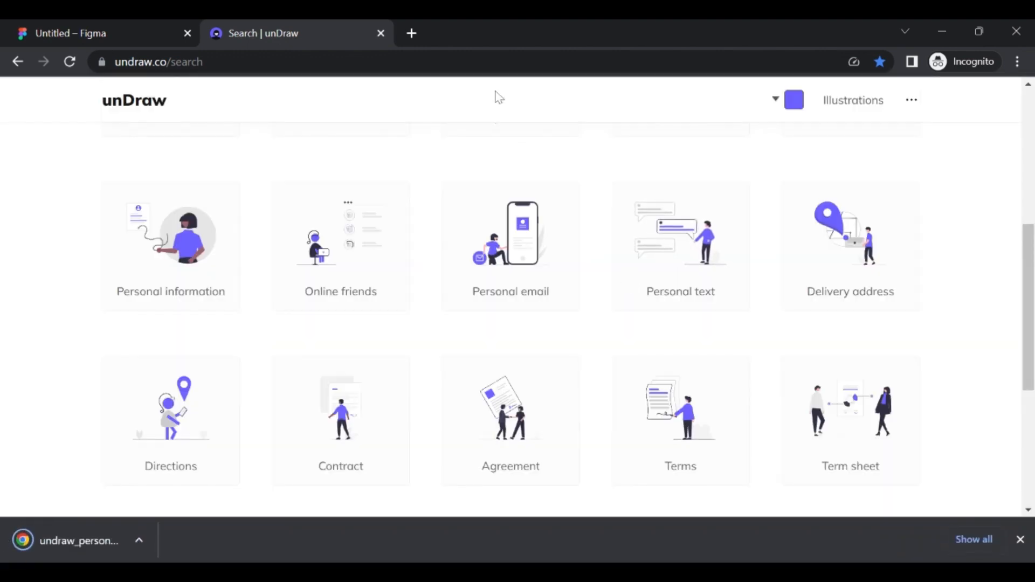
pyautogui.click(92, 27)
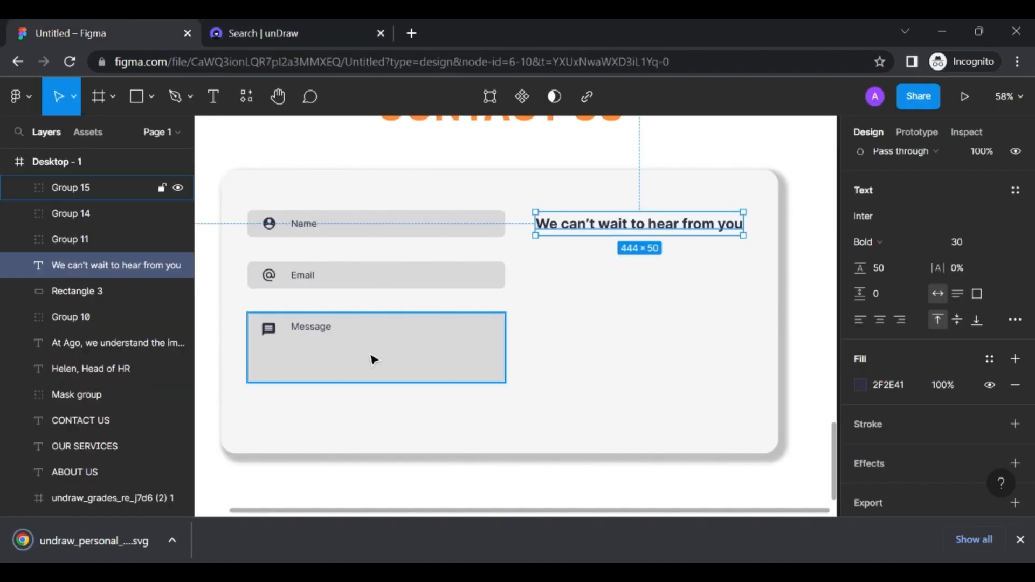
# Bring the downloaded Personal email SVG onto the canvas and mirror it horizontally
pyautogui.scroll(-5, 370, 358)
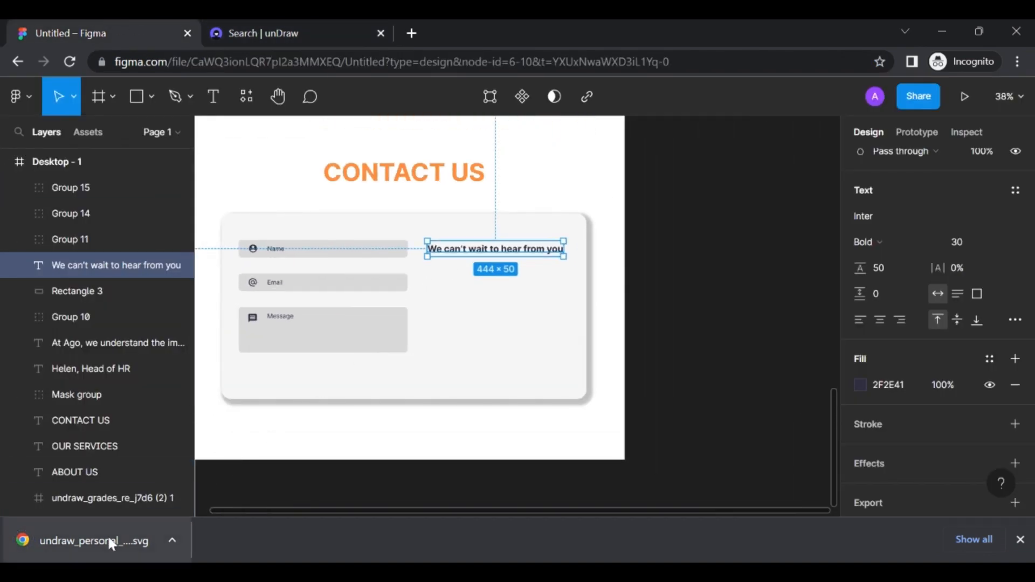
pyautogui.moveTo(108, 537); pyautogui.dragTo(718, 357)
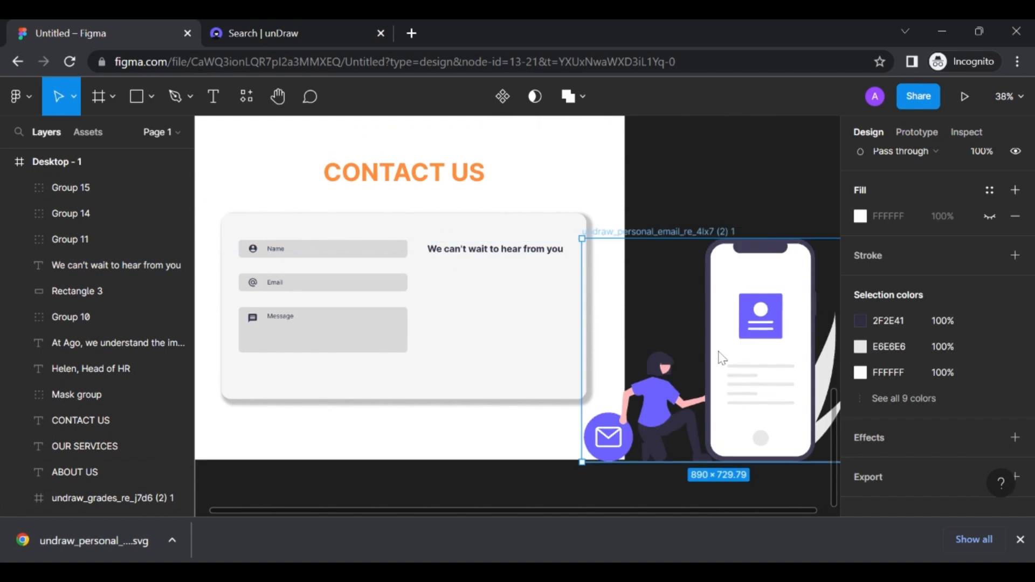
pyautogui.hscroll(3, 719, 356)
pyautogui.scroll(-2, 719, 357)
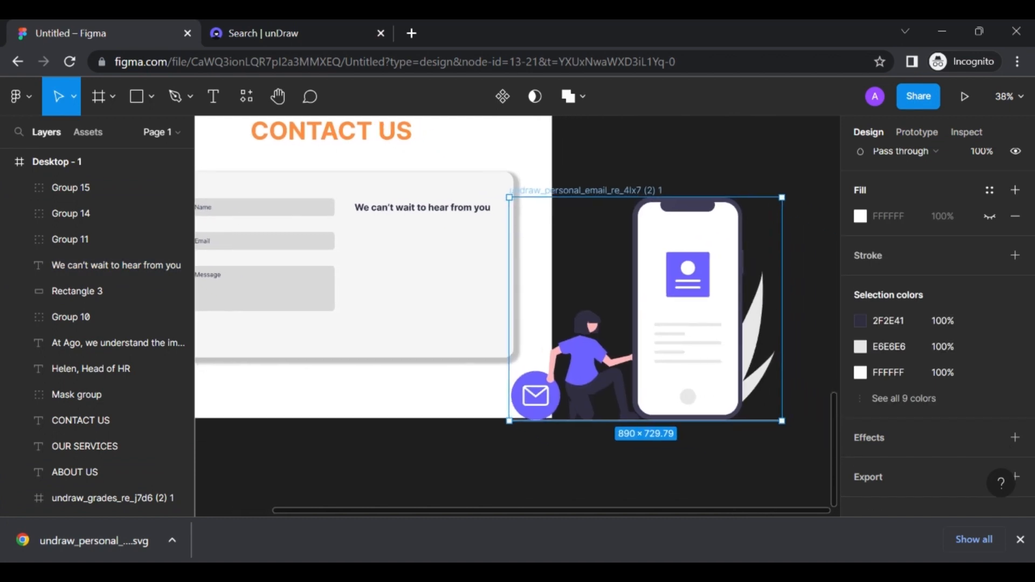
pyautogui.hotkey('shift', 'h')
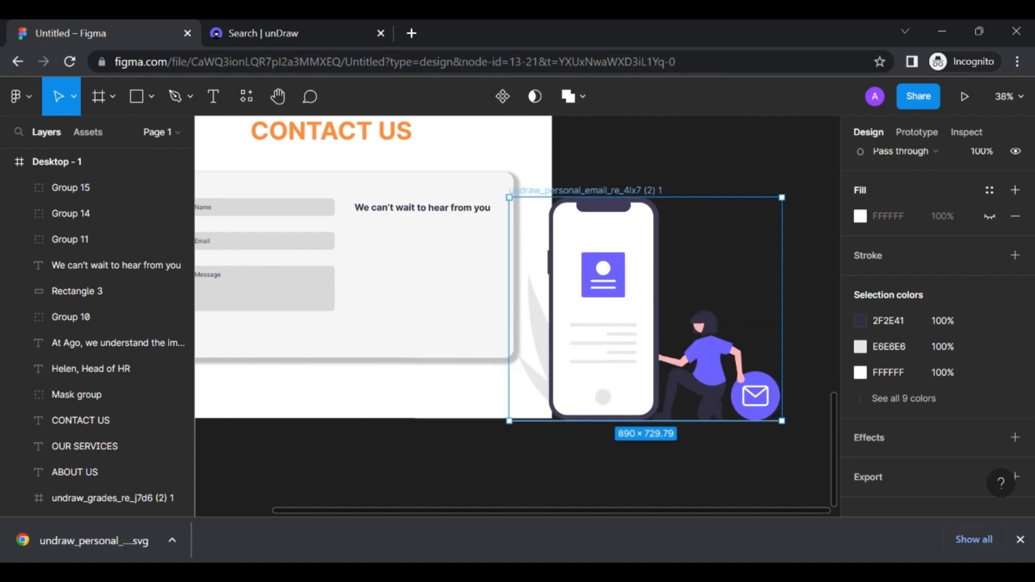
# Shrink the illustration to about half size and move it into the contact card
pyautogui.rightClick(782, 422)
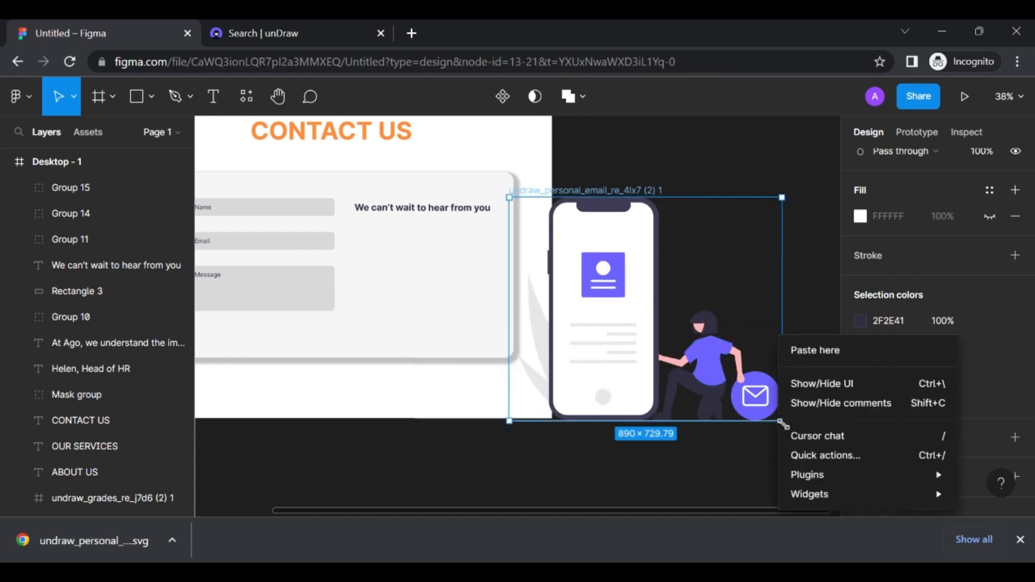
pyautogui.click(734, 402)
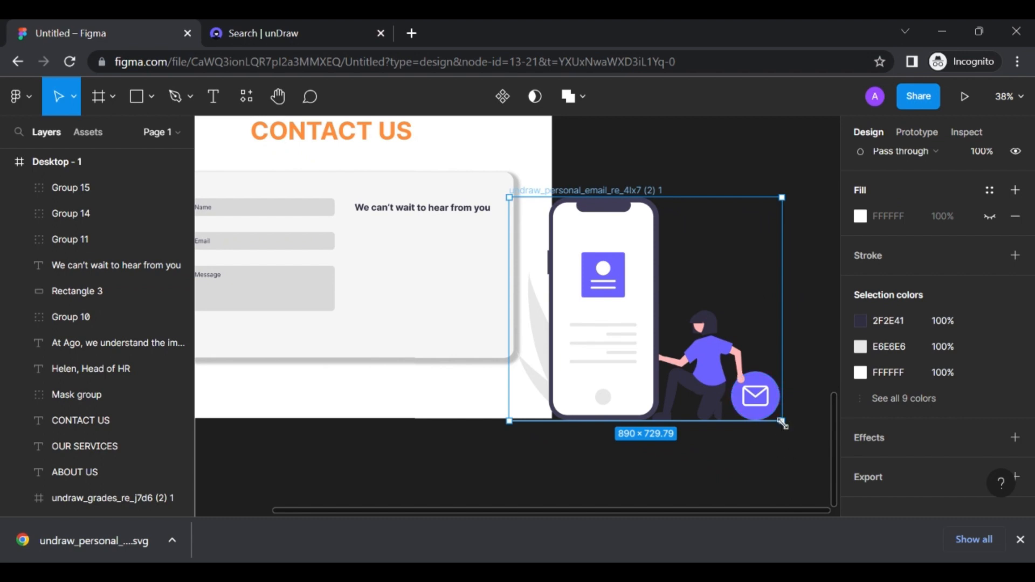
pyautogui.moveTo(782, 423); pyautogui.dragTo(640, 305)
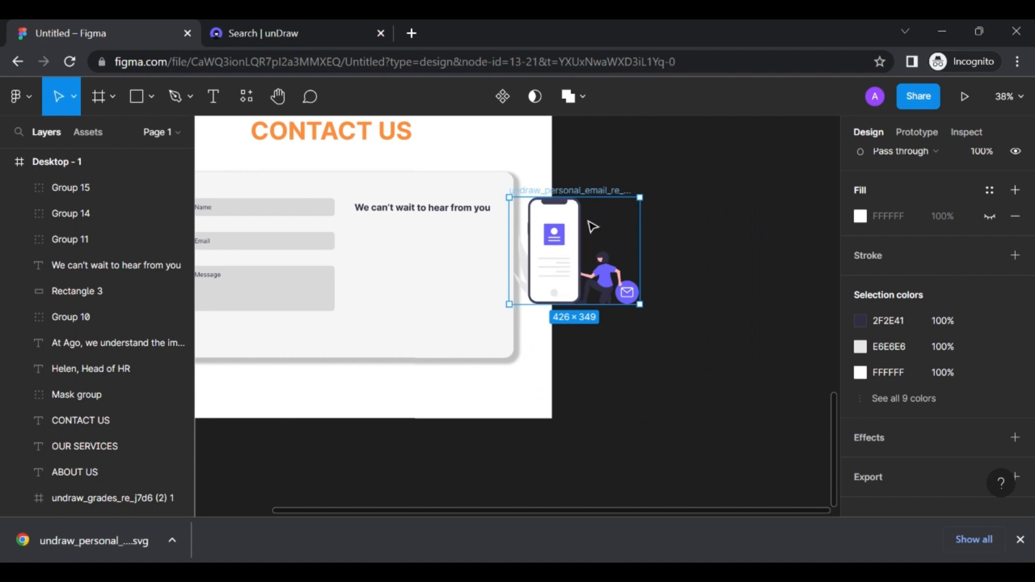
pyautogui.moveTo(589, 192); pyautogui.dragTo(434, 231)
pyautogui.scroll(5, 434, 232)
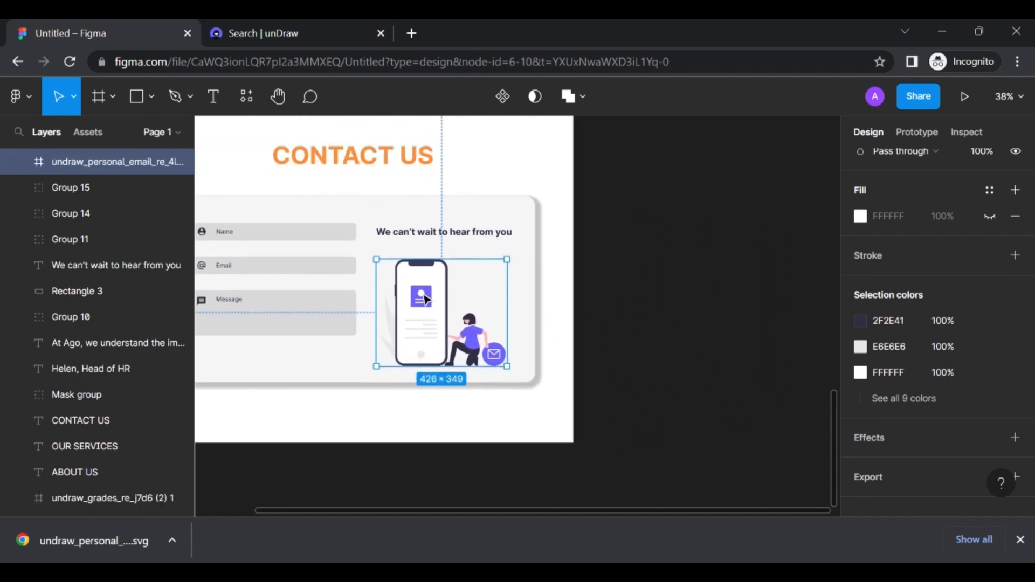
pyautogui.hscroll(-5, 426, 300)
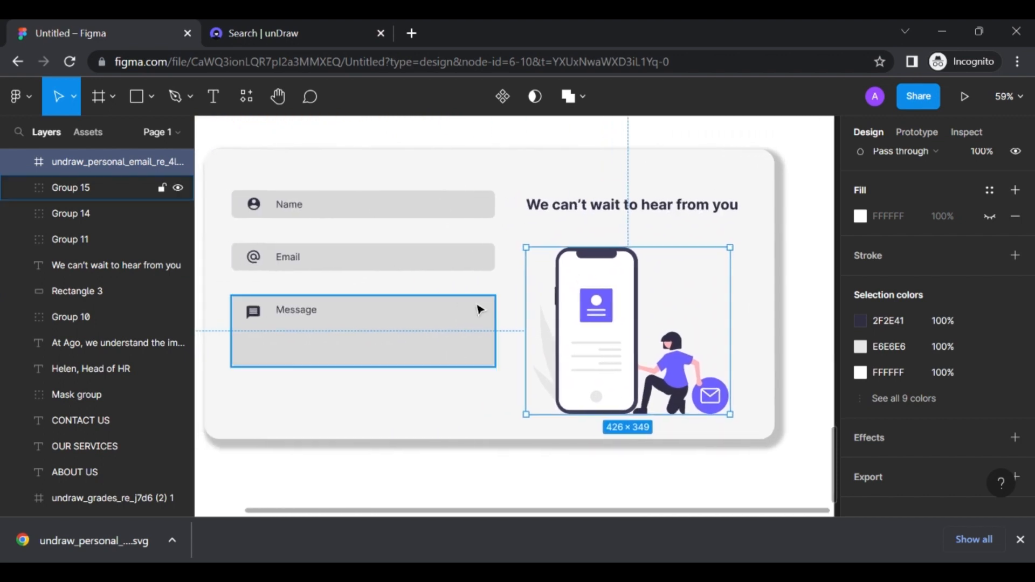
# Shrink the illustration slightly more and set it under the heading, level with the Message field
pyautogui.moveTo(731, 414); pyautogui.dragTo(692, 382)
pyautogui.rightClick(581, 305)
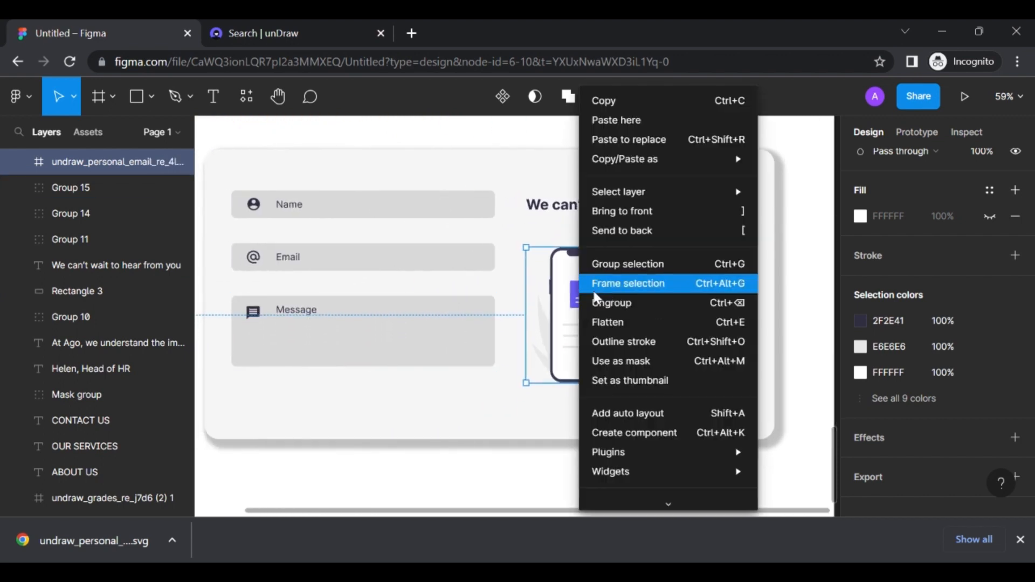
pyautogui.click(567, 294)
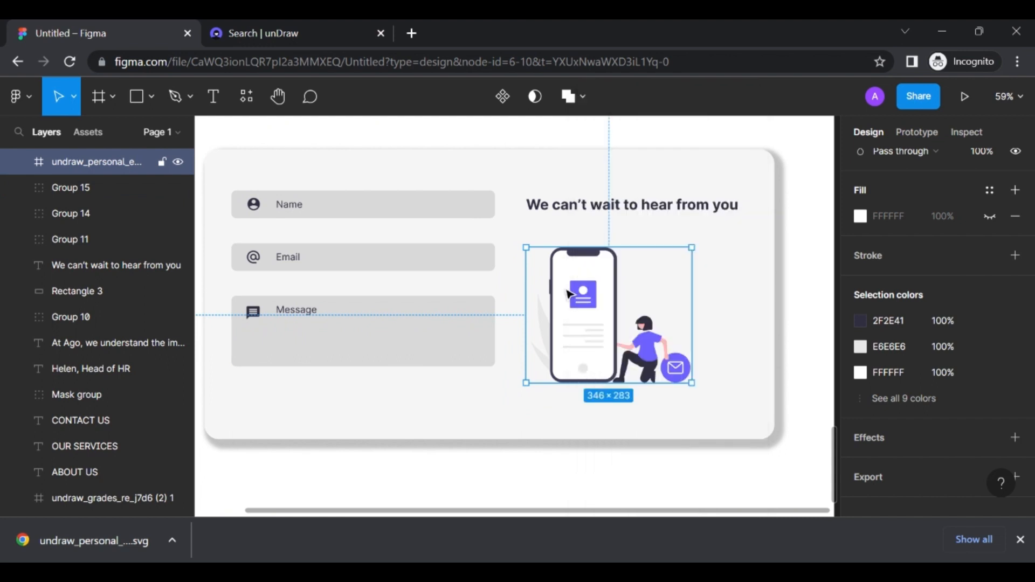
pyautogui.moveTo(586, 296); pyautogui.dragTo(601, 281)
pyautogui.click(725, 285)
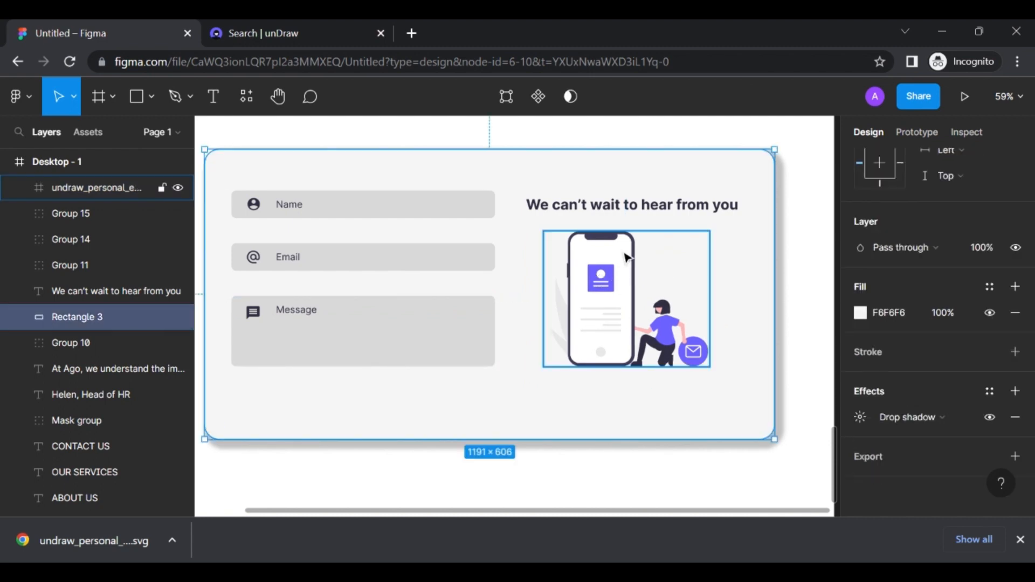
pyautogui.moveTo(625, 256); pyautogui.dragTo(636, 257)
pyautogui.hotkey('ctrl', 'z')
pyautogui.scroll(5, 674, 339)
# Recolour the figure's shirt in the illustration to orange FF974D
pyautogui.doubleClick(671, 338)
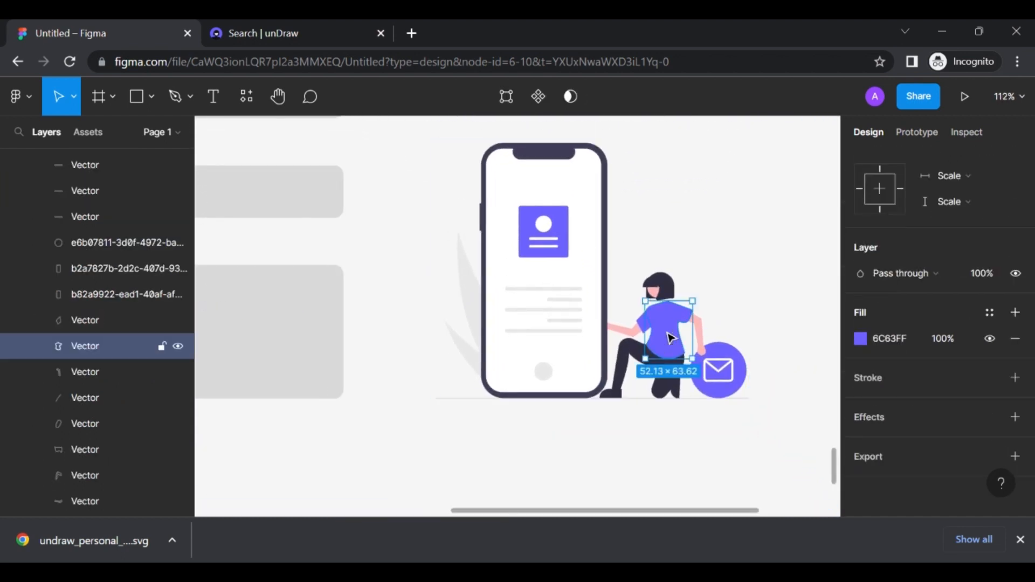
pyautogui.click(860, 340)
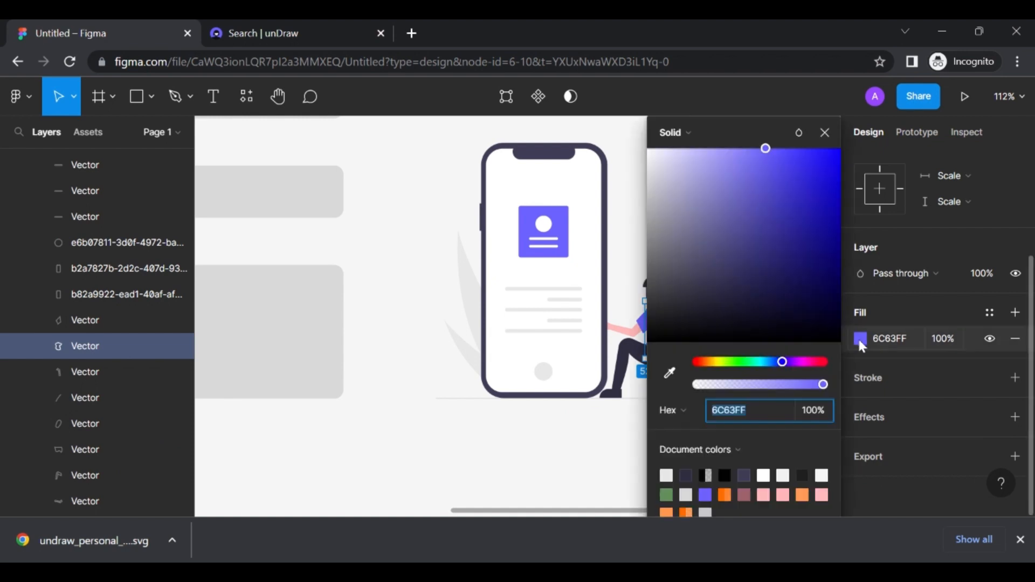
pyautogui.click(802, 495)
pyautogui.hscroll(5, 550, 402)
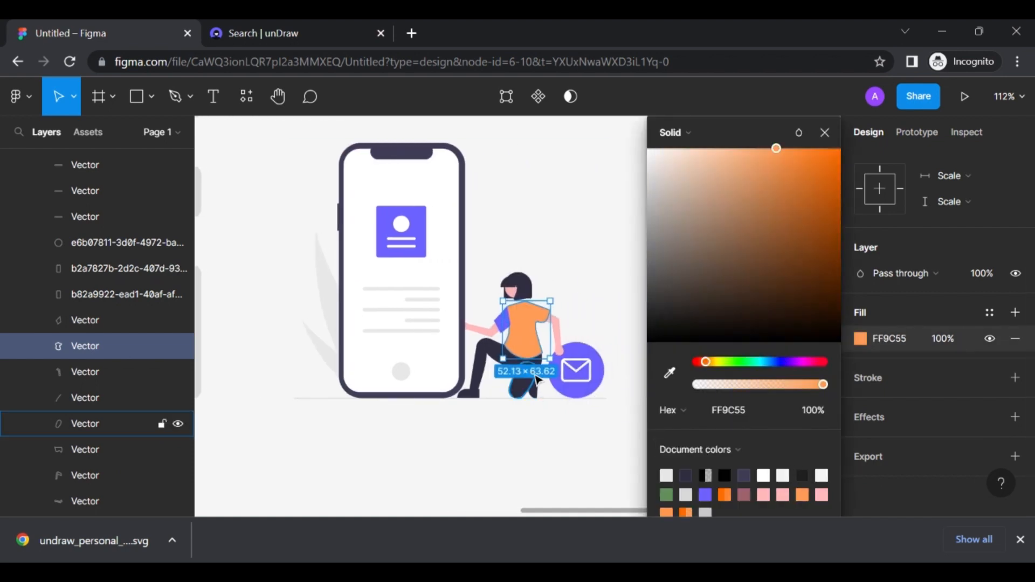
pyautogui.click(671, 511)
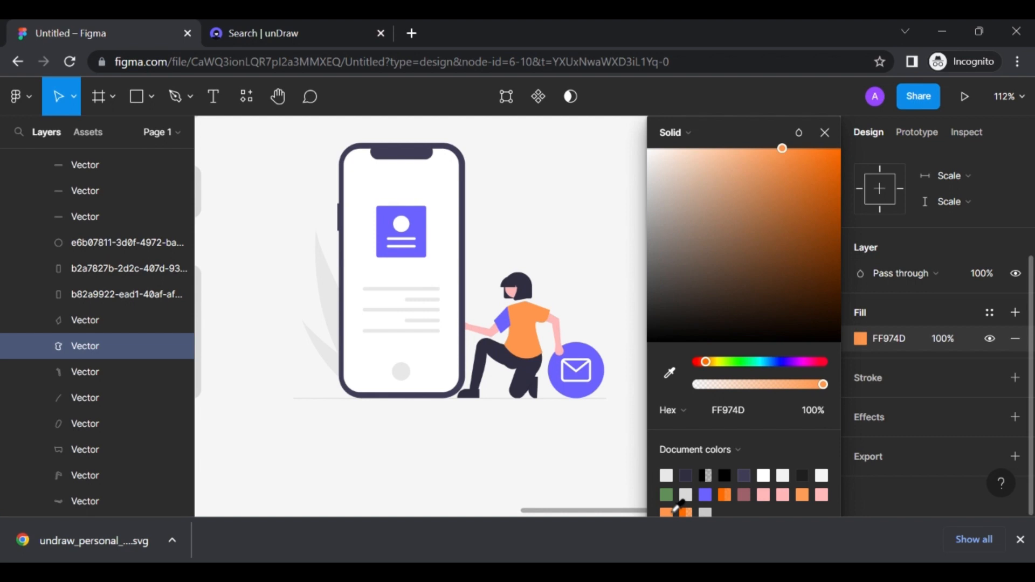
pyautogui.click(758, 410)
pyautogui.hotkey('ctrl', 'c')
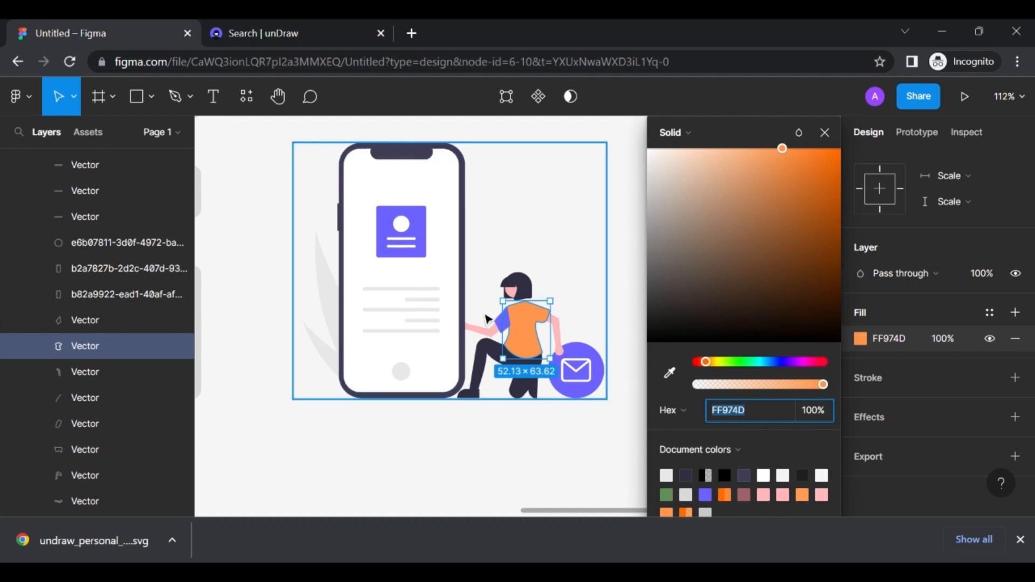
pyautogui.click(500, 323)
# Turn the purple envelope circle and profile card orange FF974D
pyautogui.click(597, 361)
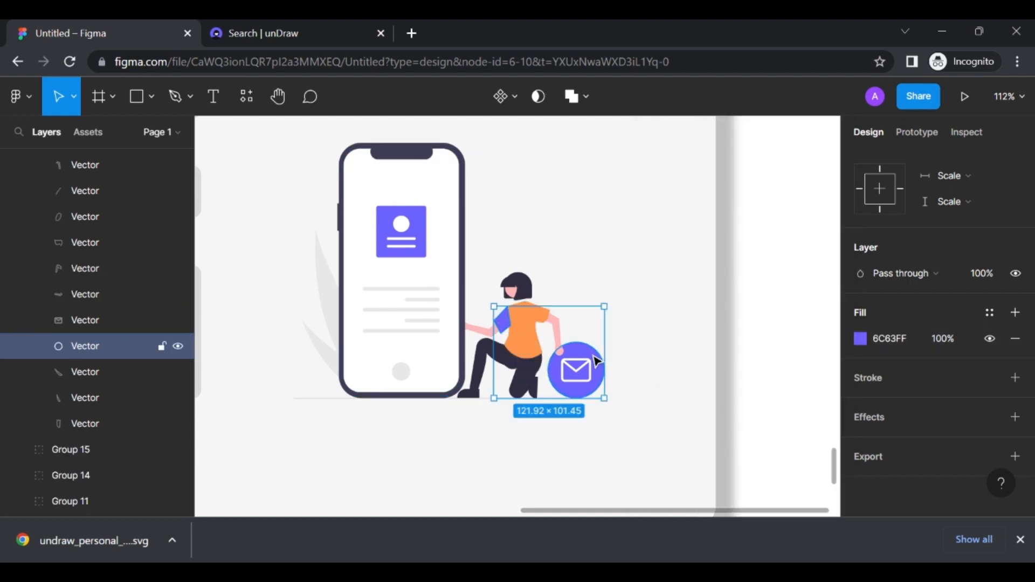
pyautogui.keyDown('shift'); pyautogui.click(424, 232); pyautogui.keyUp('shift')
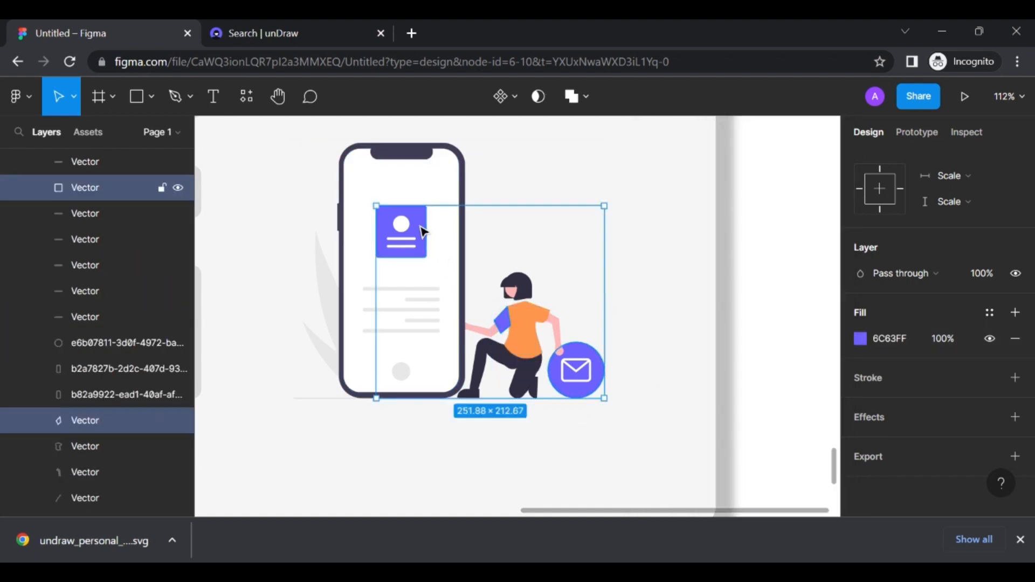
pyautogui.click(897, 338)
pyautogui.hotkey('ctrl', 'v')
pyautogui.press('Return')
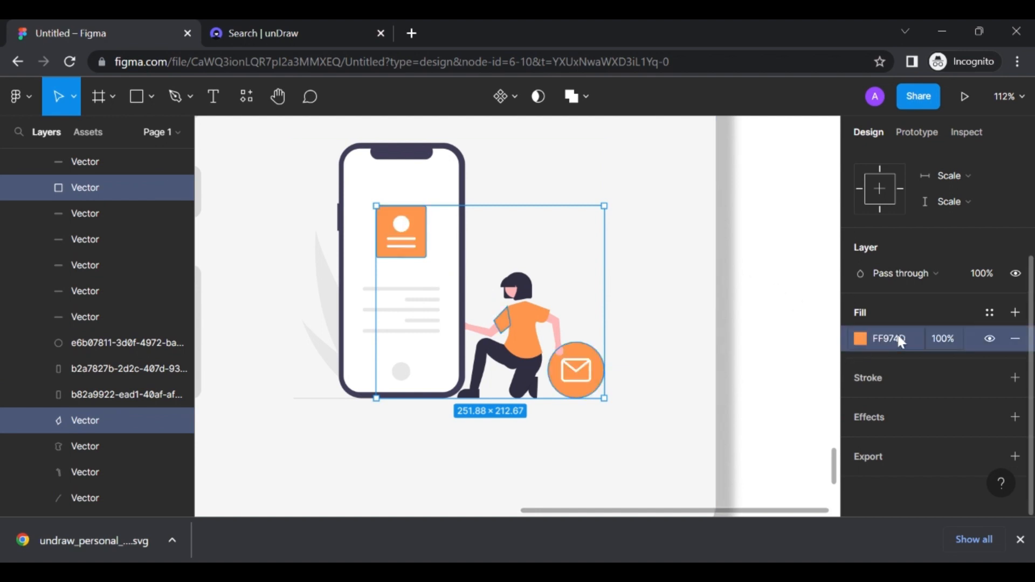
pyautogui.click(691, 289)
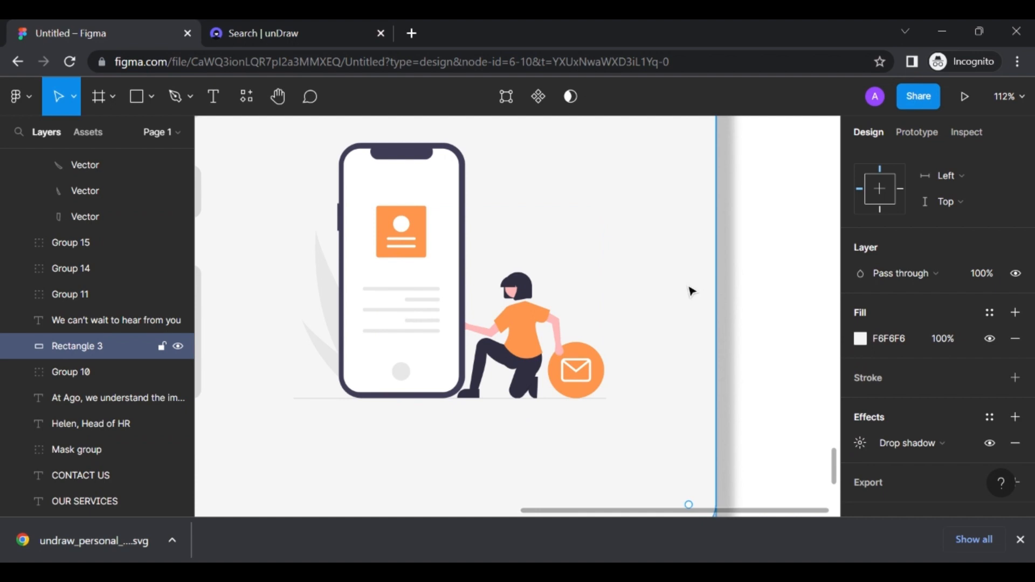
# Make the phone's home-button circle dark navy 2F2E41
pyautogui.keyDown('ctrl'); pyautogui.click(402, 371); pyautogui.keyUp('ctrl')
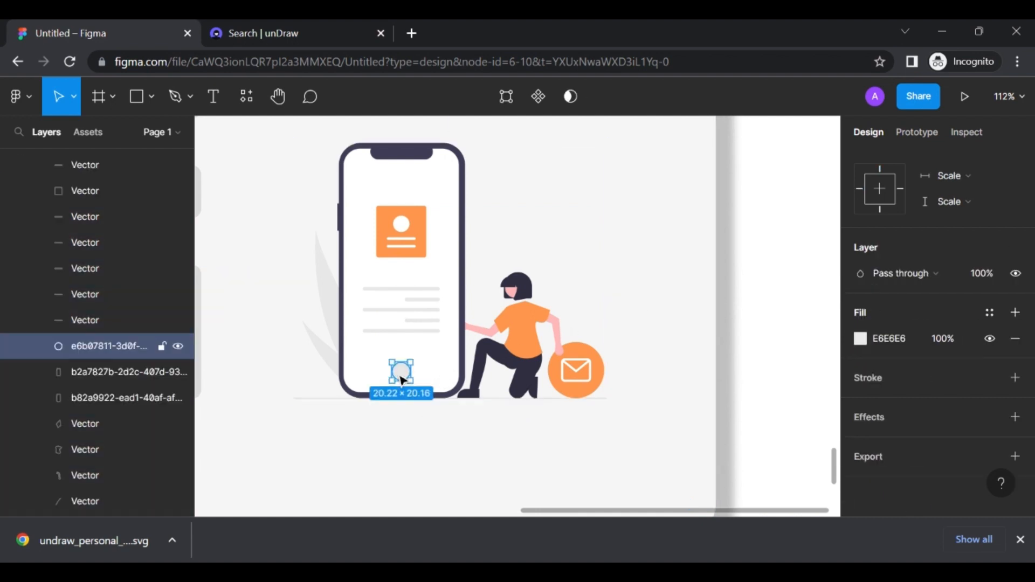
pyautogui.click(864, 339)
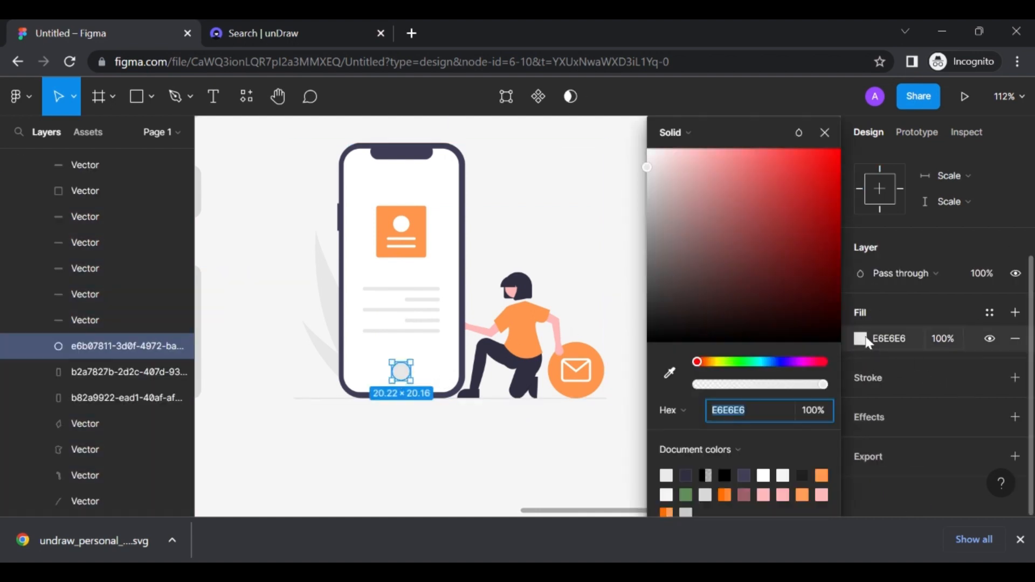
pyautogui.click(687, 475)
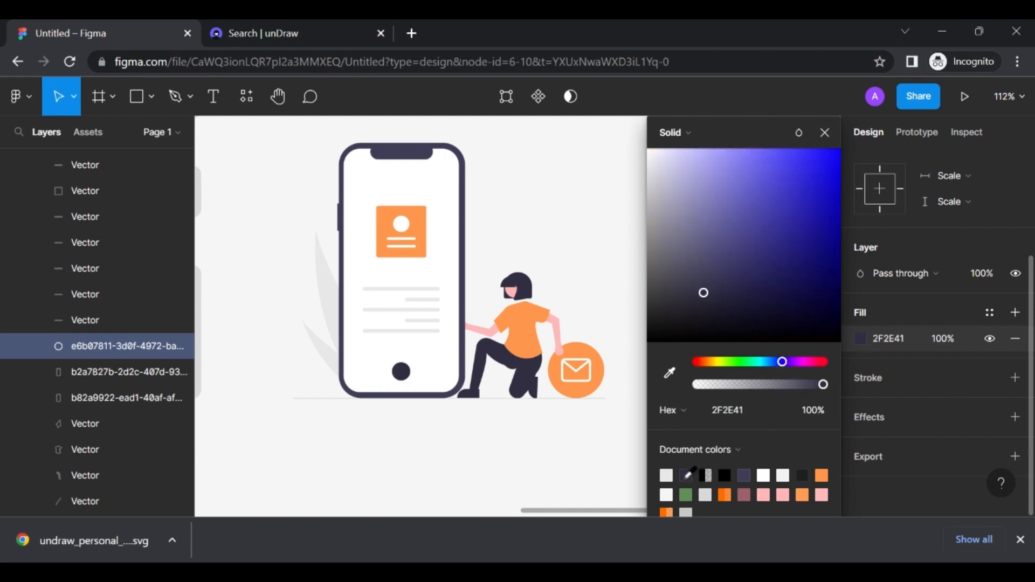
# Recolour both grey leaves to green 608E58
pyautogui.click(334, 287)
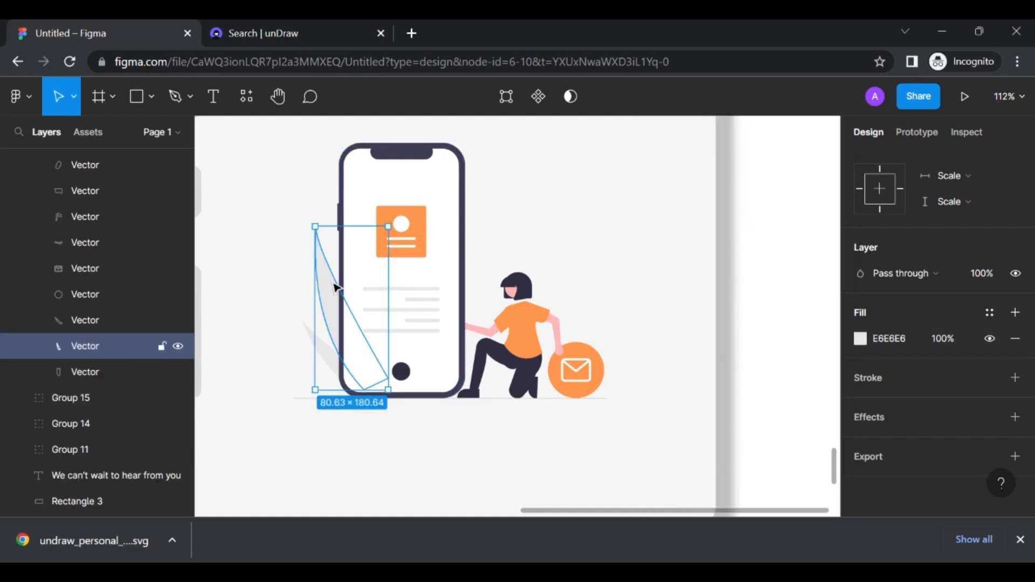
pyautogui.click(861, 339)
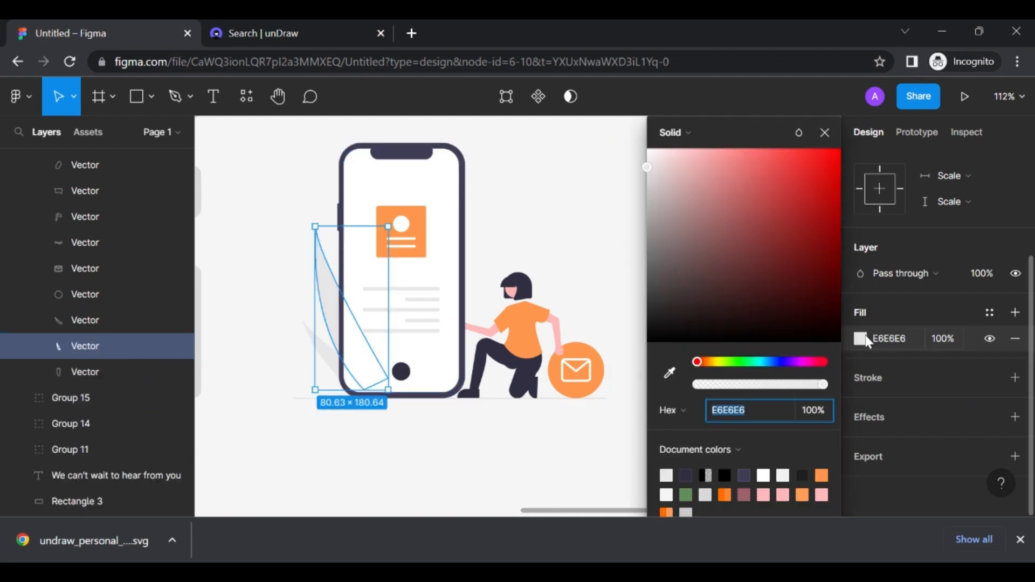
pyautogui.click(689, 494)
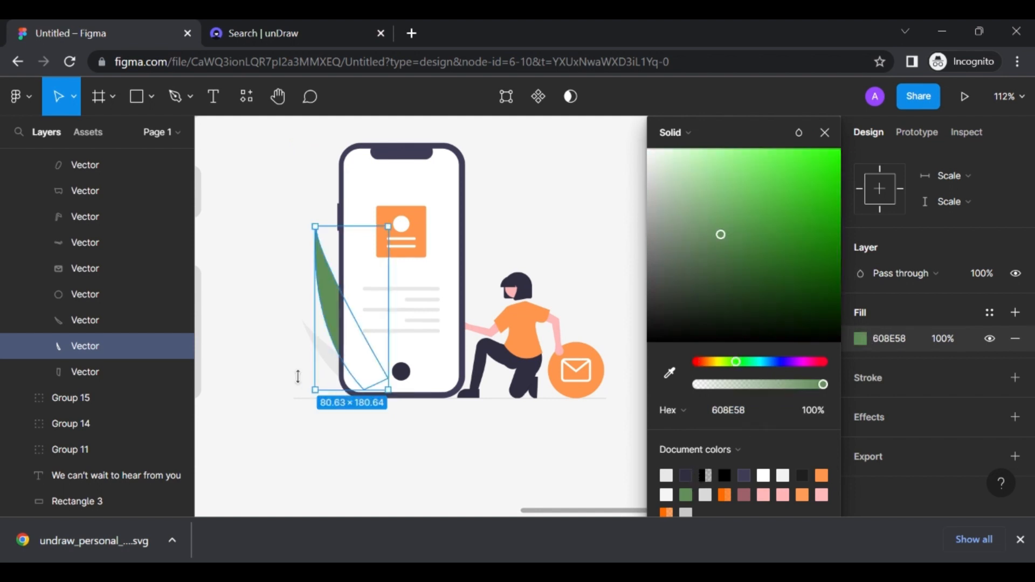
pyautogui.click(309, 337)
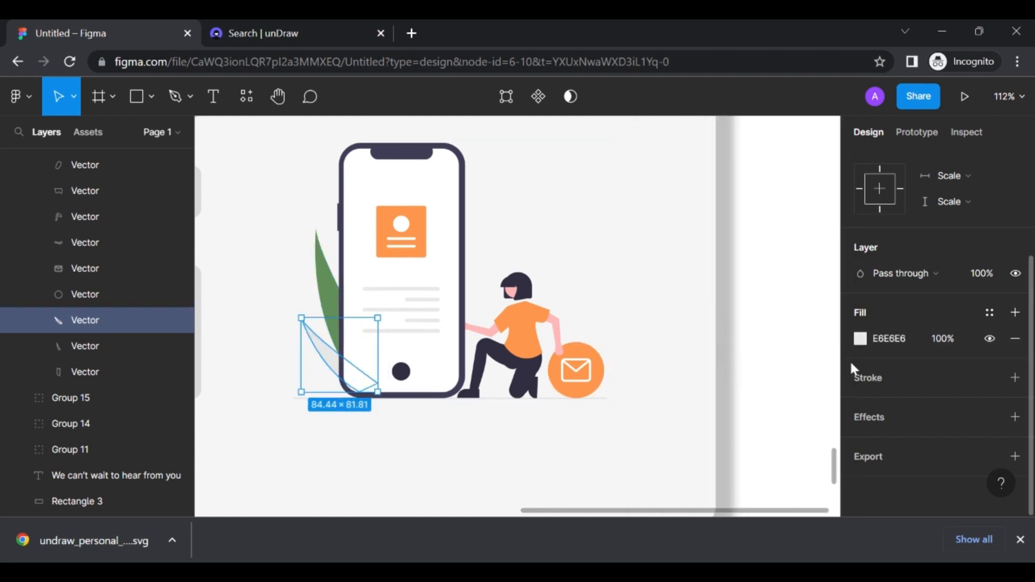
pyautogui.click(864, 340)
pyautogui.click(802, 476)
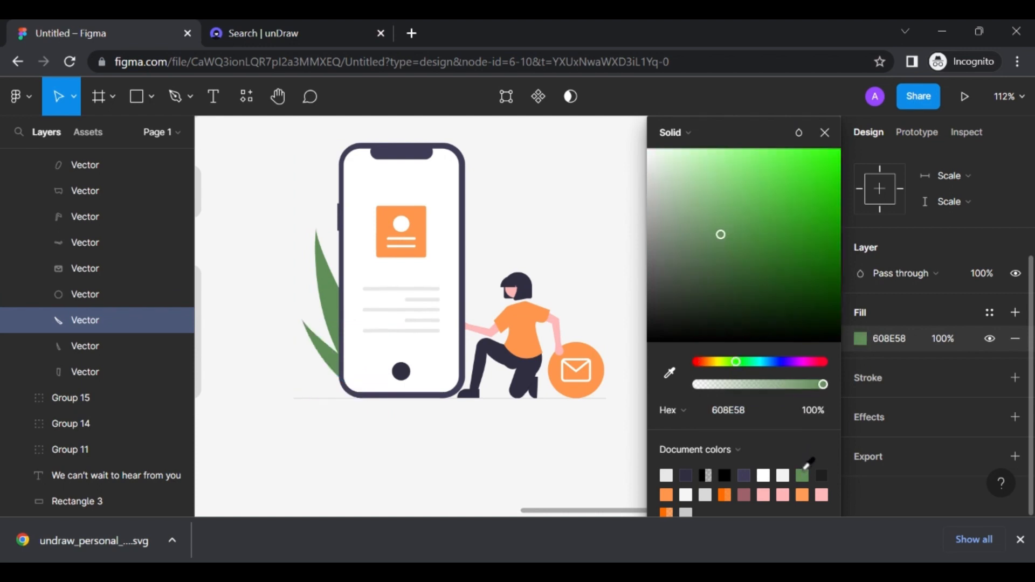
pyautogui.click(546, 478)
pyautogui.scroll(-4, 546, 479)
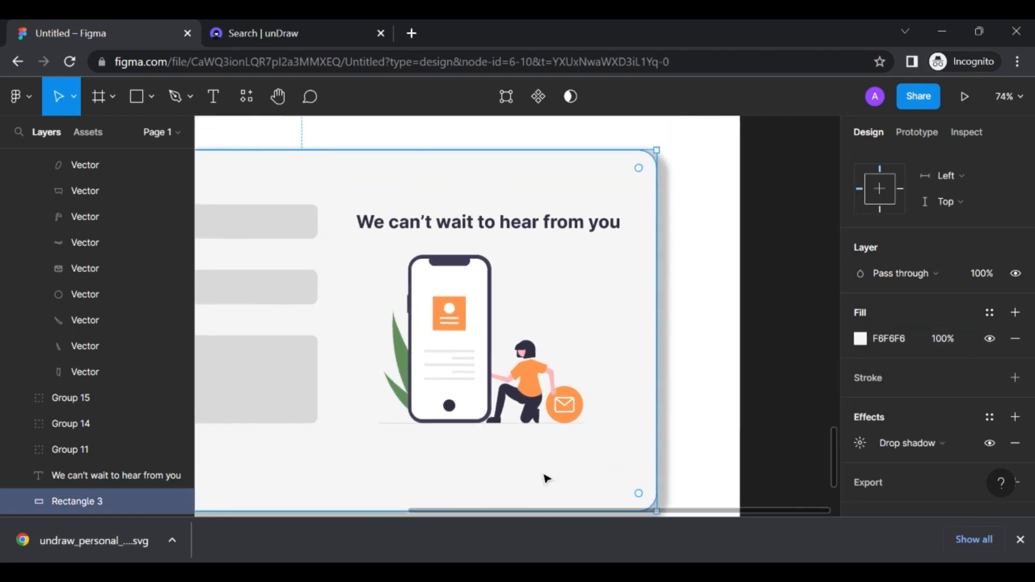
pyautogui.hscroll(-3, 546, 478)
pyautogui.scroll(-2, 555, 444)
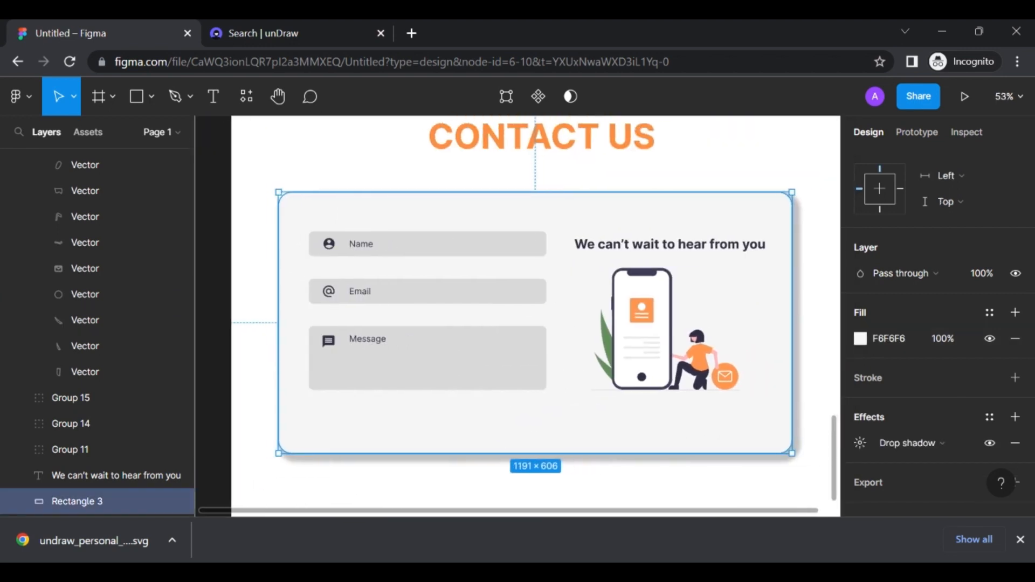
pyautogui.hscroll(2, 555, 445)
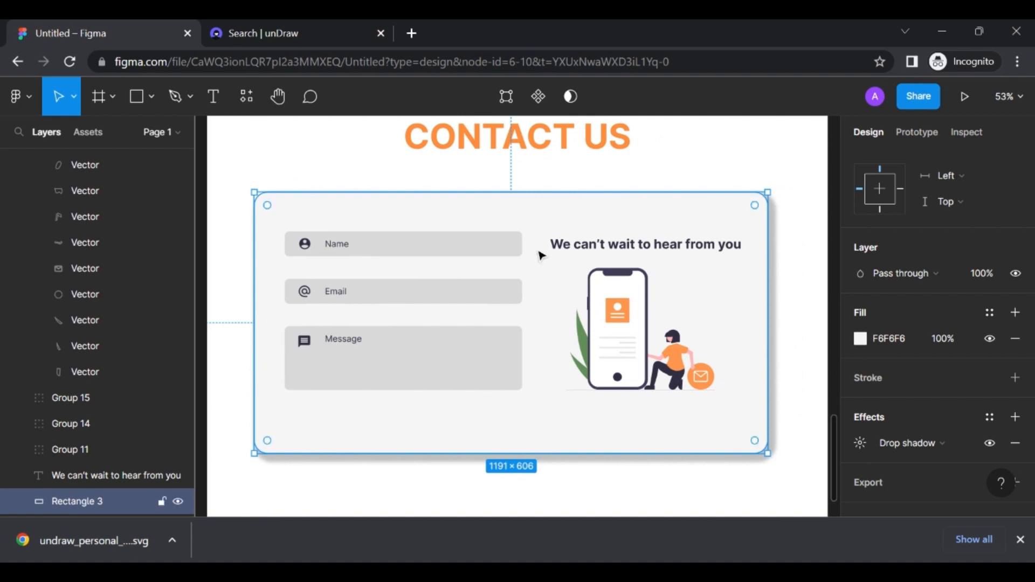
# Draw a rectangle below the Message field, give it corner radius 50, and narrow it
pyautogui.click(136, 97)
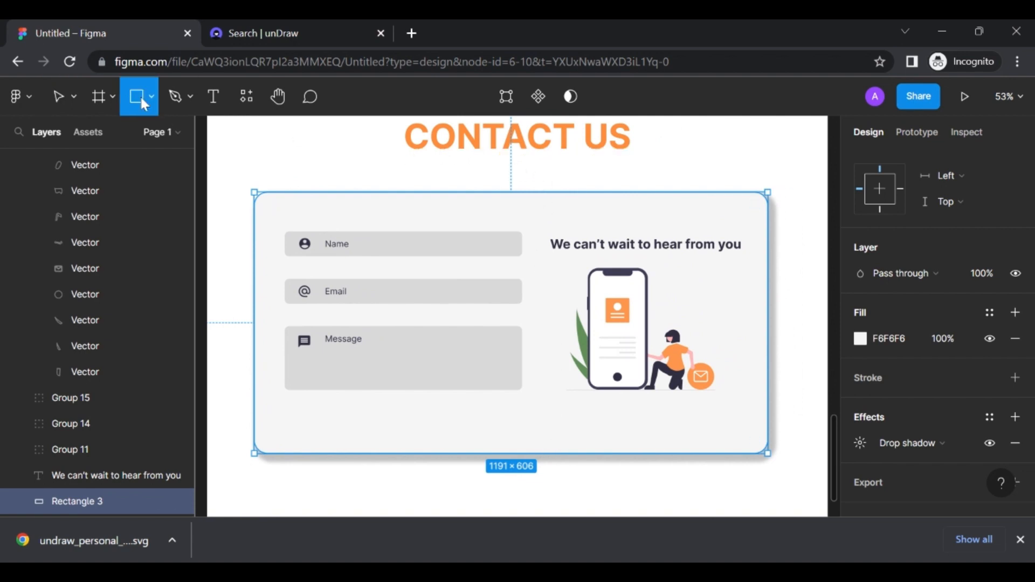
pyautogui.moveTo(417, 408); pyautogui.dragTo(577, 442)
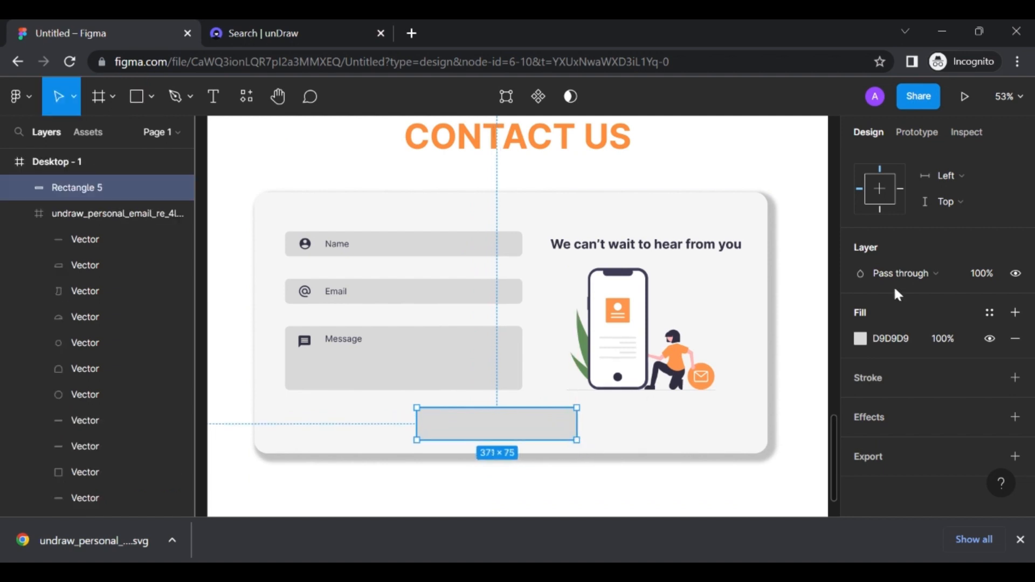
pyautogui.scroll(5, 1014, 232)
pyautogui.scroll(2, 966, 180)
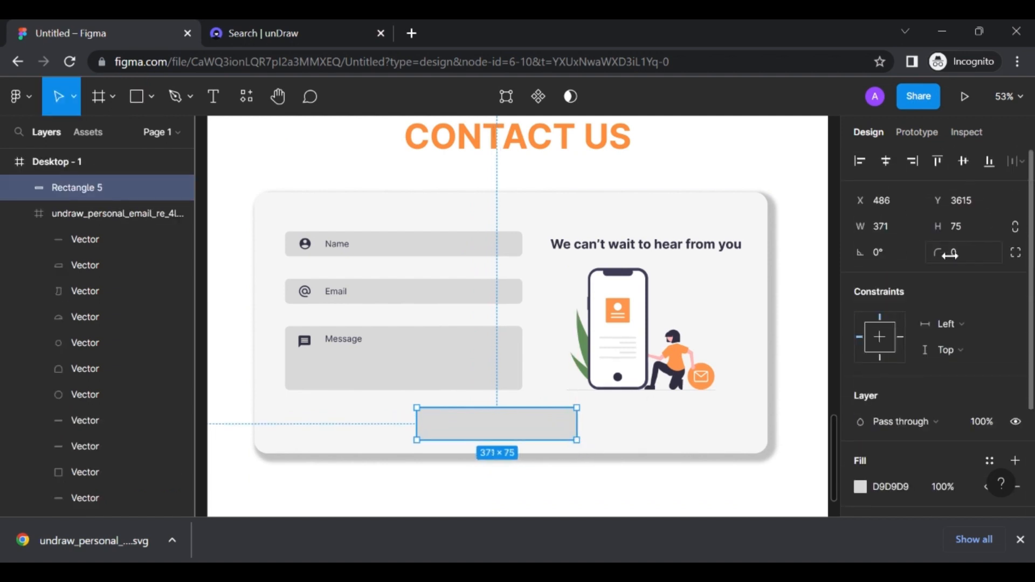
pyautogui.click(959, 257)
pyautogui.write('50')
pyautogui.press('Return')
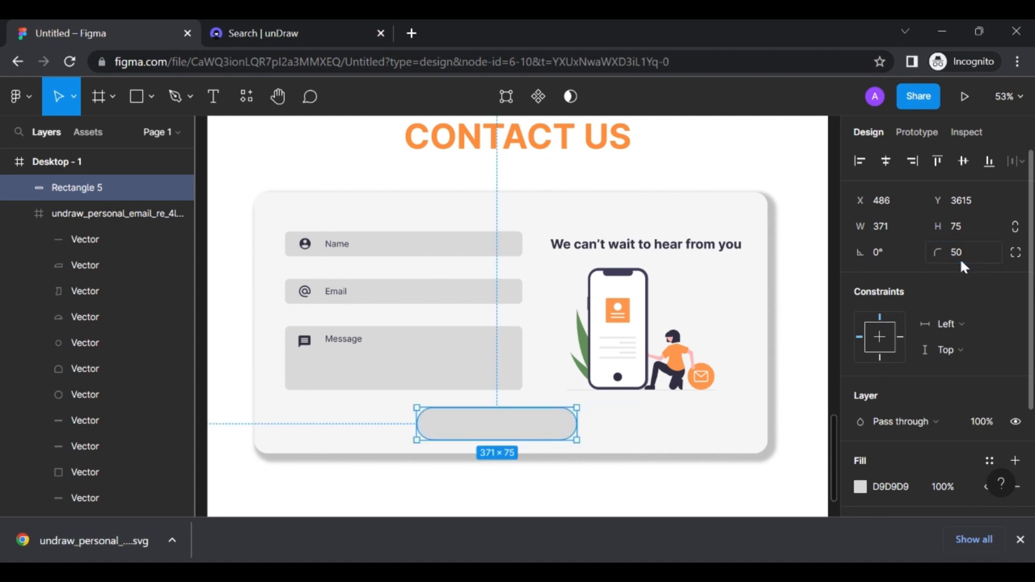
pyautogui.moveTo(576, 425)
pyautogui.mouseDown()
pyautogui.moveTo(499, 428)
pyautogui.moveTo(520, 434)
pyautogui.mouseUp()
# Undo the accidental card move and fill the button with dark navy 2F2E41
pyautogui.click(567, 430)
pyautogui.hotkey('ctrl', 'z')
pyautogui.click(473, 431)
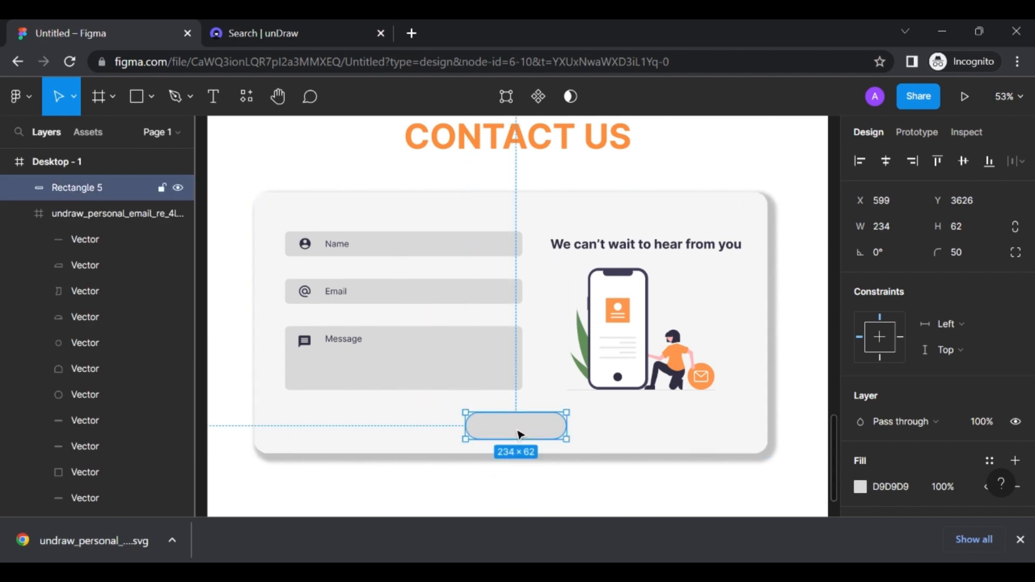
pyautogui.scroll(-3, 867, 471)
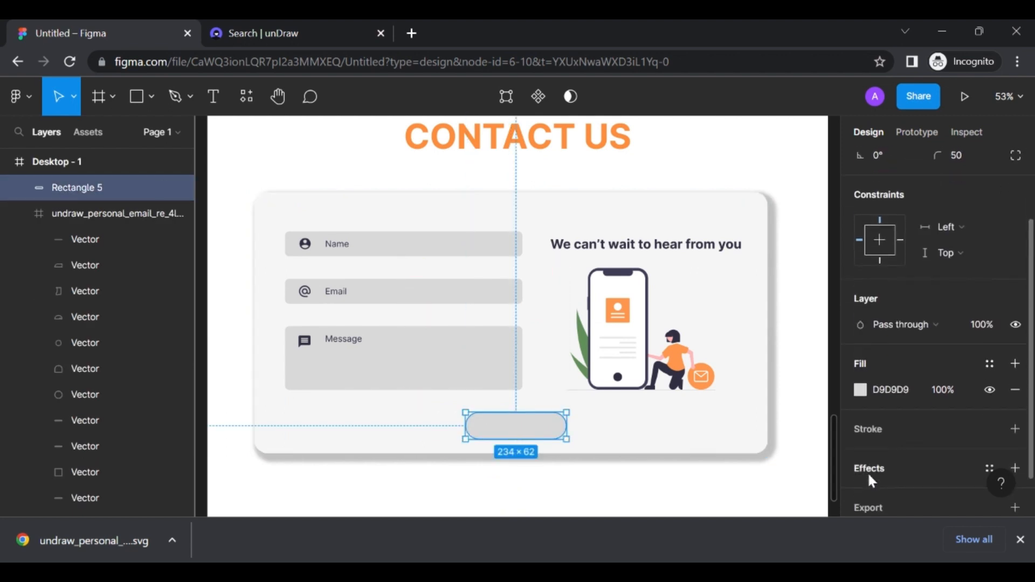
pyautogui.click(860, 390)
pyautogui.write('2F2E41')
pyautogui.press('Return')
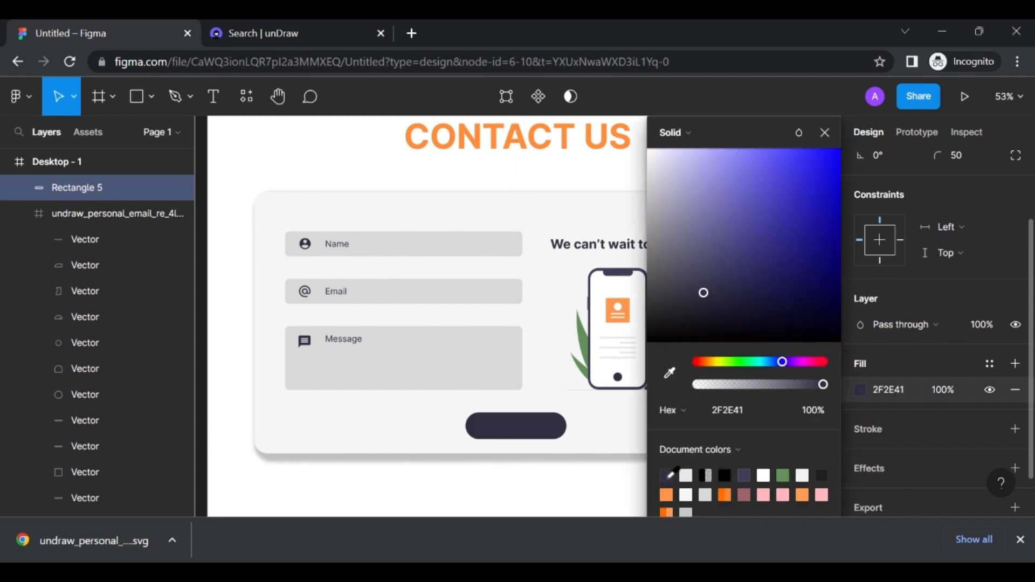
pyautogui.click(616, 425)
pyautogui.hscroll(2, 618, 427)
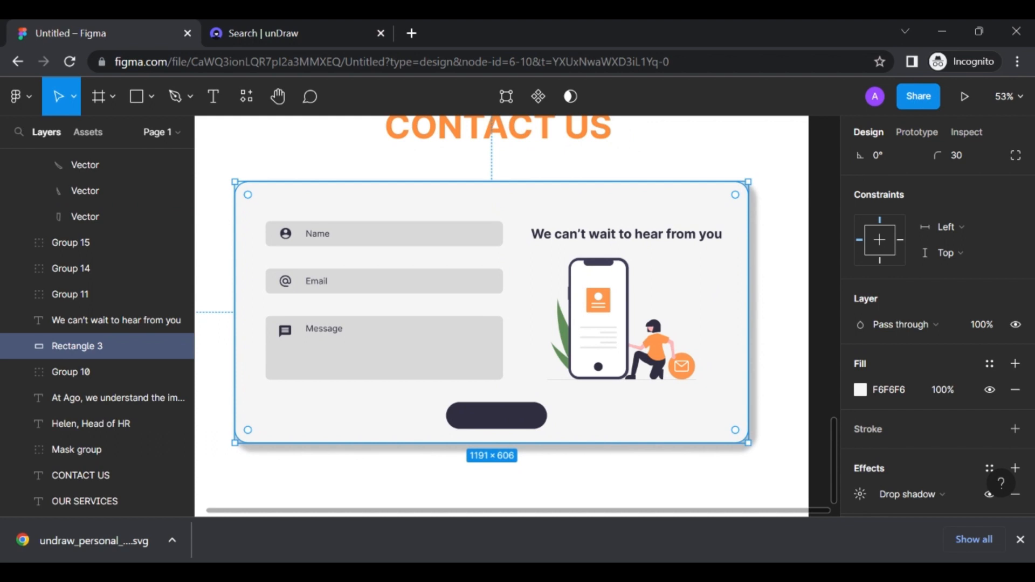
# Add a 'SUBMIT' text label on the pill button
pyautogui.click(214, 102)
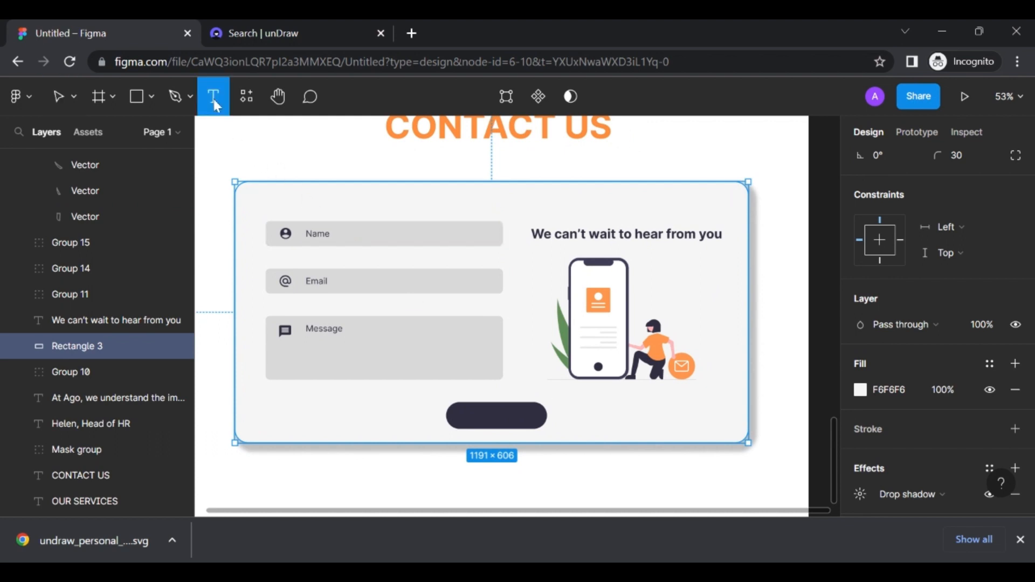
pyautogui.click(492, 419)
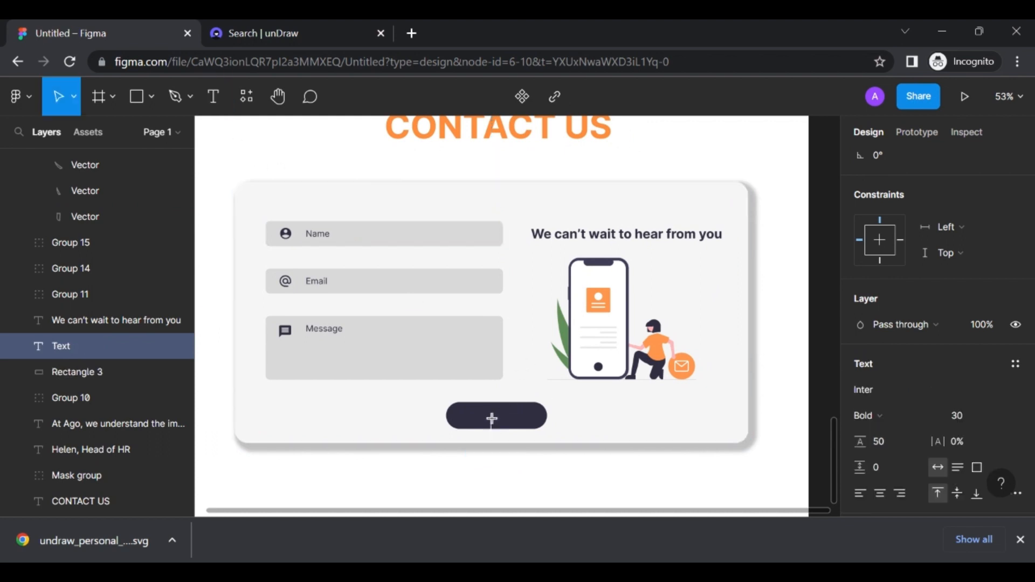
pyautogui.write('SUB')
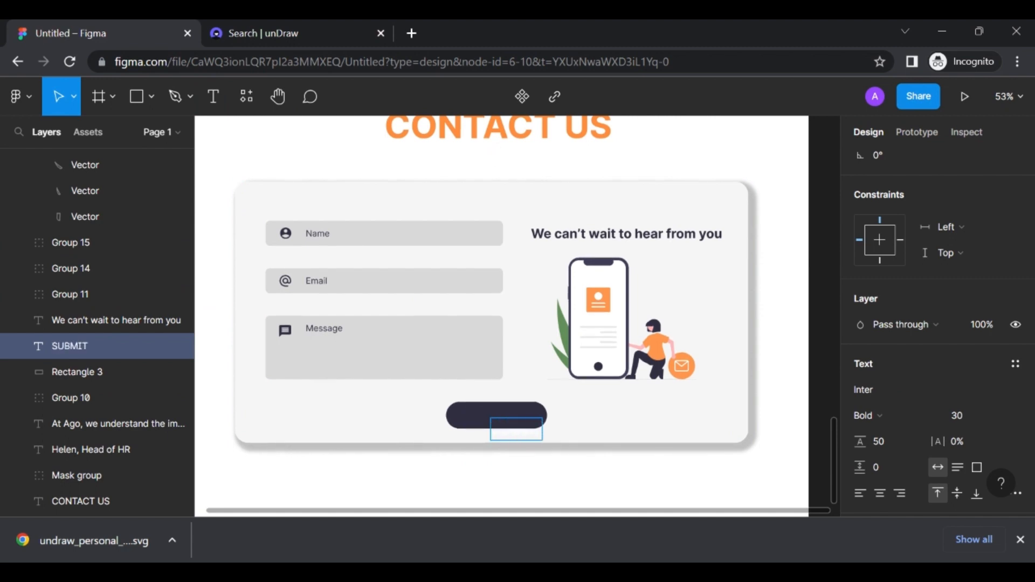
pyautogui.write('MIT')
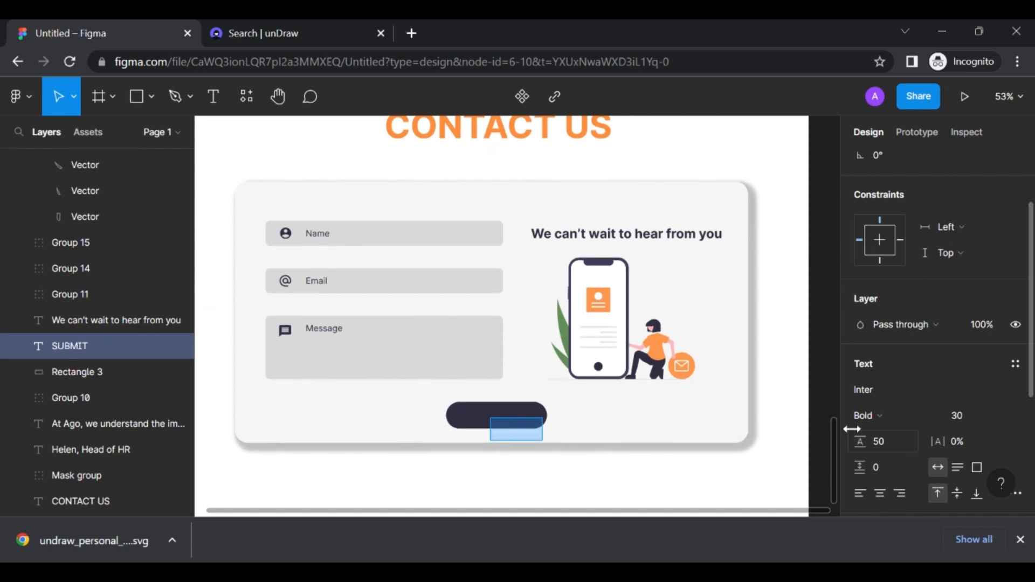
pyautogui.scroll(-4, 878, 413)
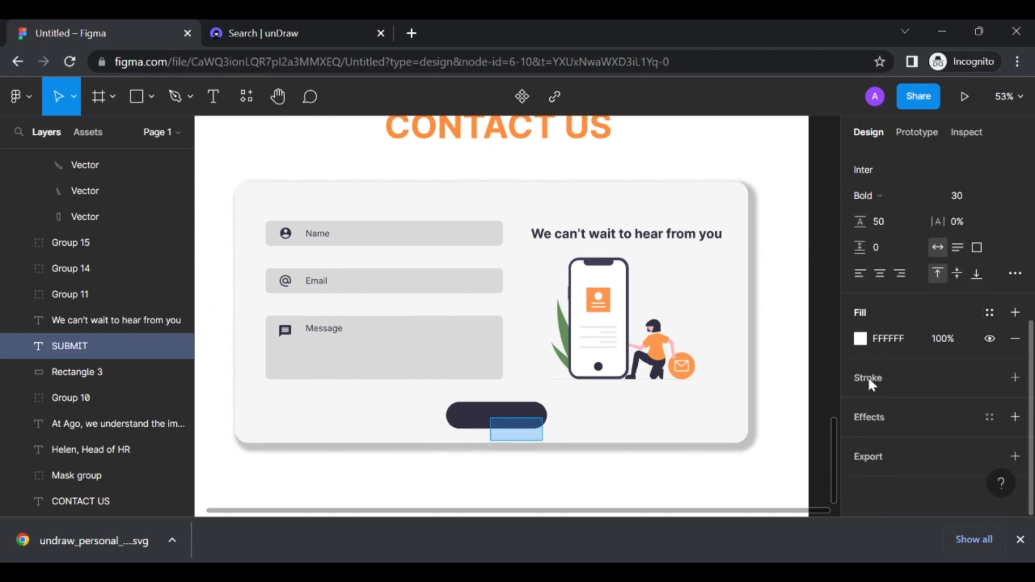
pyautogui.click(860, 339)
pyautogui.click(579, 413)
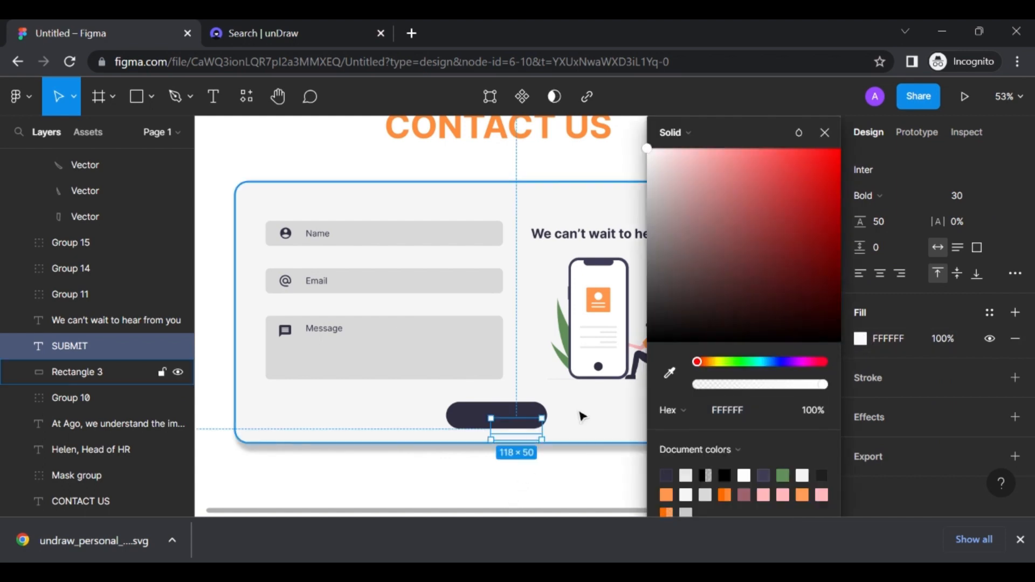
# Stack the SUBMIT text above the button layer and centre it on the button
pyautogui.moveTo(513, 435)
pyautogui.mouseDown()
pyautogui.moveTo(527, 423)
pyautogui.moveTo(505, 423)
pyautogui.mouseUp()
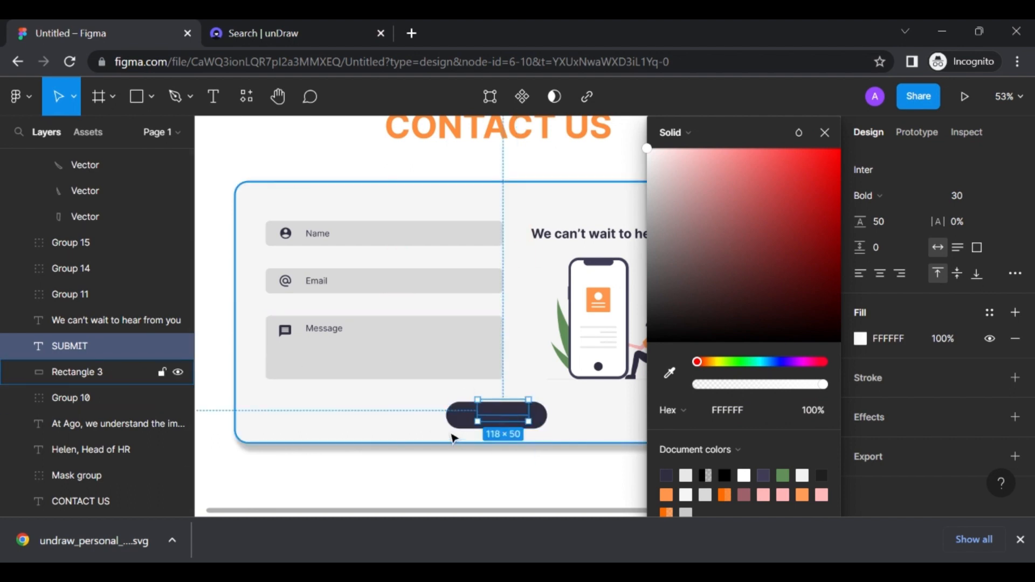
pyautogui.click(463, 419)
pyautogui.scroll(-1, 99, 250)
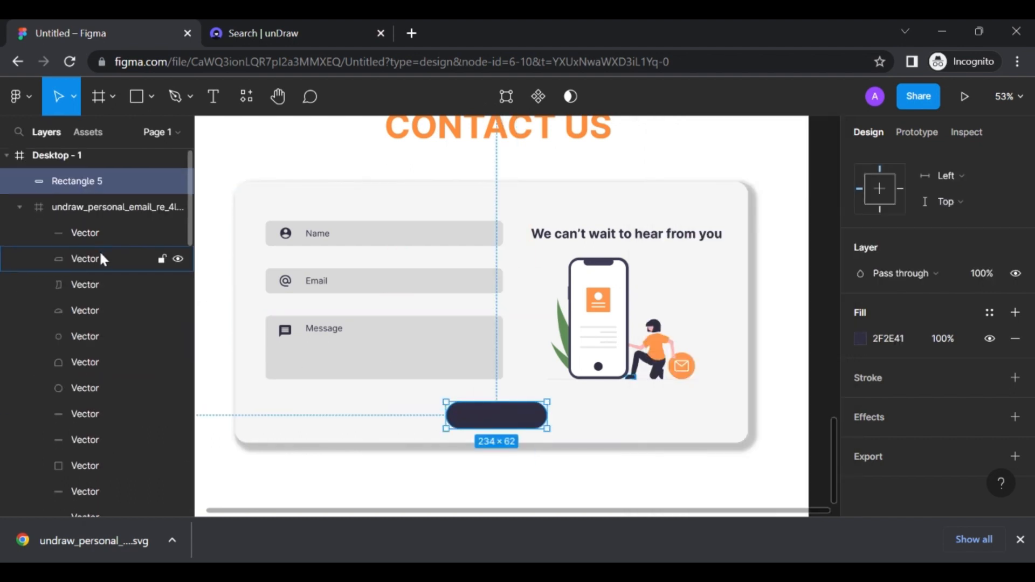
pyautogui.click(20, 199)
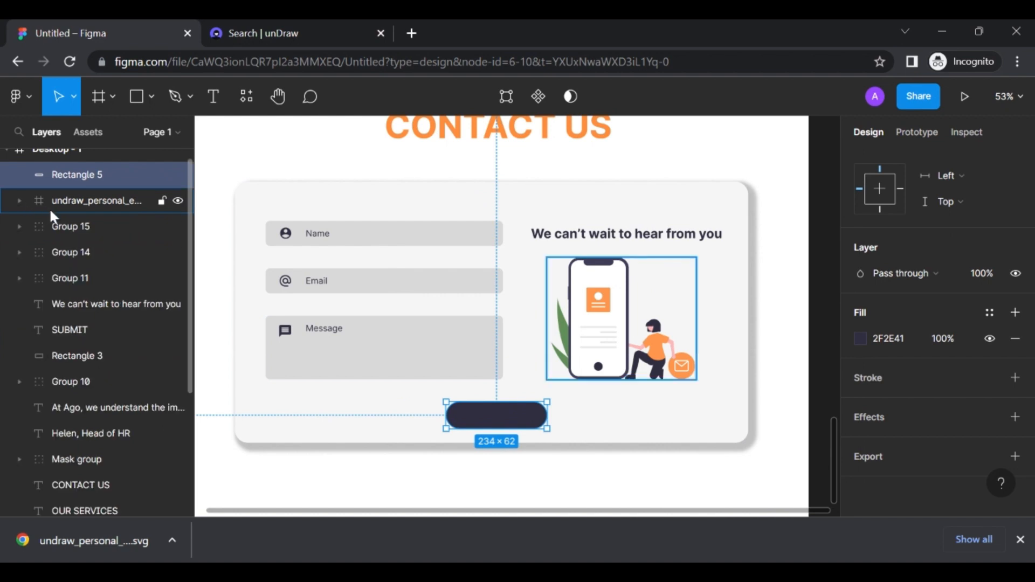
pyautogui.click(82, 321)
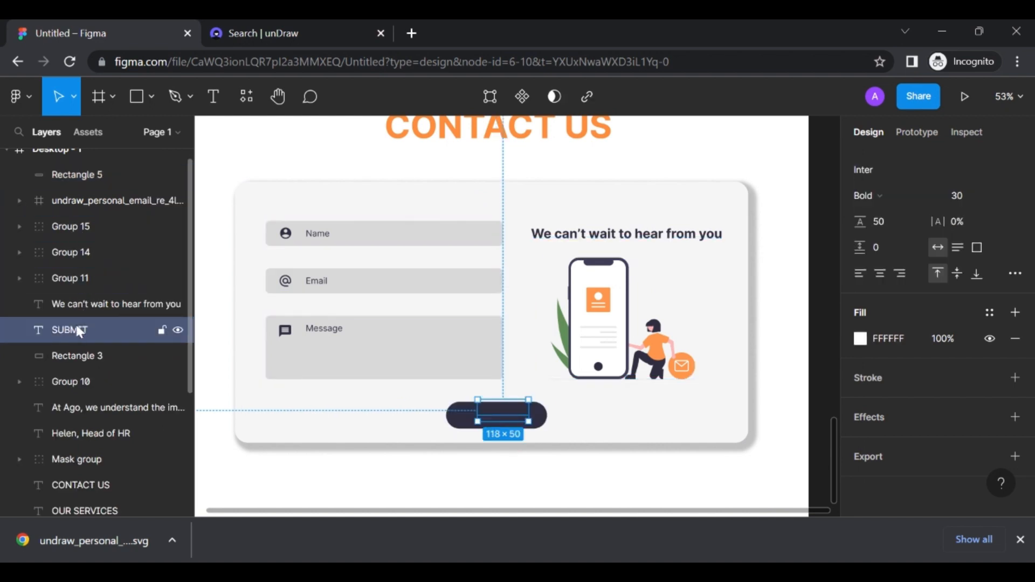
pyautogui.moveTo(72, 173); pyautogui.dragTo(72, 172)
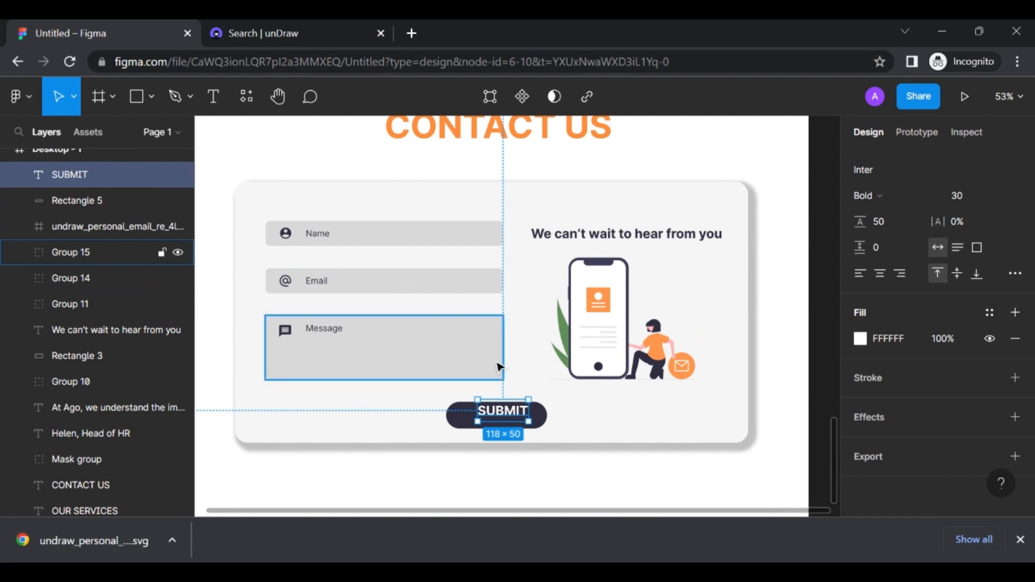
pyautogui.scroll(5, 502, 411)
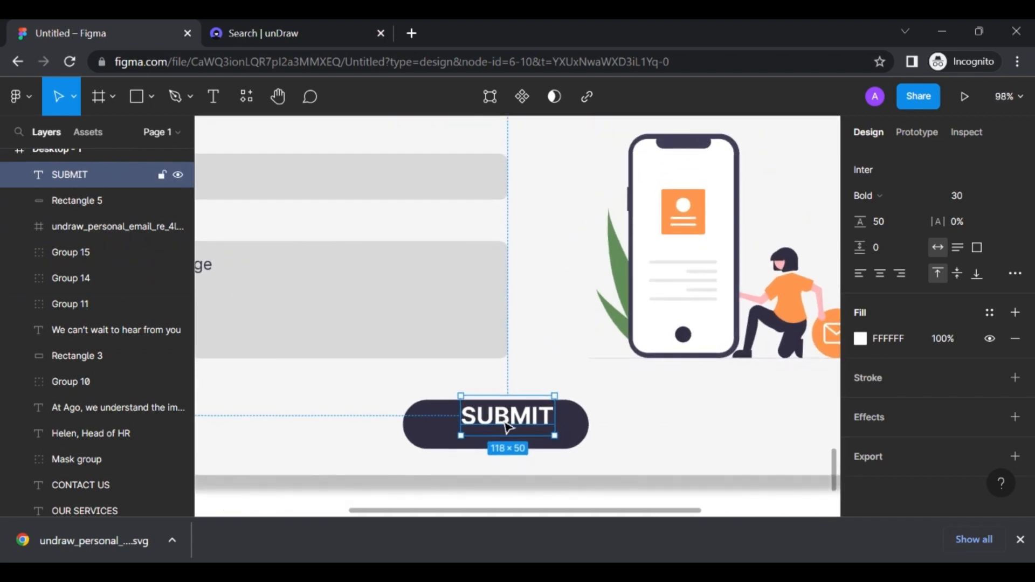
pyautogui.moveTo(507, 421); pyautogui.dragTo(499, 437)
# Group the SUBMIT text with its button shape
pyautogui.keyDown('shift'); pyautogui.click(426, 425); pyautogui.keyUp('shift')
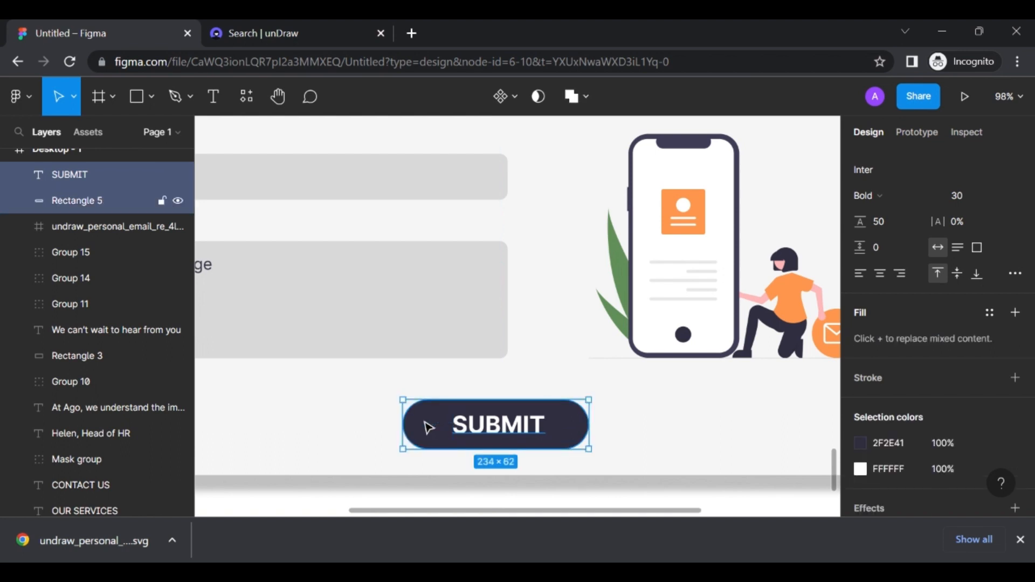
pyautogui.hotkey('ctrl', 'g')
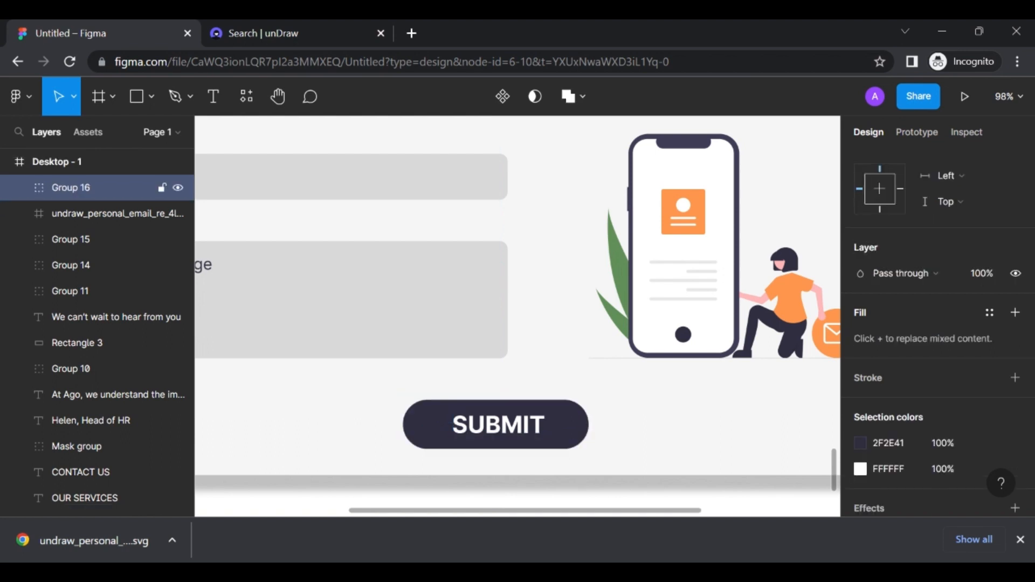
pyautogui.scroll(-5, 473, 415)
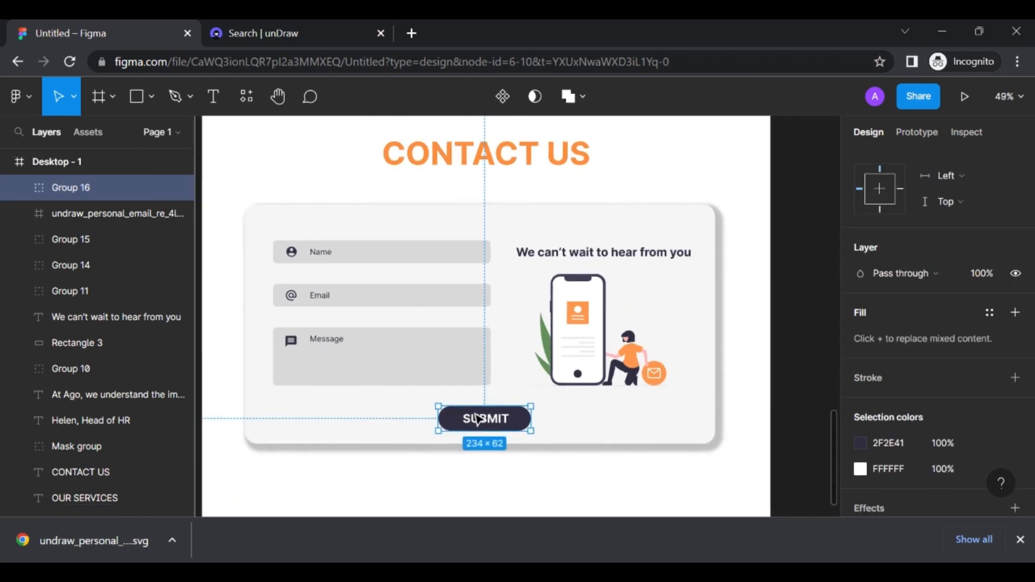
pyautogui.click(585, 461)
pyautogui.scroll(-3, 584, 461)
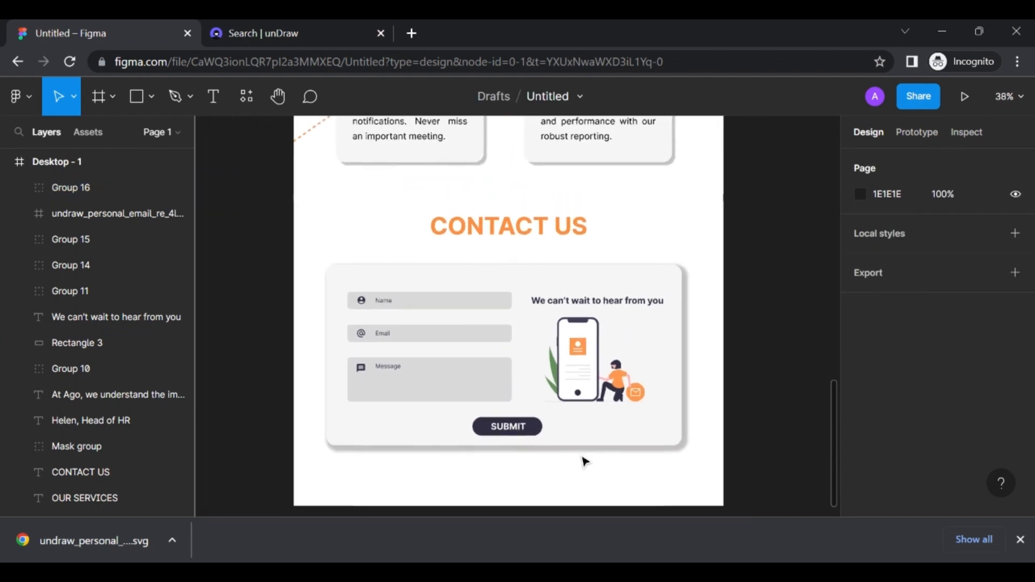
pyautogui.scroll(-2, 584, 461)
pyautogui.hscroll(2, 517, 315)
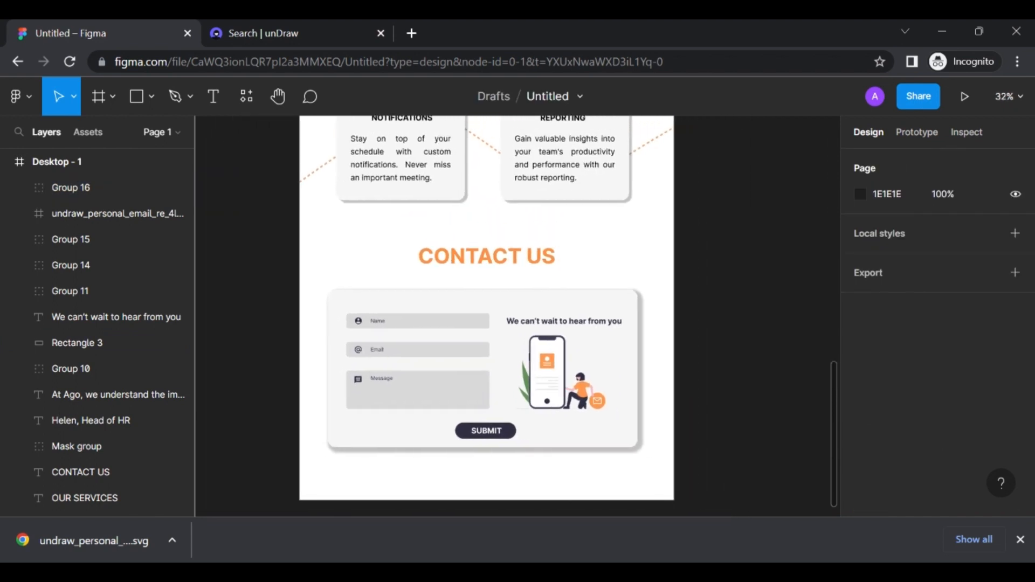
pyautogui.scroll(3, 484, 453)
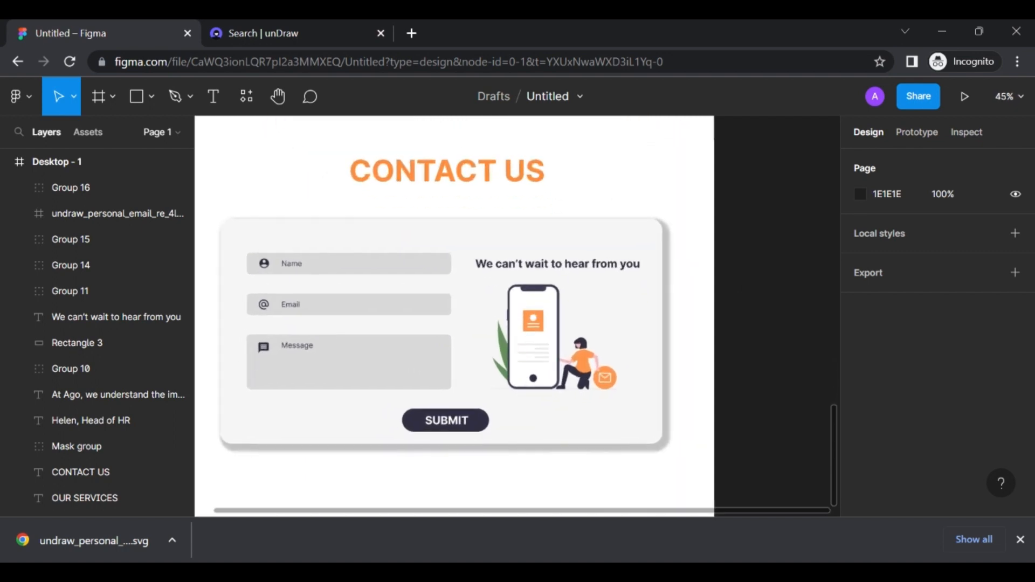
pyautogui.hscroll(-1, 484, 454)
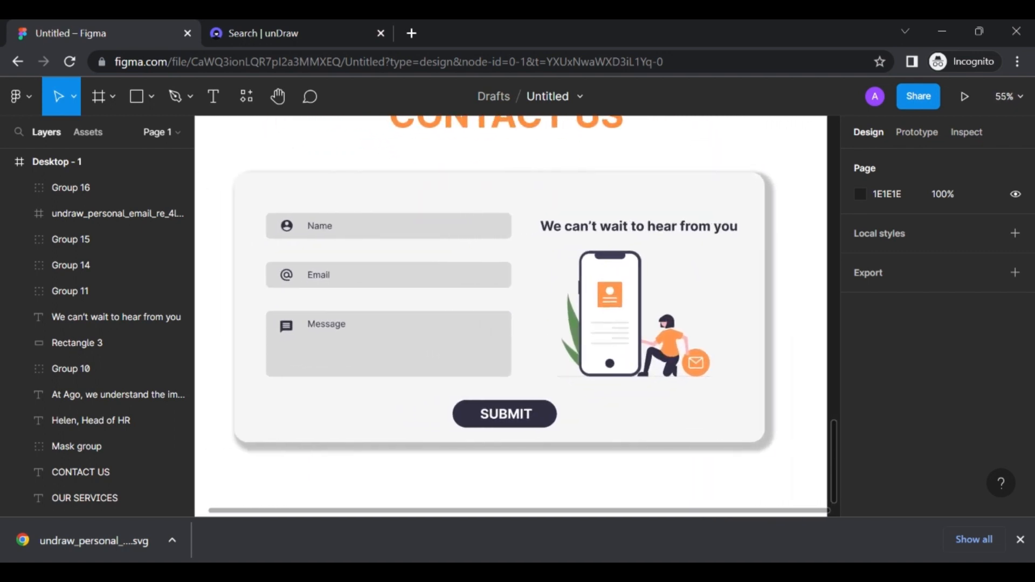
pyautogui.scroll(-5, 580, 452)
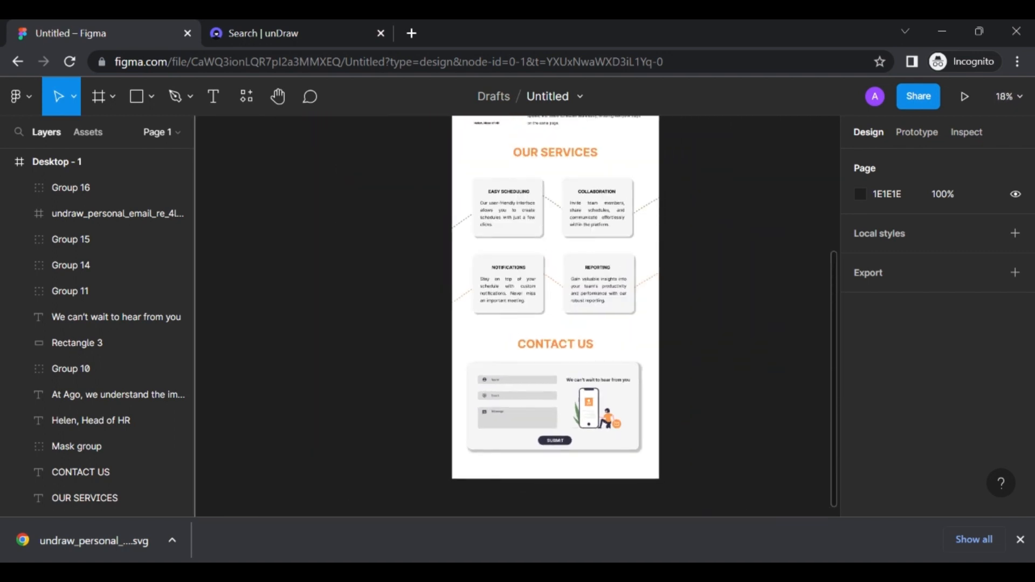
pyautogui.scroll(-2, 580, 453)
pyautogui.scroll(4, 580, 453)
pyautogui.scroll(3, 580, 452)
pyautogui.scroll(2, 581, 453)
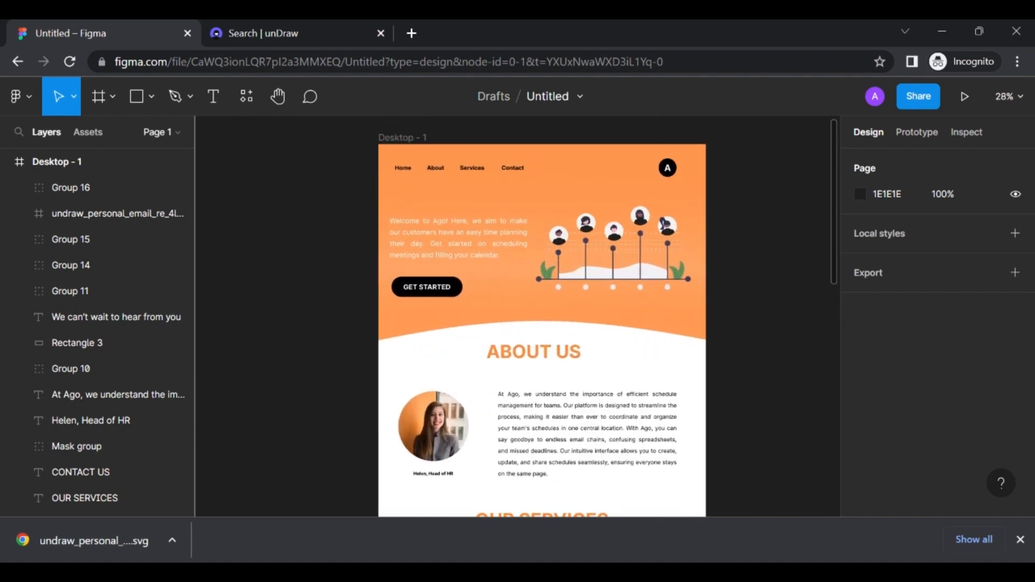
pyautogui.scroll(3, 593, 431)
pyautogui.scroll(2, 593, 431)
pyautogui.scroll(-10, 520, 316)
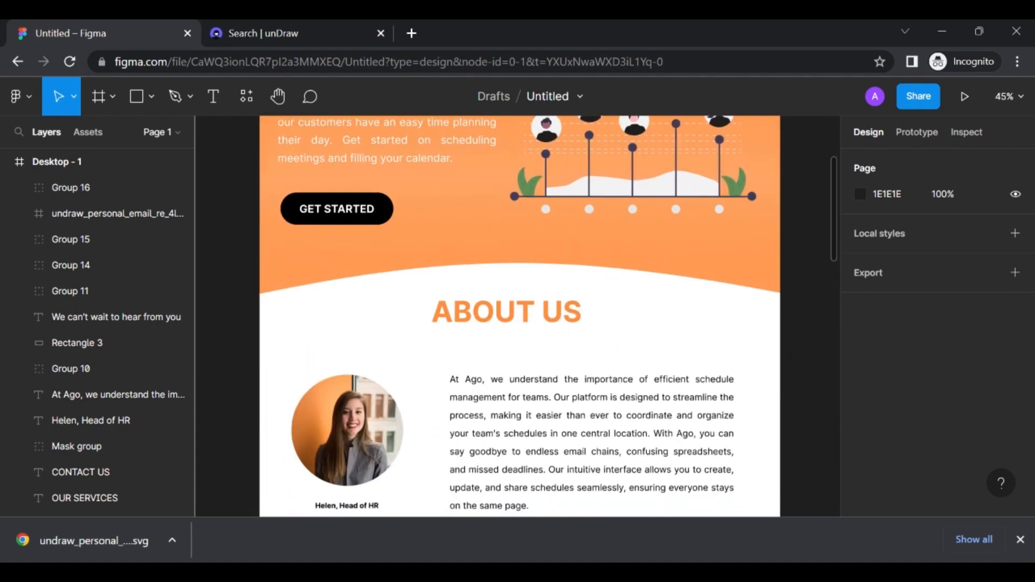
pyautogui.scroll(-10, 519, 317)
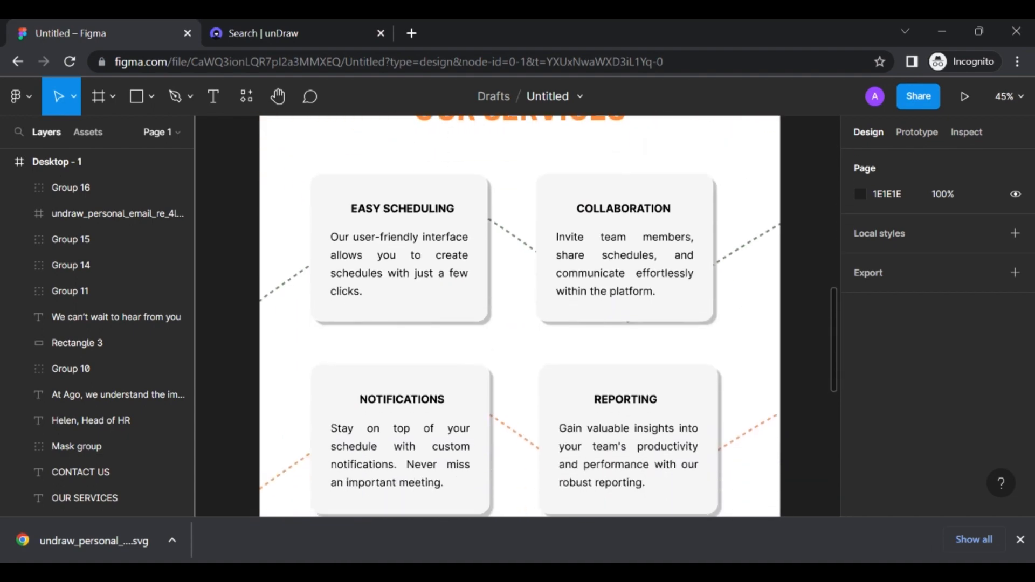
pyautogui.scroll(-5, 520, 316)
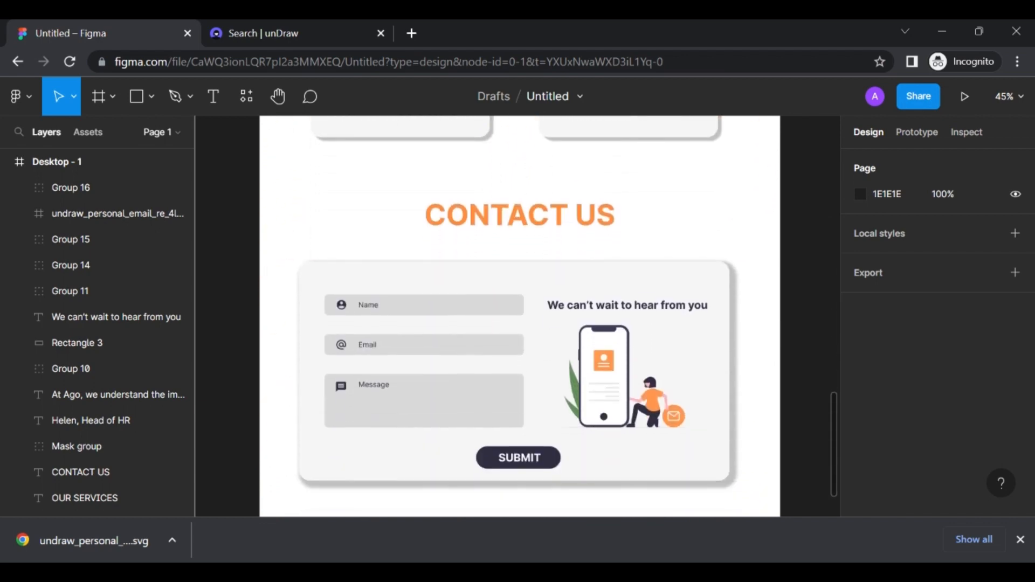
pyautogui.scroll(2, 519, 317)
pyautogui.scroll(20, 519, 316)
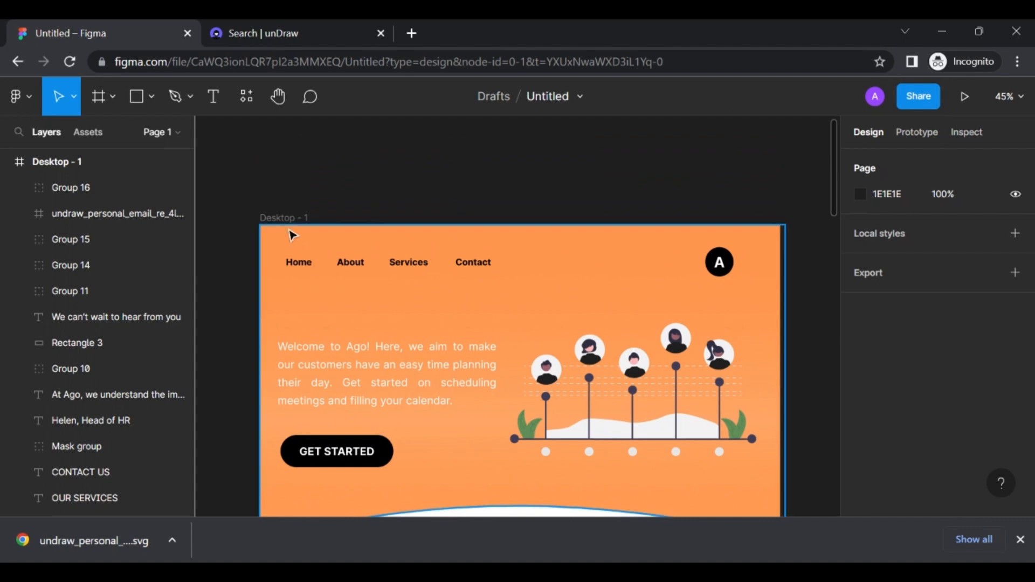
pyautogui.click(274, 218)
# Drag the Desktop - 1 frame's bottom edge down to a height of 4504
pyautogui.scroll(-10, 558, 372)
pyautogui.scroll(-10, 559, 372)
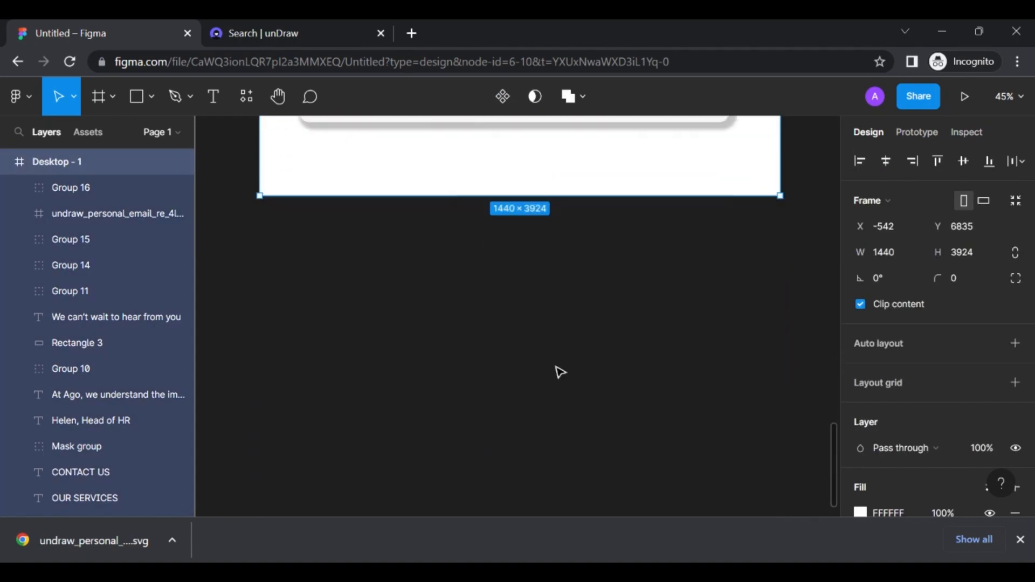
pyautogui.scroll(3, 557, 370)
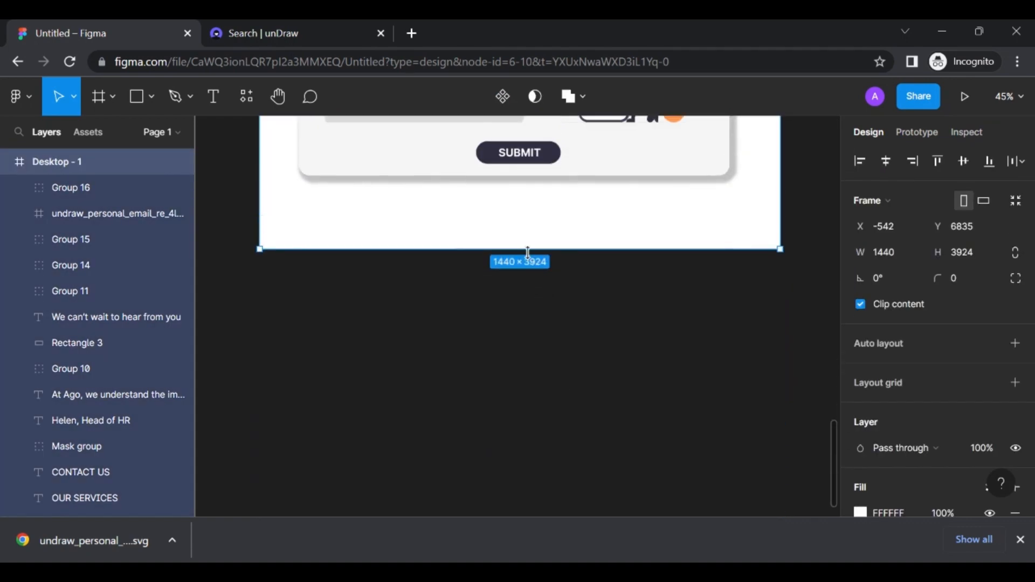
pyautogui.moveTo(526, 249); pyautogui.dragTo(522, 459)
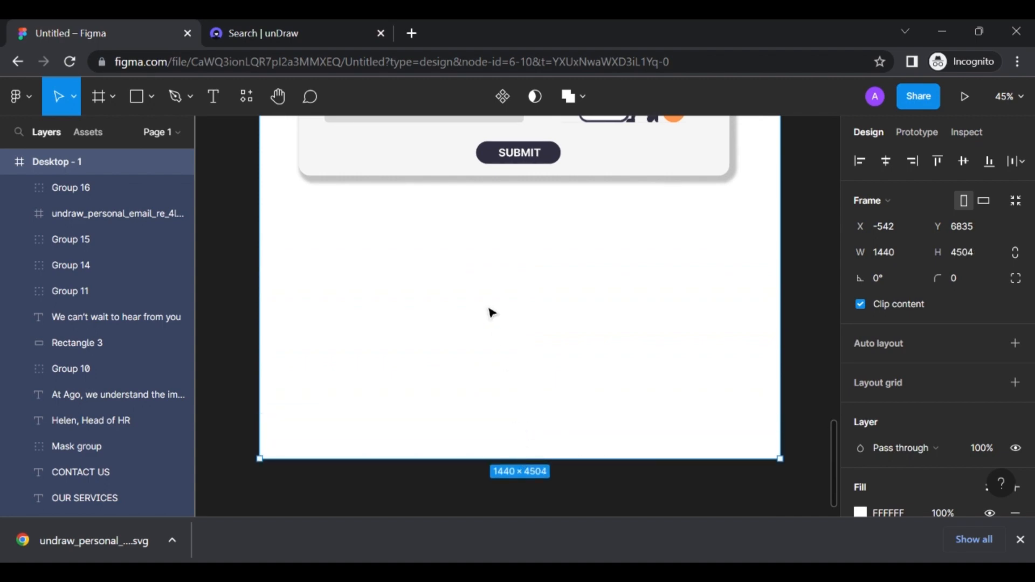
pyautogui.press('Escape')
# Select the hero's orange curved background shape, Vector 1
pyautogui.scroll(10, 339, 267)
pyautogui.scroll(10, 340, 268)
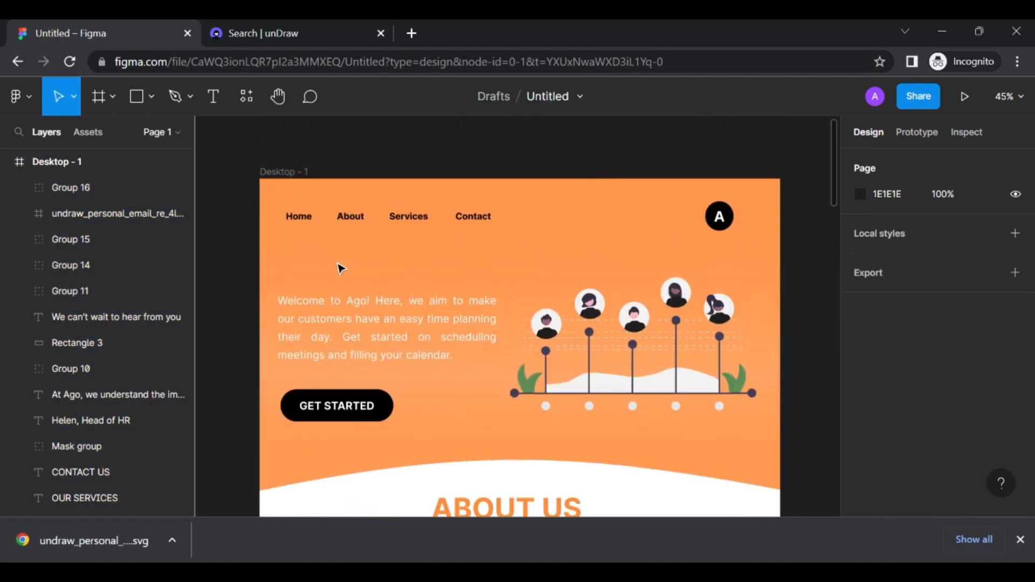
pyautogui.click(617, 229)
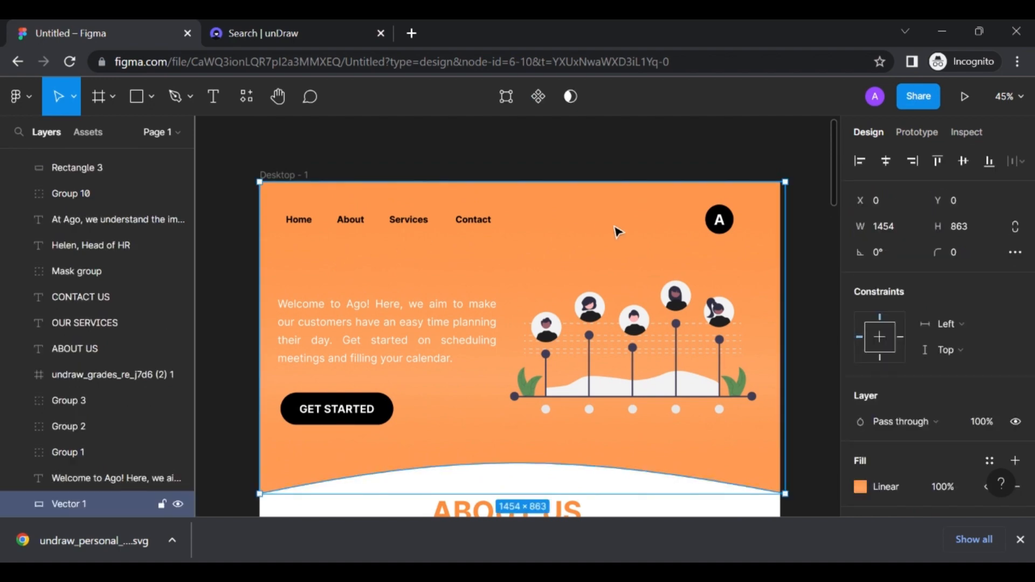
pyautogui.scroll(-20, 616, 232)
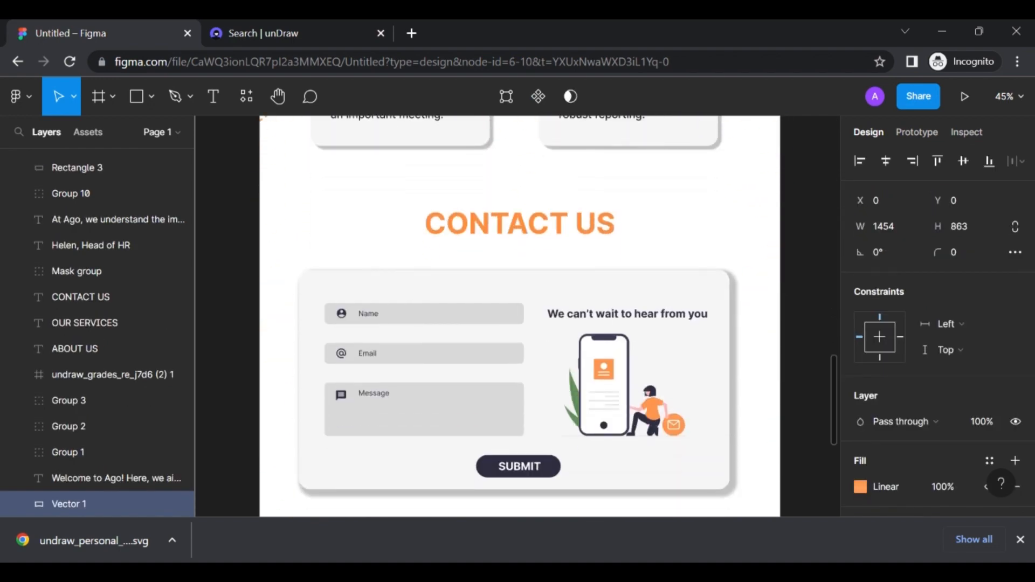
# Paste a copy of the orange curved shape and flip it vertically
pyautogui.click(533, 250)
pyautogui.hotkey('ctrl', 'v')
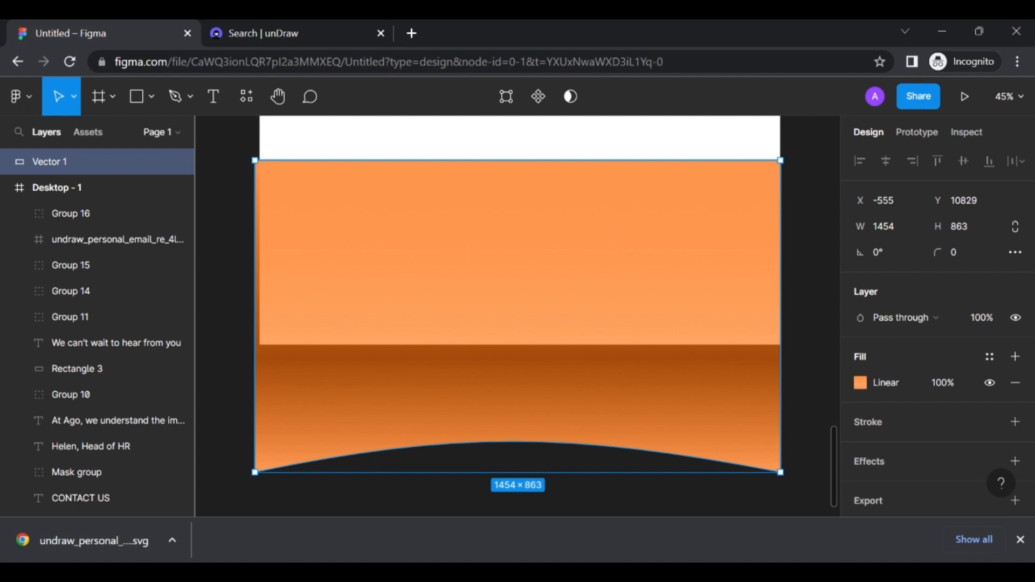
pyautogui.hotkey('shift', 'v')
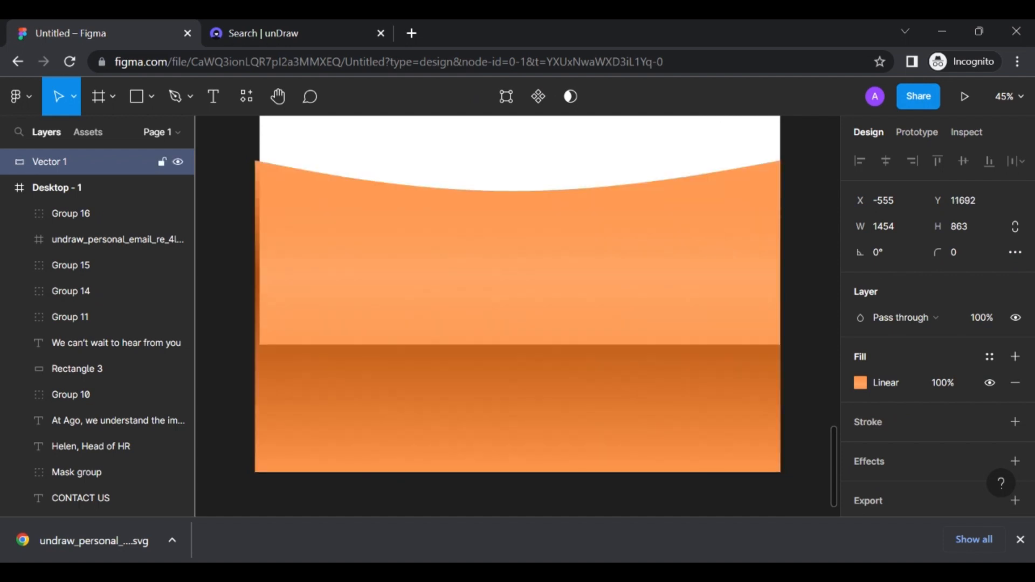
# Move the flipped shape into the Desktop - 1 frame, positioned just under the contact card
pyautogui.click(808, 271)
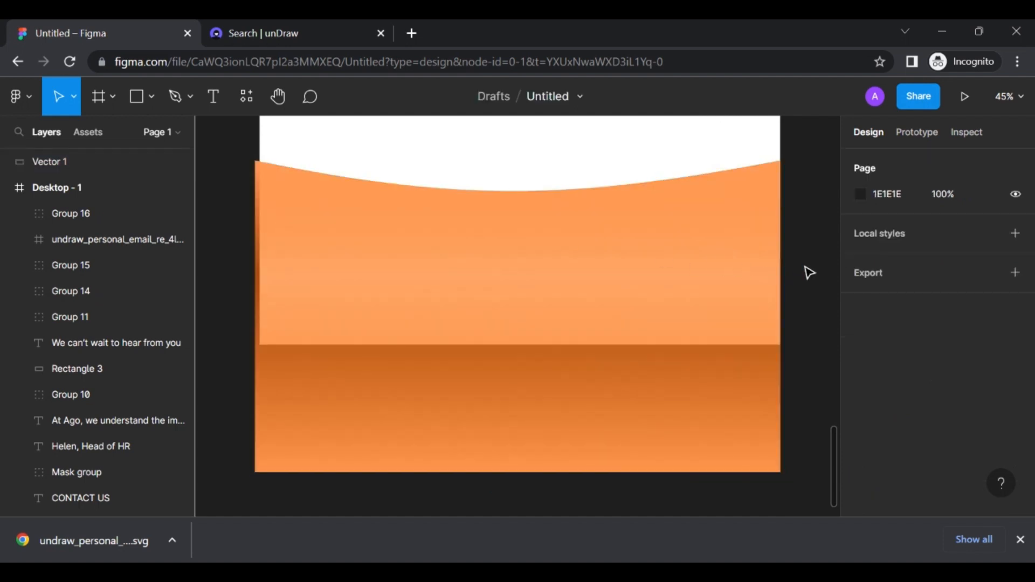
pyautogui.click(32, 164)
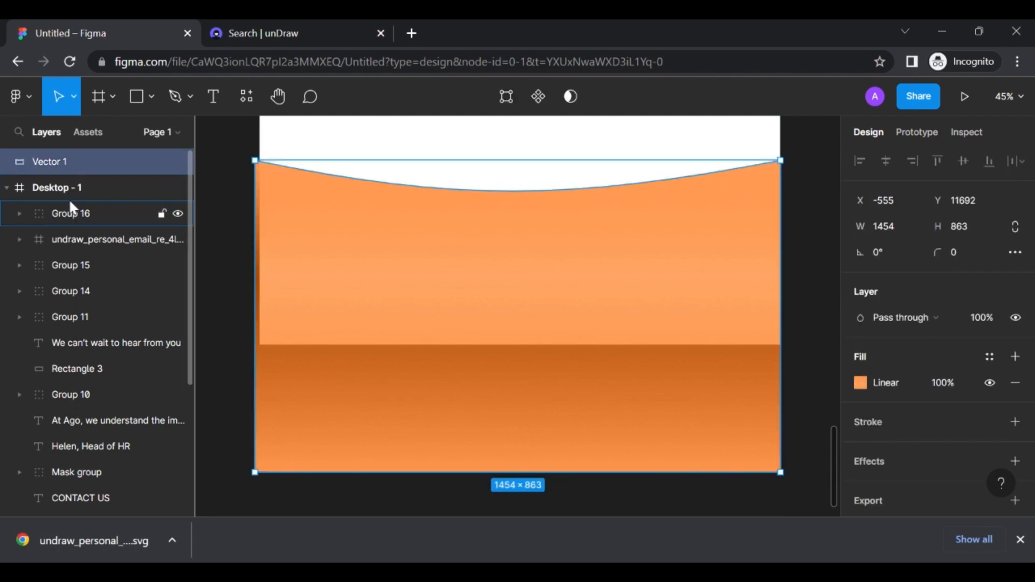
pyautogui.rightClick(43, 166)
pyautogui.click(44, 169)
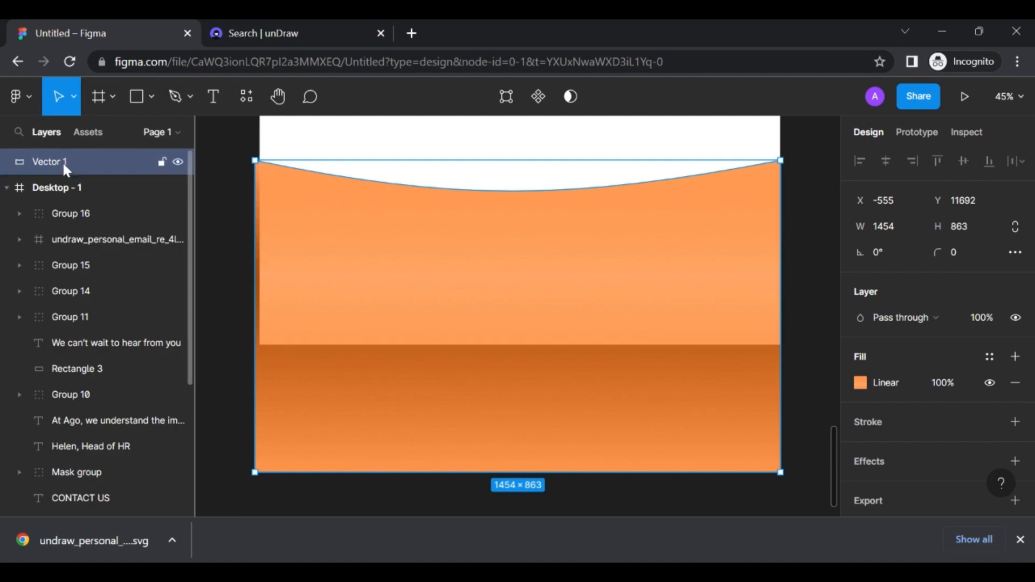
pyautogui.moveTo(60, 162); pyautogui.dragTo(76, 199)
pyautogui.scroll(3, 539, 280)
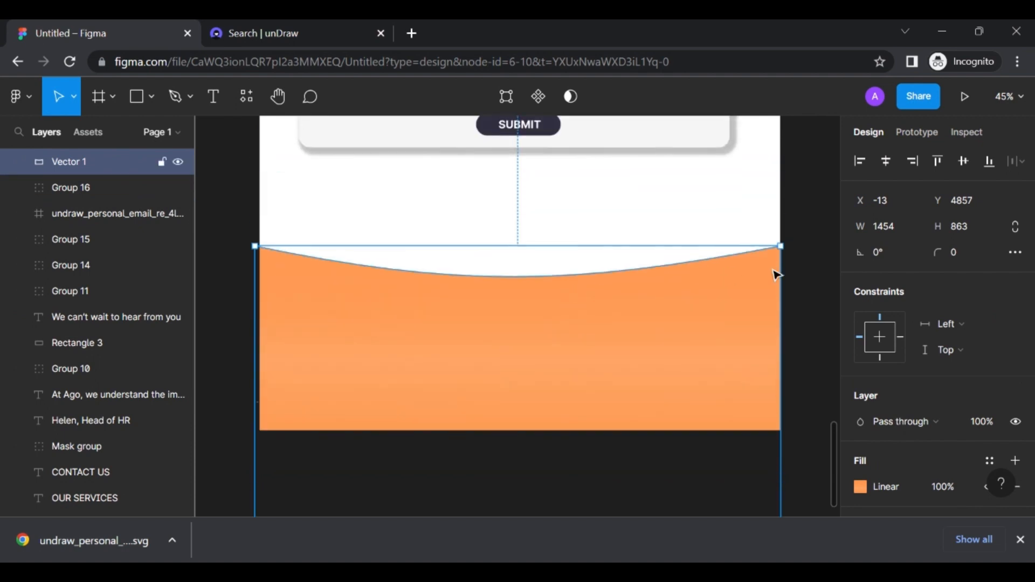
pyautogui.click(804, 213)
pyautogui.click(672, 305)
pyautogui.moveTo(672, 305); pyautogui.dragTo(672, 286)
pyautogui.click(789, 203)
pyautogui.scroll(2, 793, 203)
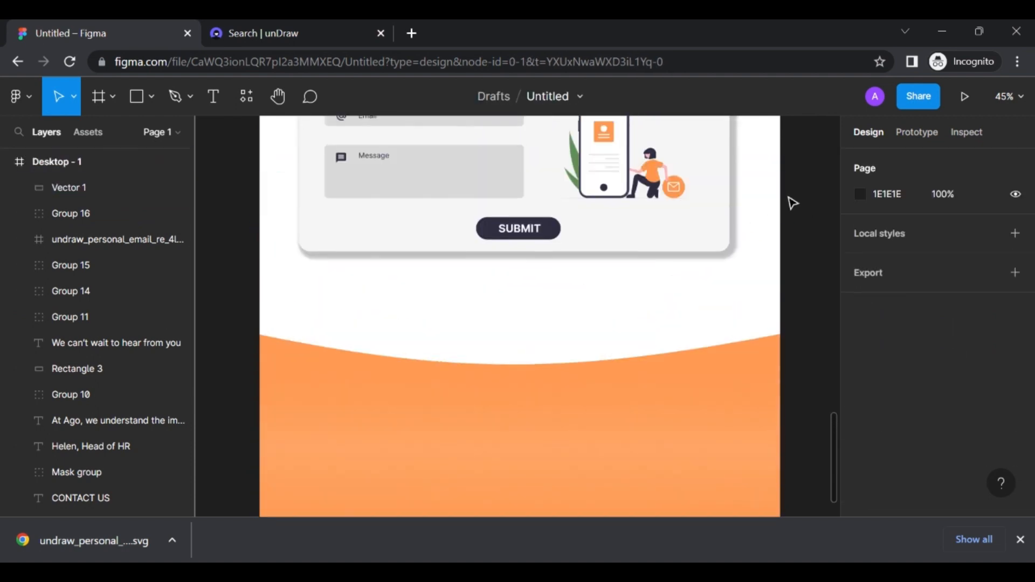
pyautogui.scroll(-5, 792, 203)
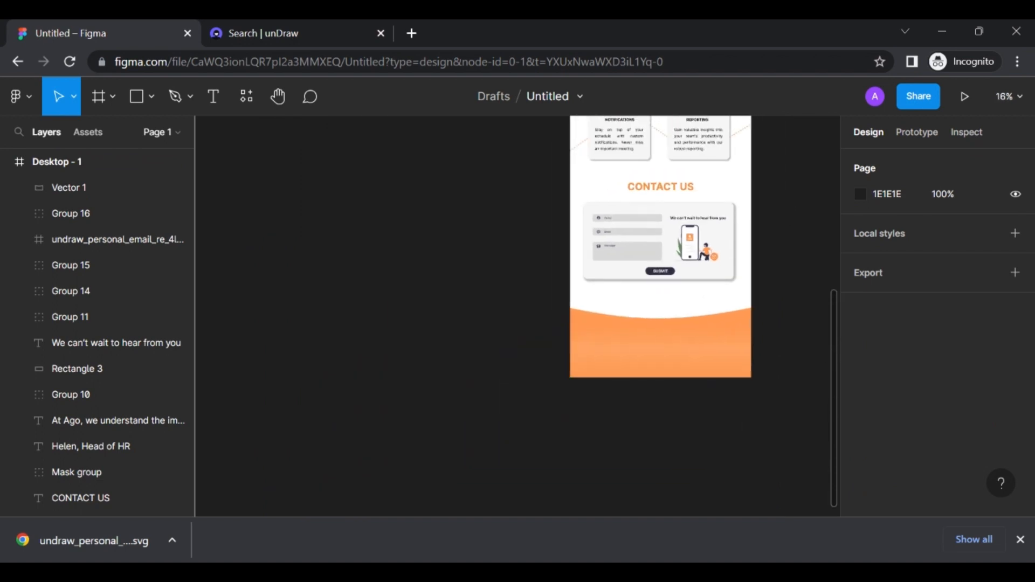
pyautogui.scroll(2, 792, 203)
pyautogui.scroll(-2, 792, 203)
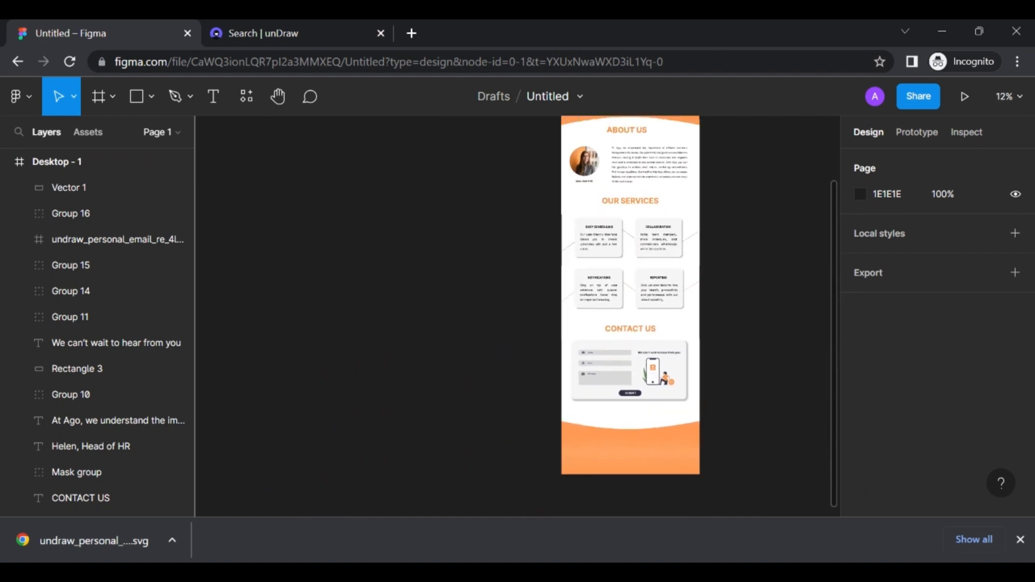
pyautogui.scroll(-1, 792, 203)
pyautogui.scroll(3, 793, 204)
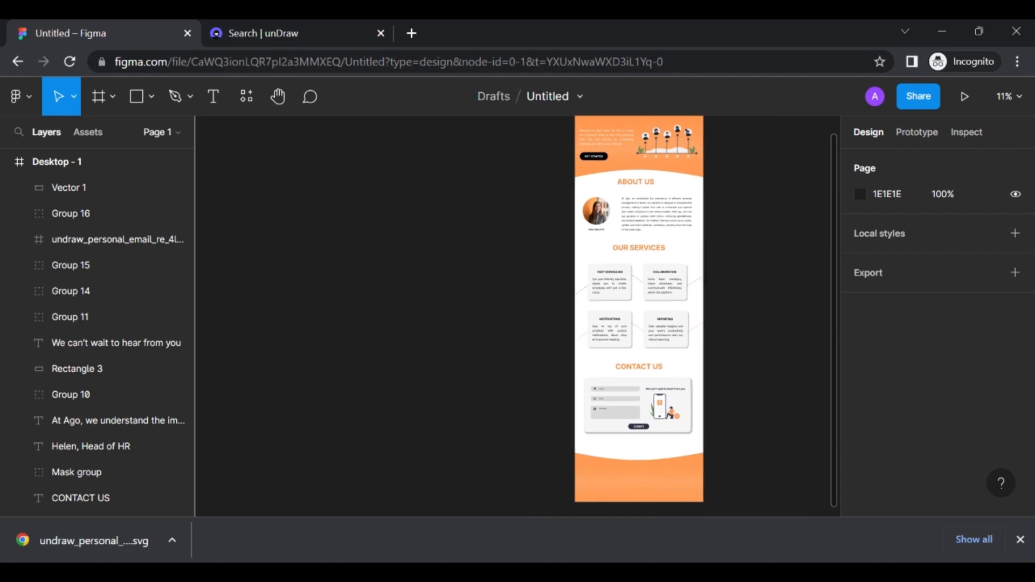
pyautogui.hscroll(1, 704, 166)
pyautogui.scroll(1, 703, 166)
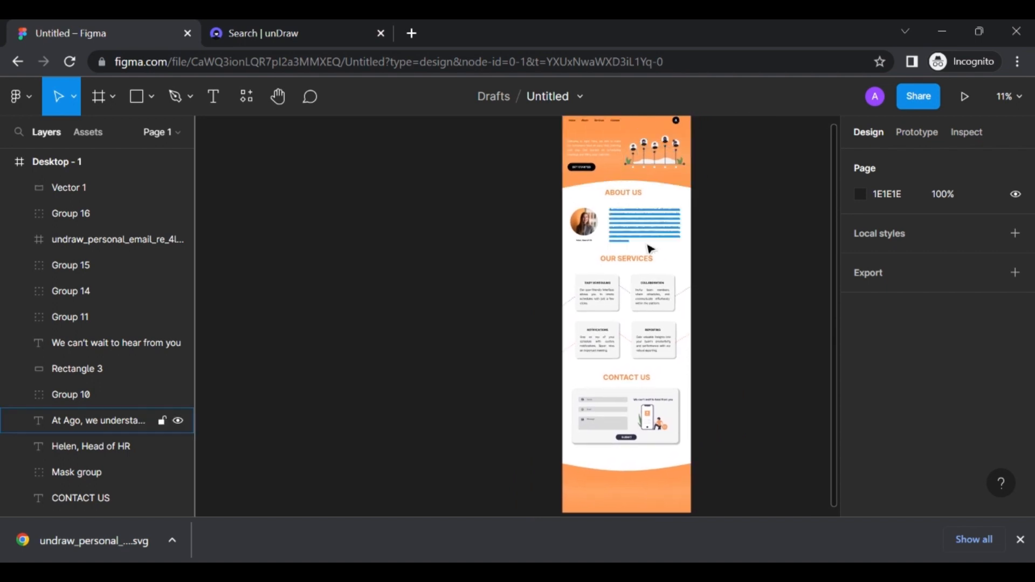
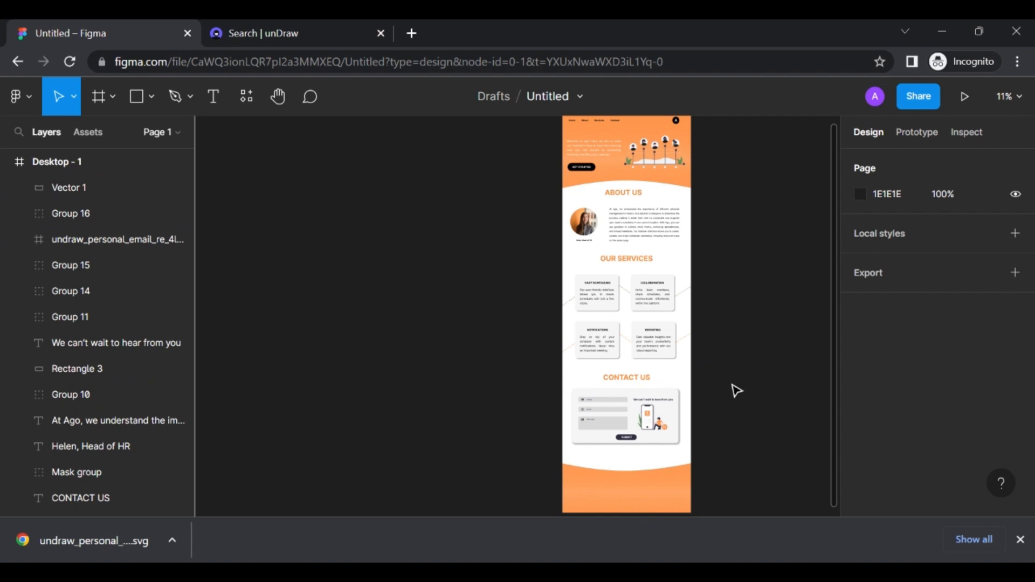
# Type a bold 'Contac Us' heading in the upper left of the orange footer
pyautogui.scroll(-3, 730, 381)
pyautogui.scroll(4, 729, 382)
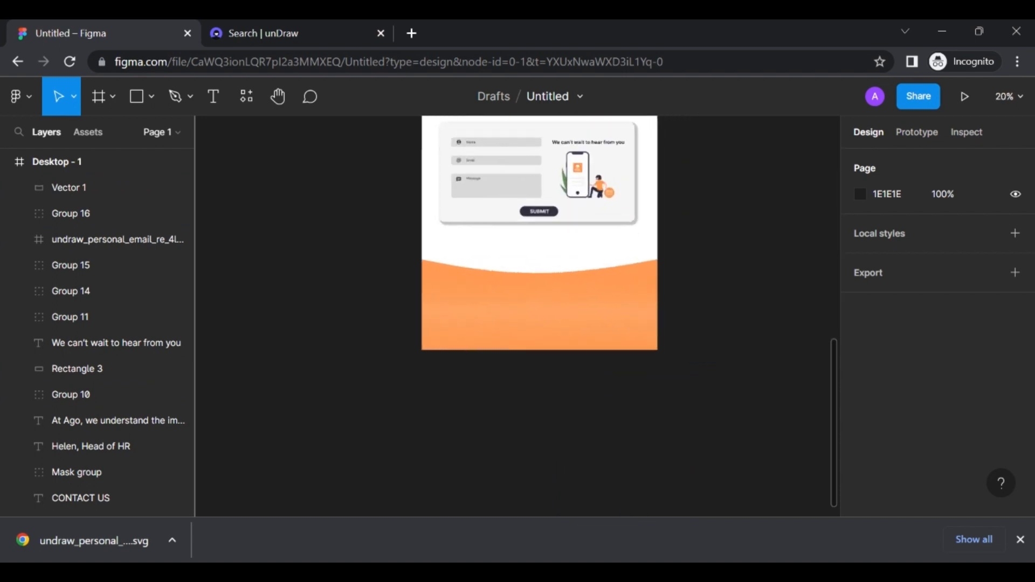
pyautogui.scroll(-1, 730, 382)
pyautogui.scroll(3, 721, 384)
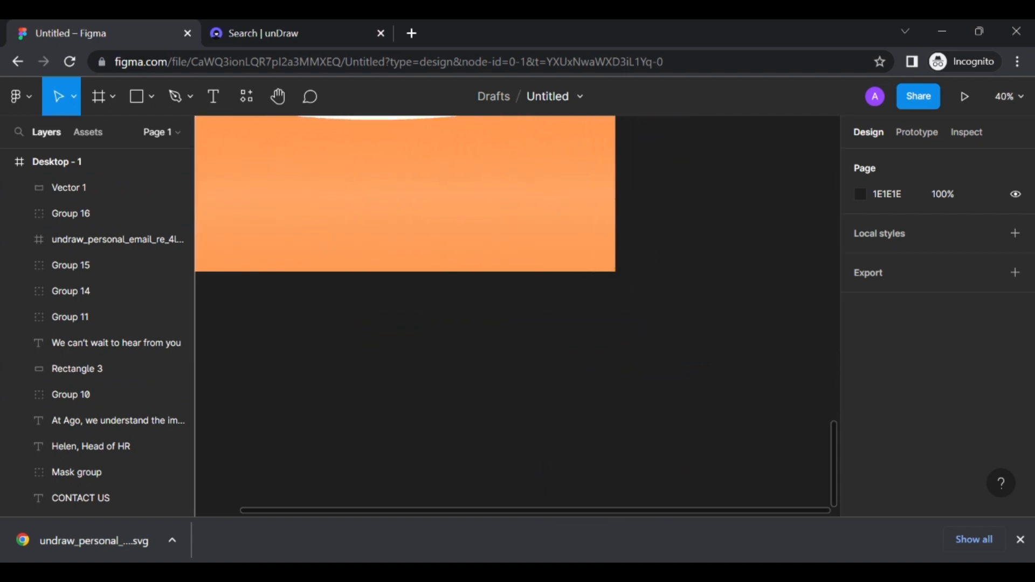
pyautogui.hscroll(-2, 722, 384)
pyautogui.scroll(4, 722, 384)
pyautogui.scroll(2, 721, 383)
pyautogui.scroll(-3, 721, 384)
pyautogui.hscroll(-1, 721, 384)
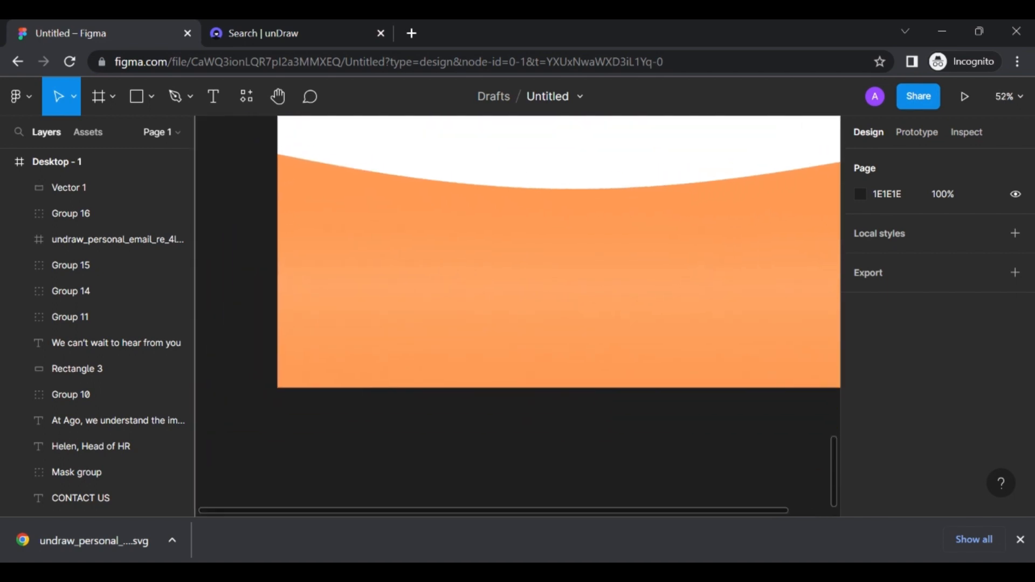
pyautogui.click(211, 98)
pyautogui.click(385, 221)
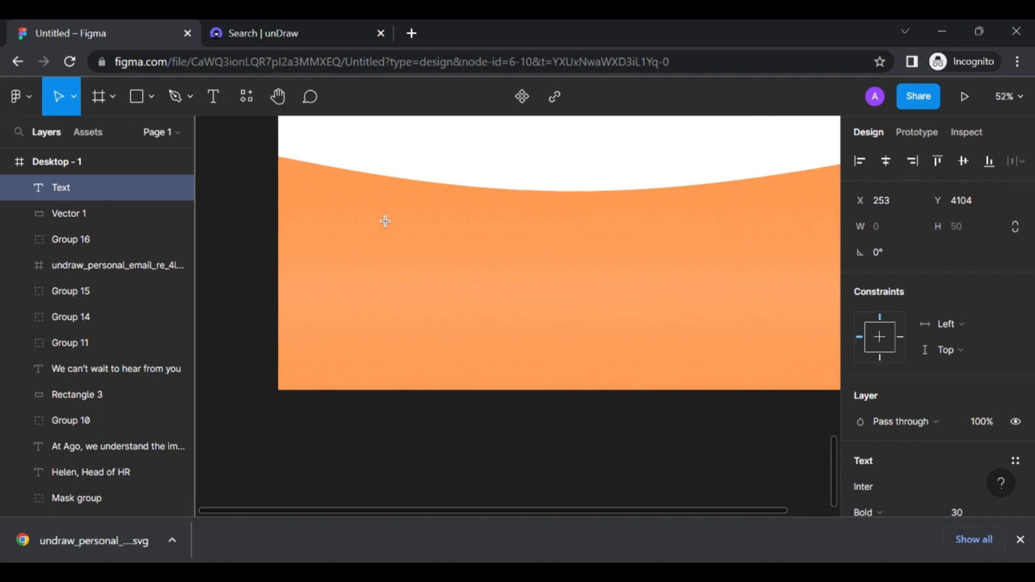
pyautogui.write('Contac u')
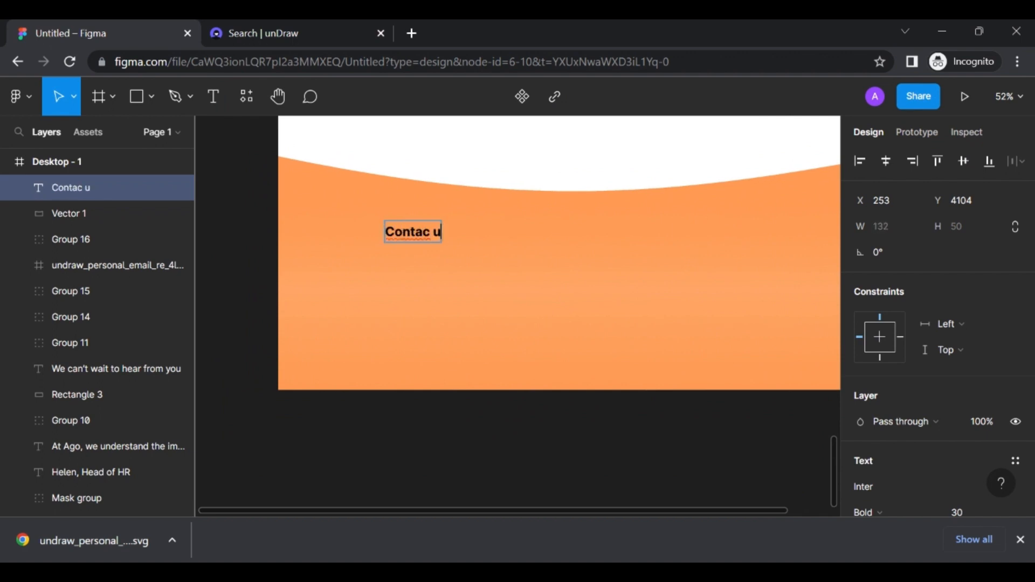
pyautogui.press('BackSpace')
pyautogui.write('Us')
pyautogui.press('Escape')
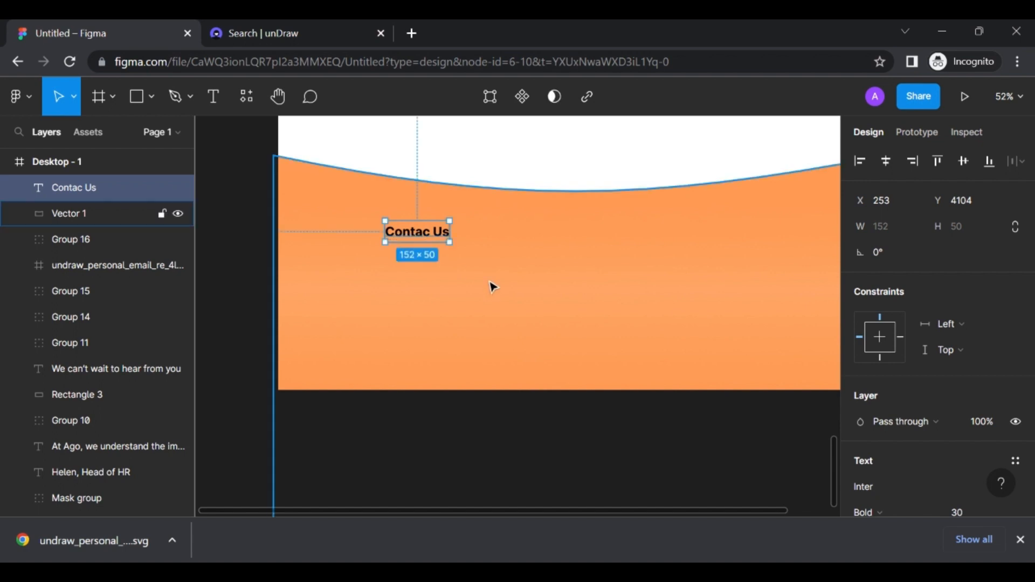
# Start a new empty text box just below the Contac Us heading
pyautogui.click(490, 284)
pyautogui.click(216, 100)
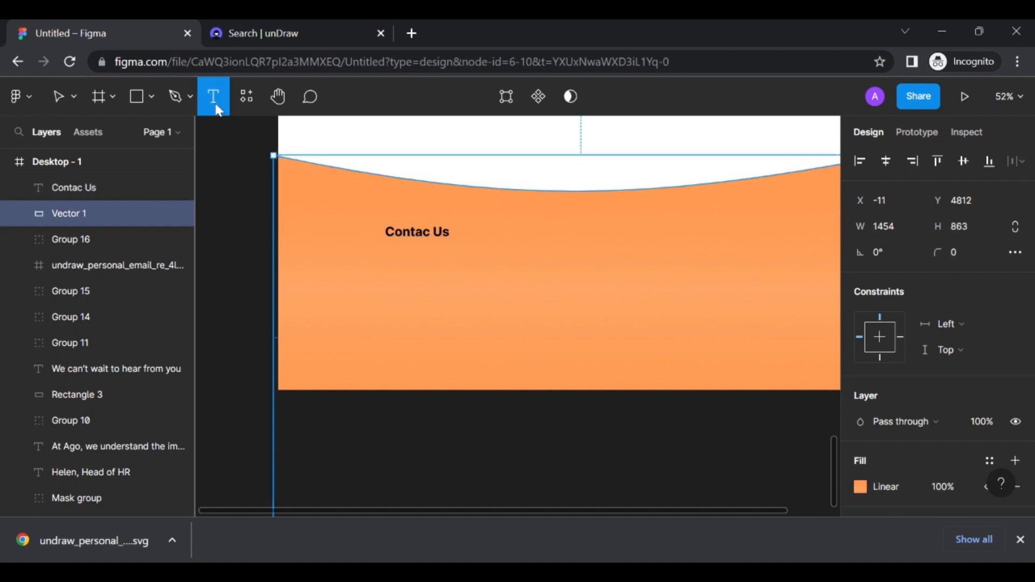
pyautogui.click(404, 262)
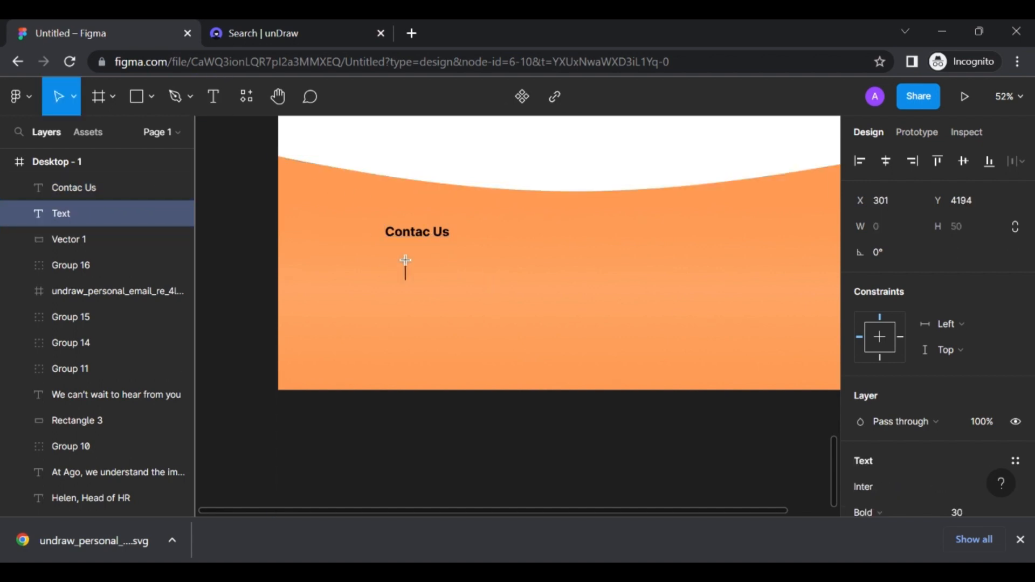
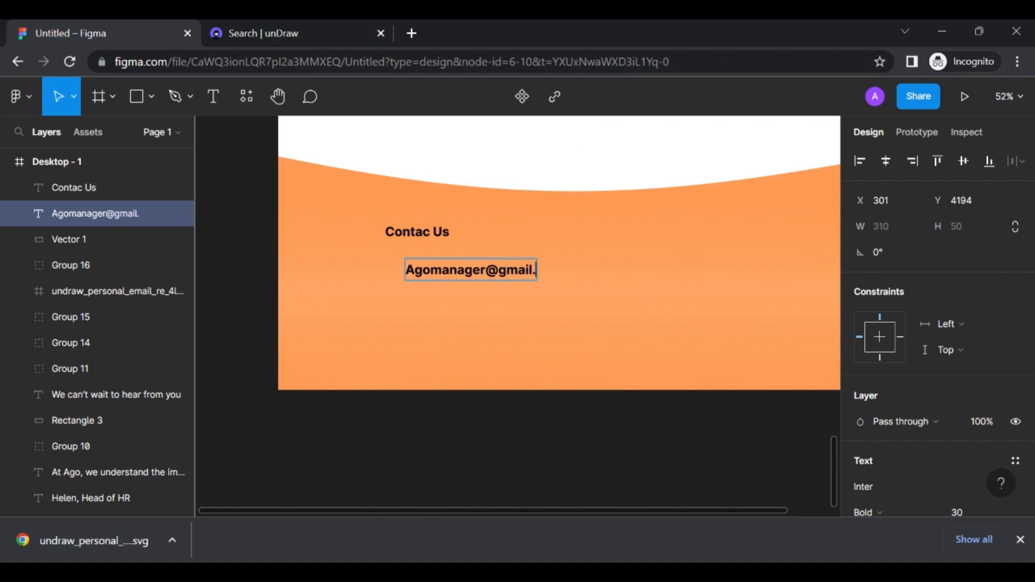
# Type the company e-mail address in regular weight at size 25, aligned left under the heading
pyautogui.hotkey('ctrl', 'a')
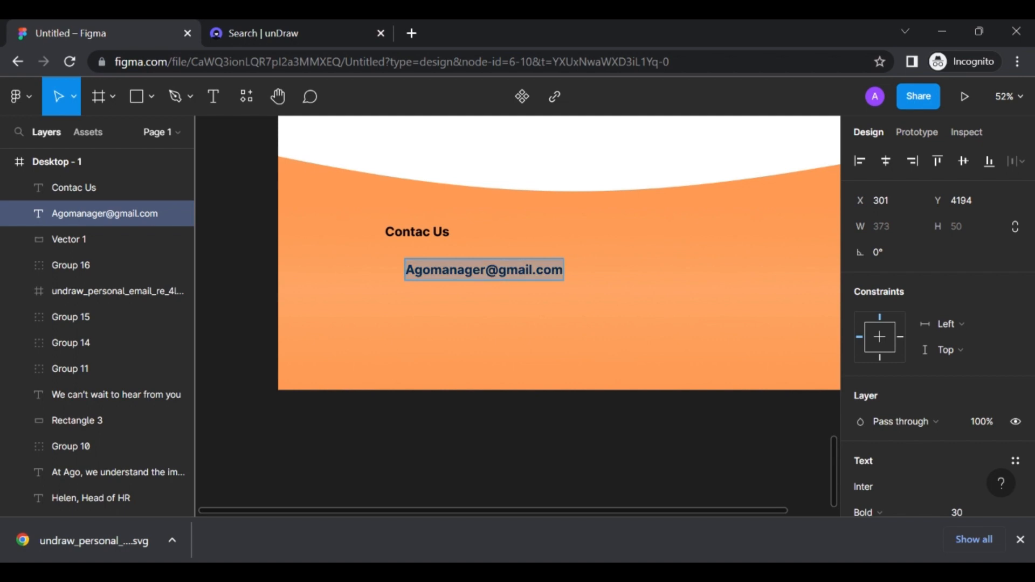
pyautogui.hotkey('ctrl', 'b')
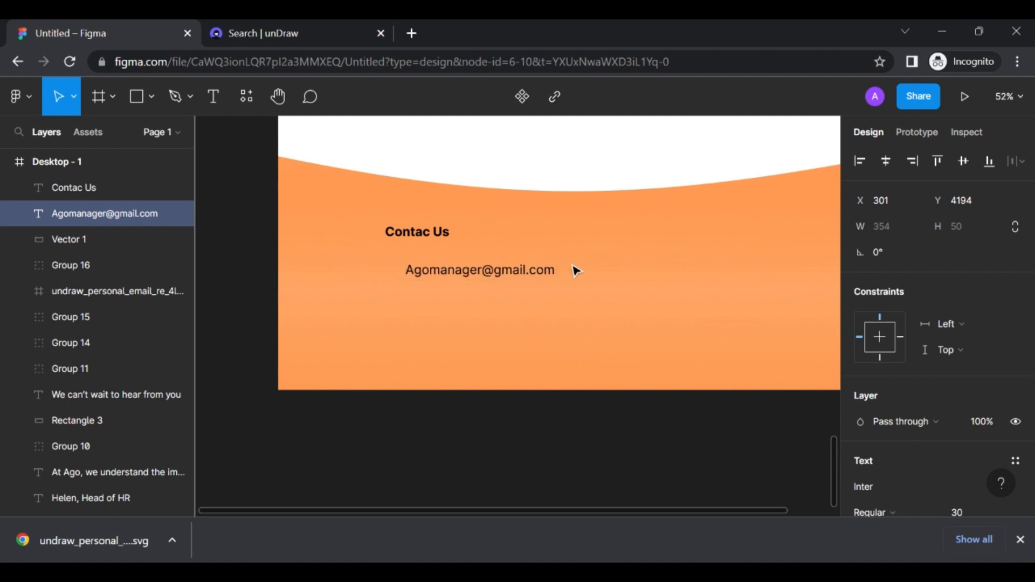
pyautogui.hotkey('ctrl', 'a')
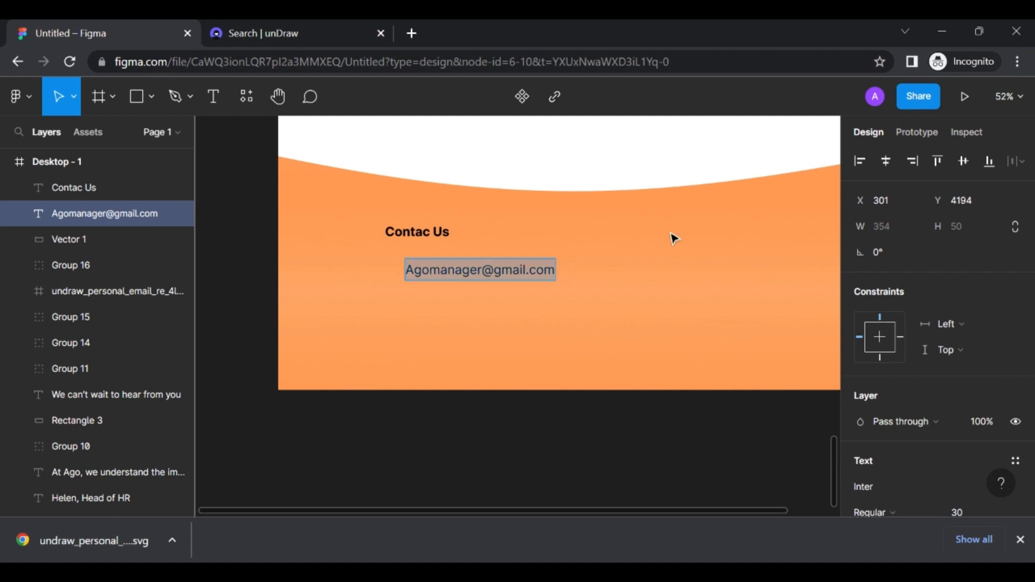
pyautogui.scroll(-2, 949, 303)
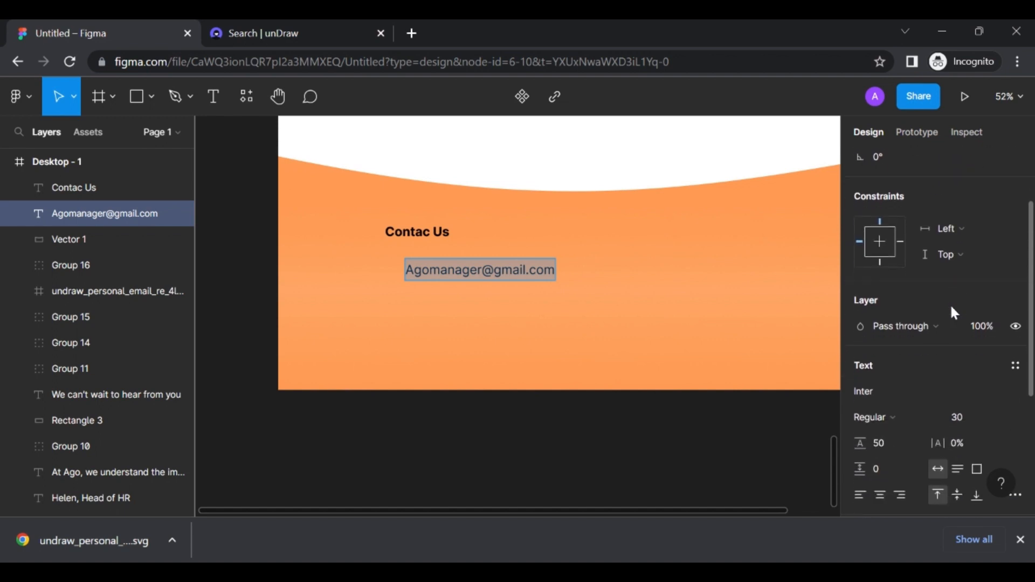
pyautogui.click(957, 417)
pyautogui.write('25')
pyautogui.press('Return')
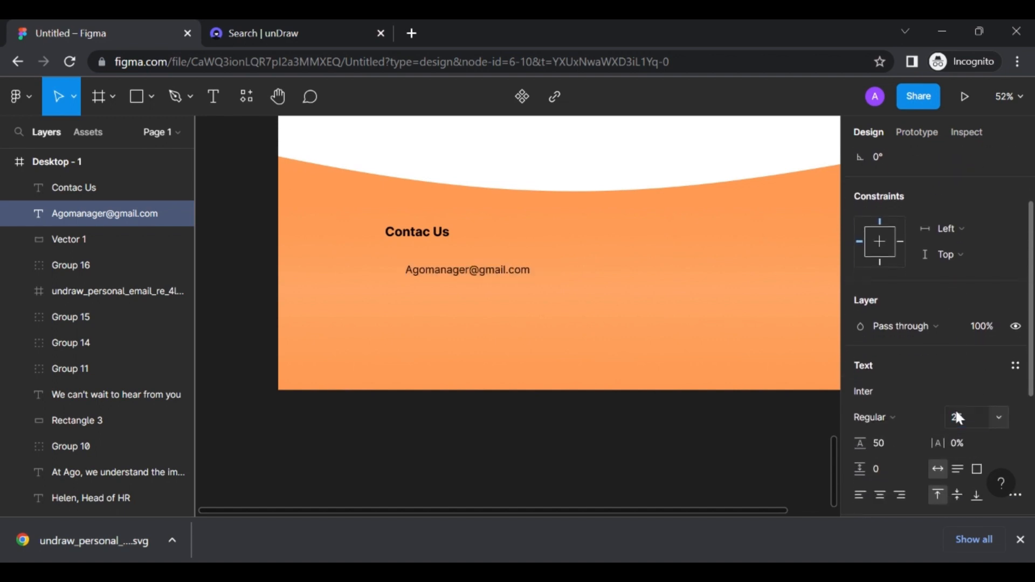
pyautogui.press('Escape')
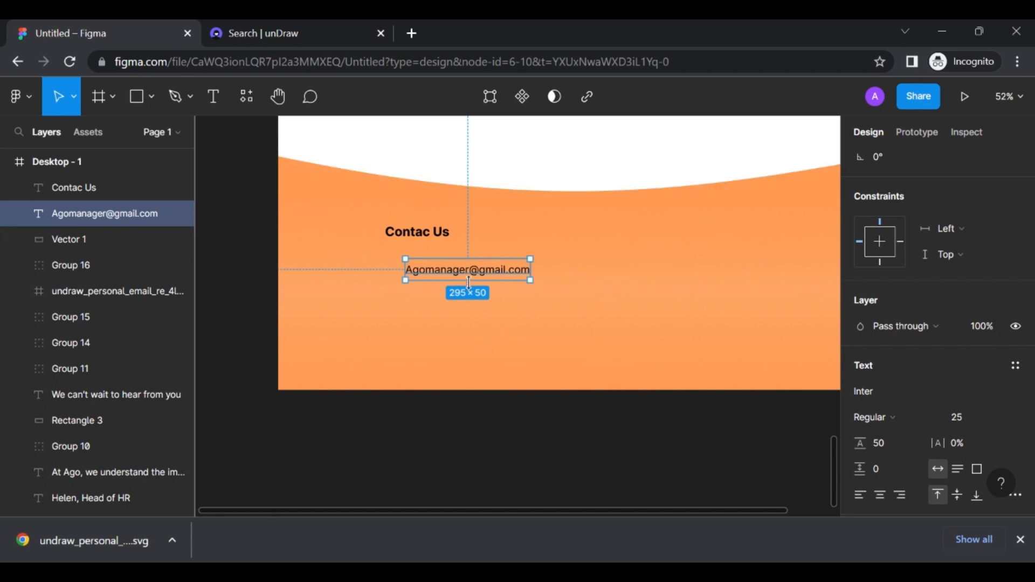
pyautogui.moveTo(471, 276); pyautogui.dragTo(445, 272)
# Remove the automatic hyperlink from the e-mail line through its link settings
pyautogui.rightClick(444, 270)
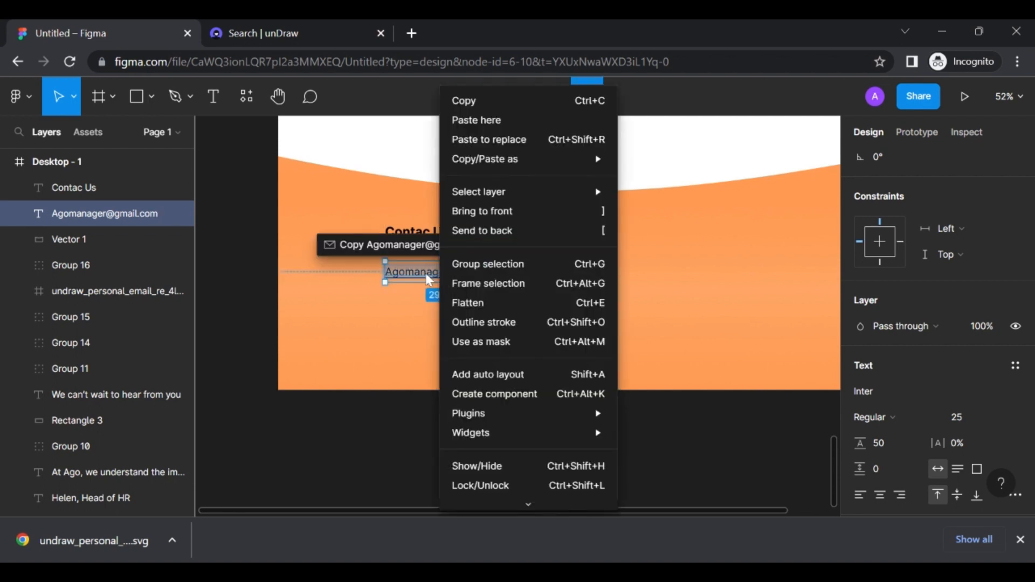
pyautogui.click(426, 272)
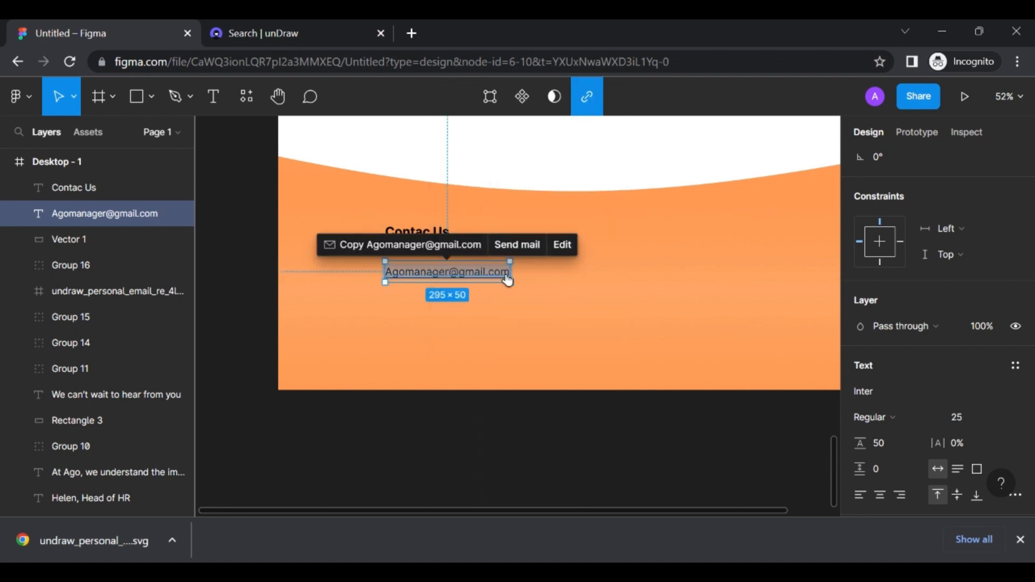
pyautogui.rightClick(481, 283)
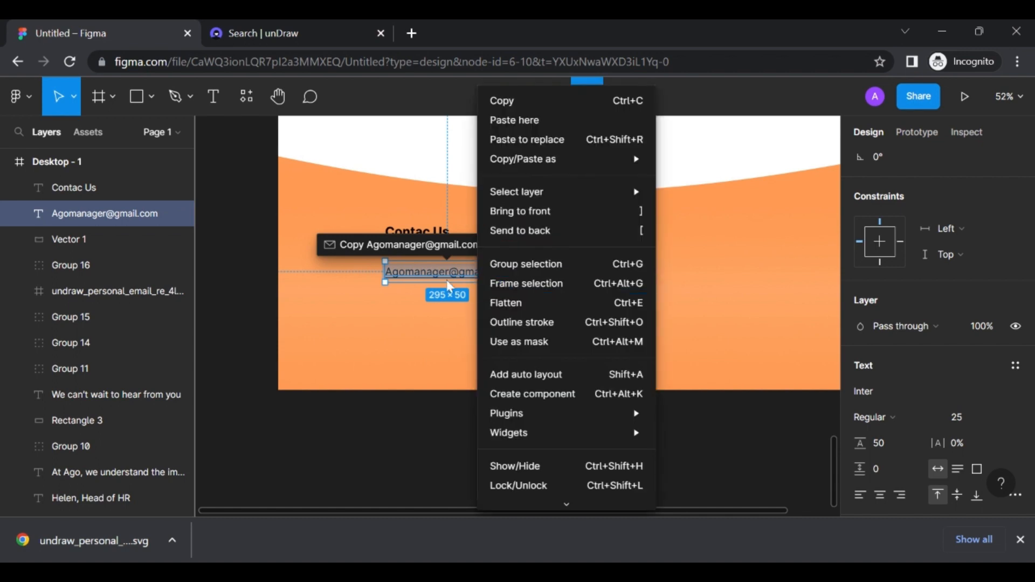
pyautogui.press('Escape')
pyautogui.press('Escape')
pyautogui.click(537, 283)
pyautogui.click(492, 277)
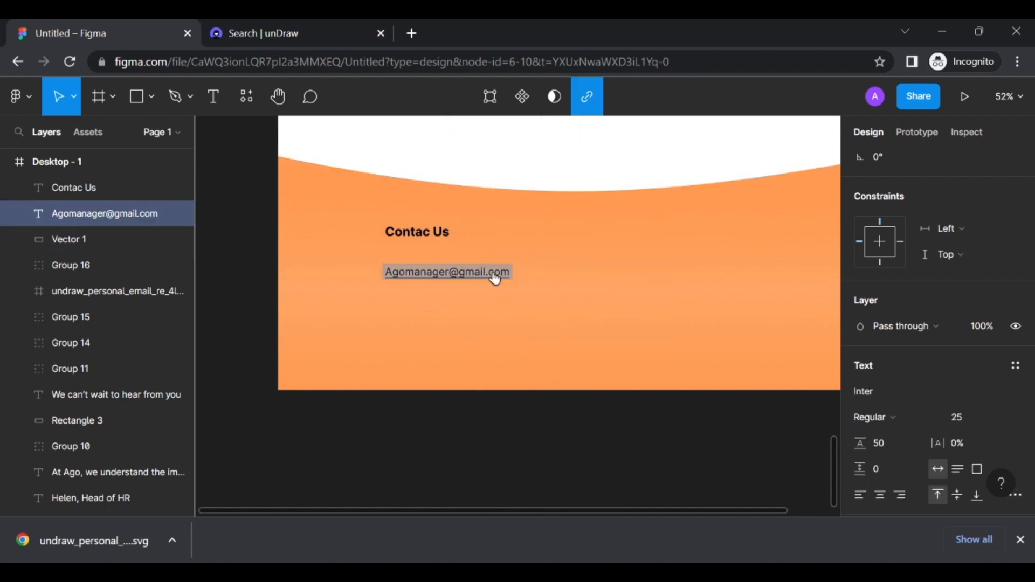
pyautogui.click(590, 110)
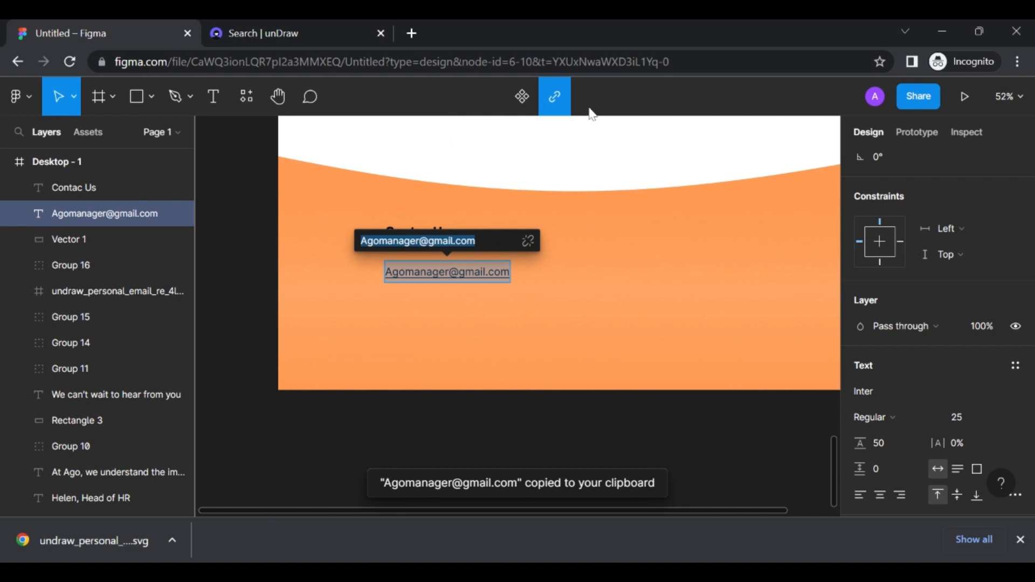
pyautogui.click(527, 241)
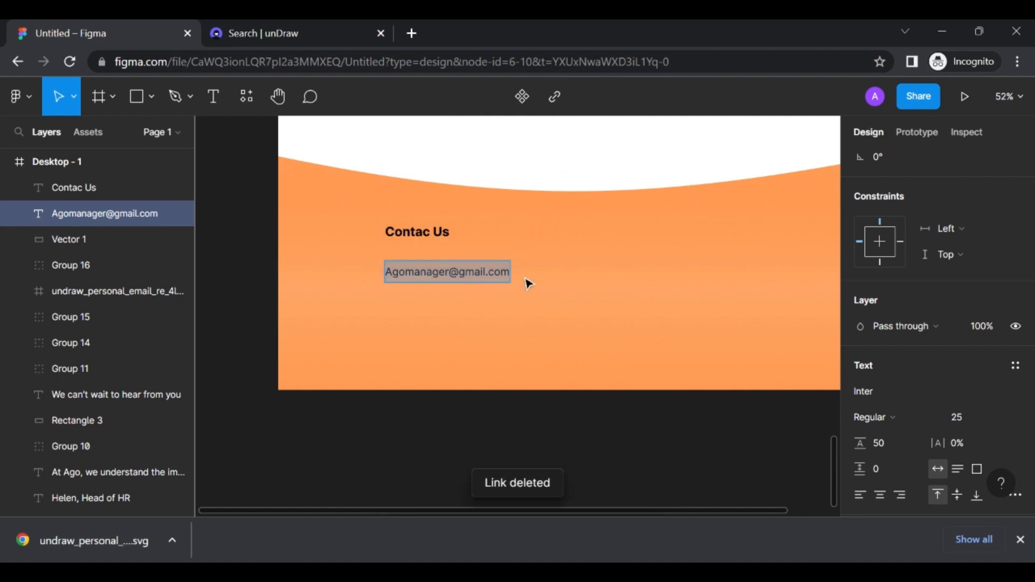
# Move the e-mail line closer to the heading and undo the re-added link
pyautogui.moveTo(448, 272); pyautogui.dragTo(457, 270)
pyautogui.doubleClick(457, 271)
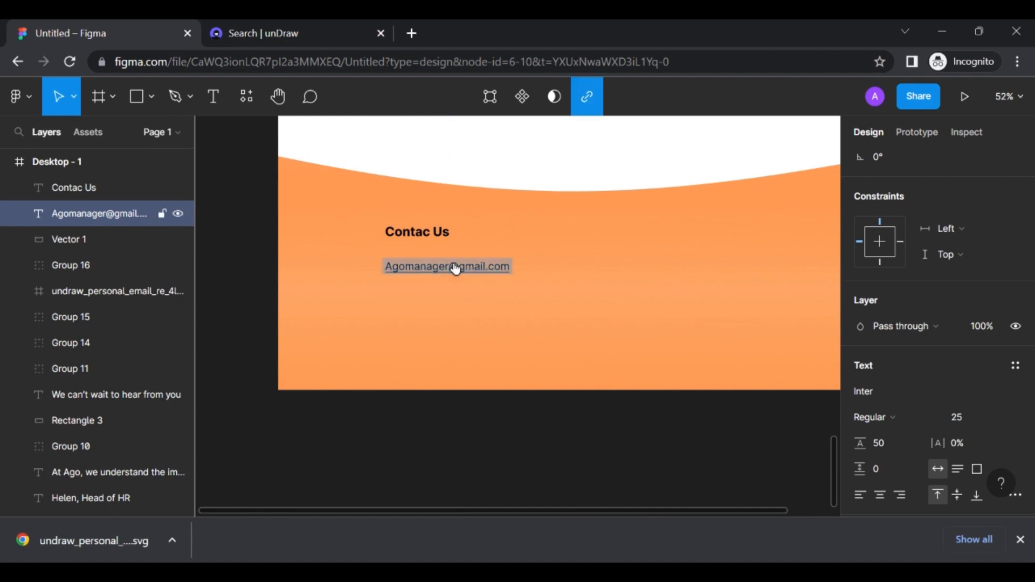
pyautogui.moveTo(455, 268); pyautogui.dragTo(455, 262)
pyautogui.hotkey('ctrl', 'z')
pyautogui.hotkey('ctrl', 'z')
pyautogui.hotkey('ctrl', 'z')
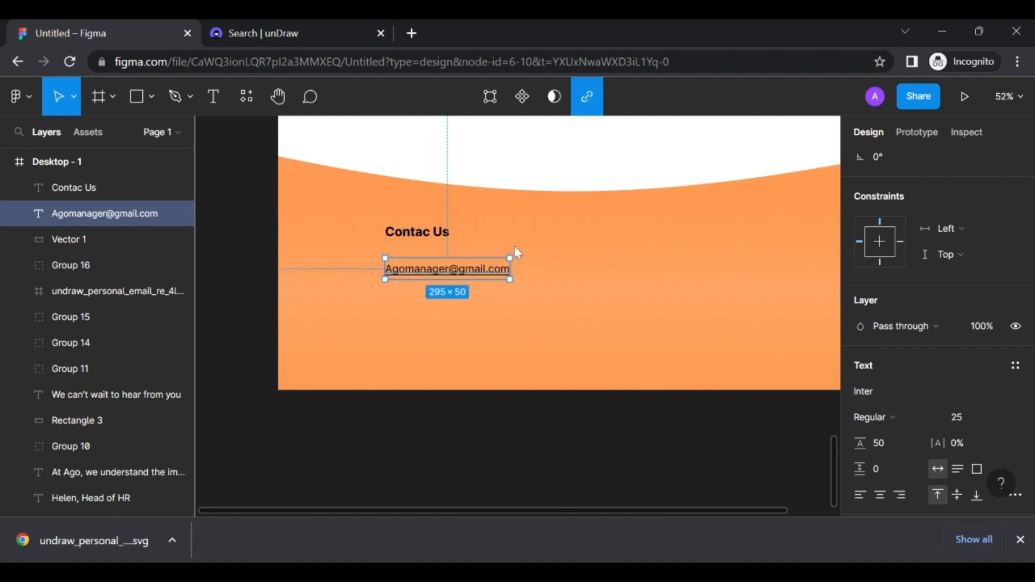
pyautogui.click(561, 269)
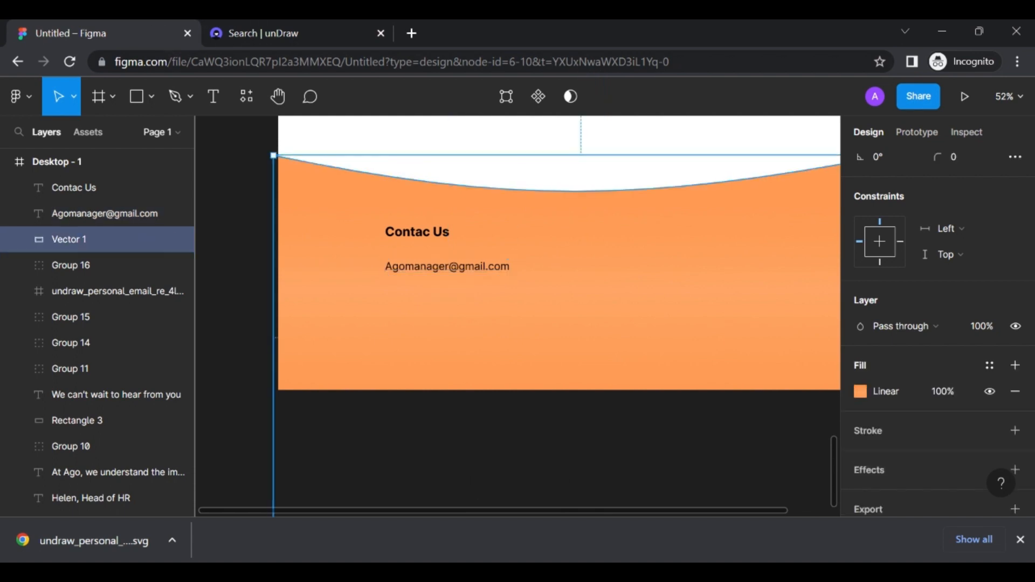
pyautogui.click(214, 97)
pyautogui.click(415, 297)
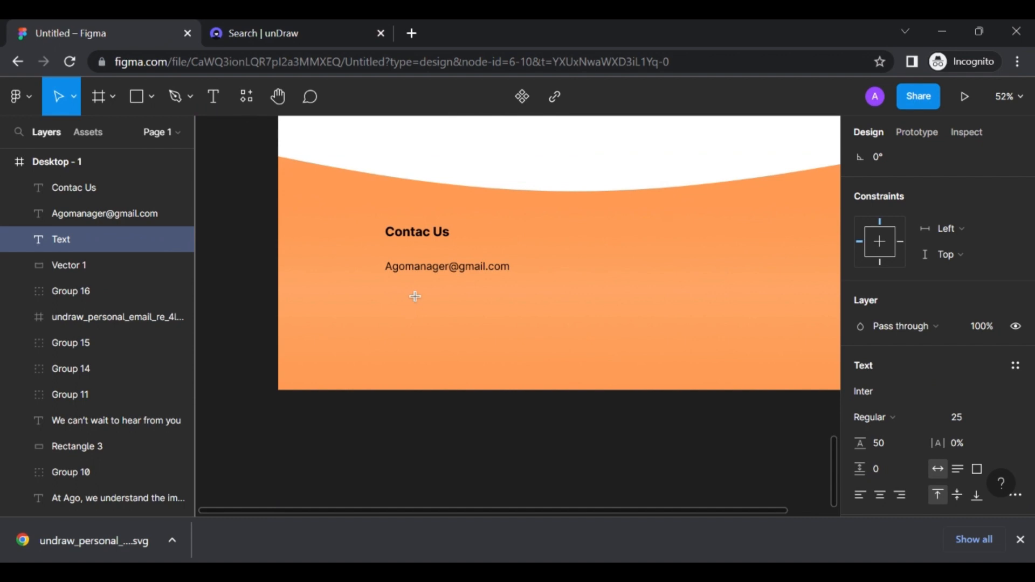
pyautogui.write('P.o')
pyautogui.press('BackSpace')
pyautogui.write('O.Box')
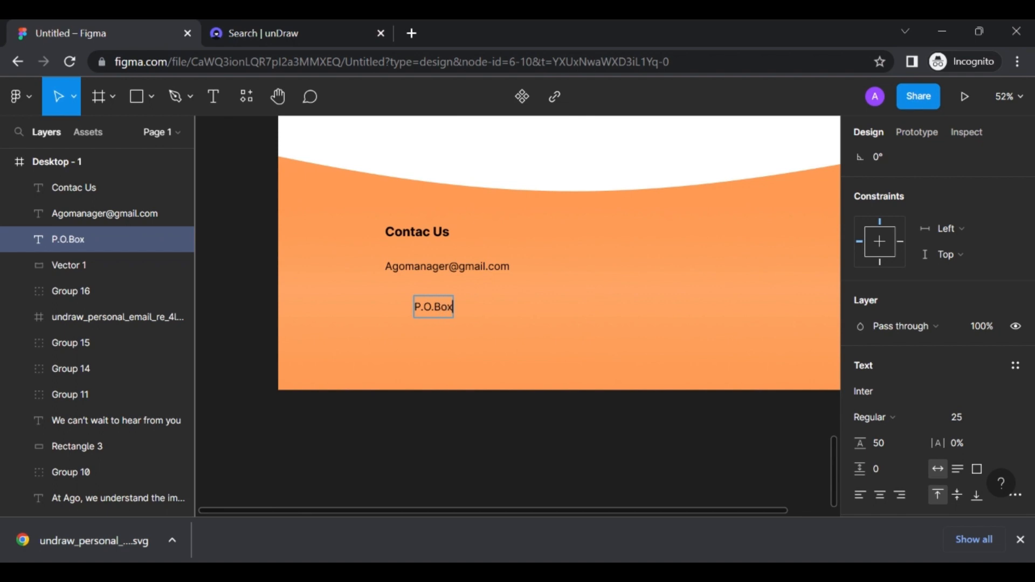
pyautogui.write(' 18928-3938')
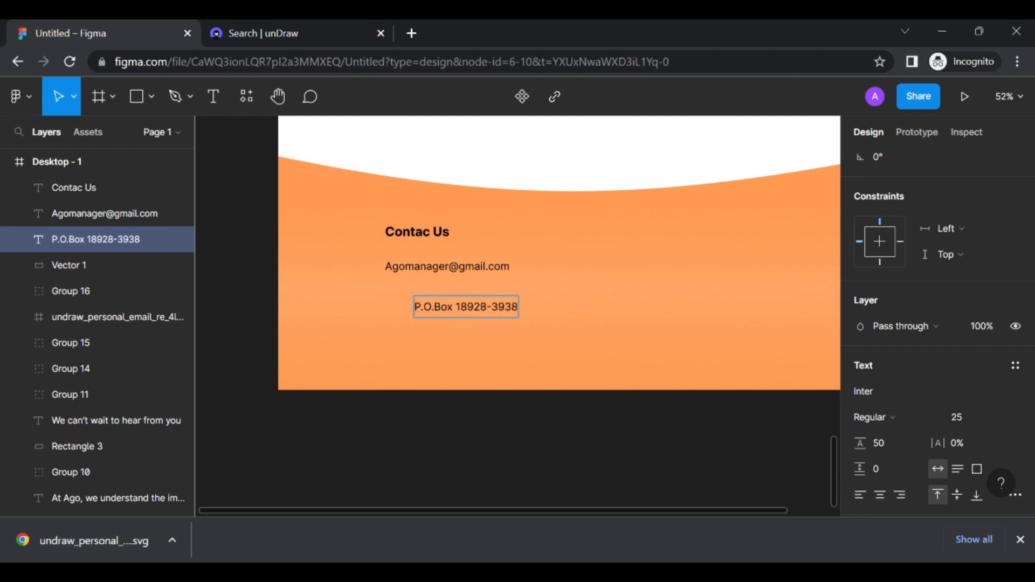
pyautogui.press('Escape')
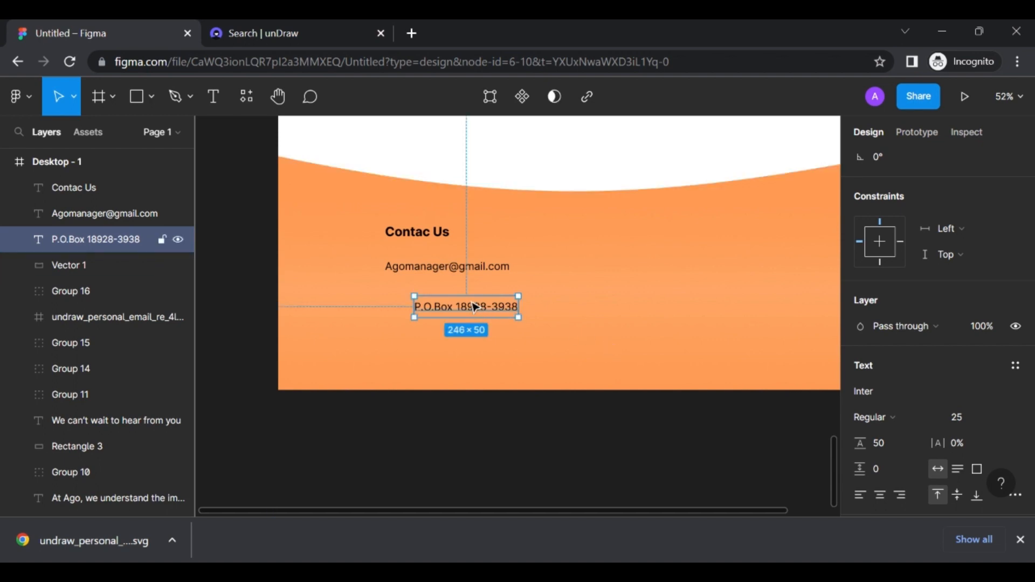
pyautogui.moveTo(472, 309); pyautogui.dragTo(442, 342)
# Duplicate it into a 'Berlin, Germany' line beneath, then select the heading and e-mail
pyautogui.hotkey('ctrl', 'd')
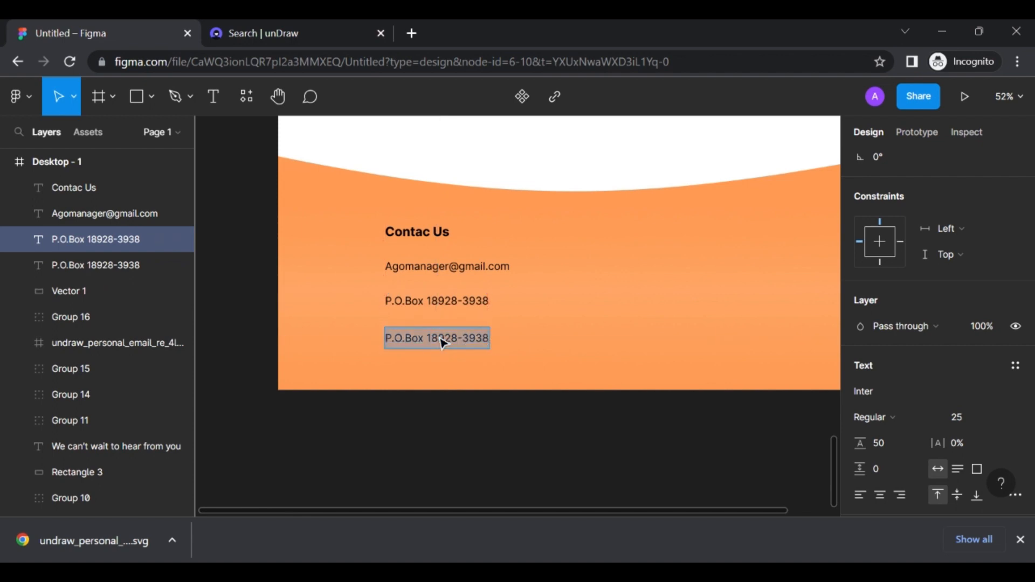
pyautogui.write('Berlin')
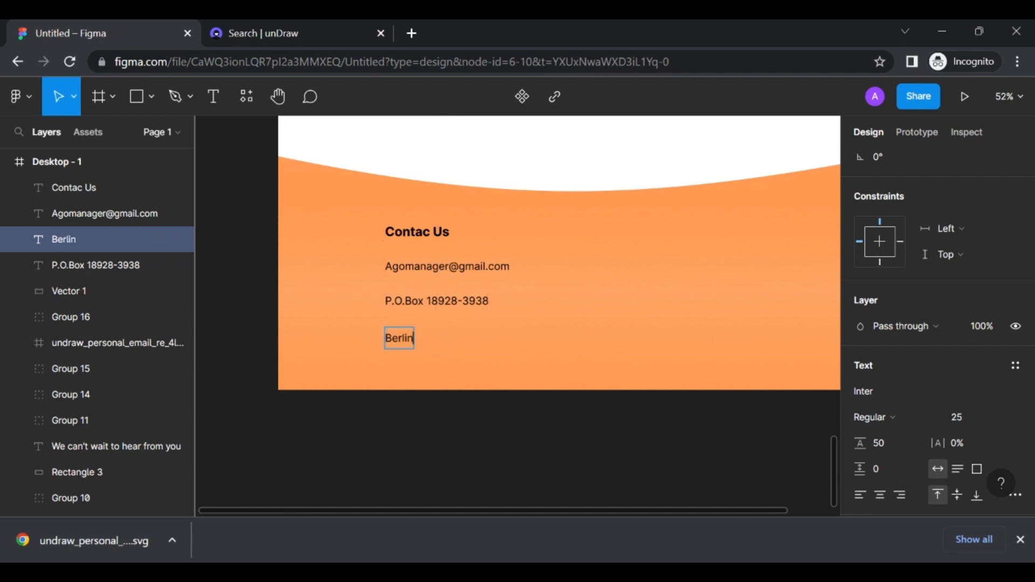
pyautogui.write(', Germany')
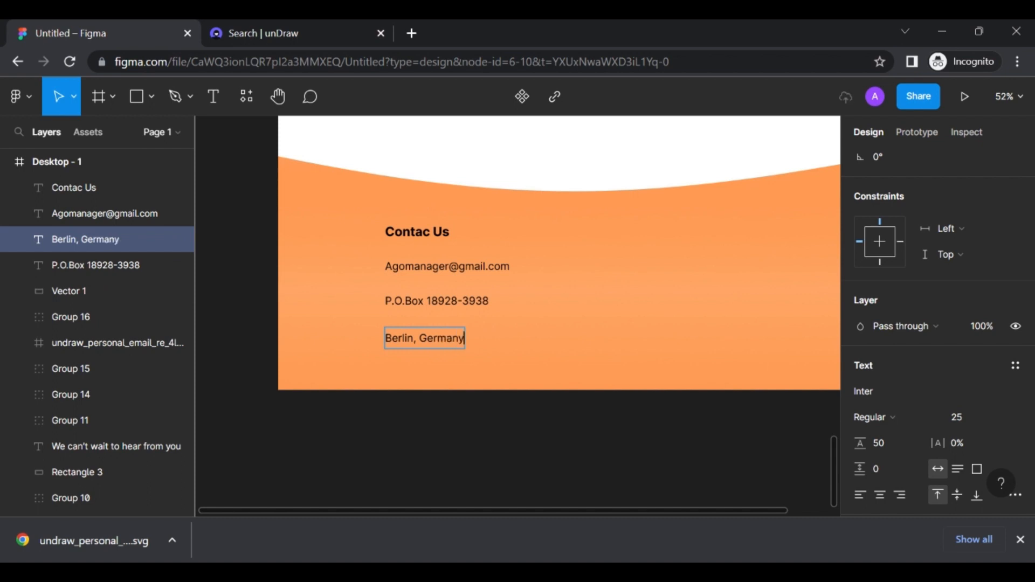
pyautogui.press('Escape')
pyautogui.click(513, 346)
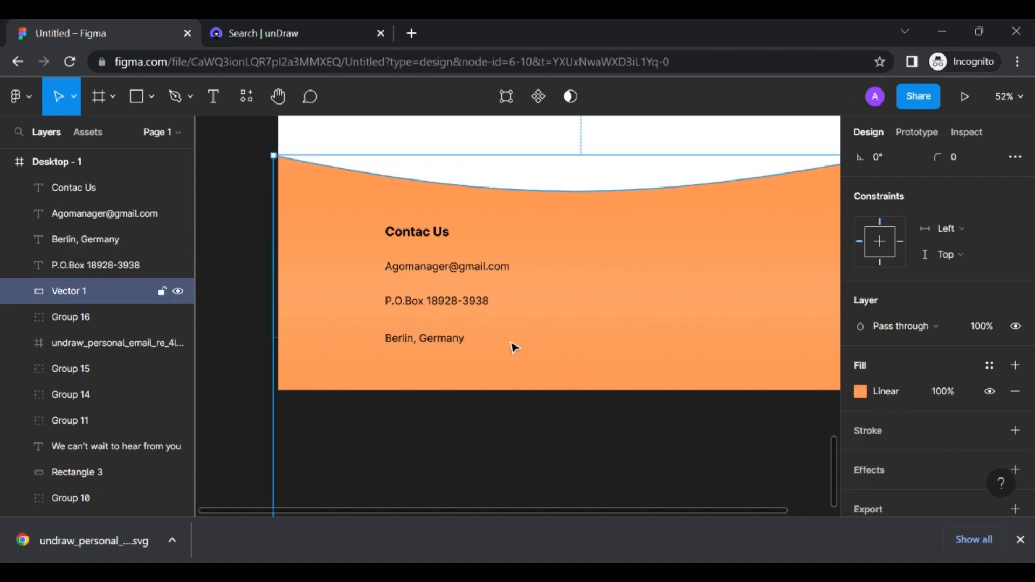
pyautogui.click(432, 235)
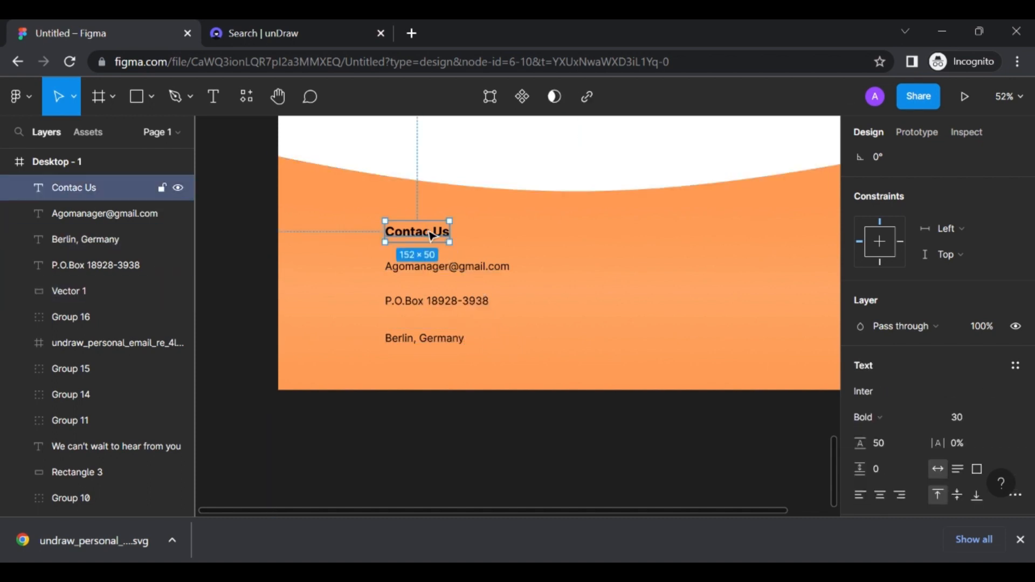
pyautogui.keyDown('shift'); pyautogui.click(474, 267); pyautogui.keyUp('shift')
# Even out the spacing of the P.O.Box line within the contact block
pyautogui.keyDown('shift'); pyautogui.click(461, 303); pyautogui.keyUp('shift')
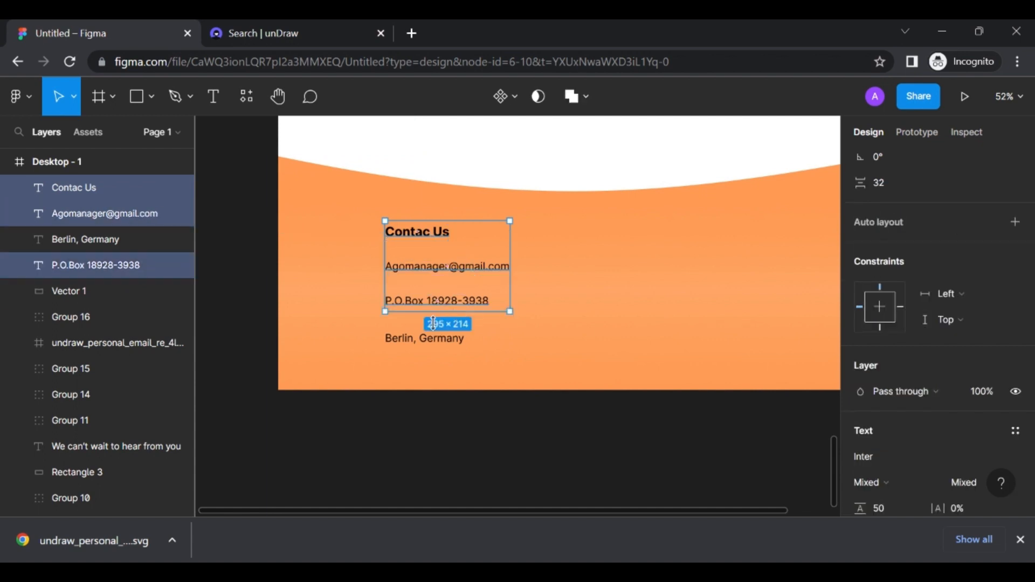
pyautogui.keyDown('shift'); pyautogui.click(423, 339); pyautogui.keyUp('shift')
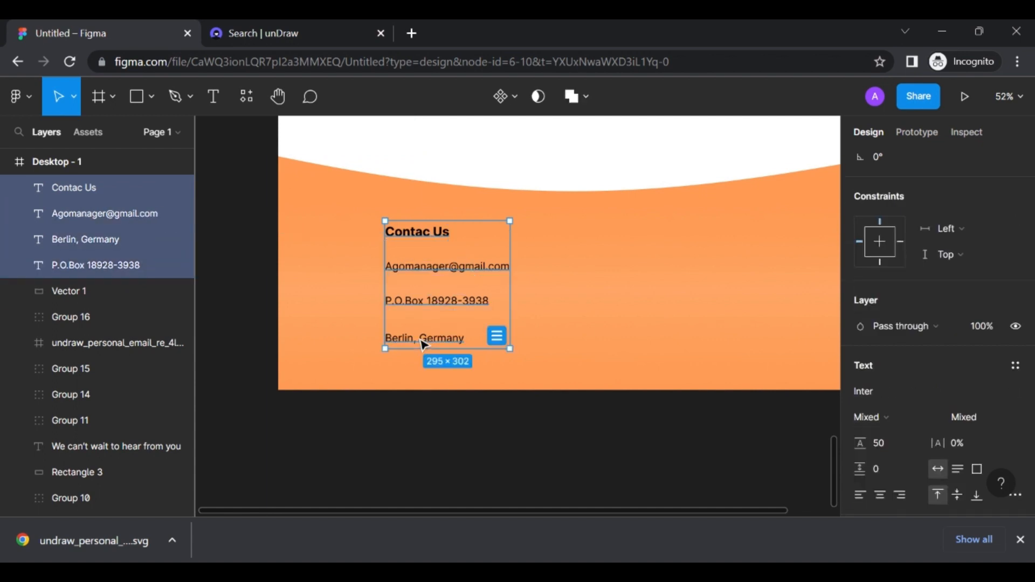
pyautogui.click(598, 298)
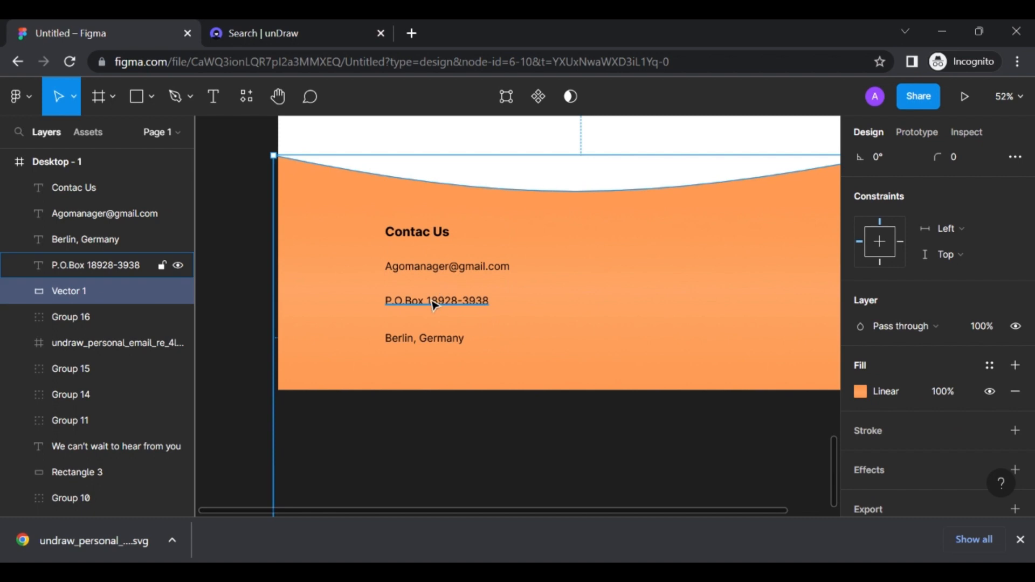
pyautogui.hotkey('ctrl', 'z')
pyautogui.moveTo(423, 305); pyautogui.dragTo(423, 307)
# Group the heading, e-mail, P.O.Box and Berlin, Germany lines into one block
pyautogui.click(423, 237)
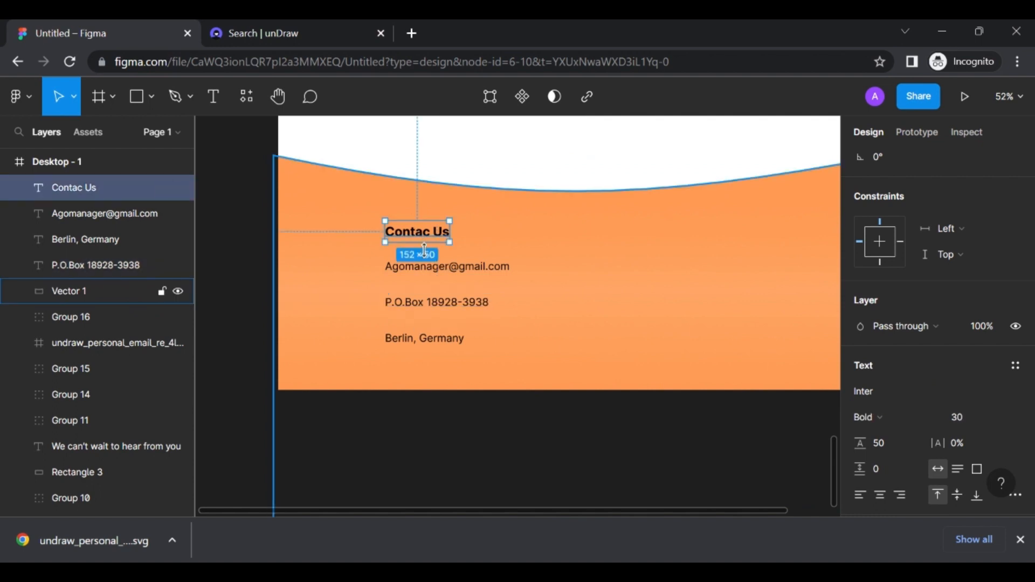
pyautogui.keyDown('shift'); pyautogui.click(431, 267); pyautogui.keyUp('shift')
pyautogui.keyDown('shift'); pyautogui.click(421, 302); pyautogui.keyUp('shift')
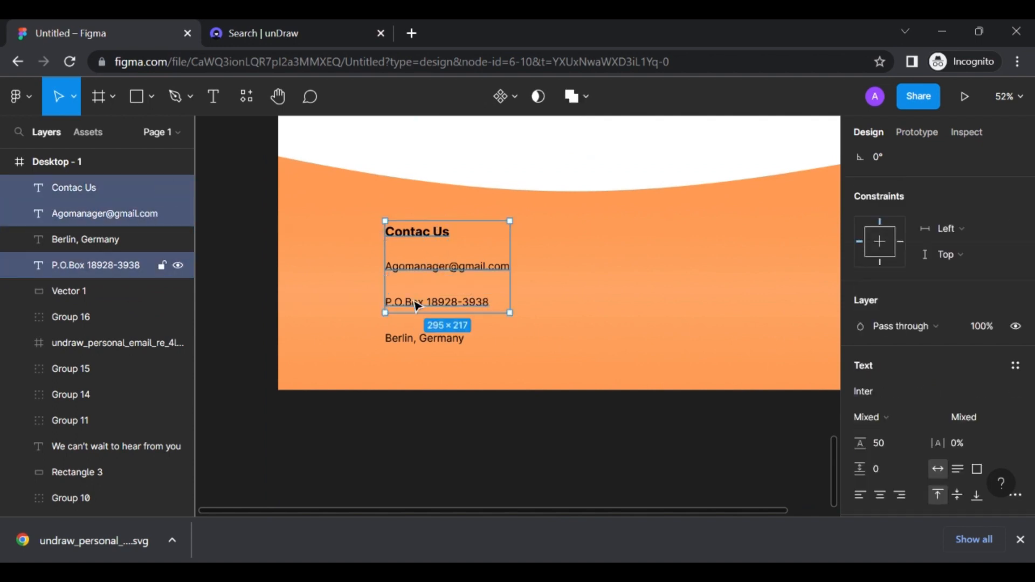
pyautogui.keyDown('shift'); pyautogui.click(408, 338); pyautogui.keyUp('shift')
pyautogui.hotkey('ctrl', 'g')
# Duplicate the contact block into second and third columns to the right
pyautogui.hscroll(4, 404, 334)
pyautogui.scroll(-1, 404, 334)
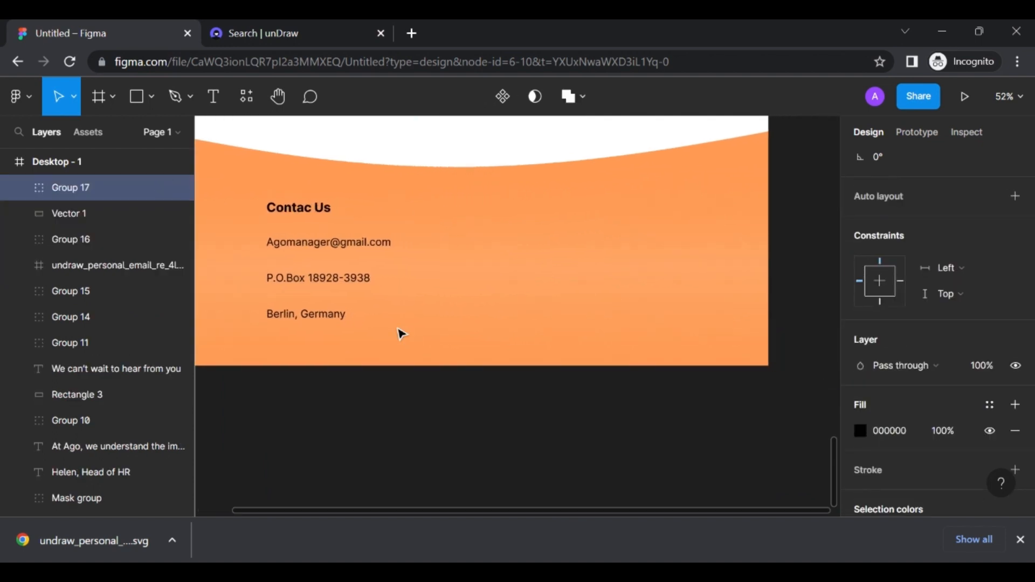
pyautogui.click(327, 264)
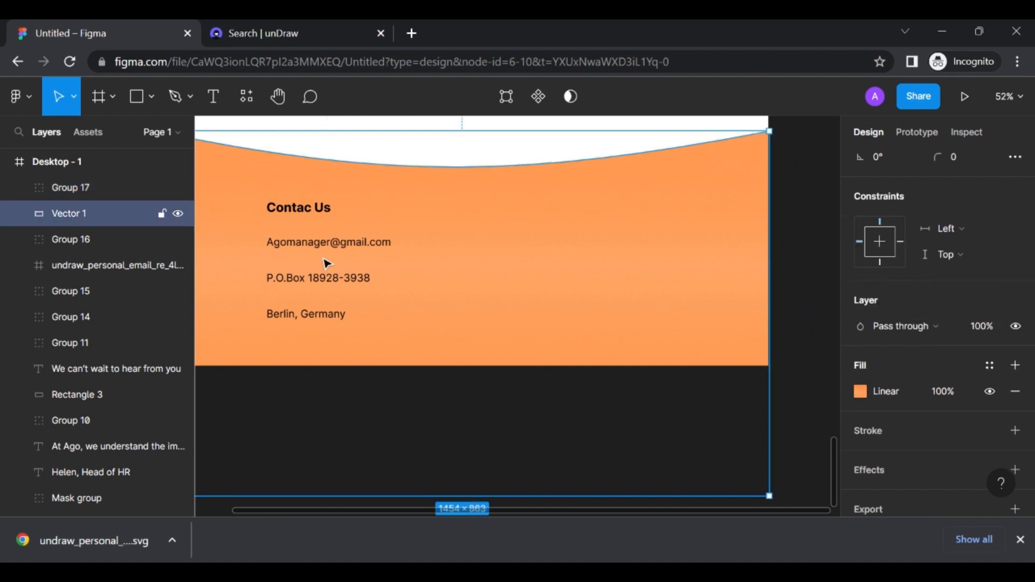
pyautogui.hotkey('ctrl', 'd')
pyautogui.hotkey('ctrl', 'z')
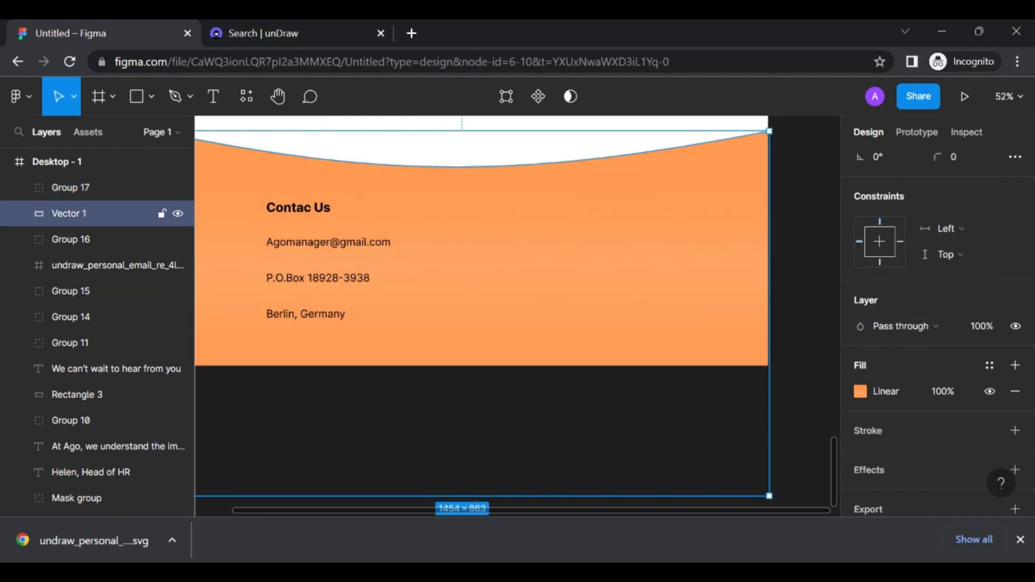
pyautogui.click(312, 244)
pyautogui.hotkey('ctrl', 'd')
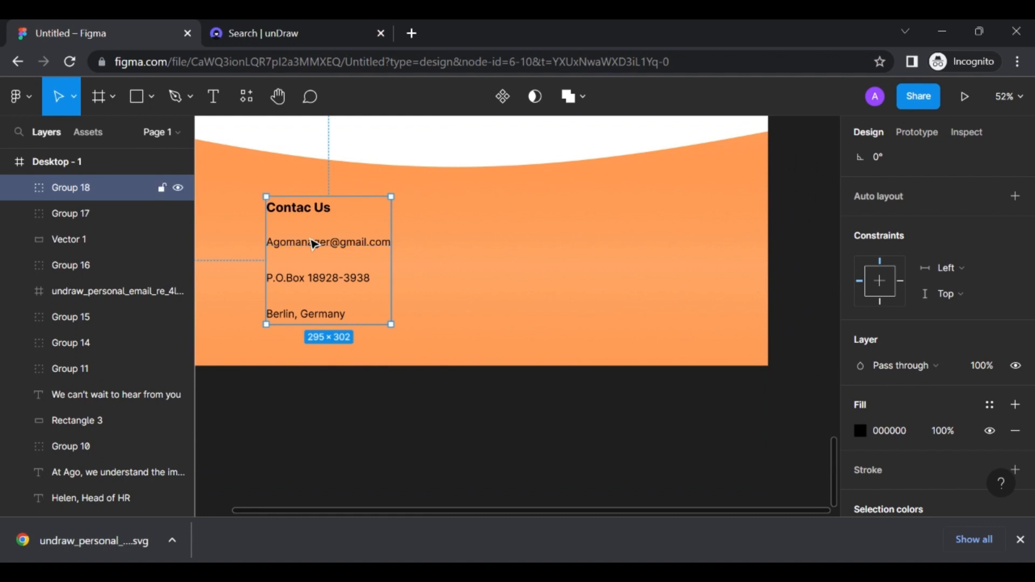
pyautogui.moveTo(312, 244); pyautogui.dragTo(638, 247)
pyautogui.hotkey('ctrl', 'd')
# Correct the first column's heading to 'Contact Us'
pyautogui.doubleClick(313, 216)
pyautogui.doubleClick(312, 215)
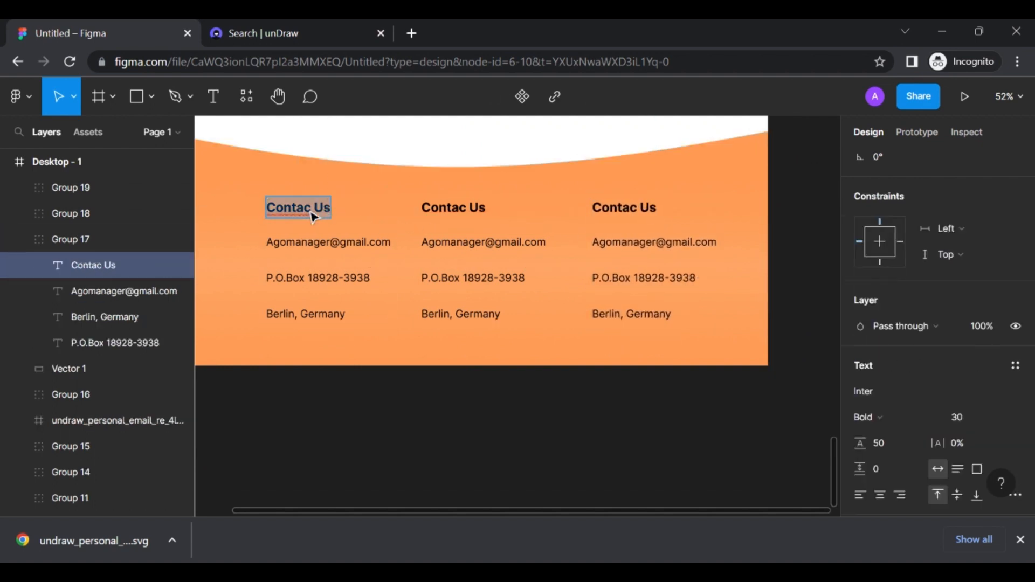
pyautogui.click(312, 215)
pyautogui.write('t')
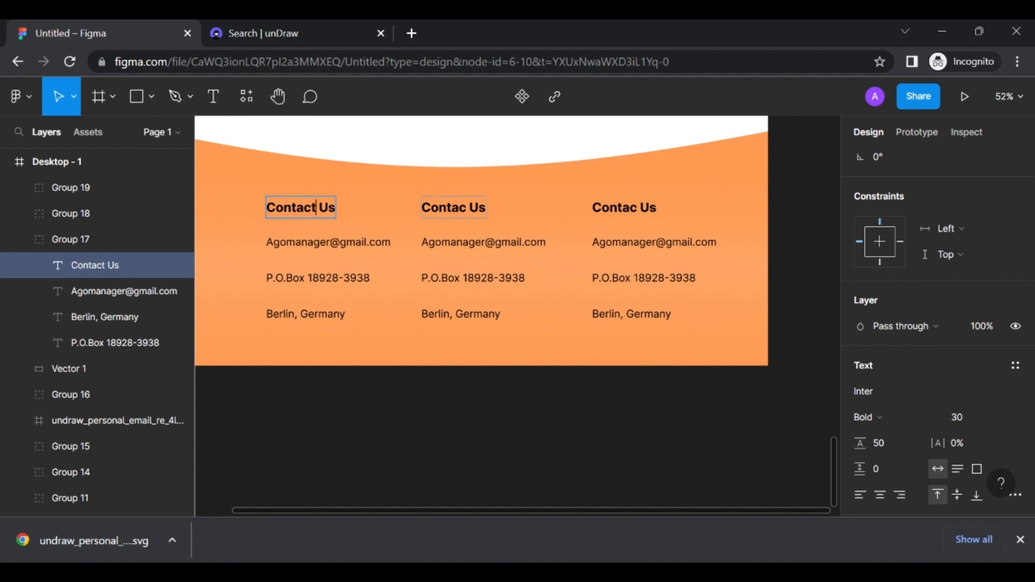
# Rename the middle column's heading to Links and its first two entries to Home and About
pyautogui.click(469, 208)
pyautogui.hotkey('ctrl', 'a')
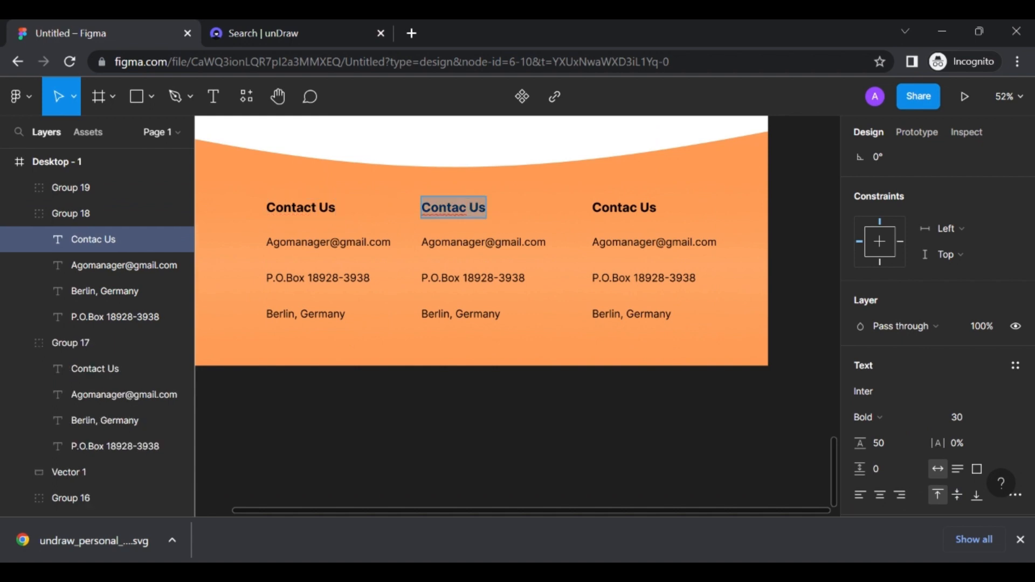
pyautogui.write('Links')
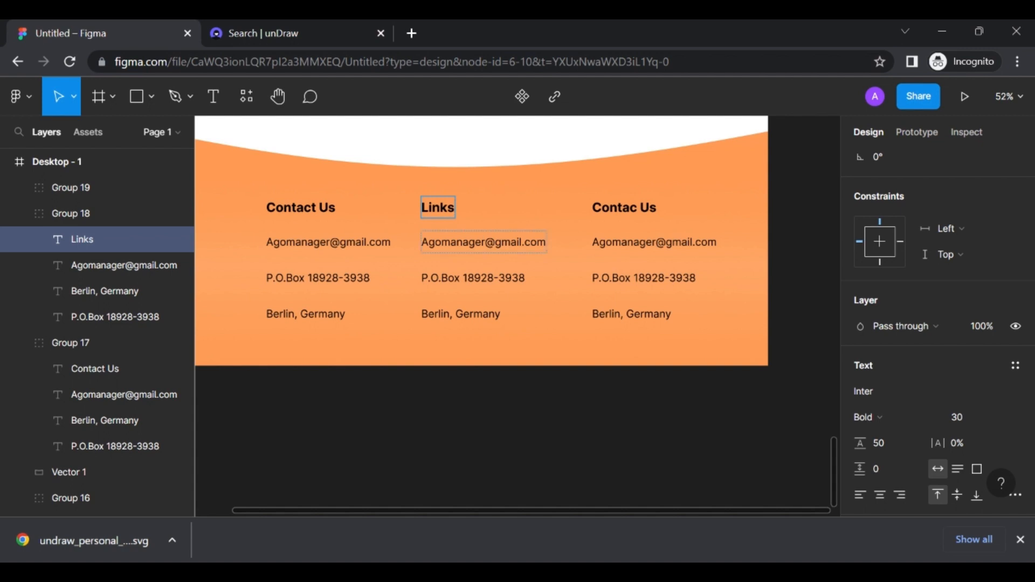
pyautogui.doubleClick(454, 242)
pyautogui.hotkey('ctrl', 'a')
pyautogui.write('Home')
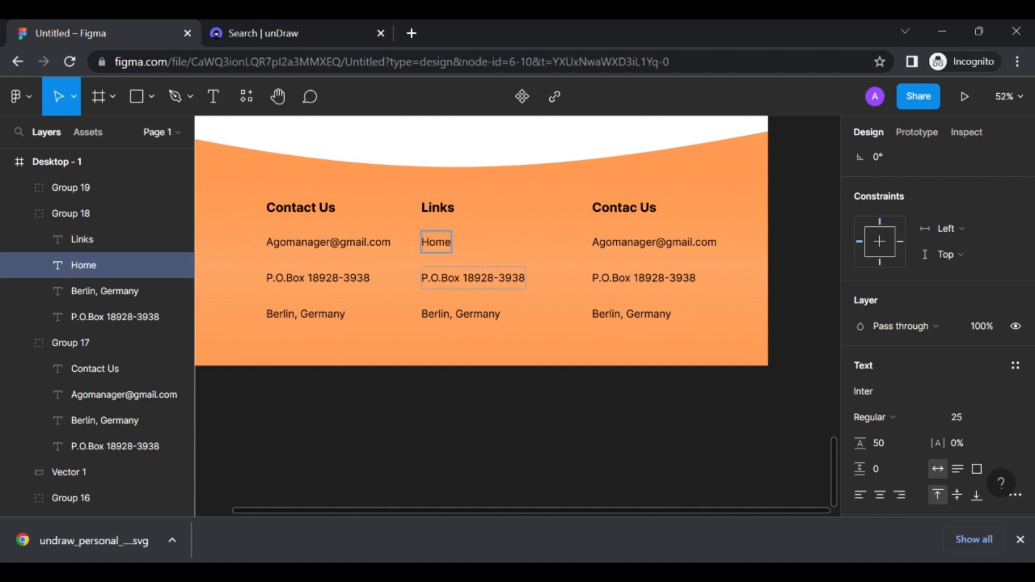
pyautogui.click(468, 277)
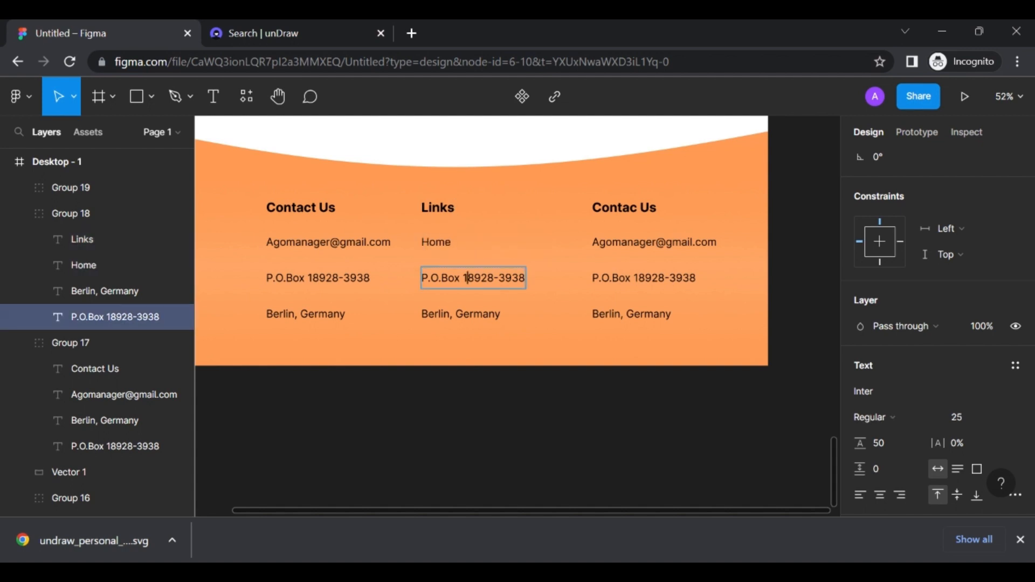
pyautogui.press('Return')
pyautogui.write('About')
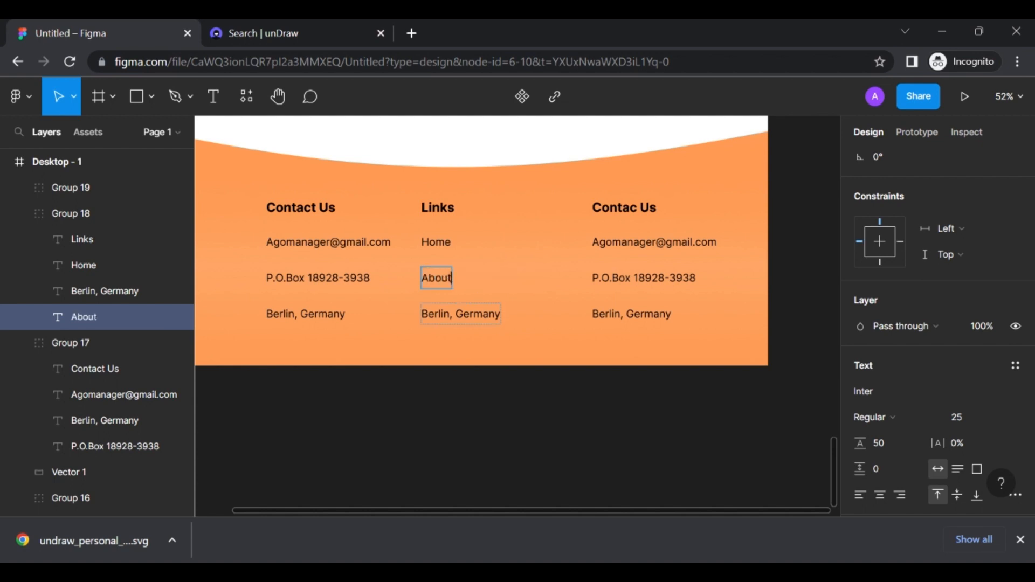
# Replace the middle column's Berlin, Germany line with 'Services'
pyautogui.click(473, 313)
pyautogui.hotkey('ctrl', 'a')
pyautogui.write('Co')
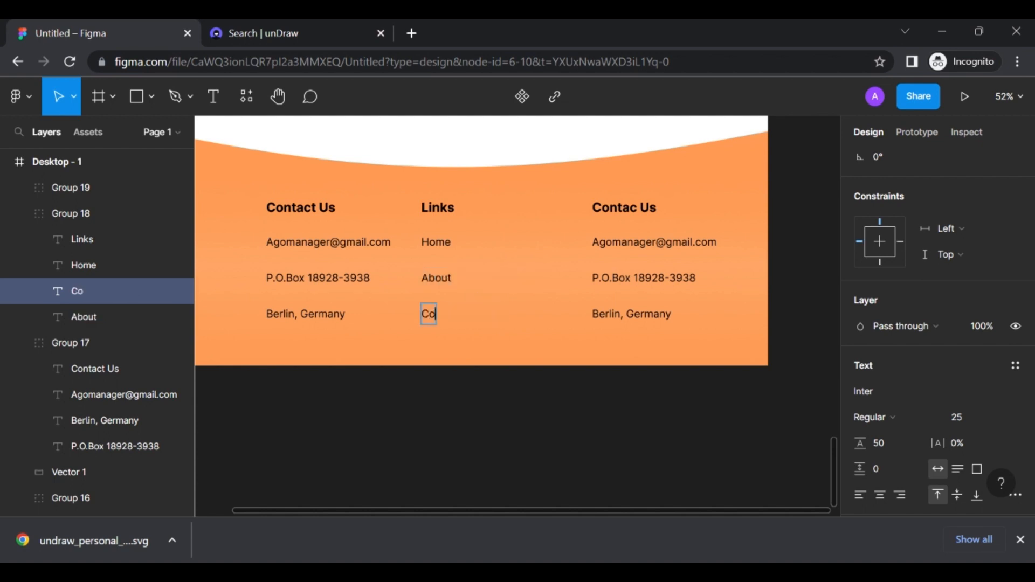
pyautogui.write('nta')
pyautogui.press('BackSpace')
pyautogui.press('BackSpace')
pyautogui.press('BackSpace')
pyautogui.press('BackSpace')
pyautogui.press('BackSpace')
pyautogui.write('Services')
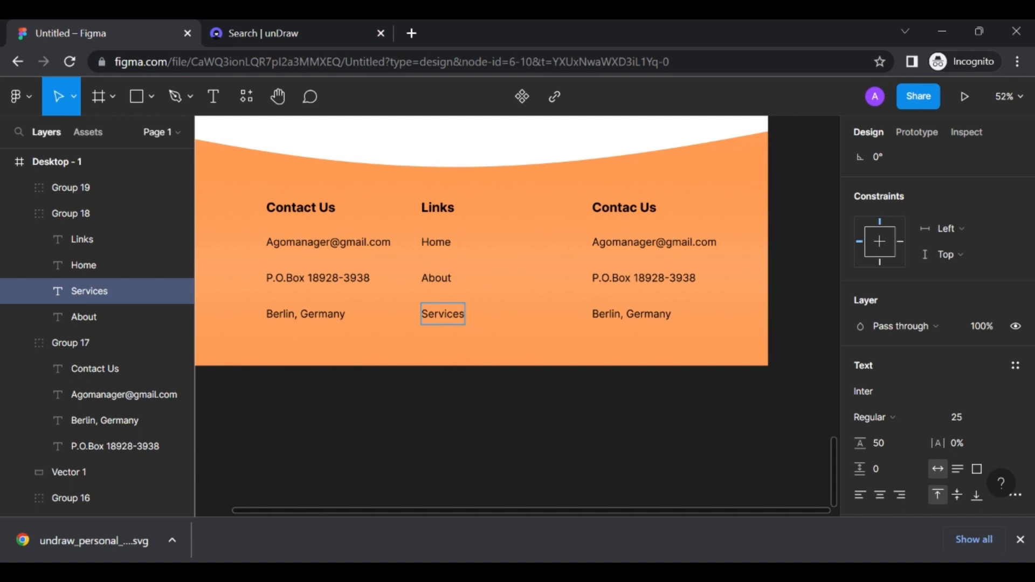
pyautogui.press('Escape')
# Shift the Links column right and the third column left to tighten the spacing
pyautogui.click(462, 233)
pyautogui.click(443, 226)
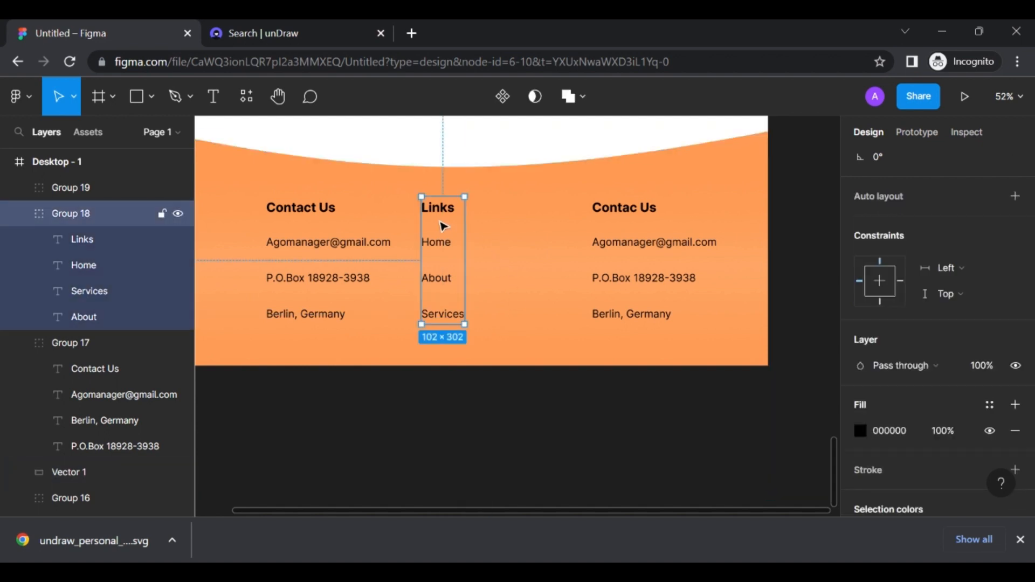
pyautogui.moveTo(445, 218); pyautogui.dragTo(463, 219)
pyautogui.click(631, 215)
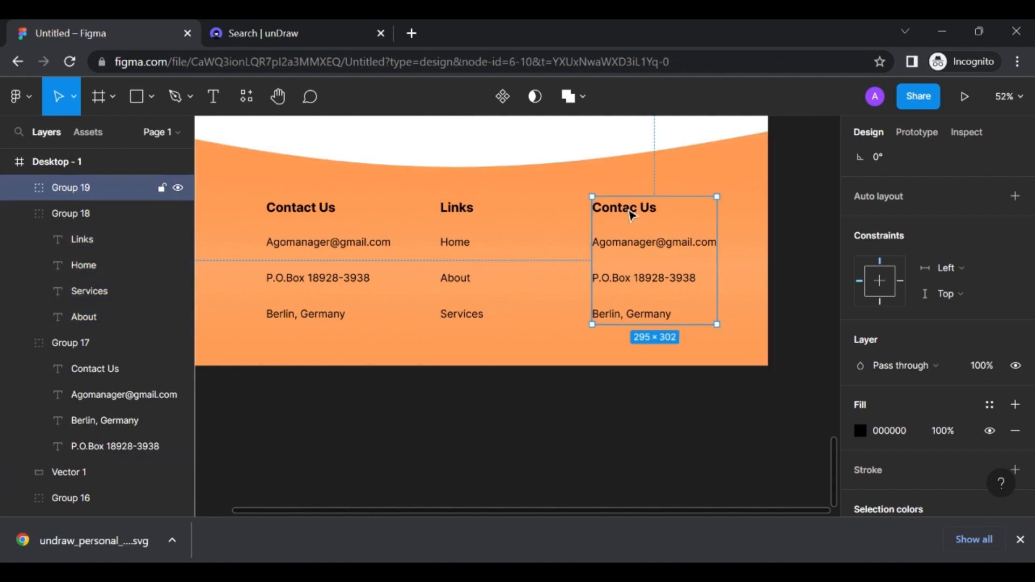
pyautogui.moveTo(631, 216); pyautogui.dragTo(585, 215)
pyautogui.hotkey('alt', 'Tab')
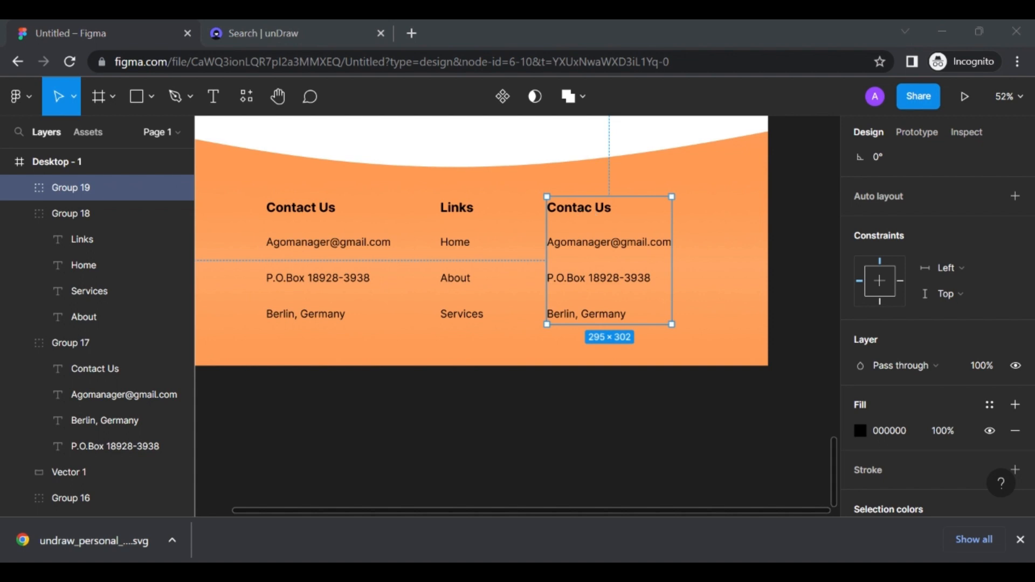
pyautogui.hotkey('alt', 'Tab')
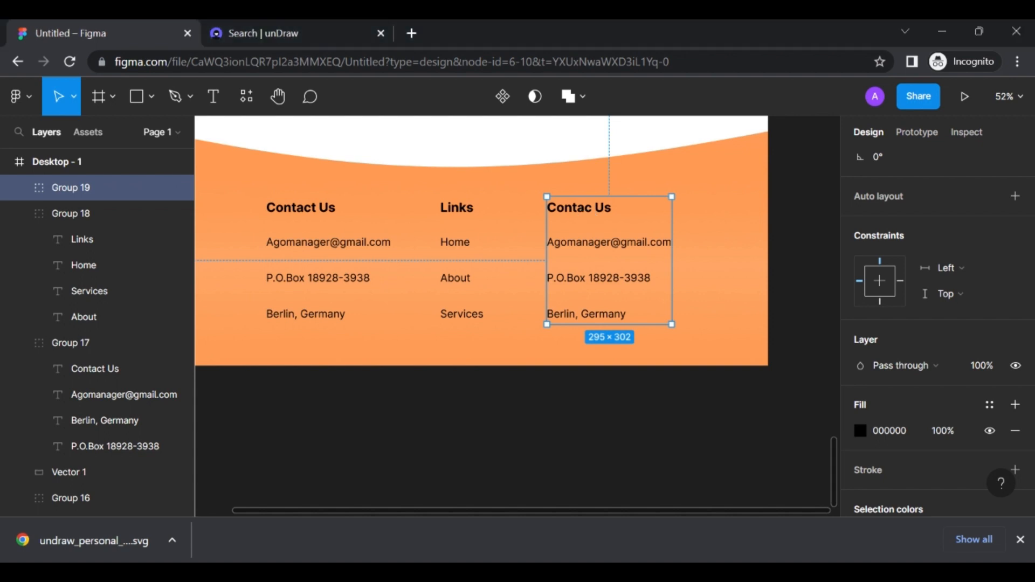
# Rename the third column's heading to 'Updates'
pyautogui.doubleClick(577, 212)
pyautogui.doubleClick(579, 215)
pyautogui.click(572, 209)
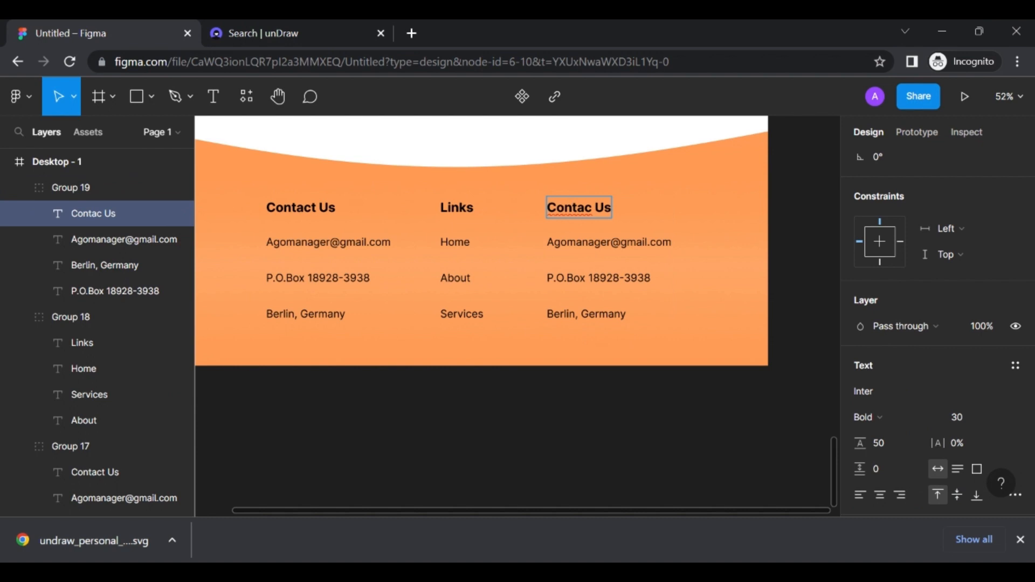
pyautogui.hotkey('ctrl', 'a')
pyautogui.write('Updates')
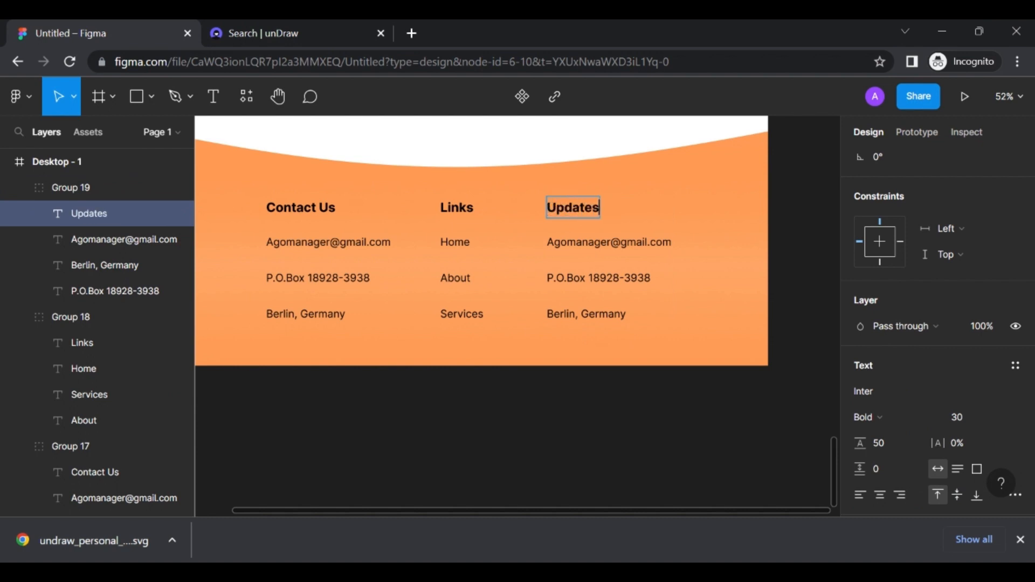
pyautogui.hotkey('alt', 'Tab')
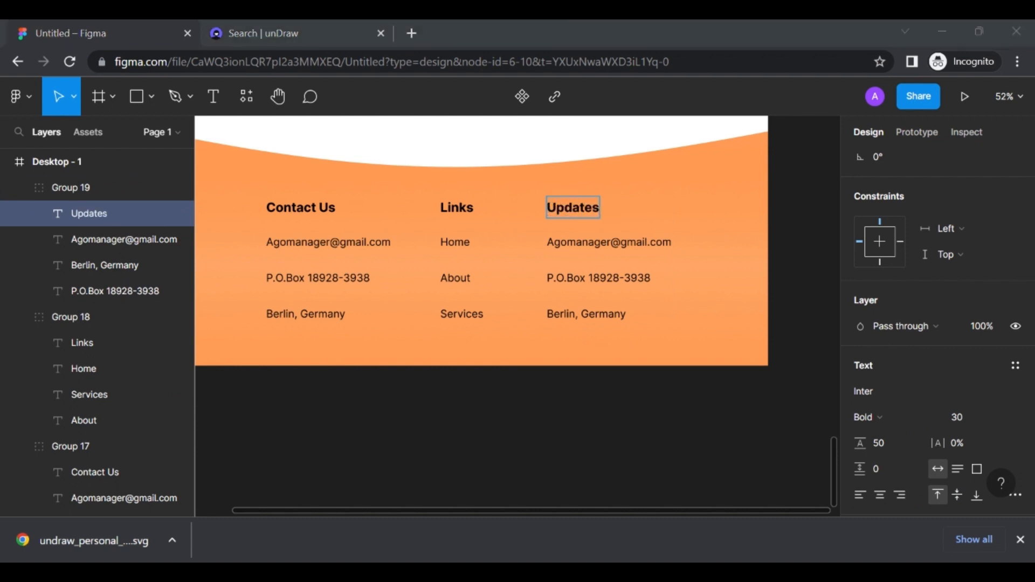
pyautogui.hotkey('alt', 'Tab')
# Replace the Updates column's e-mail and P.O.Box lines with Launches and Schedules
pyautogui.doubleClick(601, 243)
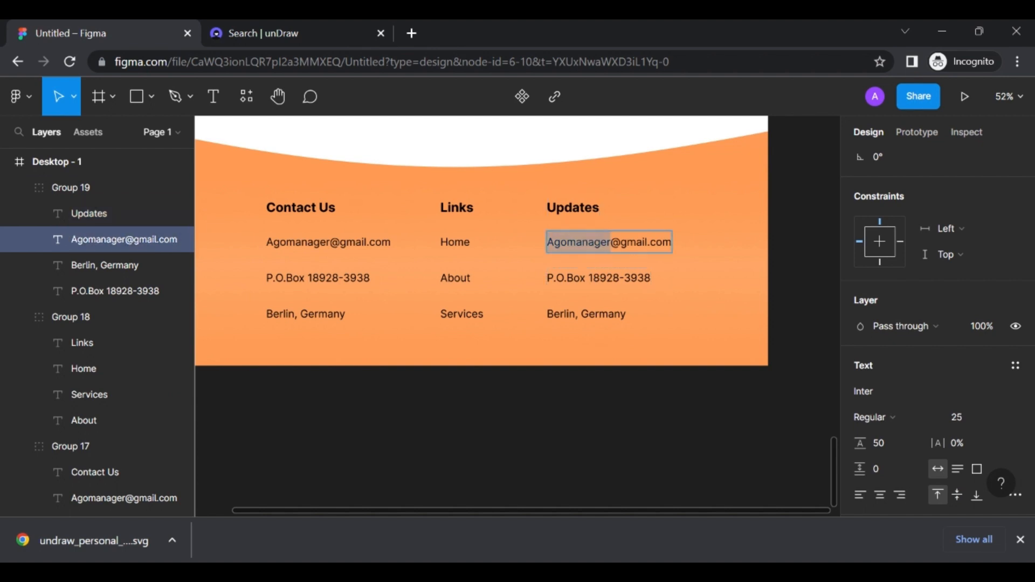
pyautogui.hotkey('ctrl', 'a')
pyautogui.write('Launches')
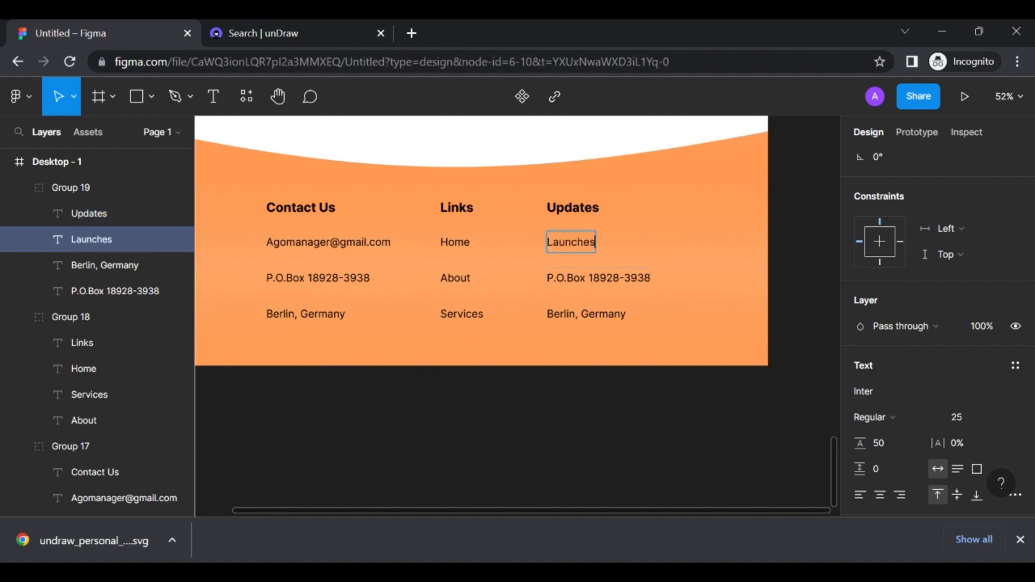
pyautogui.press('Escape')
pyautogui.doubleClick(602, 277)
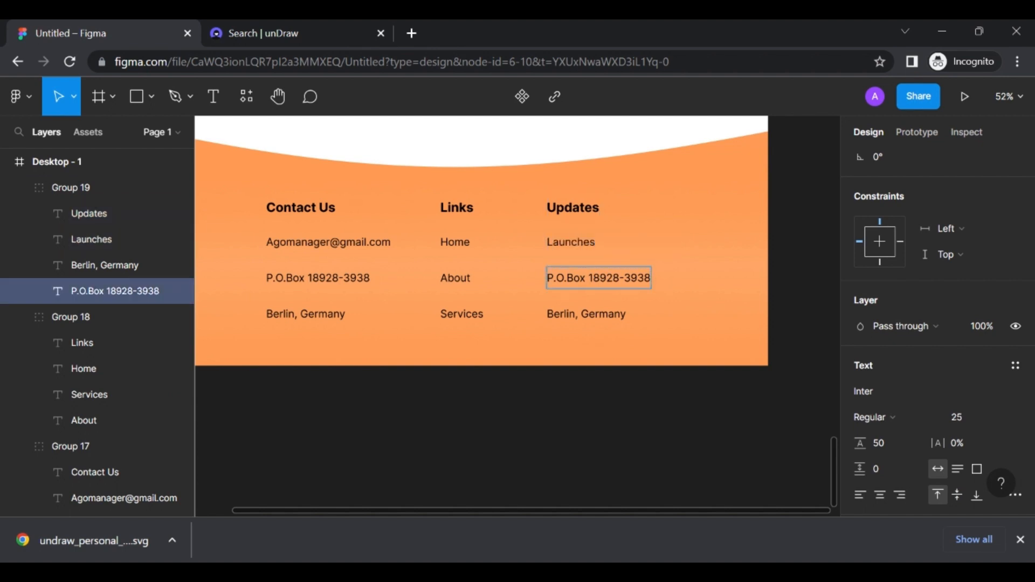
pyautogui.hotkey('ctrl', 'a')
pyautogui.write('Scehd')
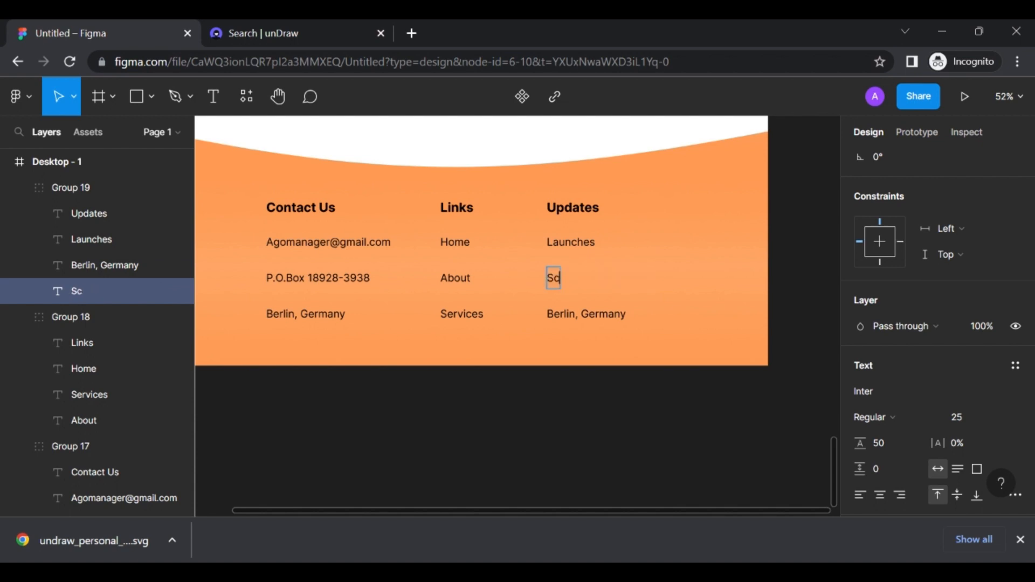
pyautogui.press('BackSpace')
pyautogui.press('BackSpace')
pyautogui.press('BackSpace')
pyautogui.write('heduls')
pyautogui.write('s')
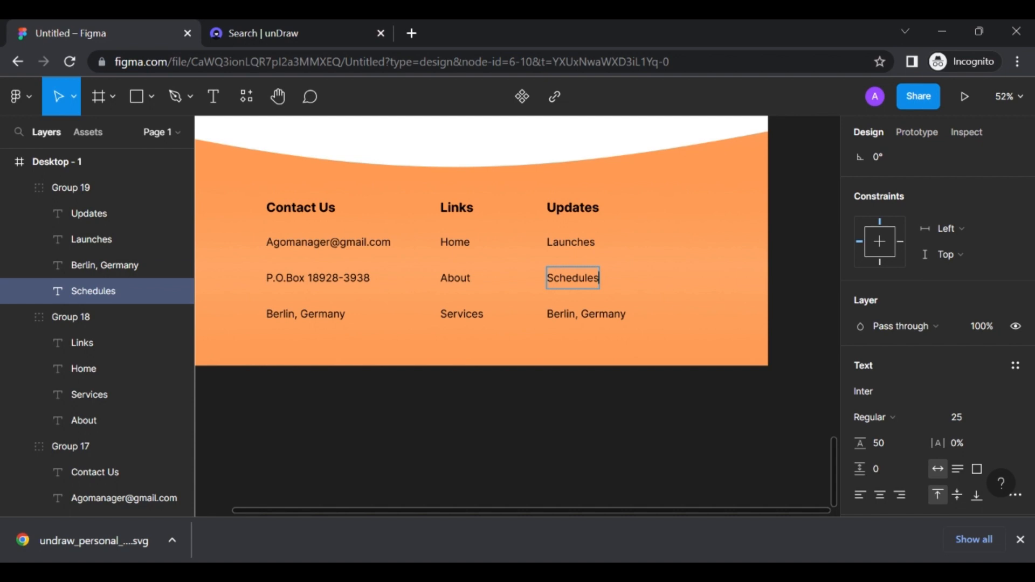
pyautogui.click(598, 314)
# Change the Updates column's Berlin, Germany line to 'Announcements'
pyautogui.hotkey('ctrl', 'a')
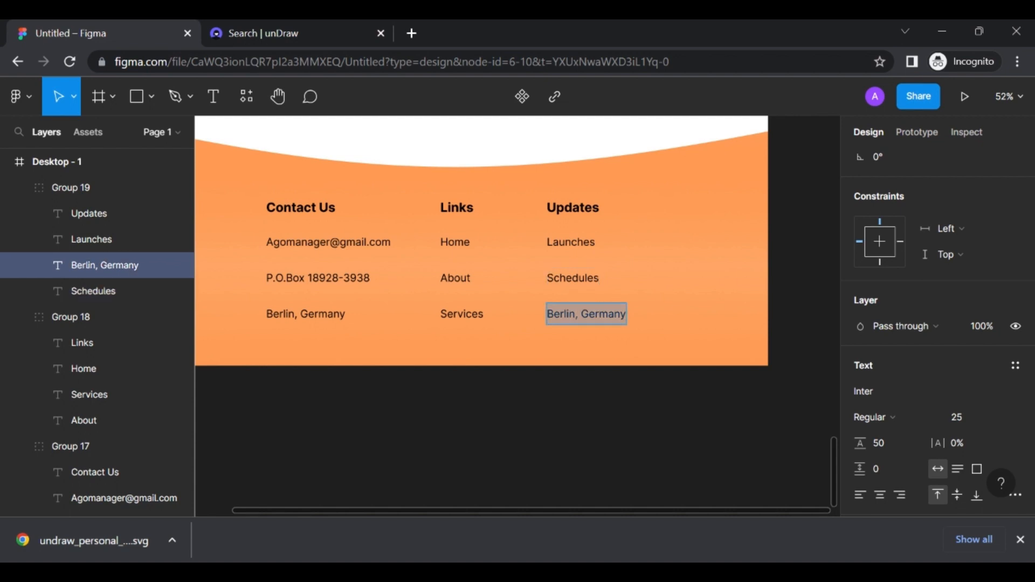
pyautogui.write('Announcements')
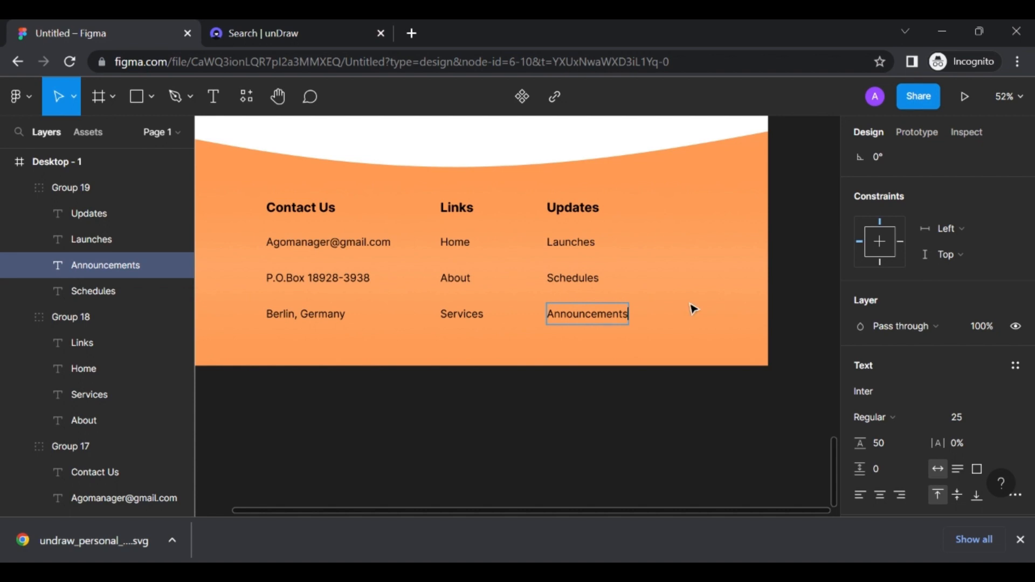
pyautogui.press('Escape')
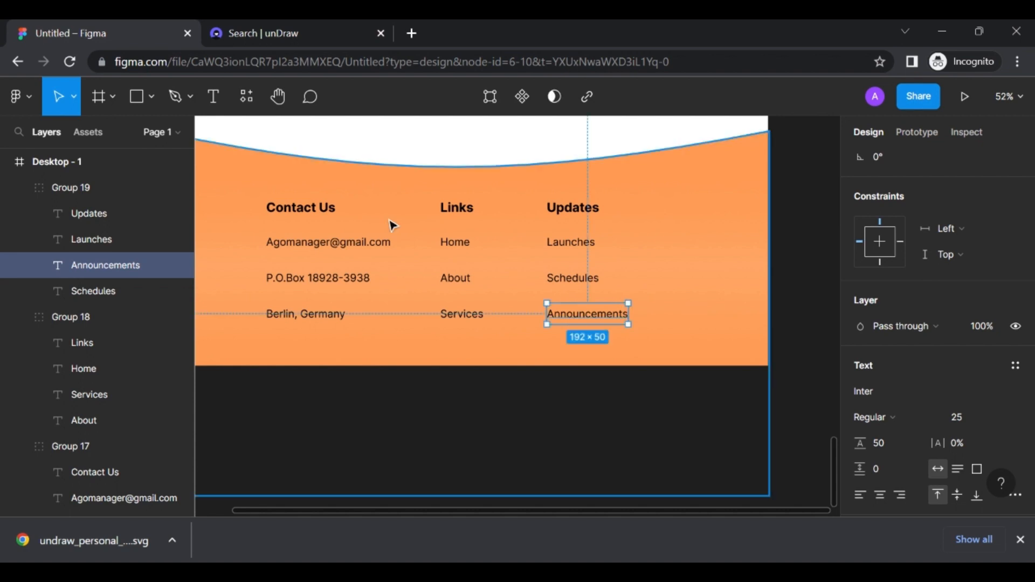
pyautogui.click(388, 224)
pyautogui.click(310, 235)
pyautogui.keyDown('shift'); pyautogui.click(409, 231); pyautogui.keyUp('shift')
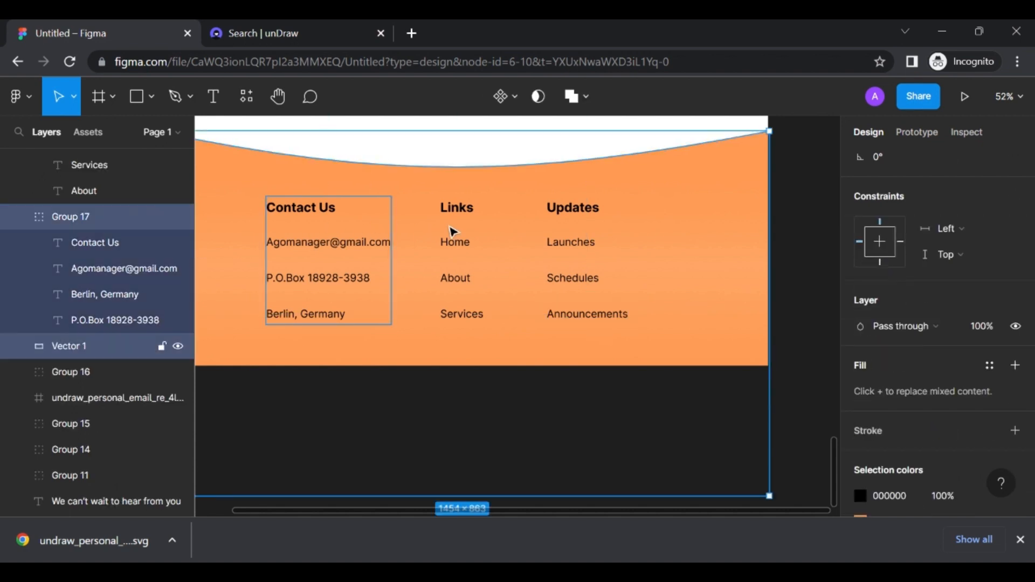
pyautogui.click(686, 205)
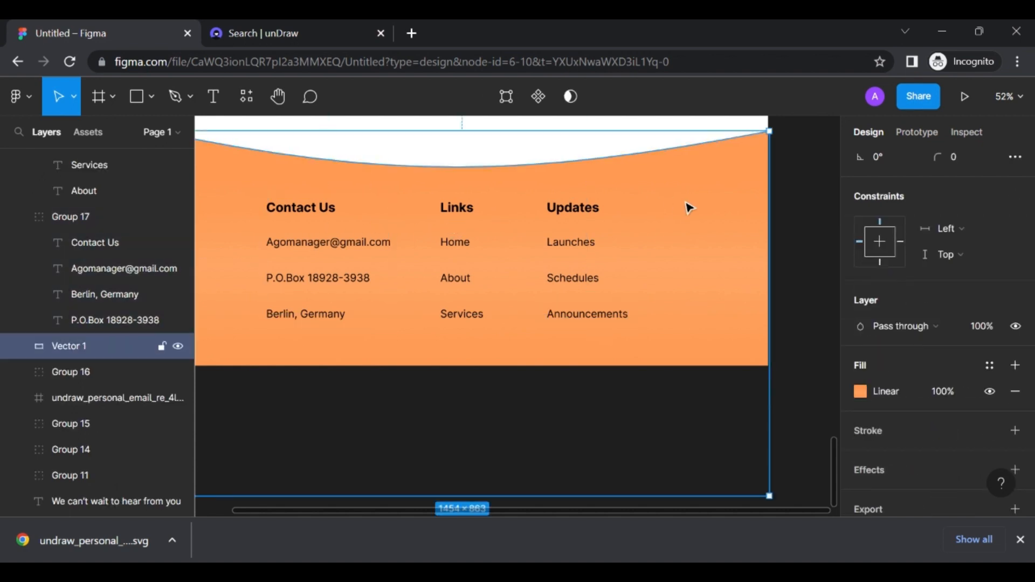
pyautogui.click(785, 208)
# Group the Contact Us, Links and Updates columns and shift the group right to centre it
pyautogui.click(554, 224)
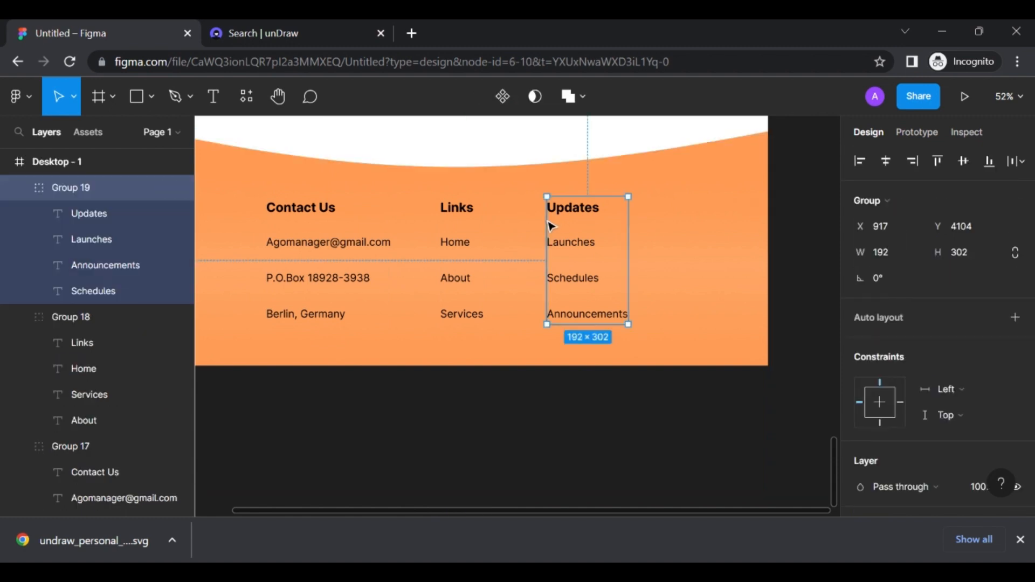
pyautogui.keyDown('shift'); pyautogui.click(467, 224); pyautogui.keyUp('shift')
pyautogui.keyDown('shift'); pyautogui.click(319, 248); pyautogui.keyUp('shift')
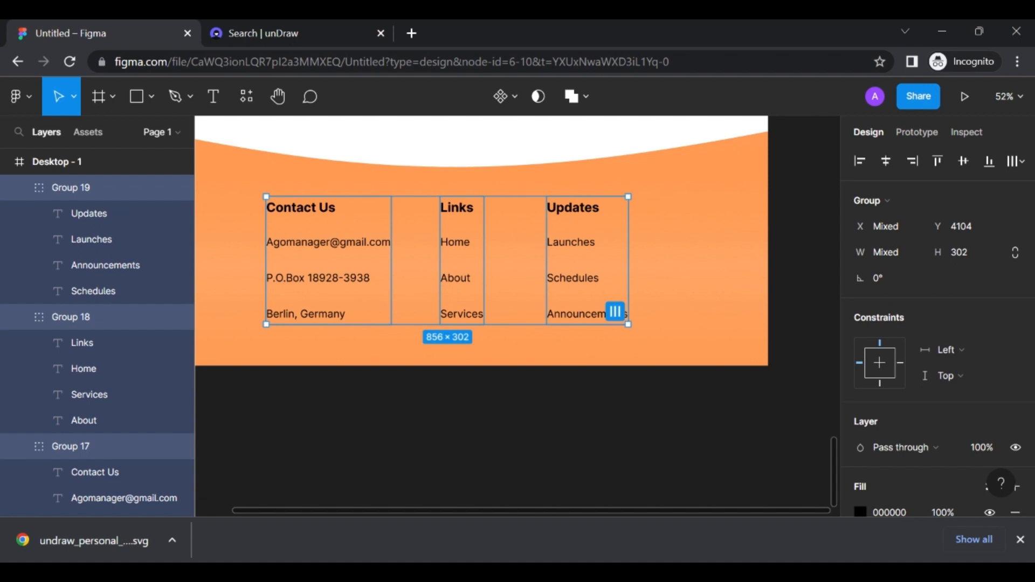
pyautogui.hotkey('ctrl', 'g')
pyautogui.hscroll(-3, 448, 254)
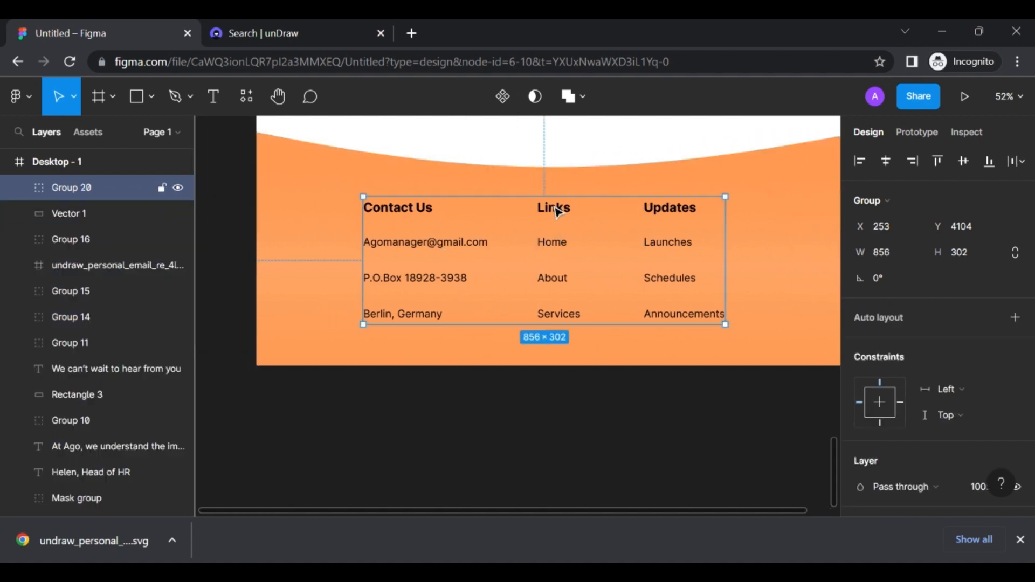
pyautogui.moveTo(557, 211); pyautogui.dragTo(581, 214)
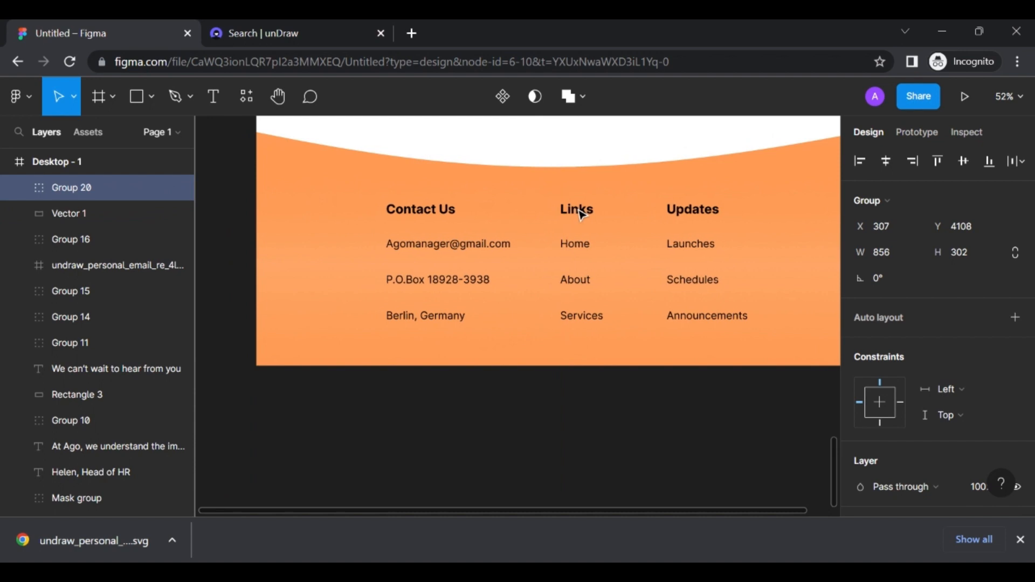
pyautogui.scroll(-5, 581, 214)
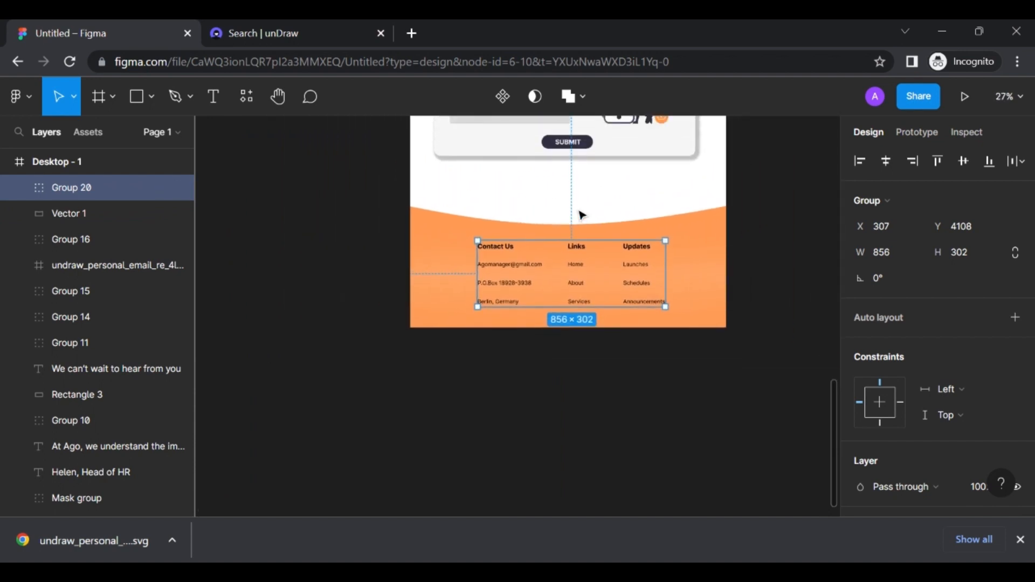
pyautogui.rightClick(762, 258)
pyautogui.click(749, 227)
pyautogui.click(751, 229)
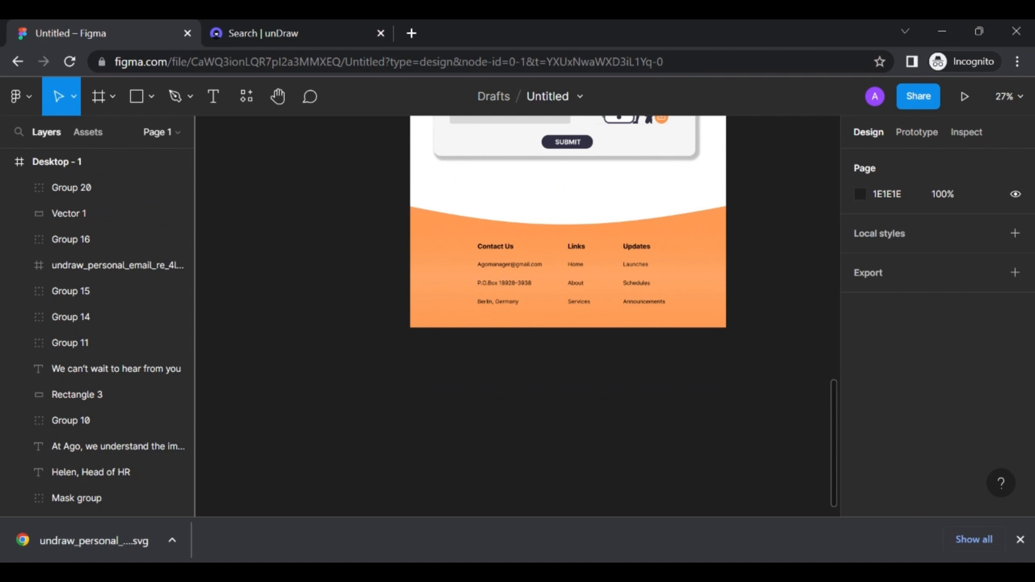
pyautogui.scroll(5, 576, 222)
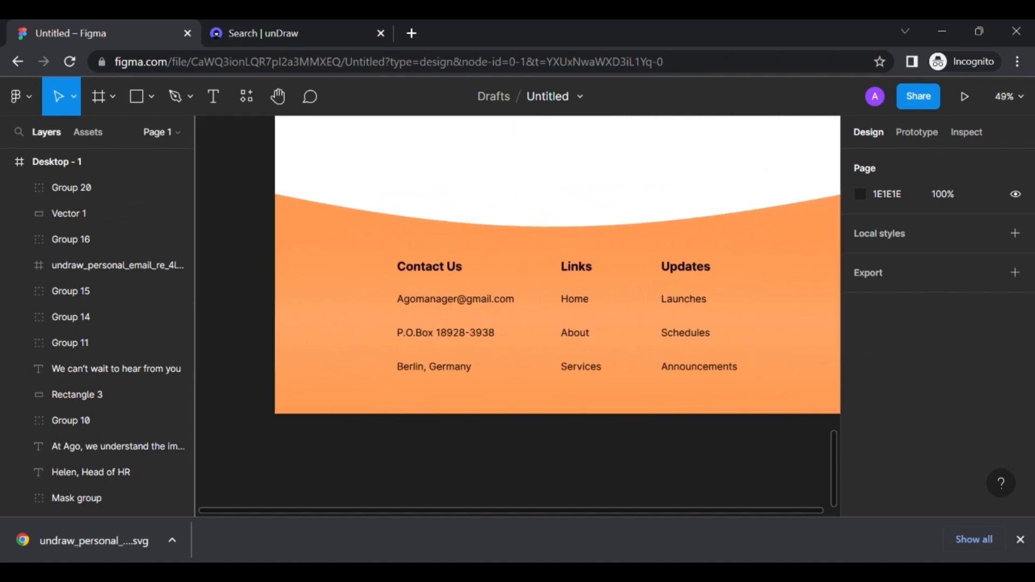
pyautogui.scroll(2, 754, 215)
pyautogui.scroll(-4, 754, 216)
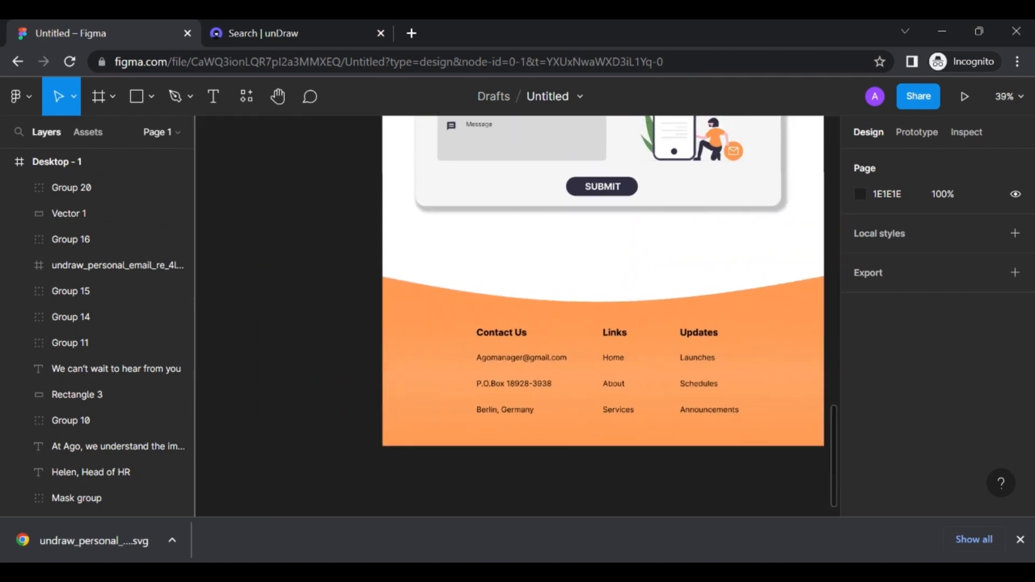
pyautogui.scroll(4, 755, 215)
pyautogui.hscroll(1, 755, 215)
pyautogui.scroll(12, 673, 239)
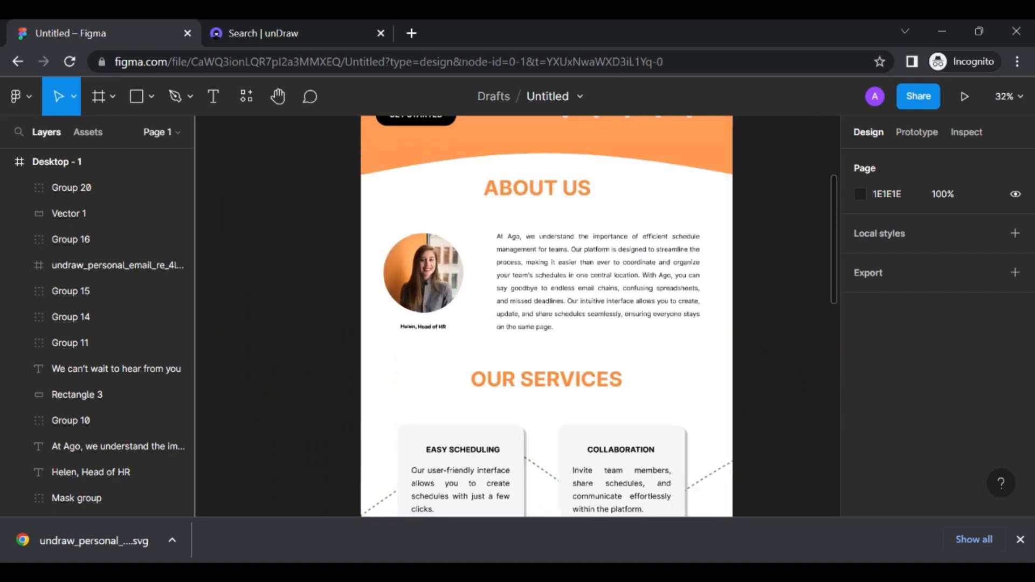
pyautogui.scroll(1, 673, 240)
pyautogui.scroll(2, 749, 224)
pyautogui.hscroll(-1, 749, 224)
pyautogui.scroll(1, 749, 223)
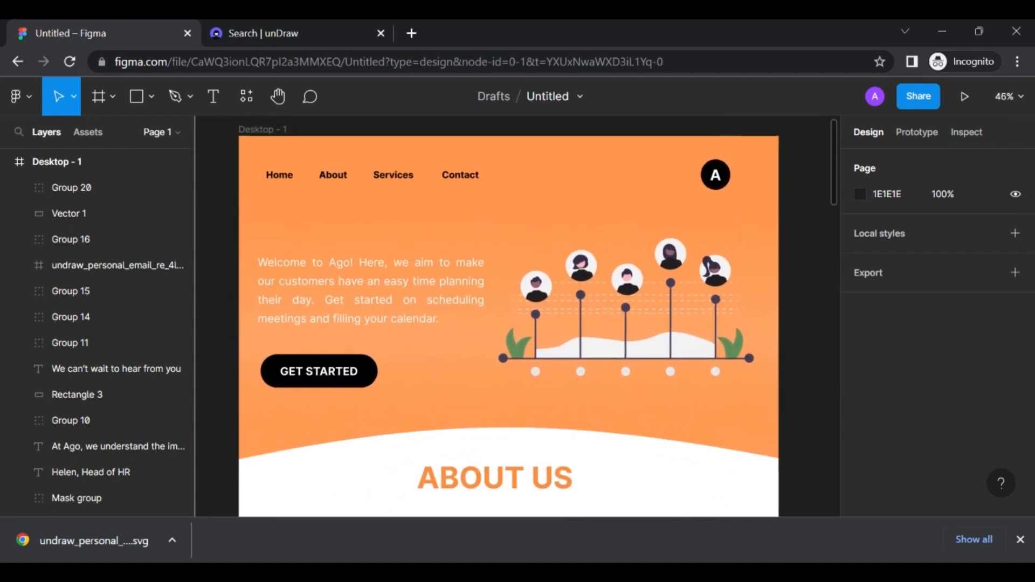
pyautogui.scroll(-1, 749, 224)
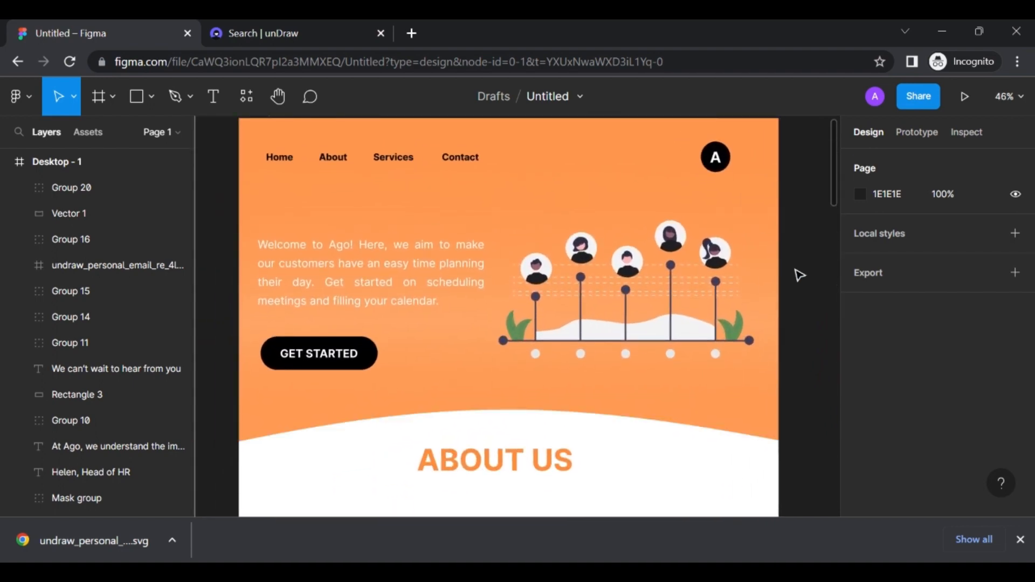
pyautogui.scroll(2, 792, 270)
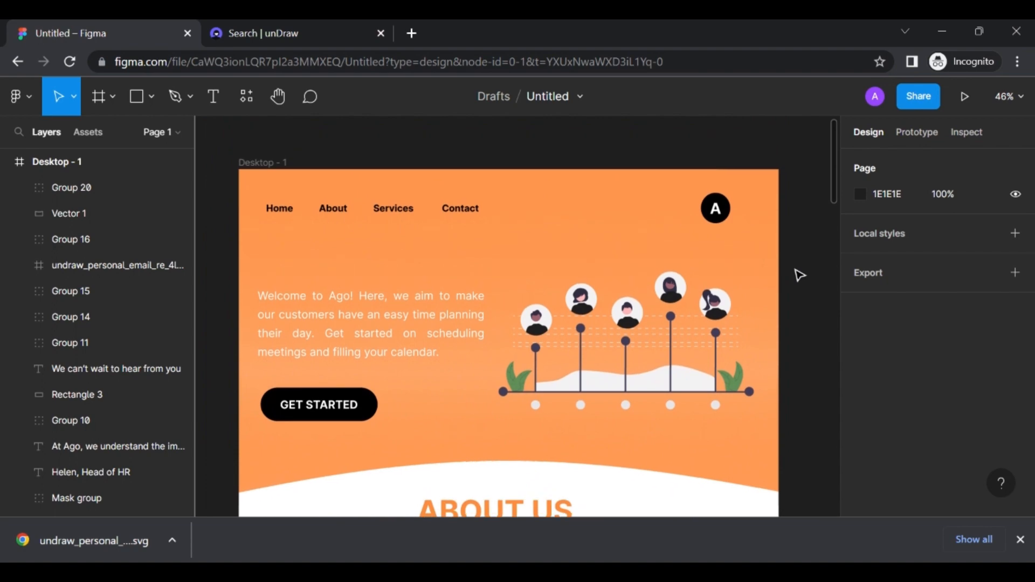
pyautogui.rightClick(213, 133)
pyautogui.click(184, 167)
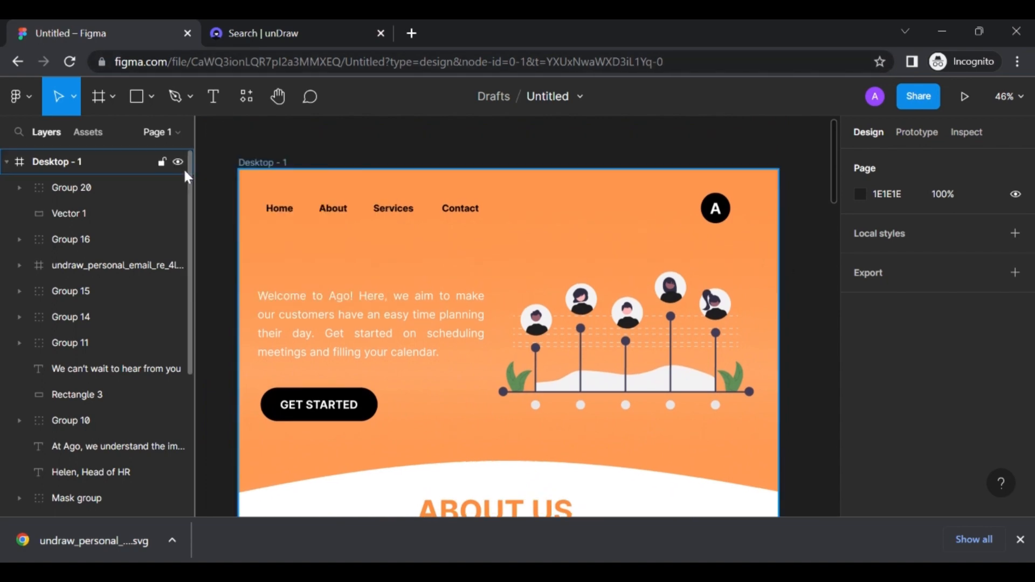
pyautogui.rightClick(180, 164)
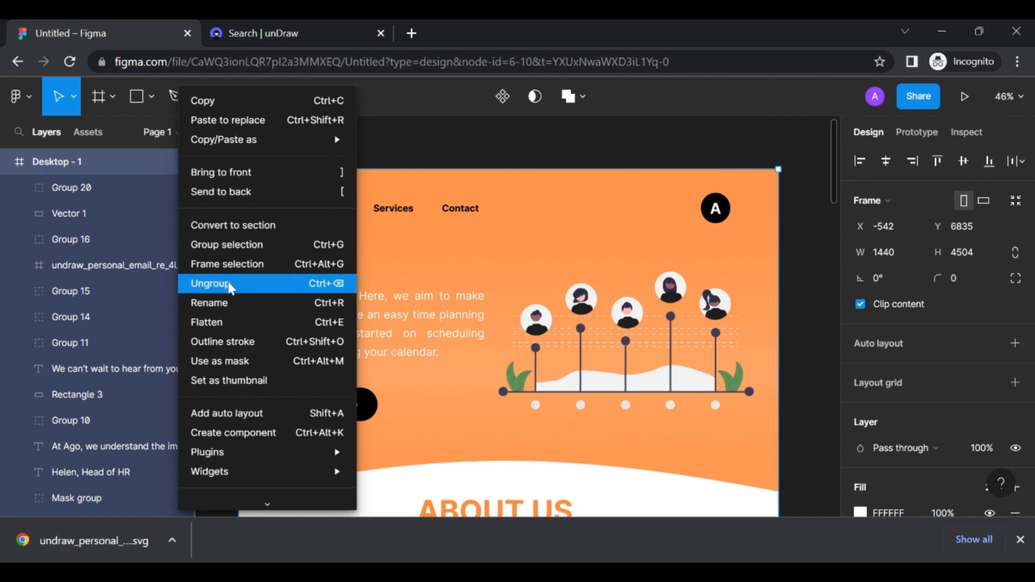
pyautogui.click(386, 154)
pyautogui.click(387, 148)
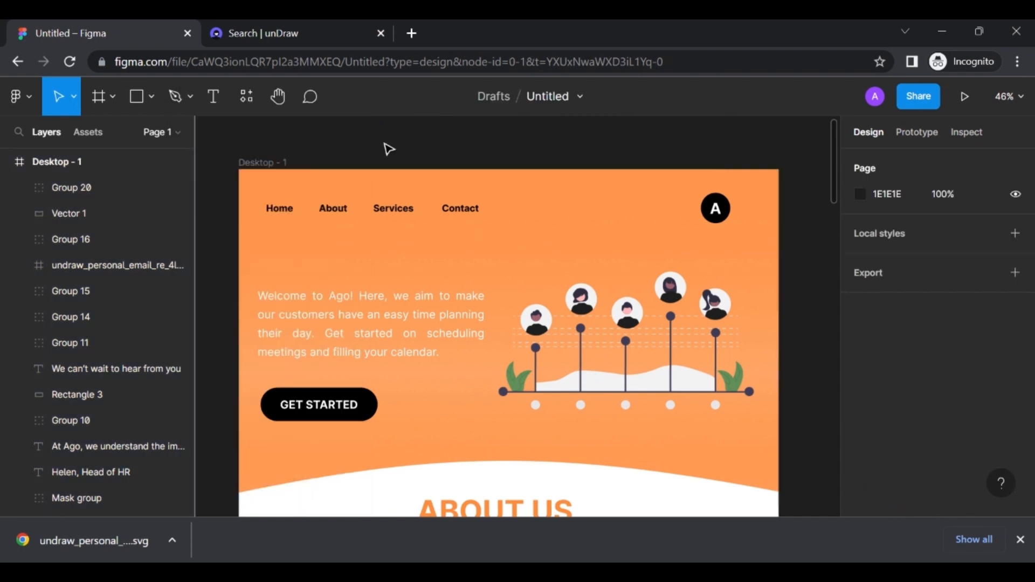
pyautogui.rightClick(385, 146)
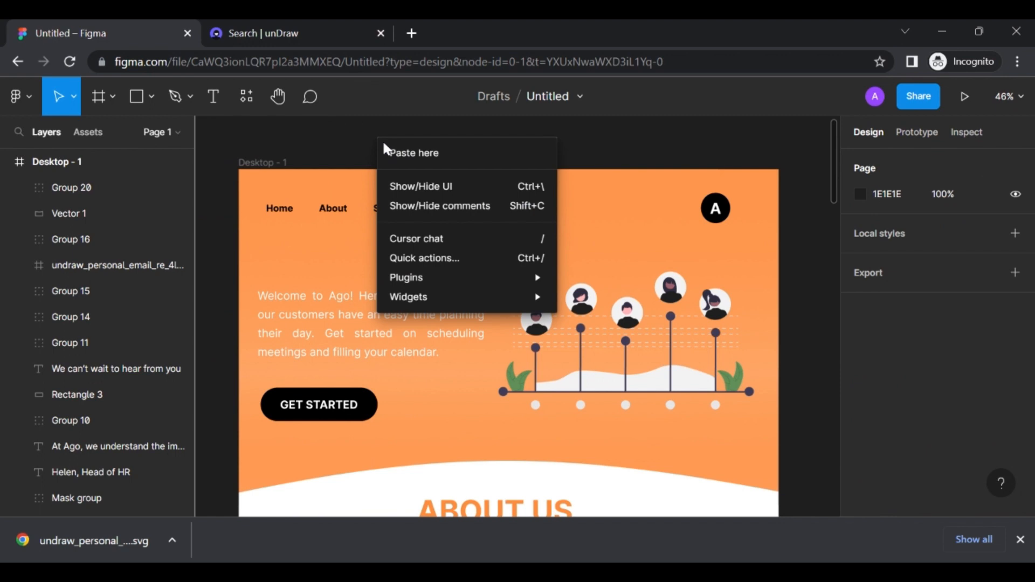
# Hide Figma's toolbars and panels so Desktop - 1 shows on a clean canvas
pyautogui.click(408, 193)
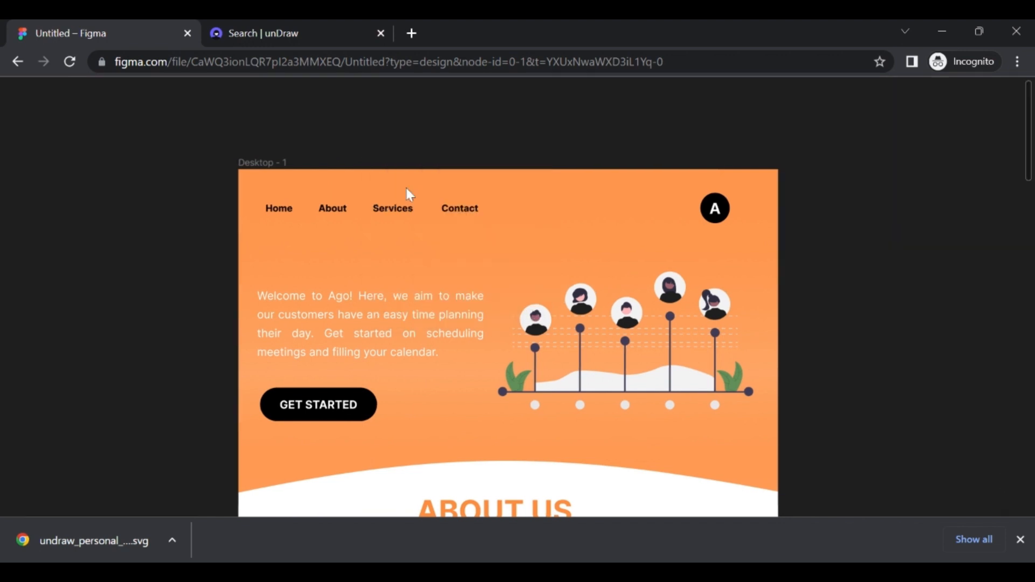
pyautogui.keyDown('ctrl'); pyautogui.scroll(3, 591, 176); pyautogui.keyUp('ctrl')
pyautogui.scroll(-2, 592, 177)
pyautogui.scroll(-2, 593, 175)
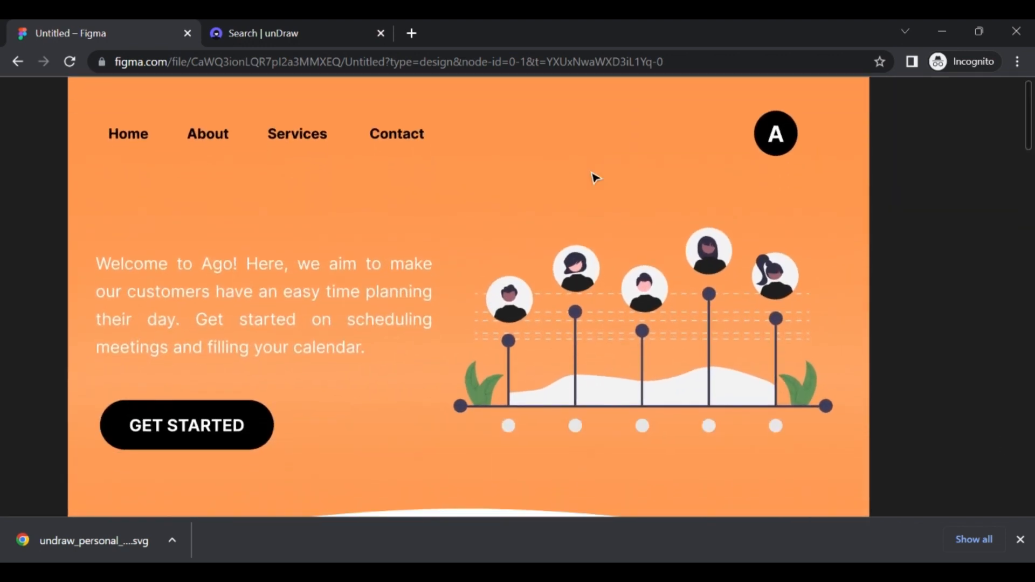
# Scroll down the landing page from the hero through About Us, Services and Contact to the footer
pyautogui.hscroll(-1, 593, 176)
pyautogui.keyDown('ctrl'); pyautogui.scroll(-1, 594, 176); pyautogui.keyUp('ctrl')
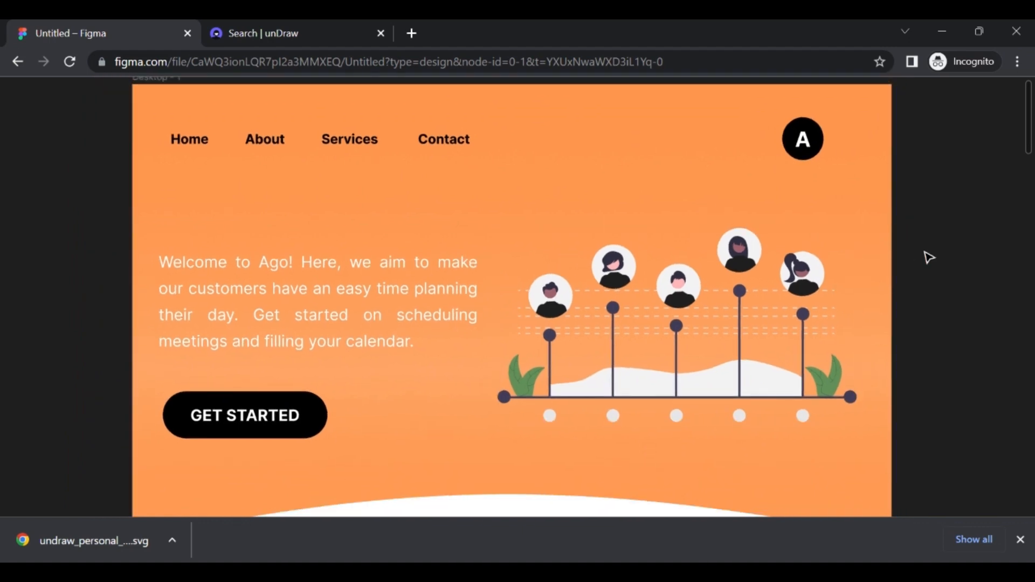
pyautogui.scroll(1, 928, 258)
pyautogui.scroll(-3, 928, 258)
pyautogui.scroll(-6, 928, 258)
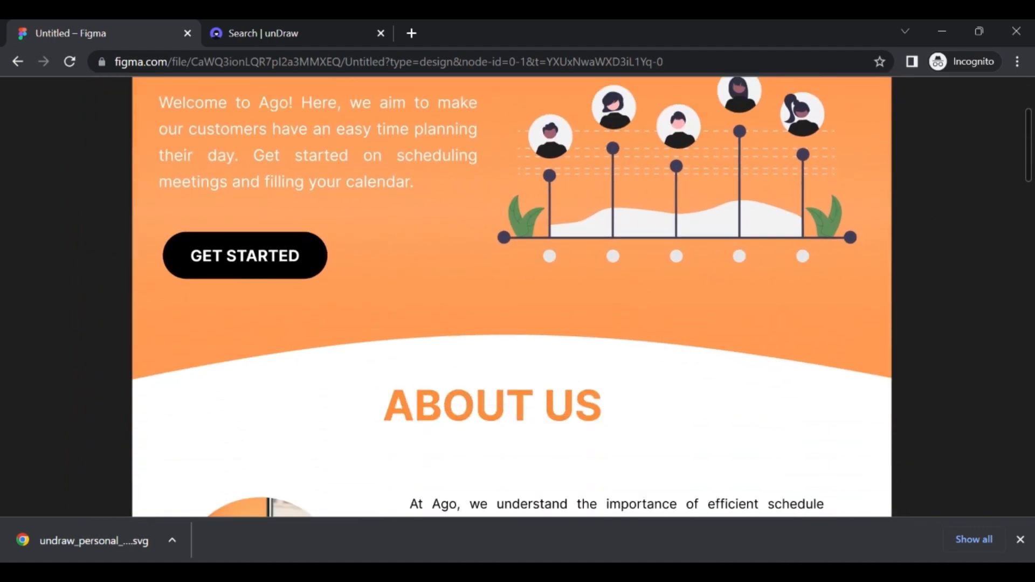
pyautogui.scroll(-6, 511, 296)
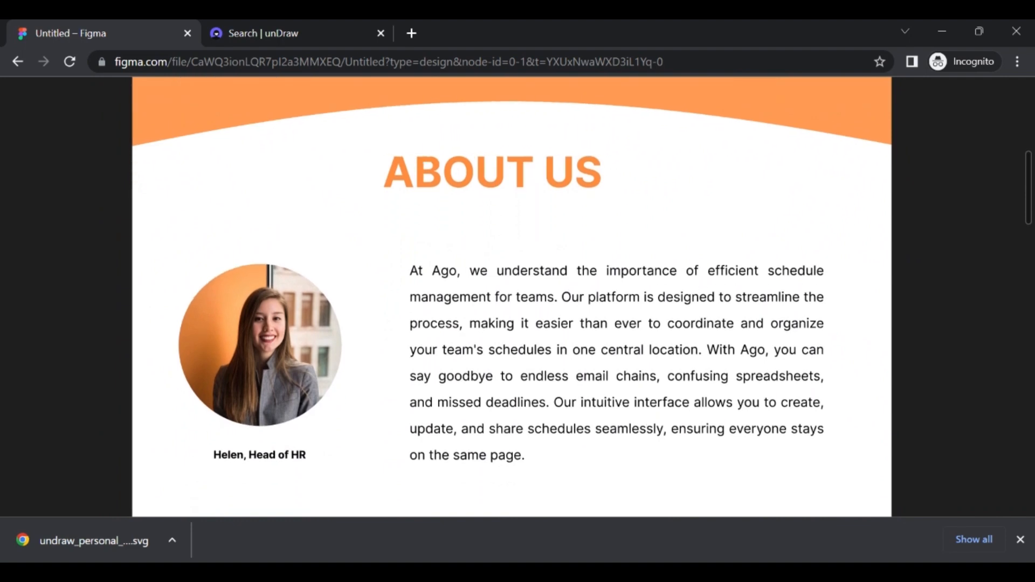
pyautogui.scroll(-8, 512, 297)
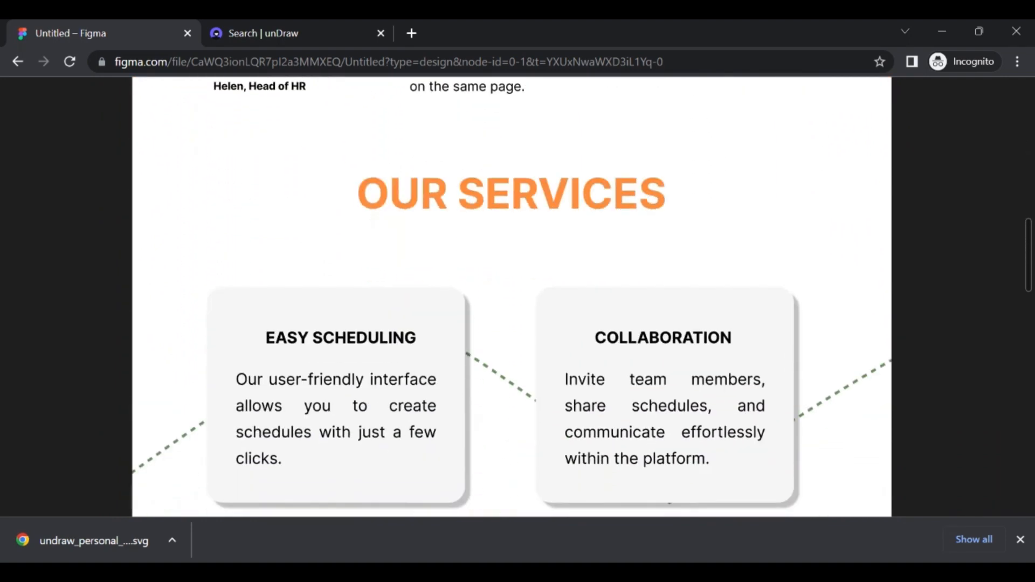
pyautogui.scroll(-8, 511, 296)
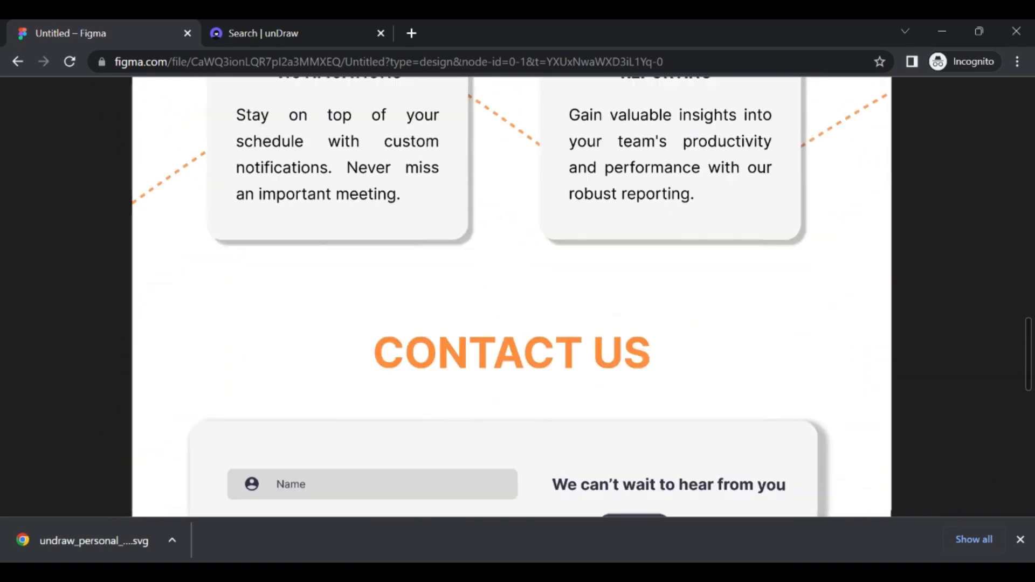
pyautogui.scroll(-10, 511, 296)
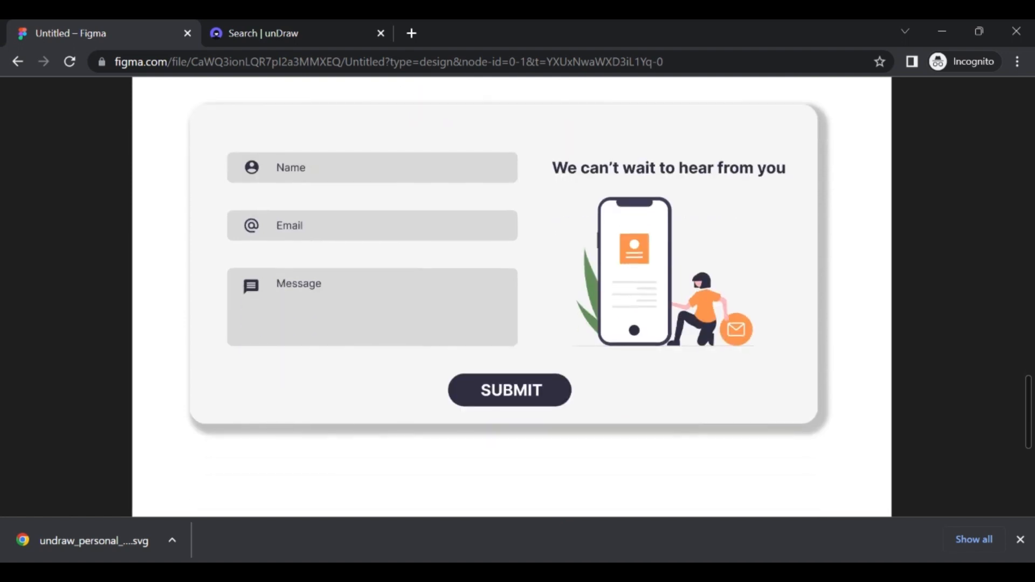
pyautogui.scroll(-5, 922, 252)
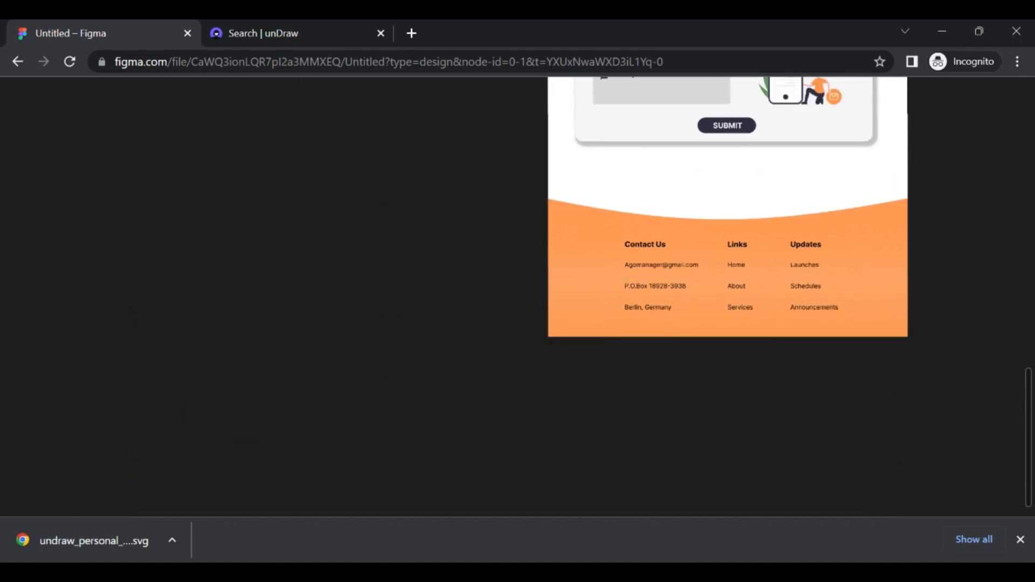
pyautogui.scroll(3, 922, 252)
pyautogui.scroll(-3, 922, 253)
pyautogui.scroll(2, 922, 252)
pyautogui.scroll(-4, 873, 310)
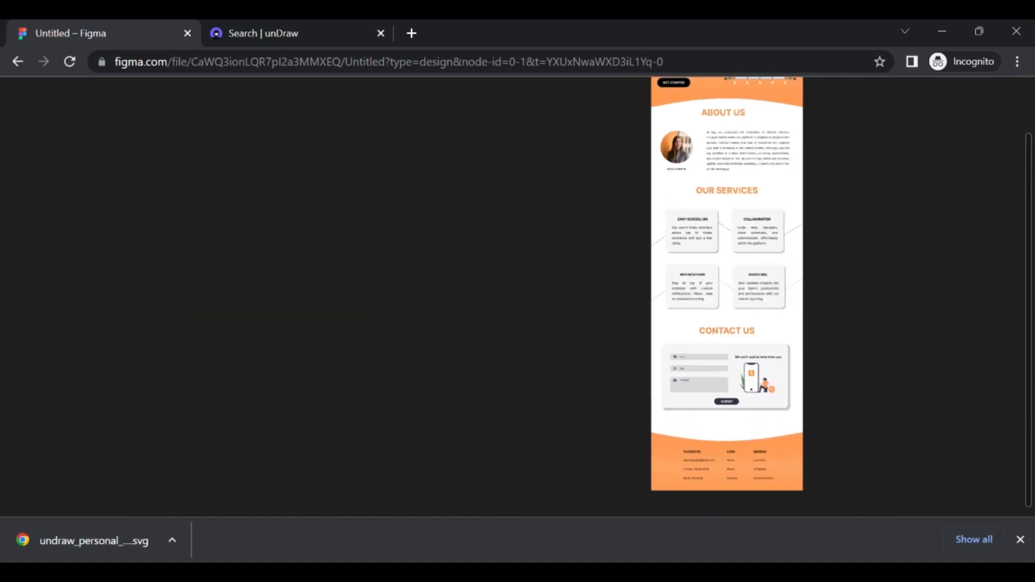
pyautogui.scroll(1, 873, 310)
pyautogui.hscroll(2, 873, 310)
pyautogui.hscroll(1, 611, 299)
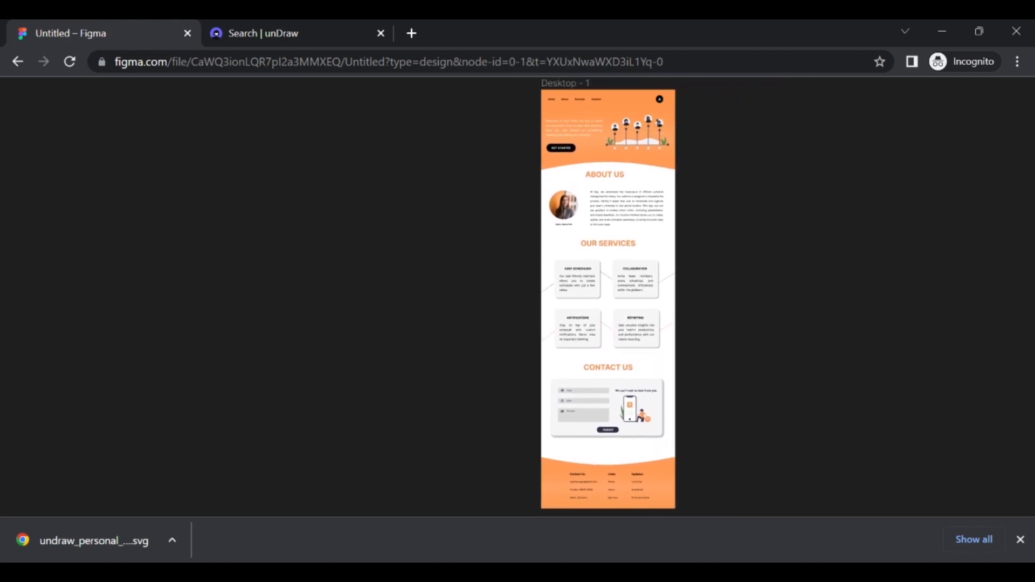